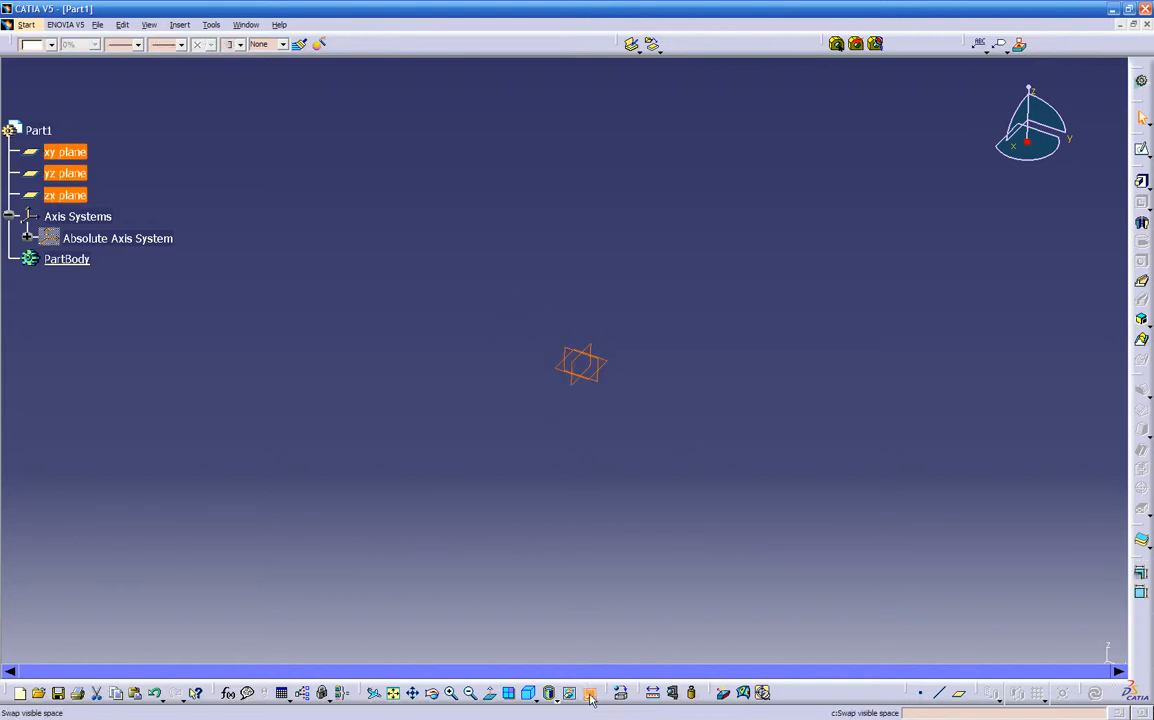
Step: Swap between the visible and hidden spaces and examine the hidden Absolute Axis System
left_click(589, 694)
left_click(589, 694)
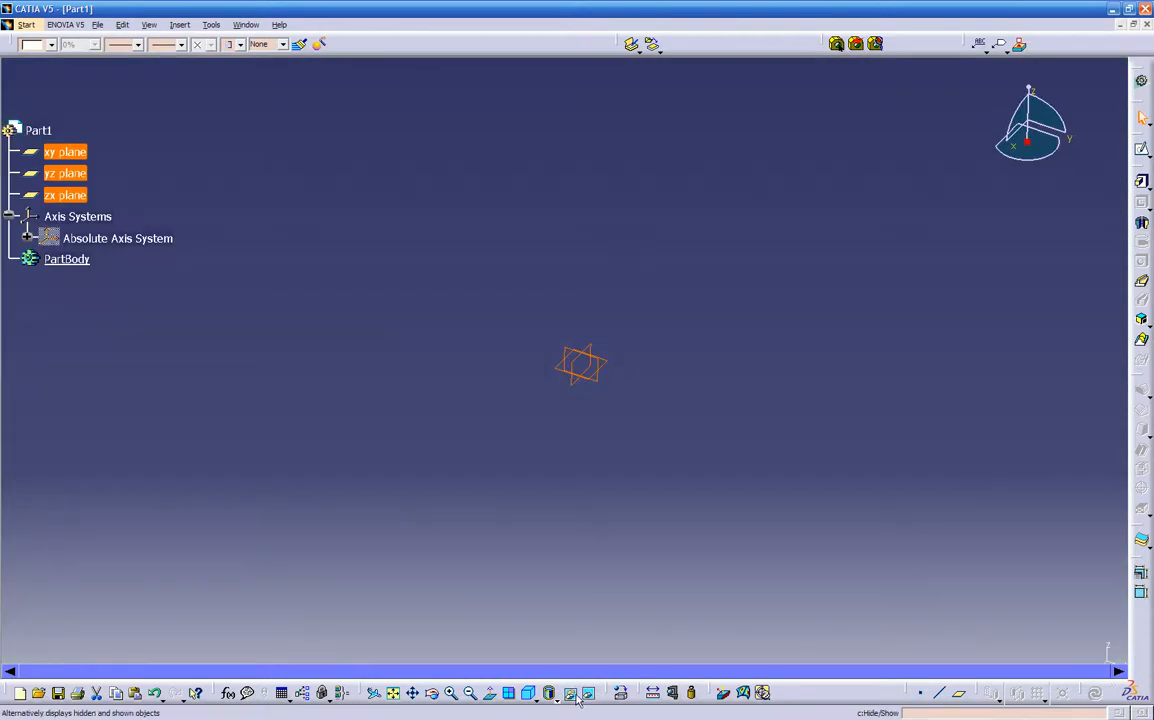
left_click(589, 694)
left_click(589, 694)
left_click(589, 694)
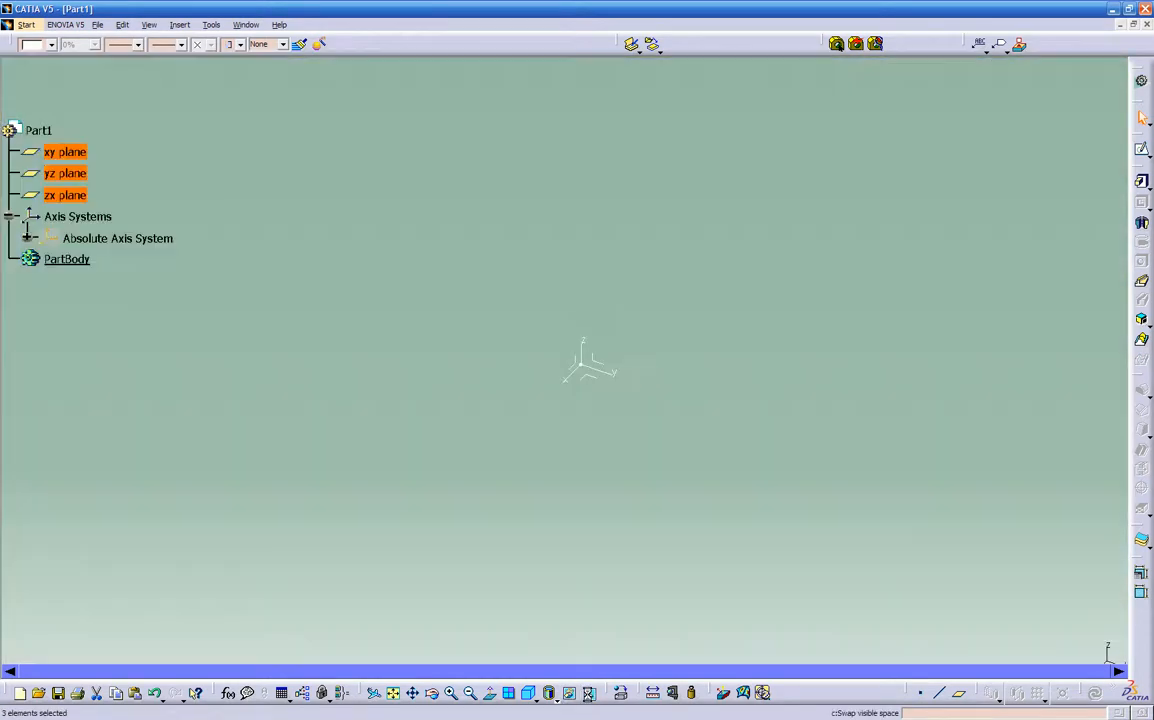
middle_click_drag(632, 365, 591, 409)
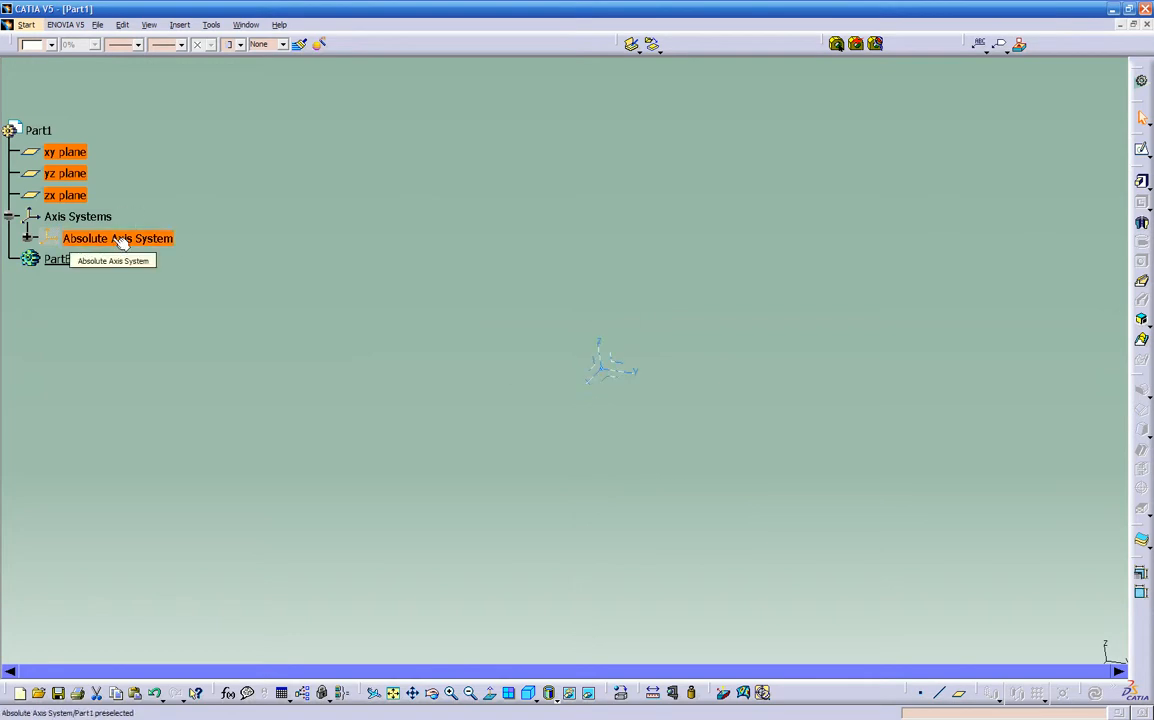
middle_click_drag(479, 391, 446, 381)
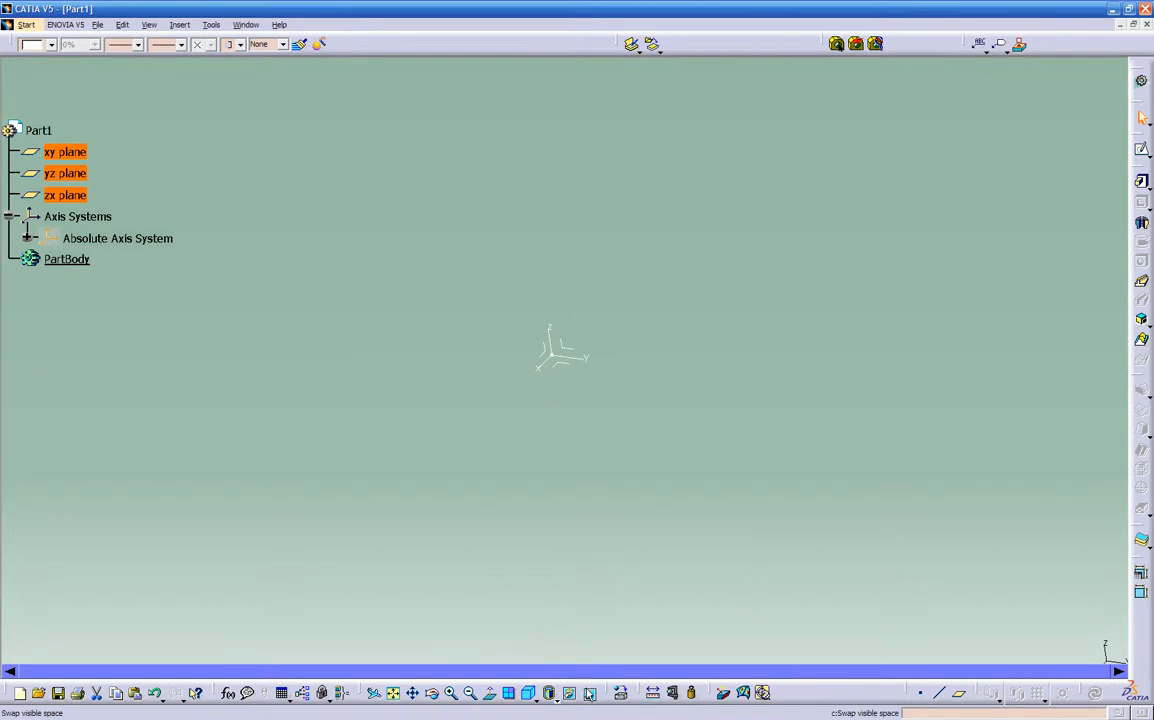
Step: Return to the visible space and hide the xy, yz and zx planes
left_click(588, 693)
left_click(585, 588)
left_click_drag(458, 290, 676, 506)
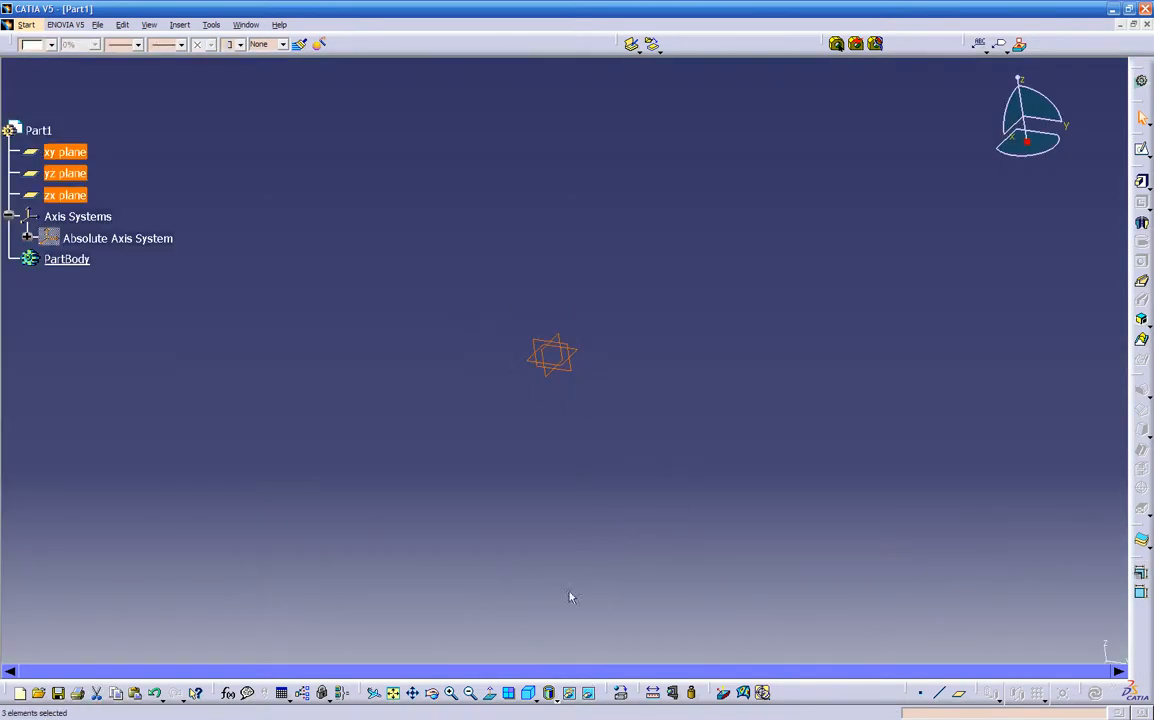
left_click(570, 693)
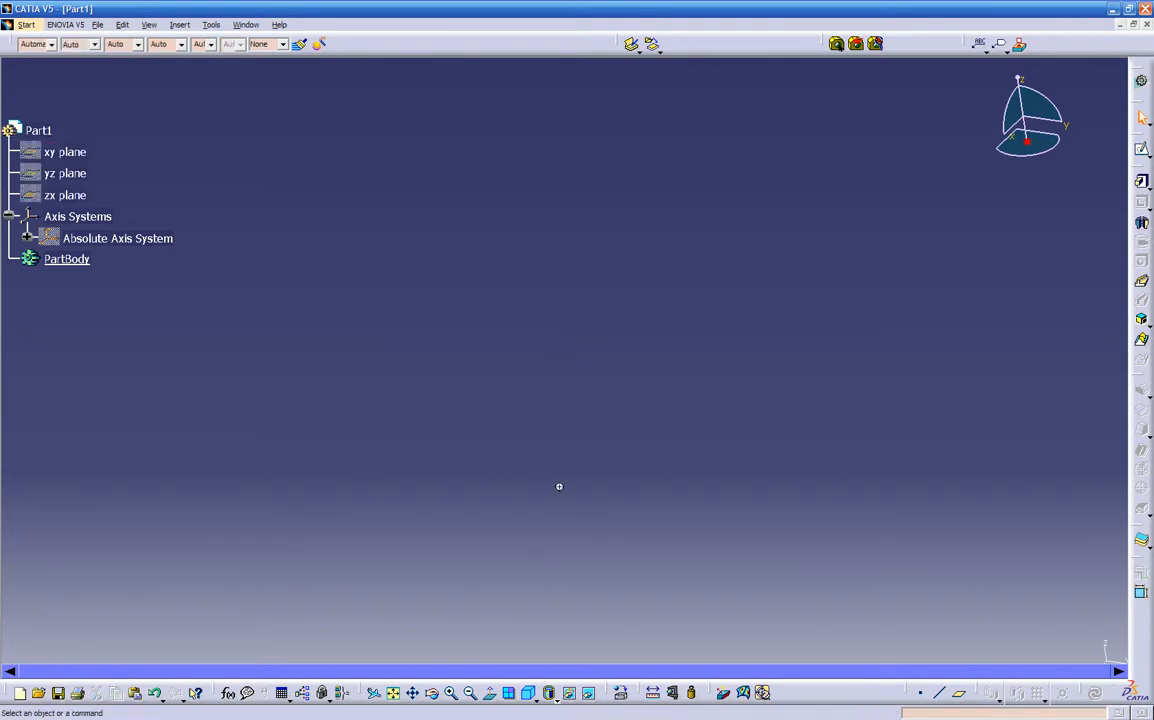
Step: Check the hidden space for the three reference planes and the axis system, and return to the visible space
left_click(590, 693)
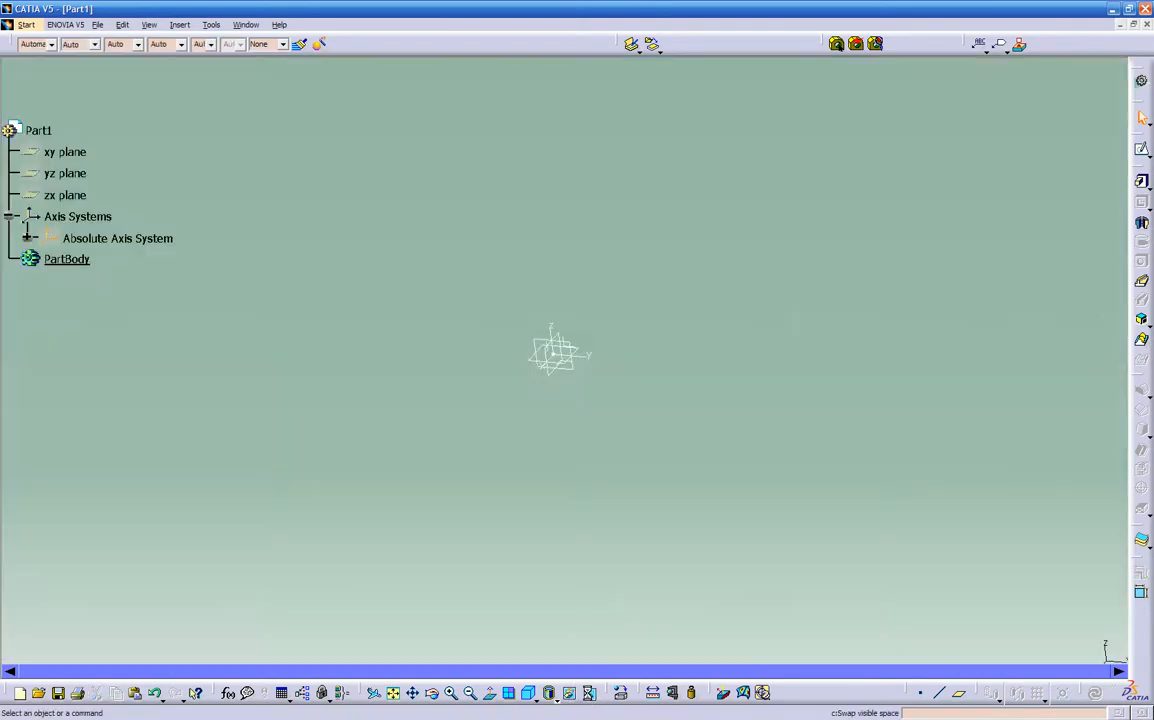
middle_click_drag(541, 480, 485, 467)
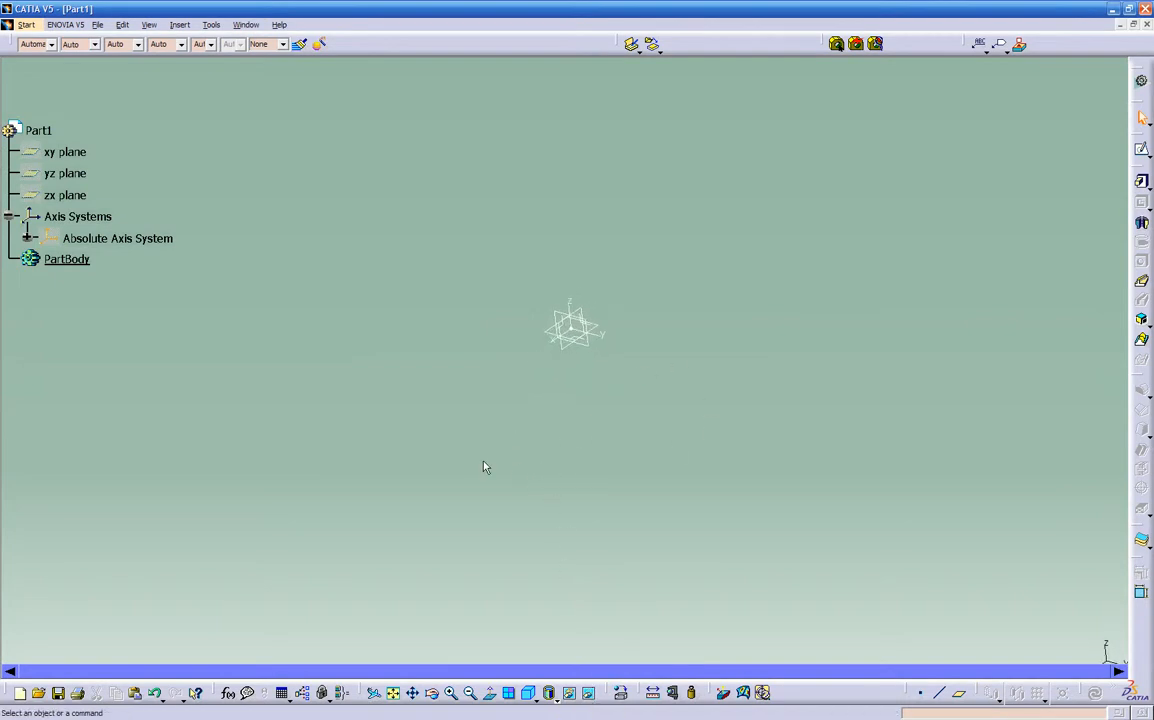
left_click(590, 694)
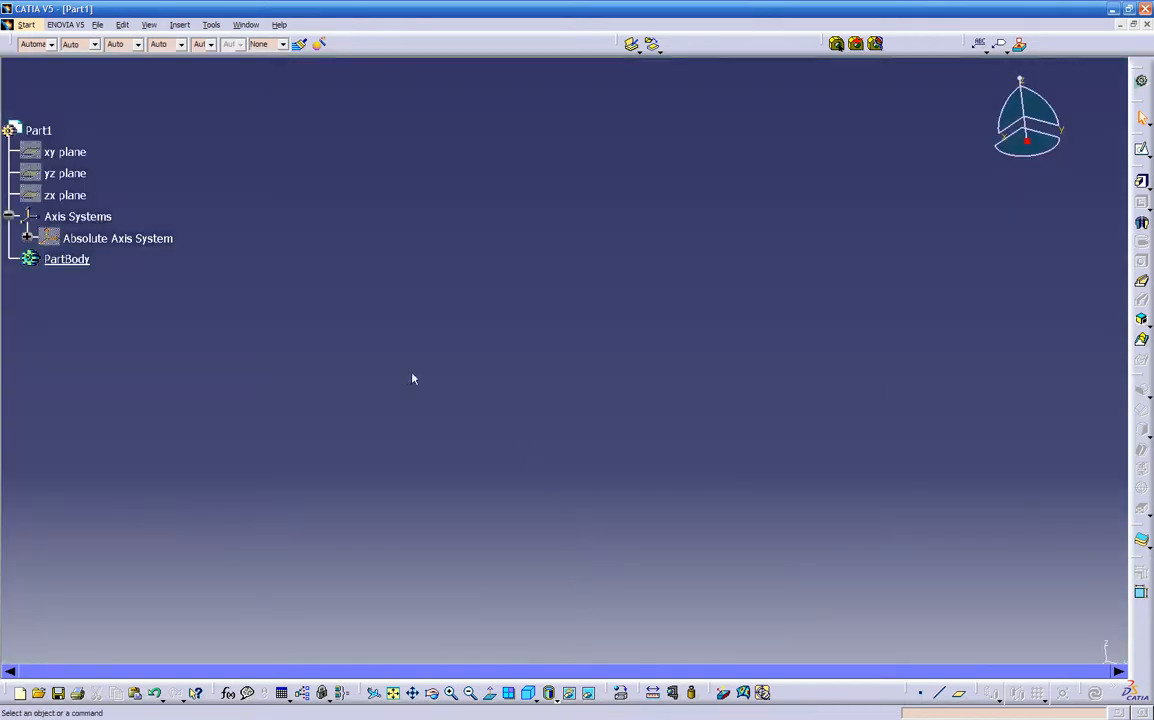
Step: Make the Absolute Axis System visible in the model
left_click(129, 239)
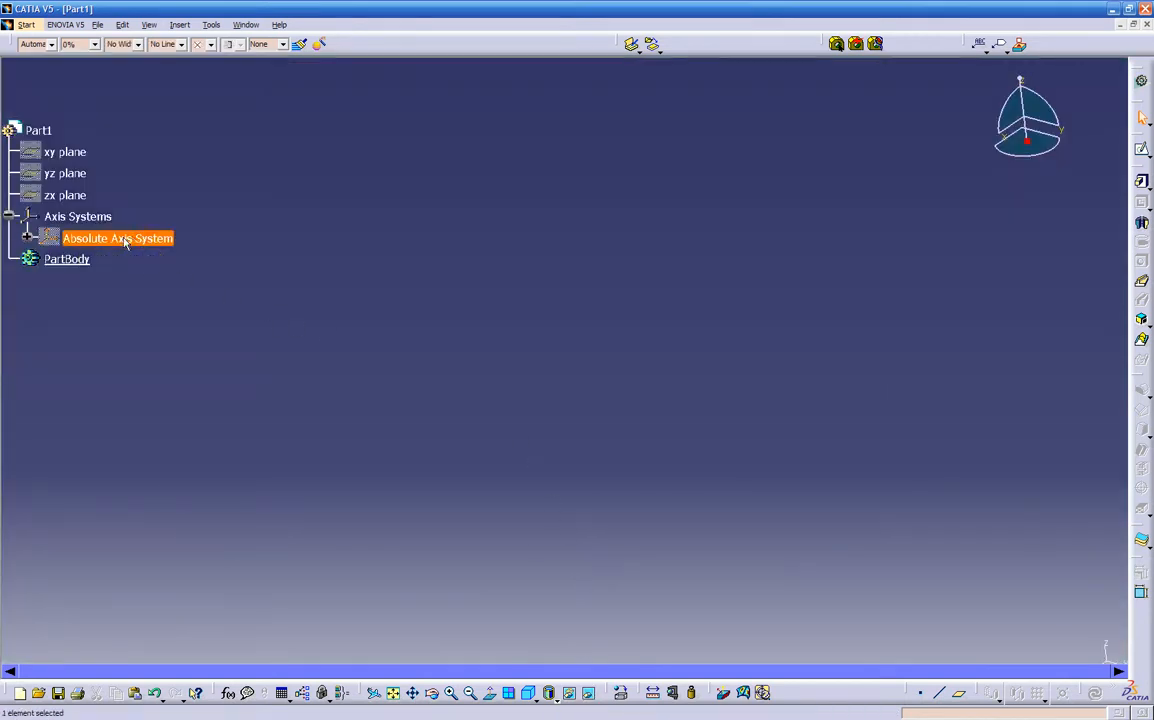
right_click(126, 240)
left_click(150, 283)
middle_click_drag(540, 480, 458, 350)
Step: Toggle the Absolute Axis System's visibility off and on twice, ending with it shown
right_click(128, 240)
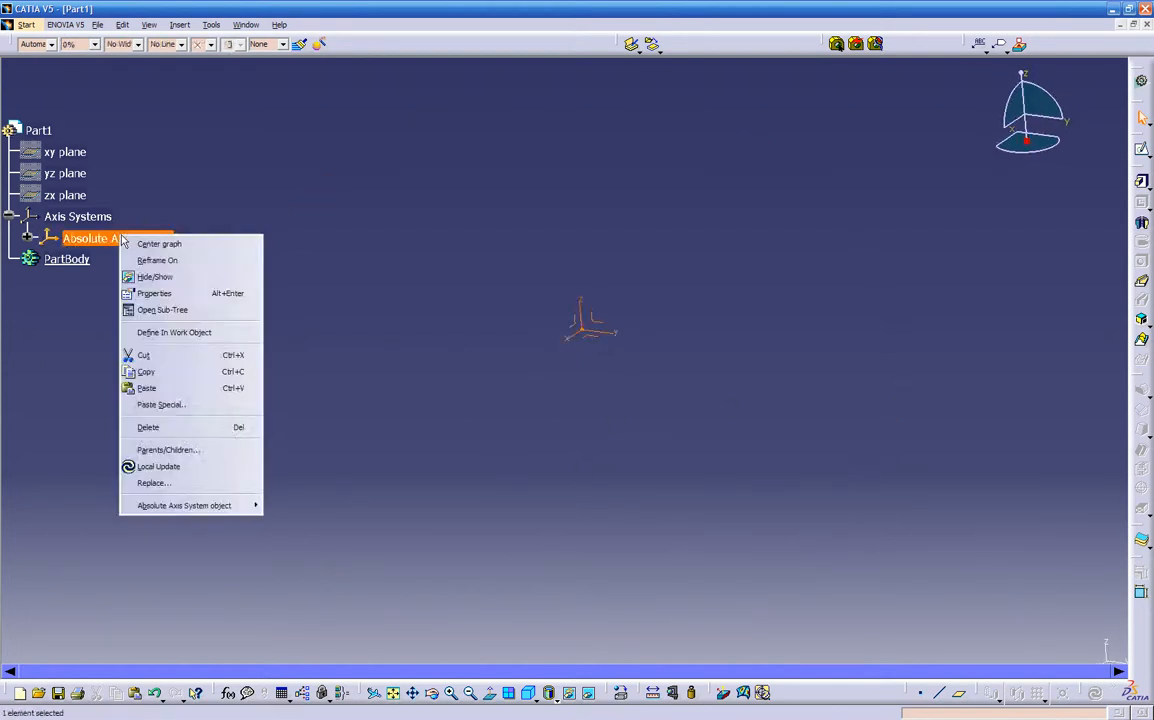
left_click(142, 258)
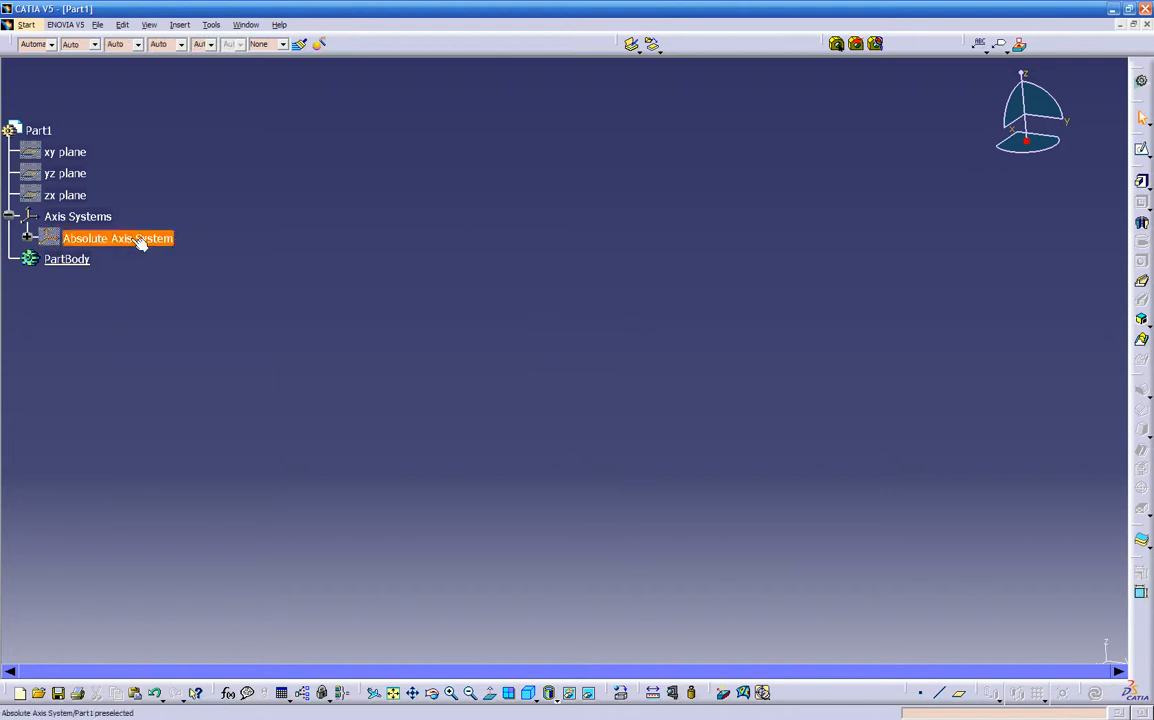
right_click(141, 242)
left_click(155, 281)
right_click(150, 246)
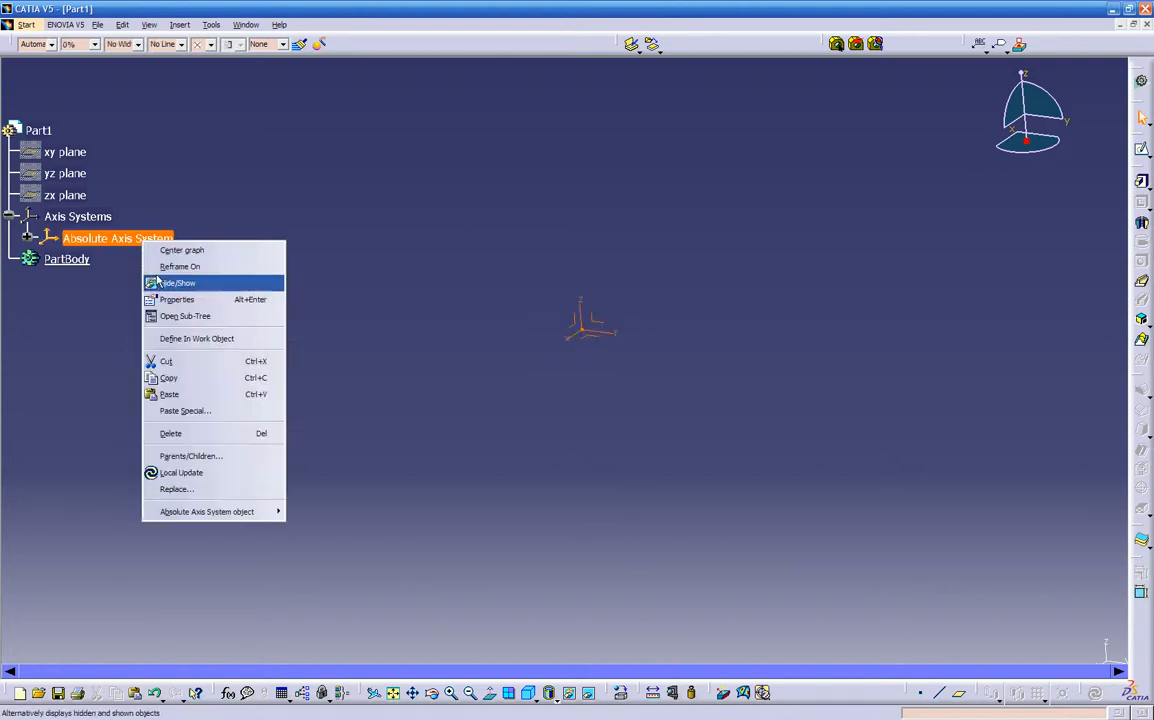
left_click(155, 280)
right_click(155, 238)
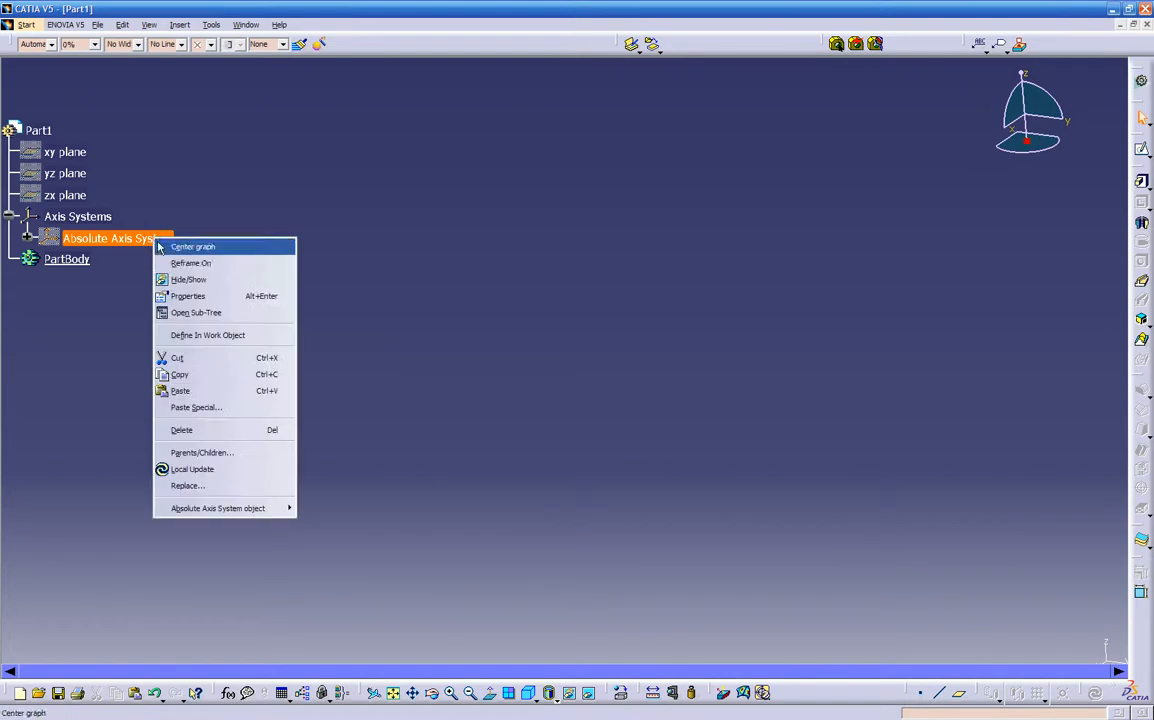
left_click(174, 280)
middle_click_drag(399, 360, 593, 423)
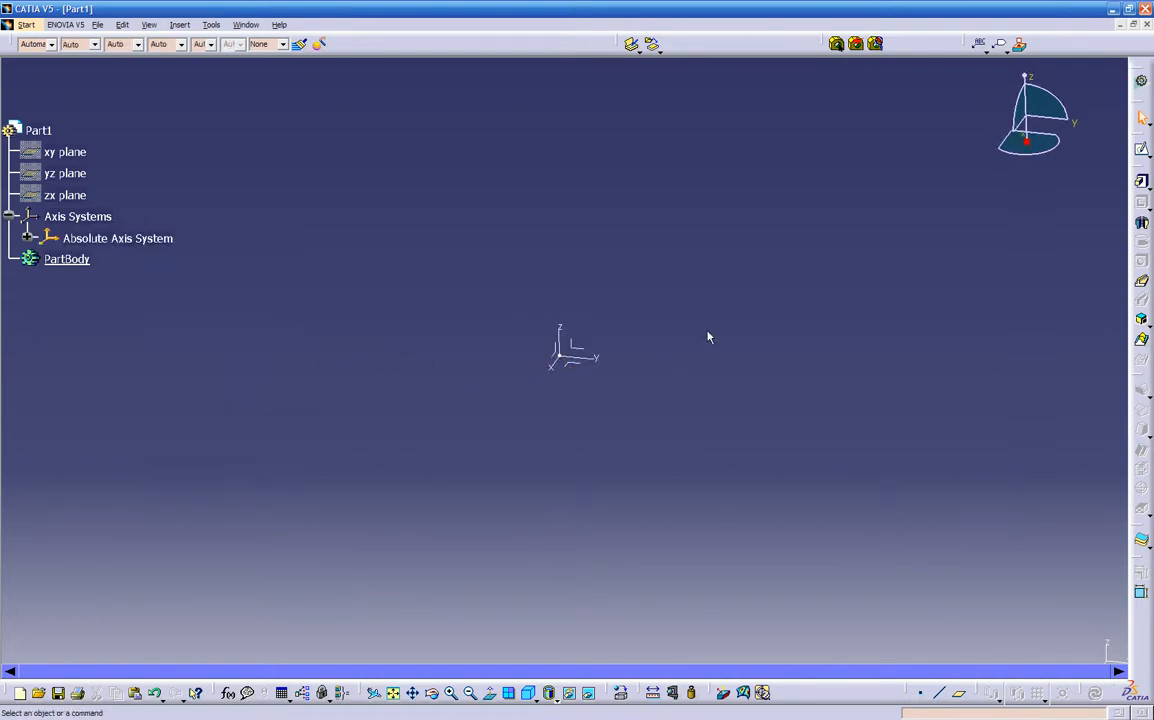
Step: Shift the point, line and plane toolbar along its row and dock the Tools toolbar in the upper row beside the graphic properties
left_click_drag(903, 690, 791, 690)
left_click_drag(976, 692, 878, 691)
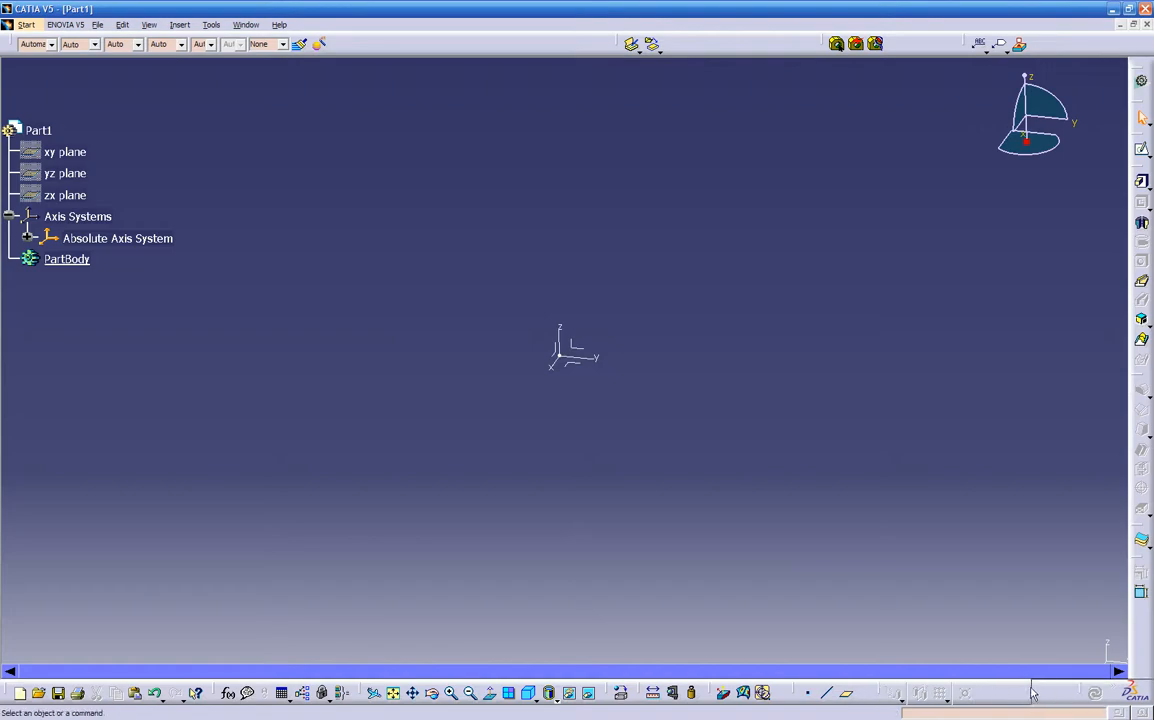
left_click_drag(1013, 693, 718, 625)
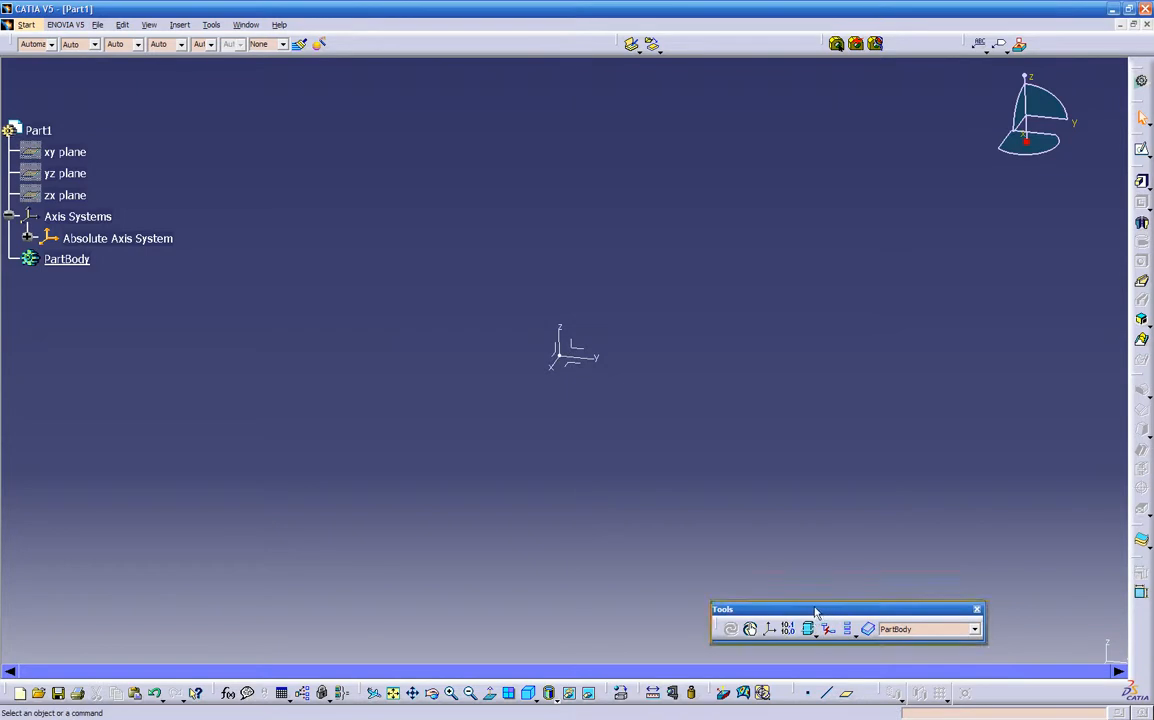
left_click_drag(1038, 668, 1091, 685)
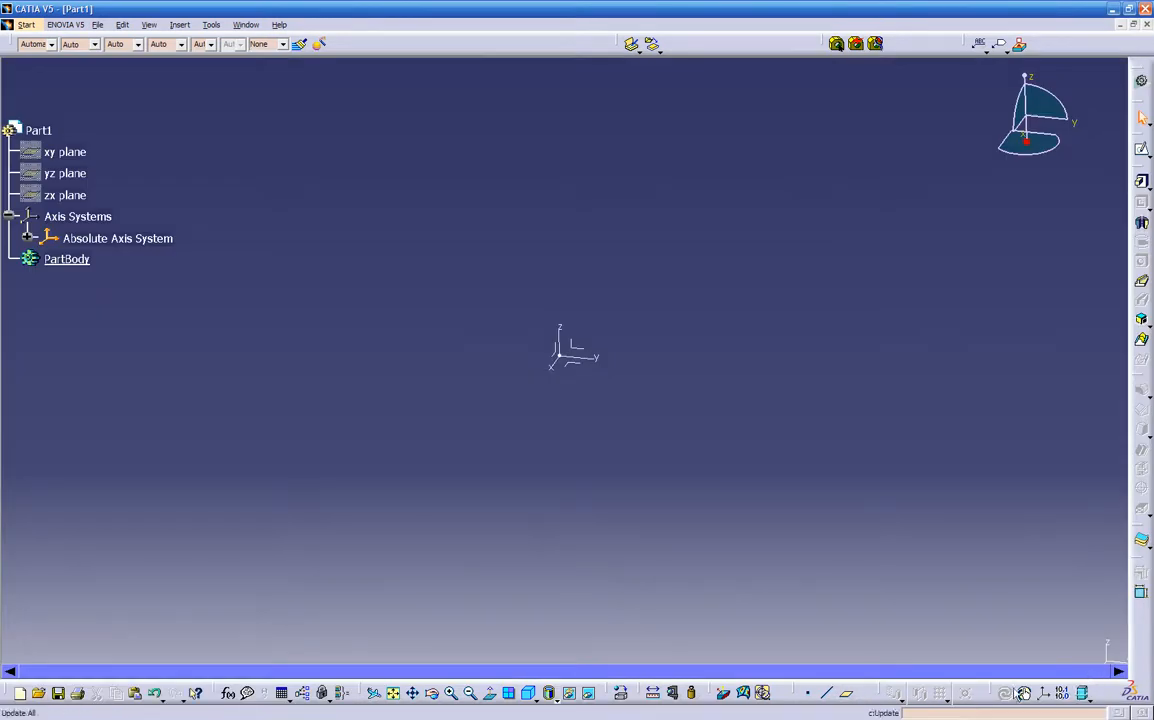
left_click_drag(1012, 692, 760, 626)
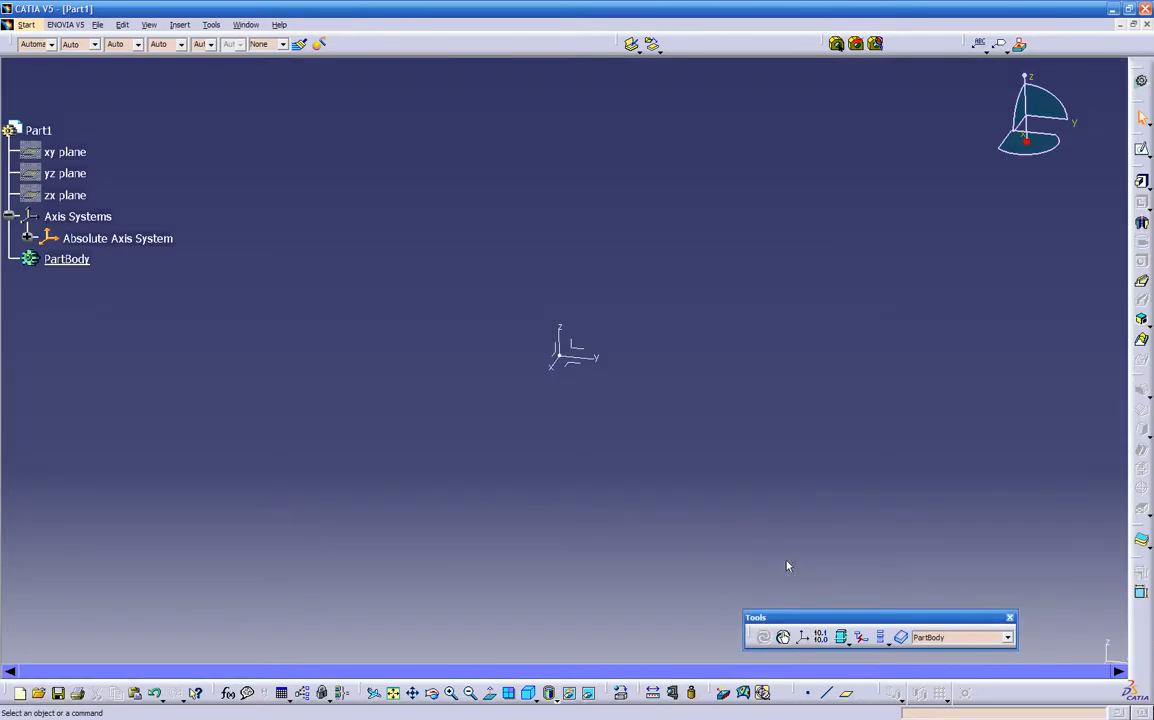
left_click_drag(899, 624, 494, 40)
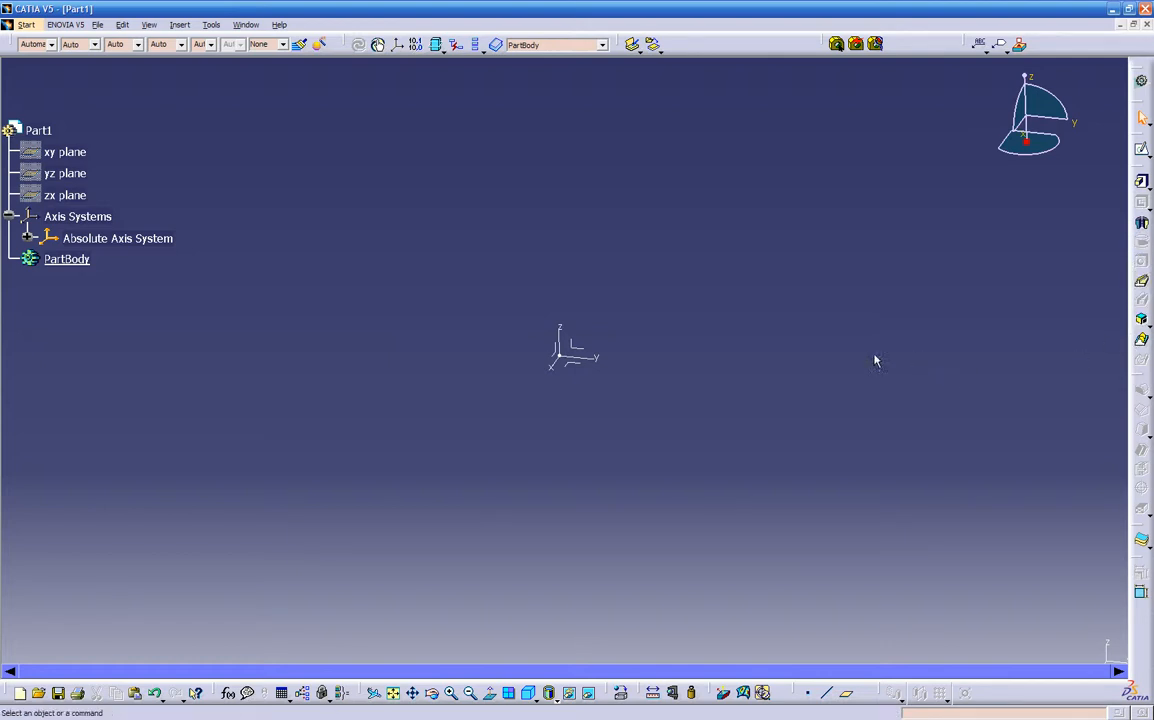
middle_click_drag(682, 477, 600, 452)
middle_click_drag(502, 440, 628, 462)
middle_click_drag(745, 504, 685, 440)
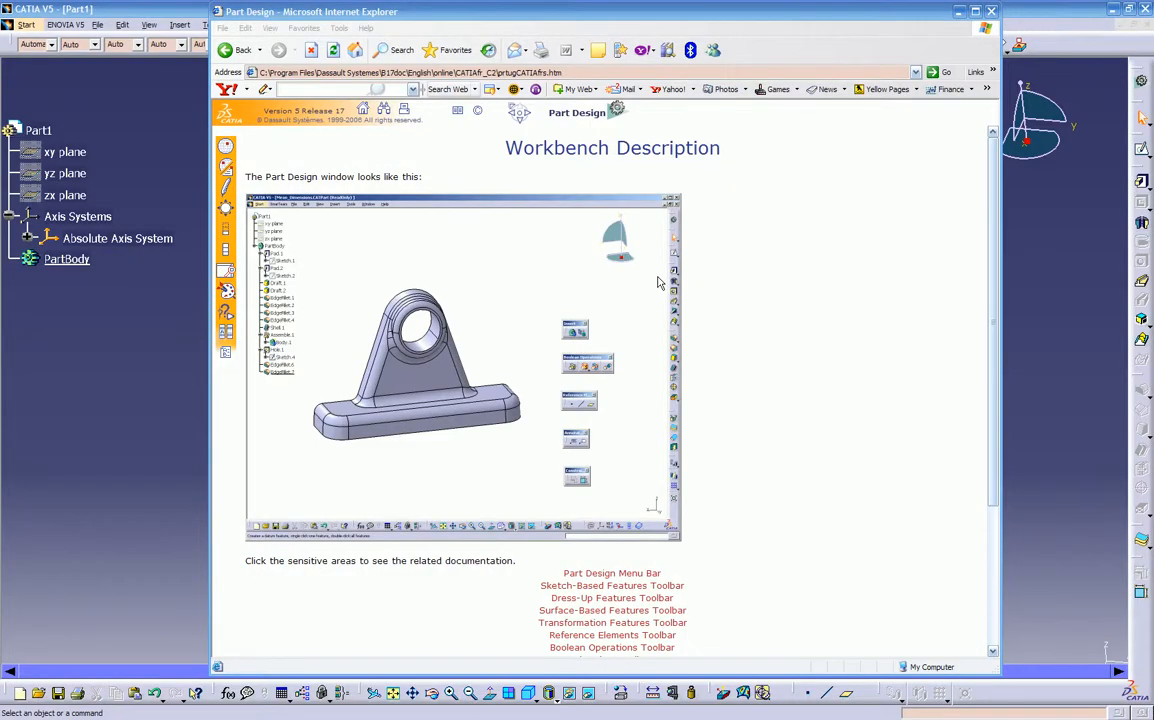
Step: Switch to the CATIA documentation in Internet Explorer and examine the Part Design and Sketcher workbench layouts
left_click(658, 283)
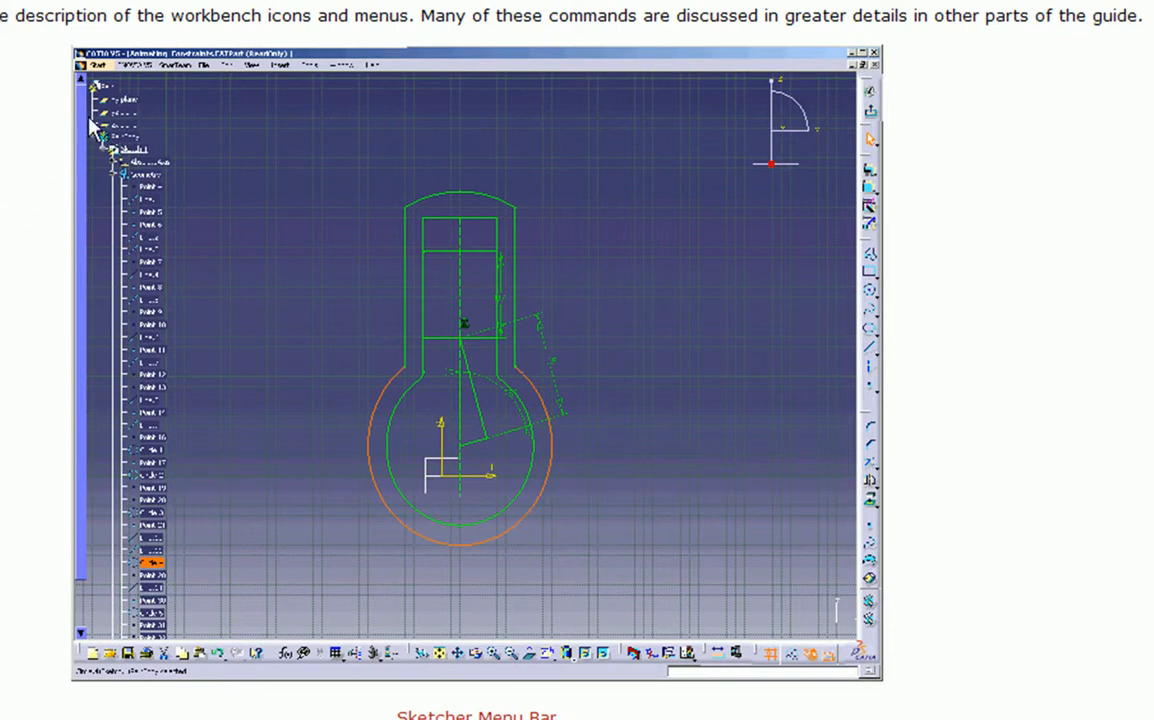
mouse_move(130, 72)
mouse_move(832, 652)
mouse_move(672, 660)
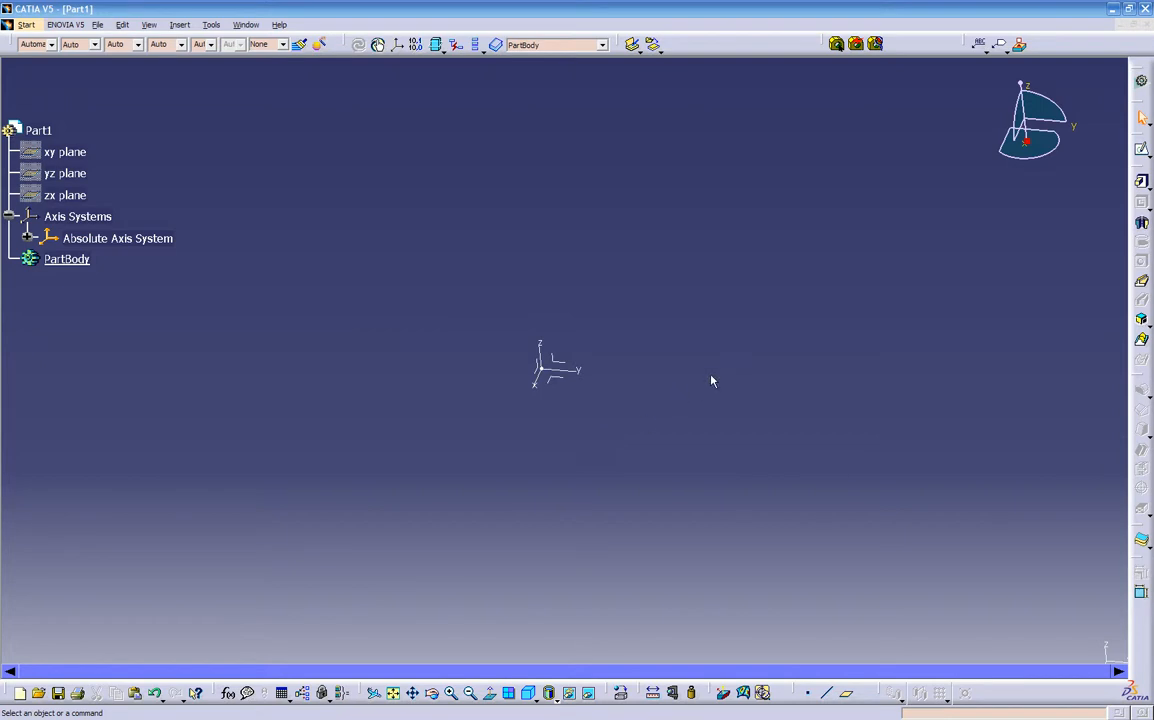
Step: Start a new sketch on the xy plane
middle_click_drag(586, 461, 560, 387)
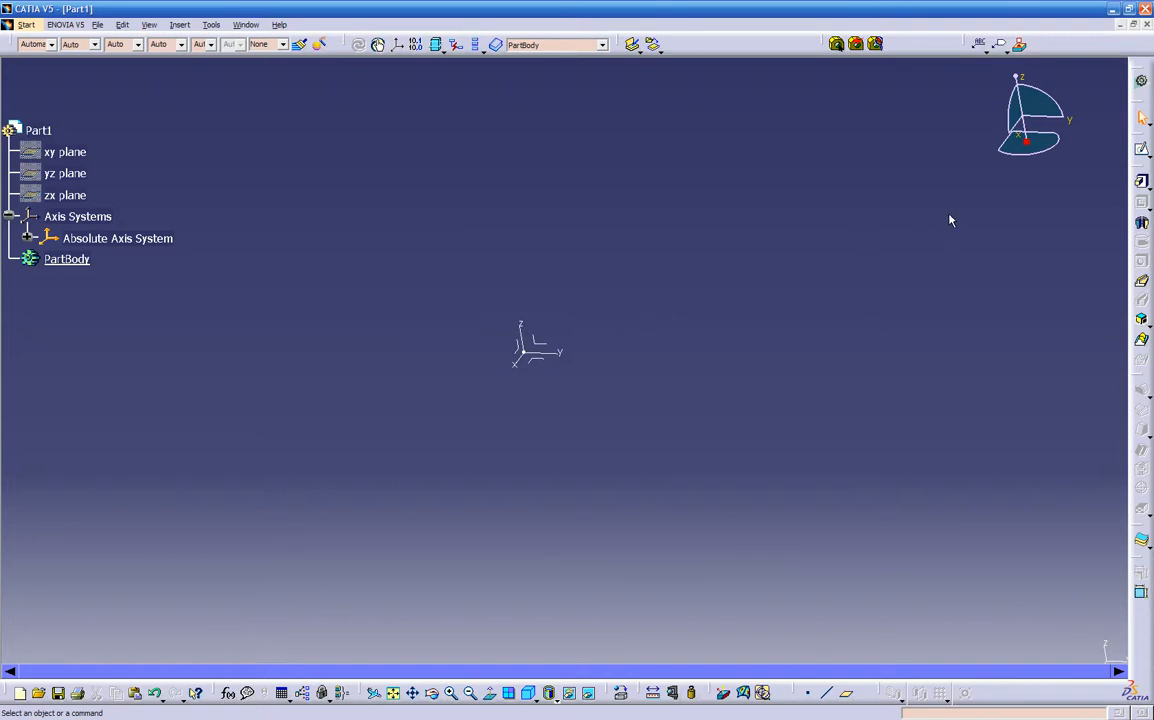
left_click(1142, 151)
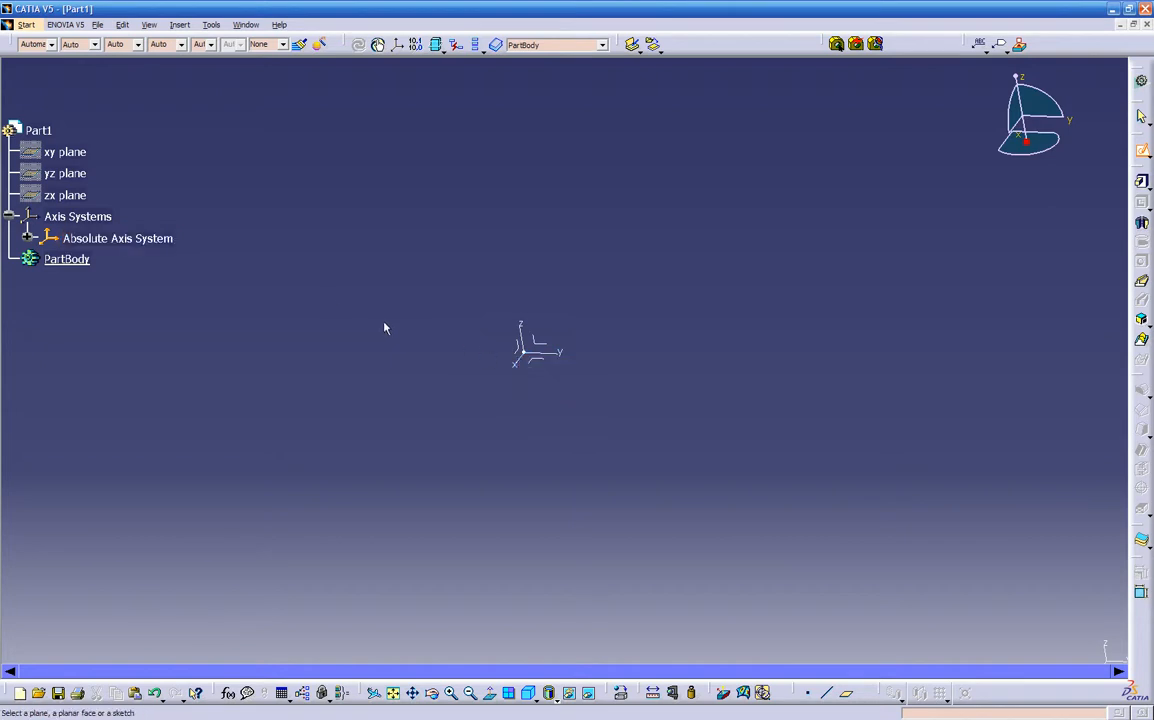
left_click(62, 152)
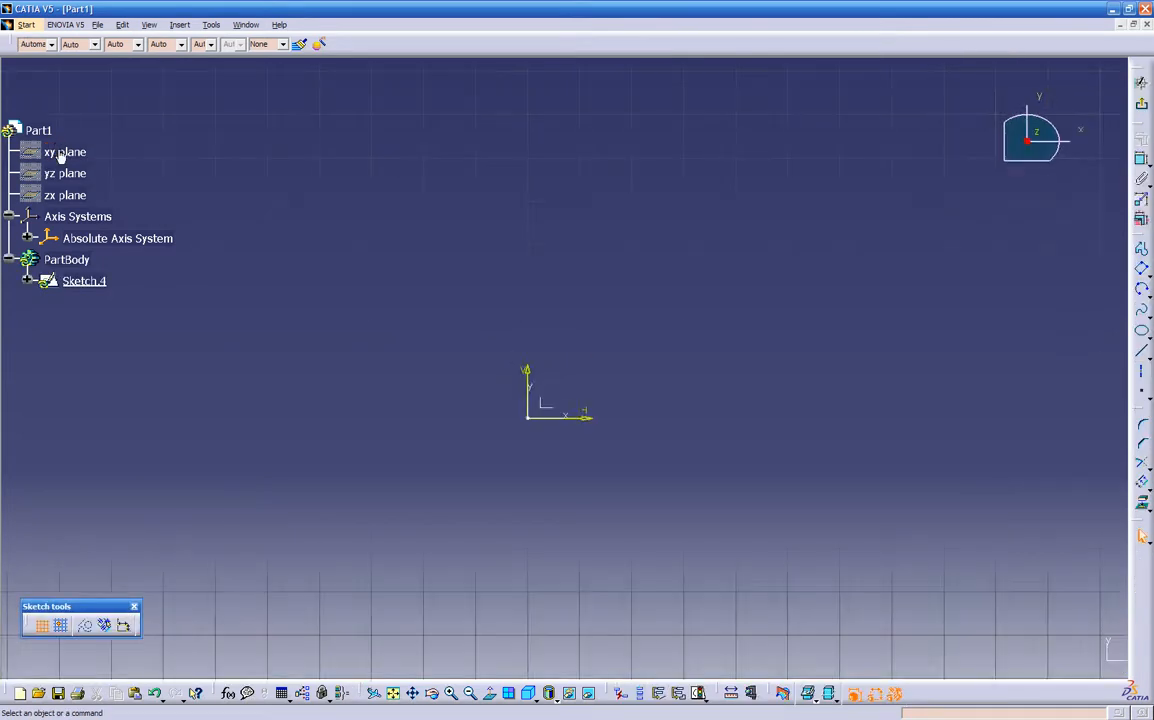
Step: Sketch an axis-aligned rectangle in the positive H and V quadrant, clear of the origin and both axes
mouse_move(466, 484)
middle_mouse_down()
mouse_move(265, 523)
mouse_move(252, 536)
middle_mouse_up()
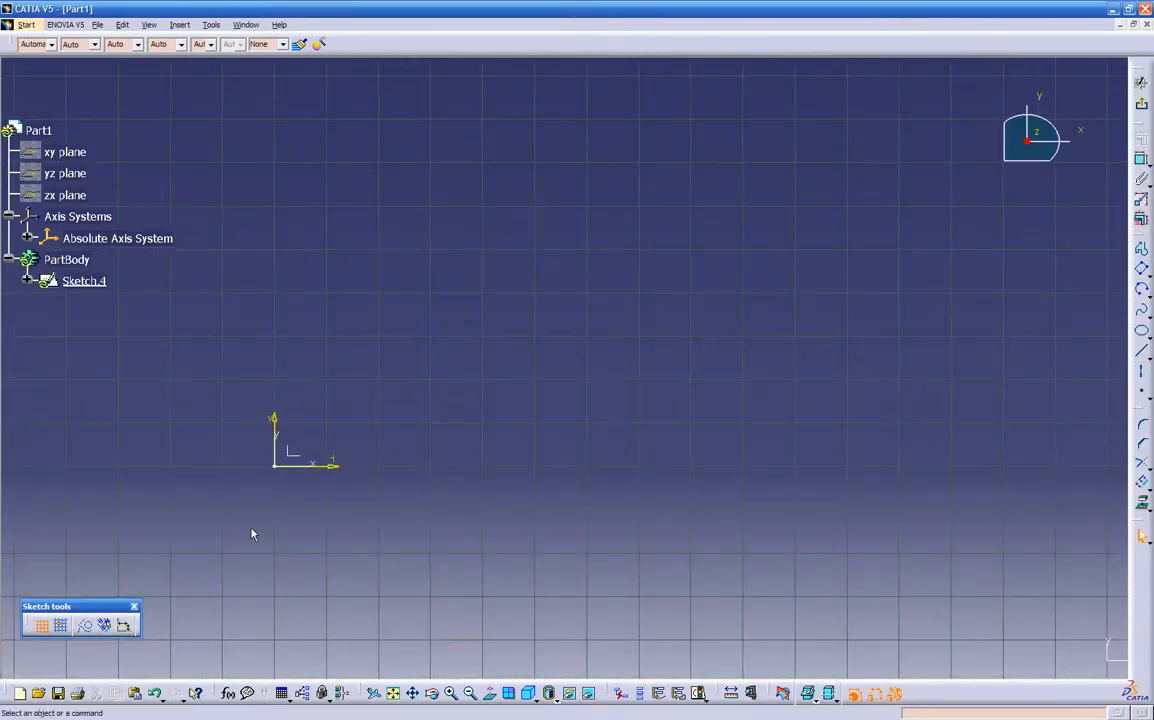
left_click(1146, 273)
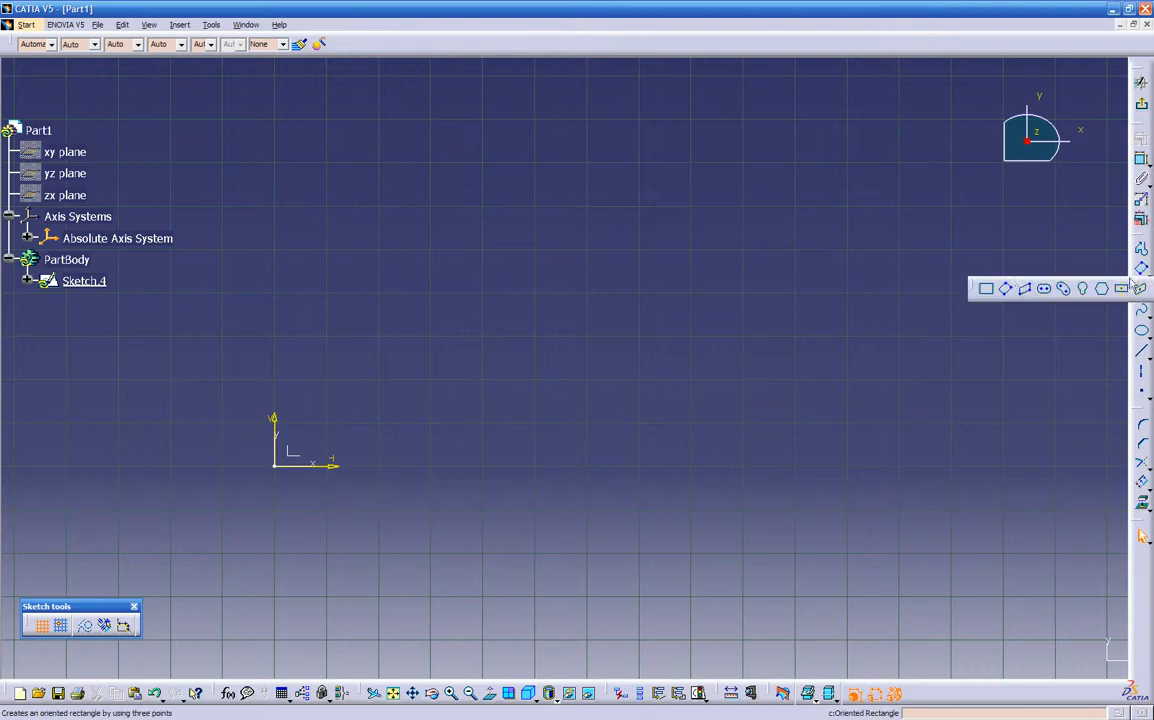
left_click(988, 290)
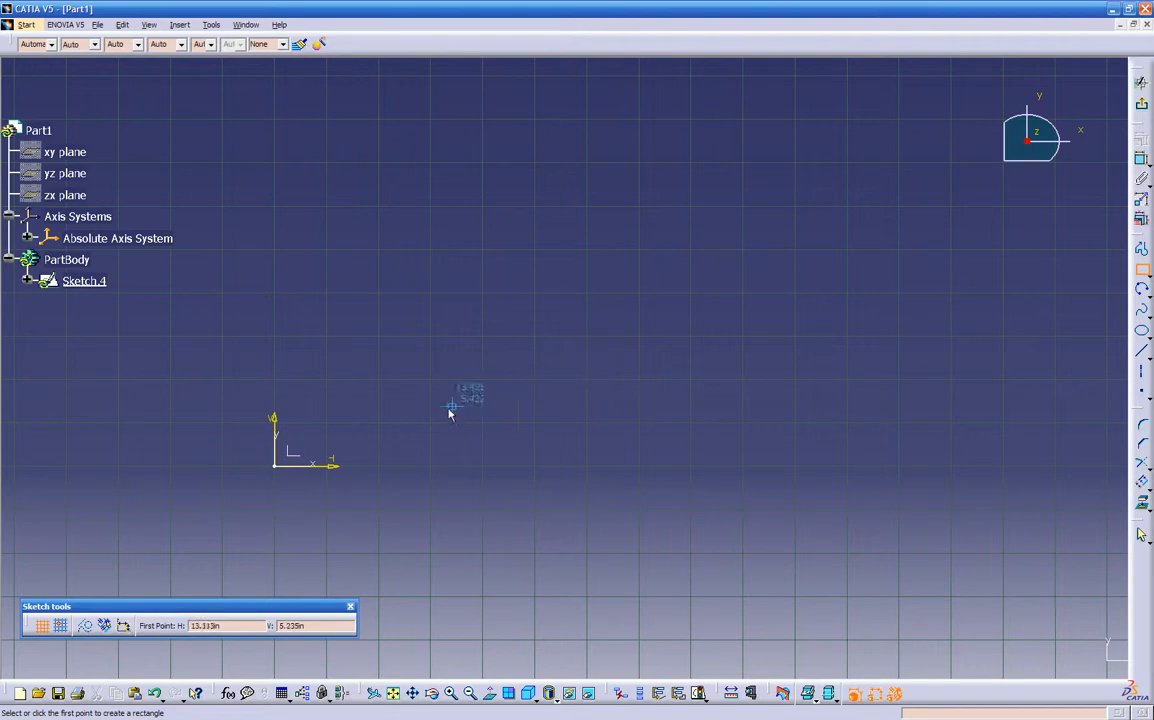
left_click(389, 418)
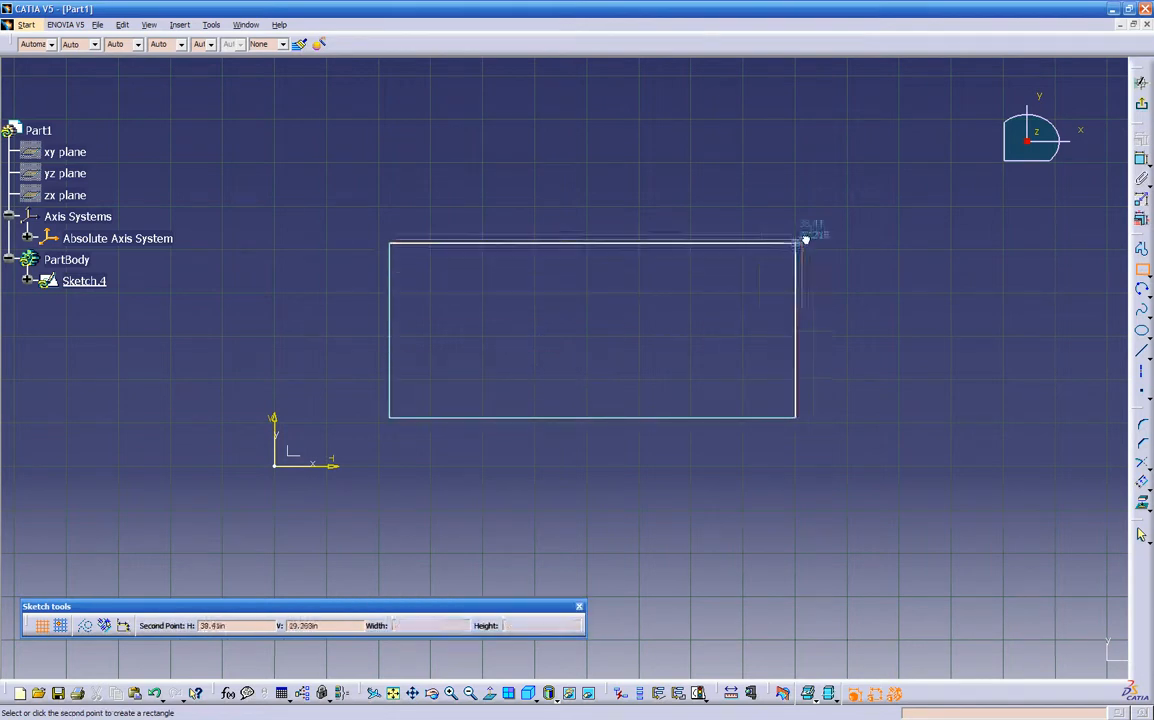
left_click(826, 228)
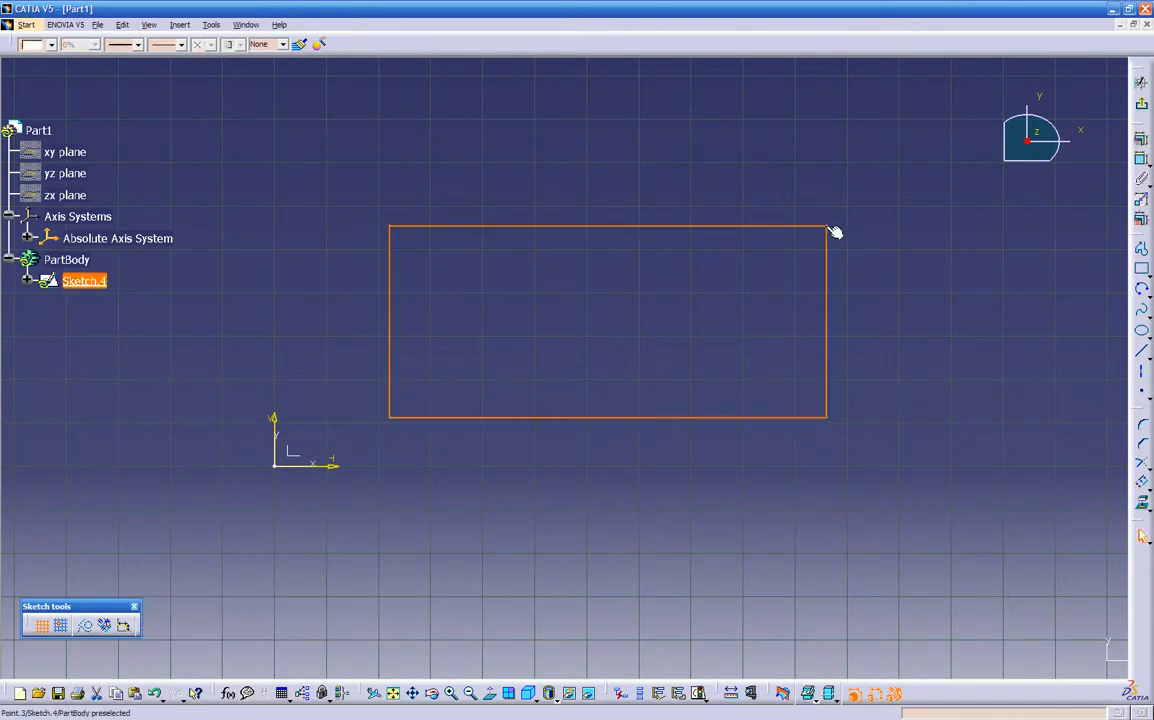
left_click(881, 252)
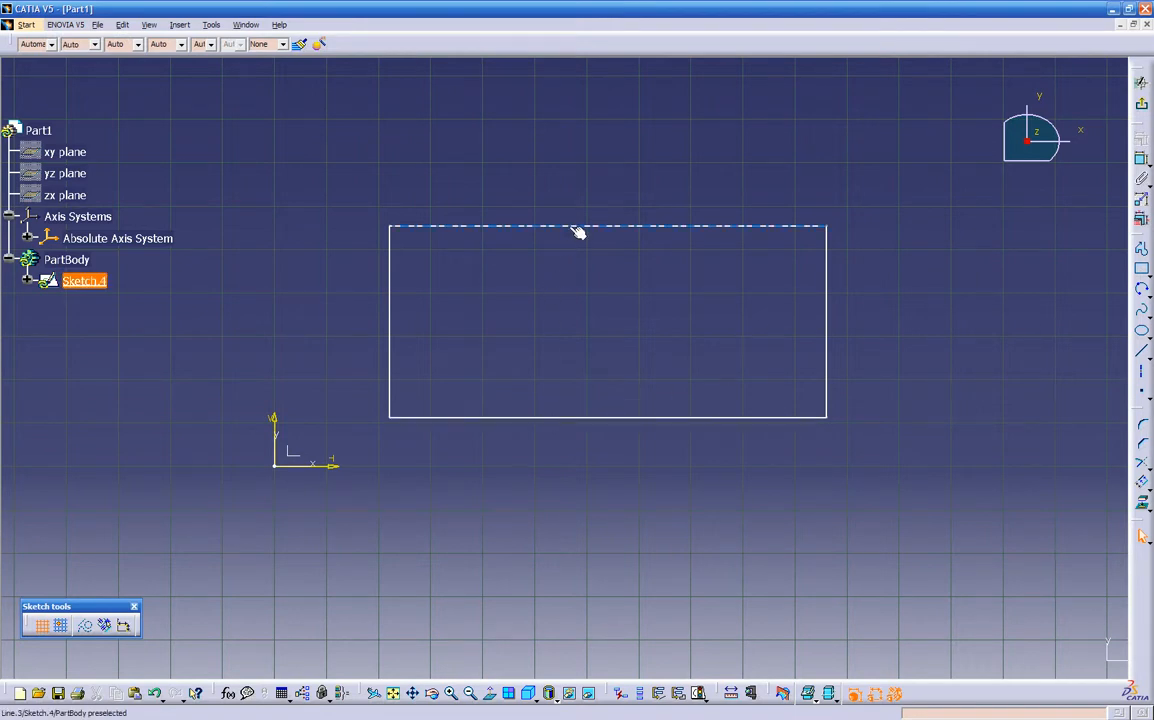
Step: Skew the rectangle into a parallelogram by moving its lower edge, and undo the trial move of its lower corner
mouse_move(600, 417)
left_mouse_down()
mouse_move(628, 471)
mouse_move(757, 417)
mouse_move(899, 314)
mouse_move(649, 432)
mouse_move(399, 325)
mouse_move(824, 386)
mouse_move(780, 399)
mouse_move(487, 342)
mouse_move(382, 342)
left_mouse_up()
left_click(631, 366)
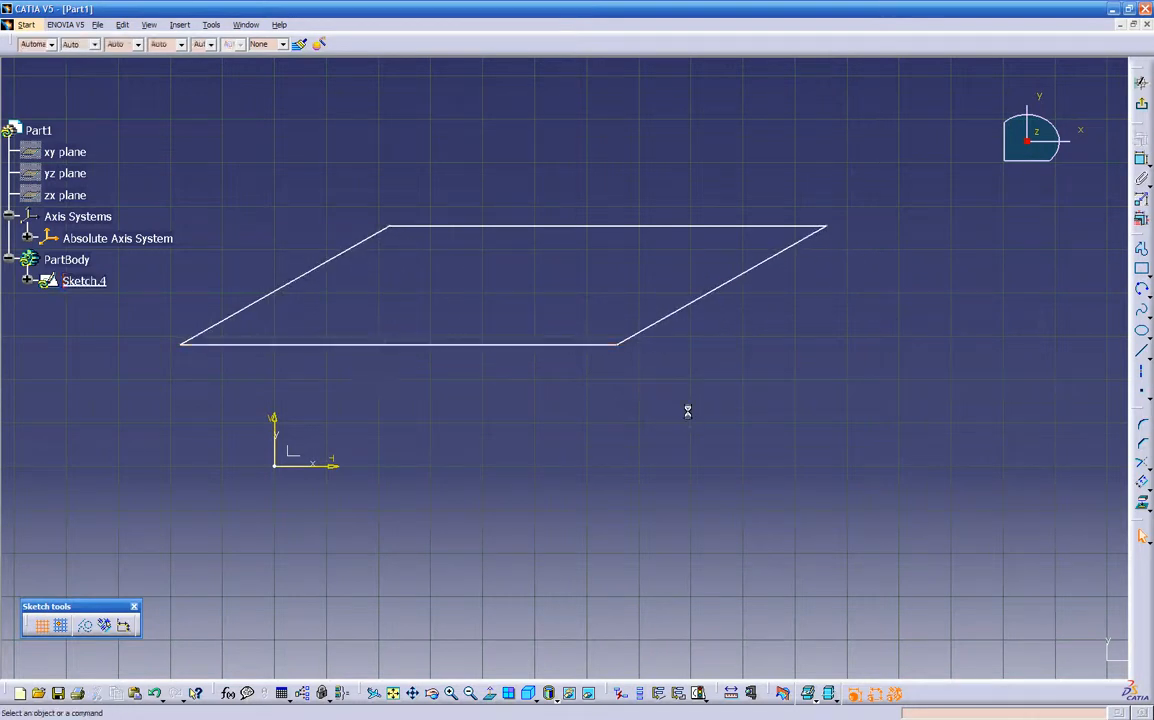
left_click_drag(620, 350, 694, 441)
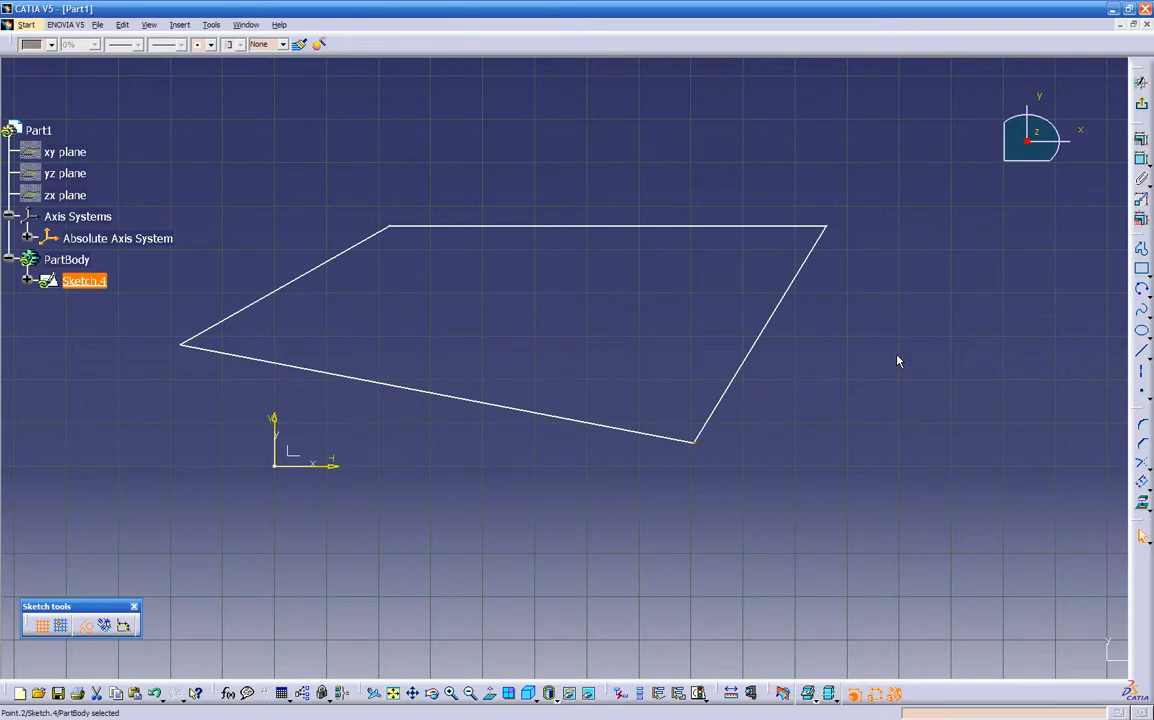
key("ctrl+z")
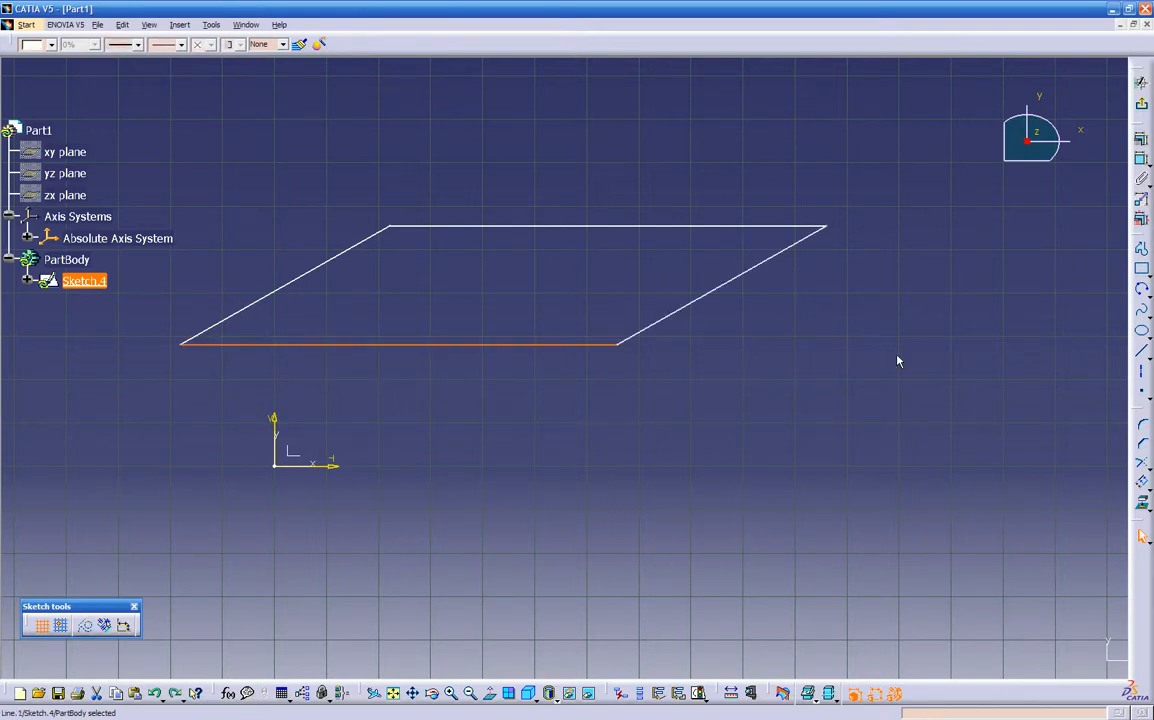
Step: Undo the parallelogram skew and dimension the distance between the rectangle's two vertical sides, placing the dimension above the upper edge
key("ctrl+z")
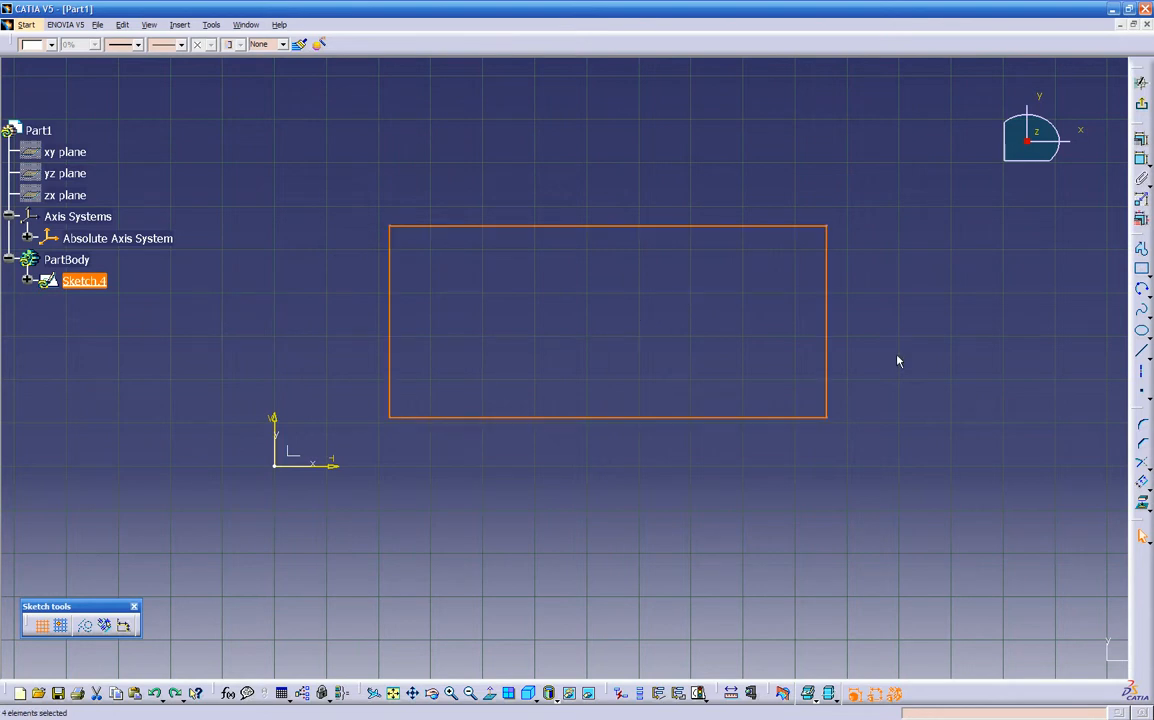
left_click(897, 360)
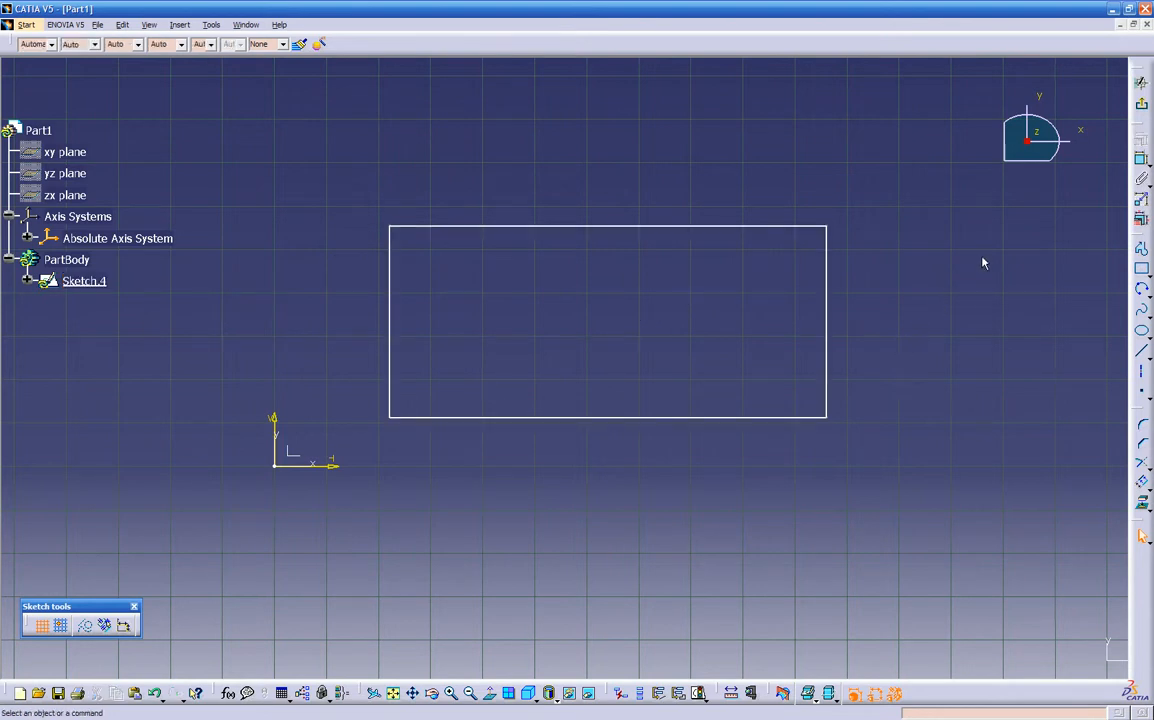
left_click(1142, 163)
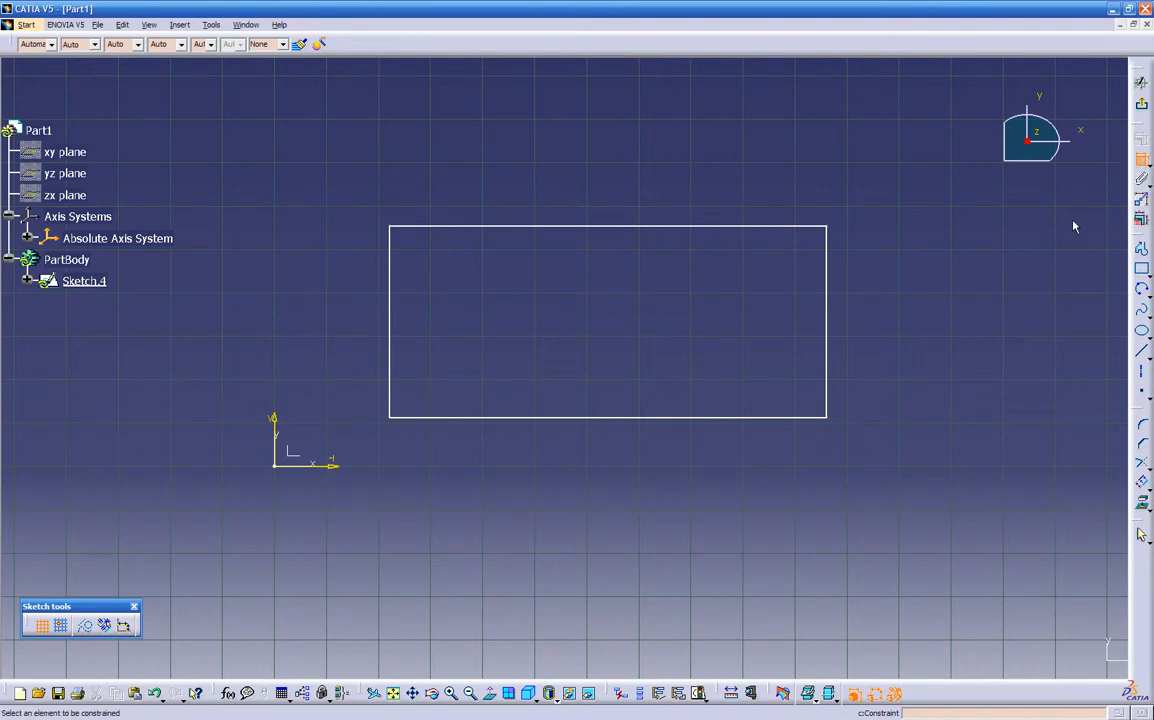
left_click(828, 313)
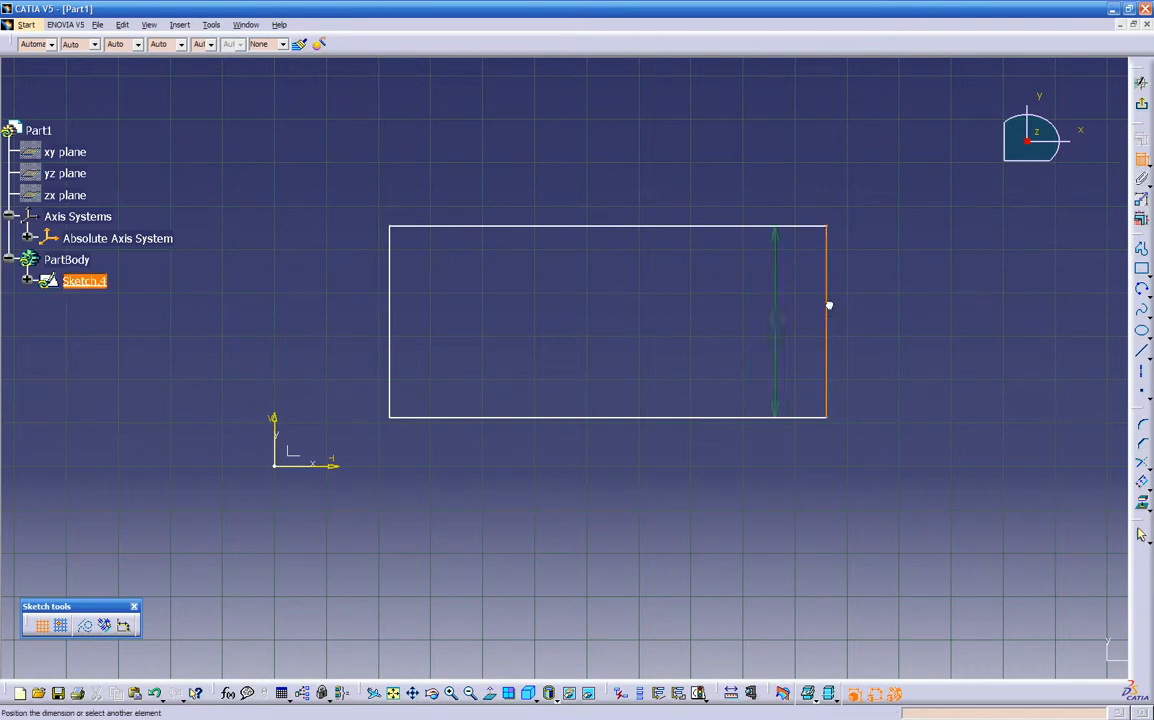
left_click(396, 305)
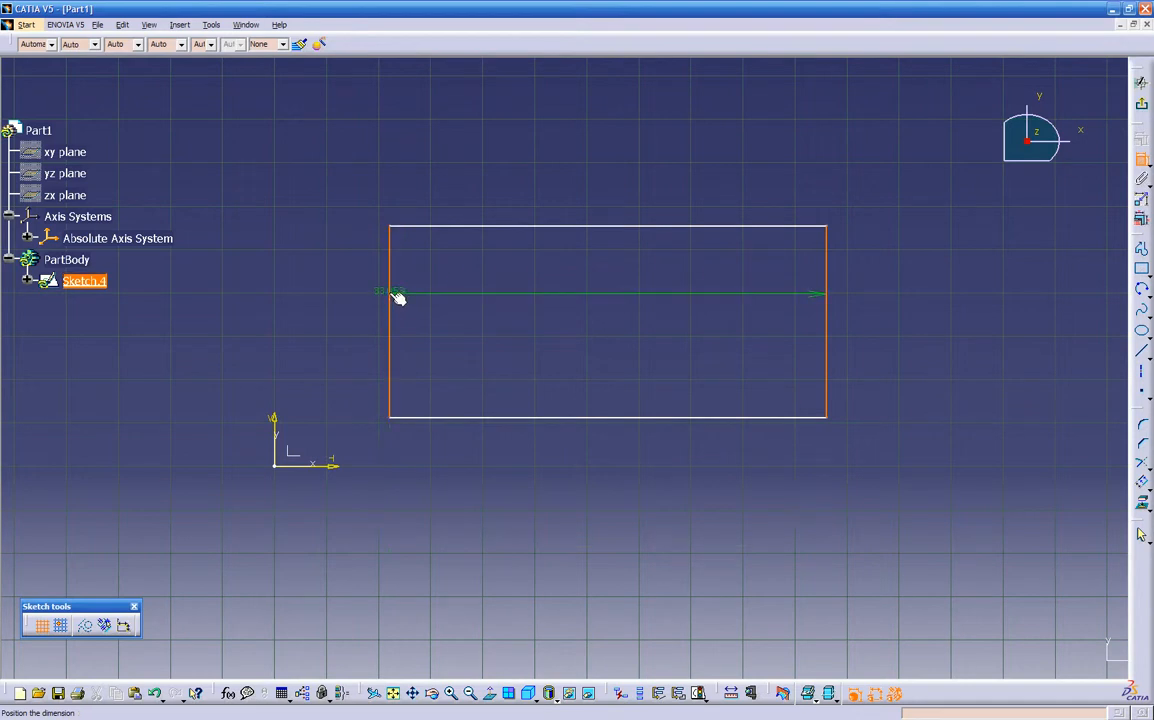
left_click(590, 165)
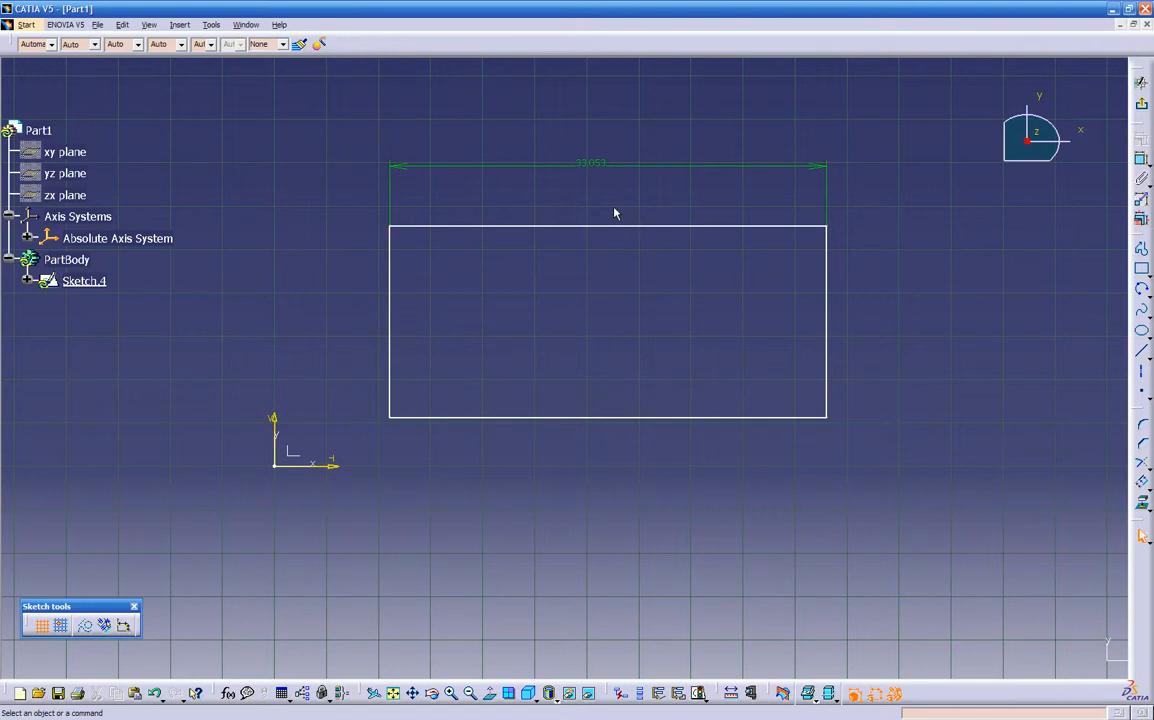
Step: Dimension the distance between the rectangle's upper and lower edges, placing the dimension beyond the side farther from the V axis
left_click(1141, 162)
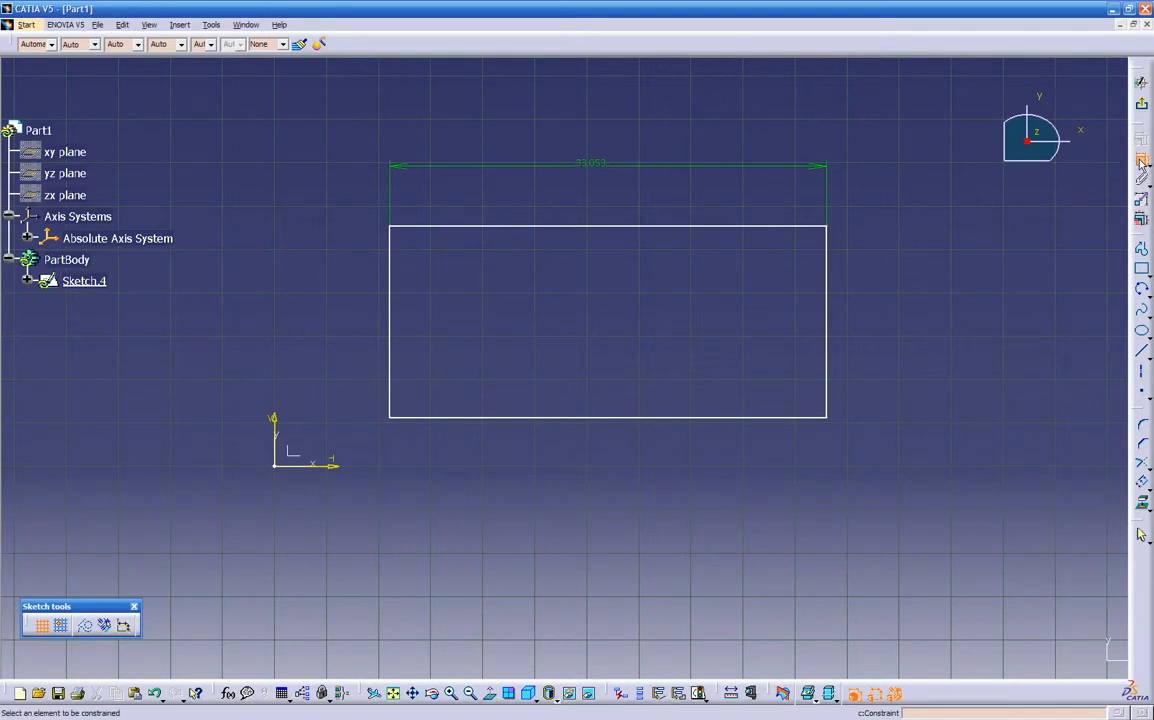
left_click(780, 228)
left_click(771, 419)
left_click(925, 336)
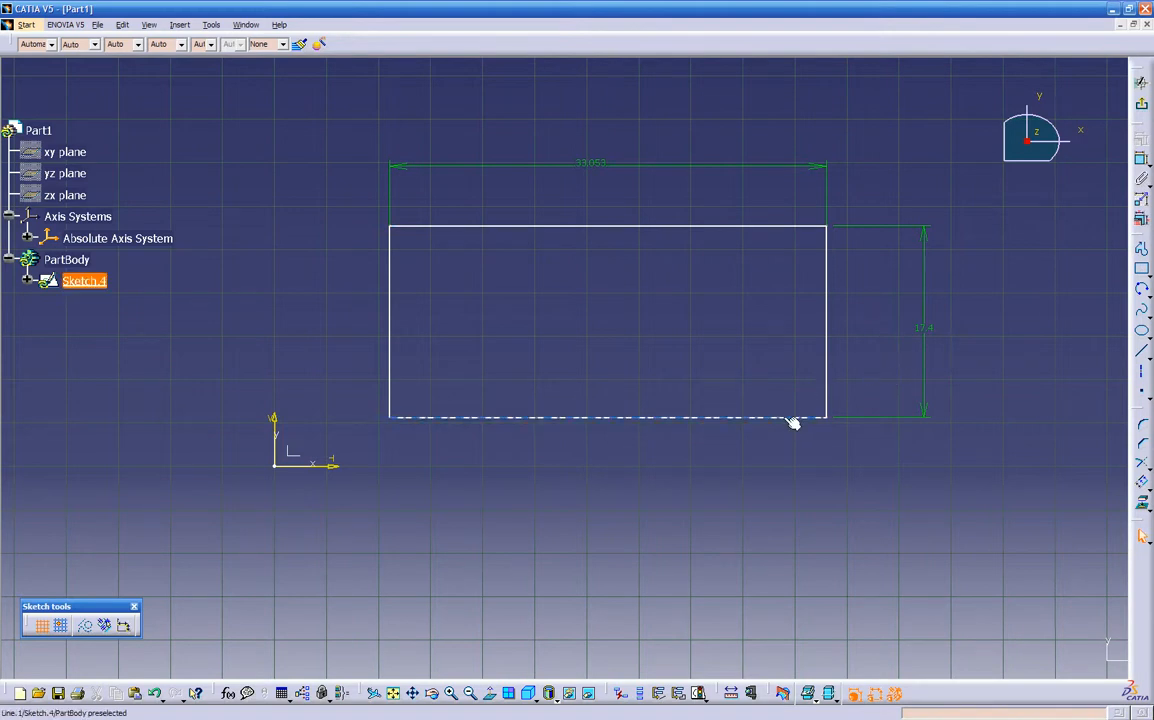
Step: Try moving the dimensioned rectangle by its lower edge, and undo the trial skew made from its lower corner near the origin
left_click_drag(793, 423, 891, 384)
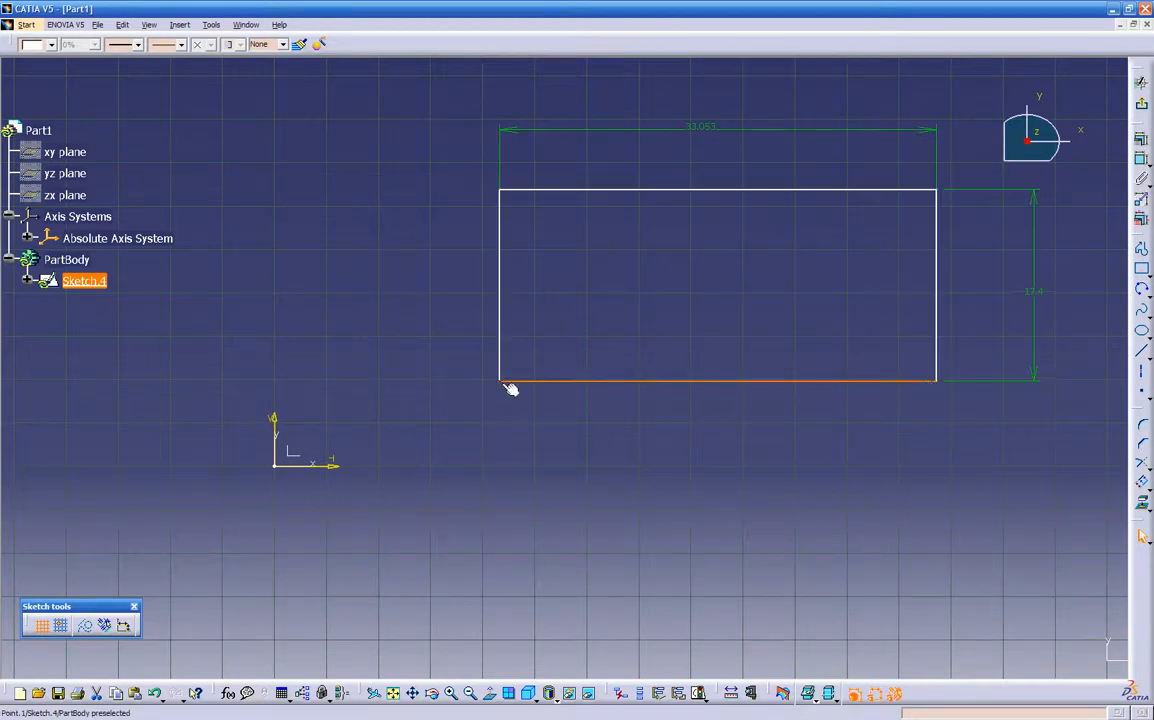
left_click_drag(501, 381, 556, 382)
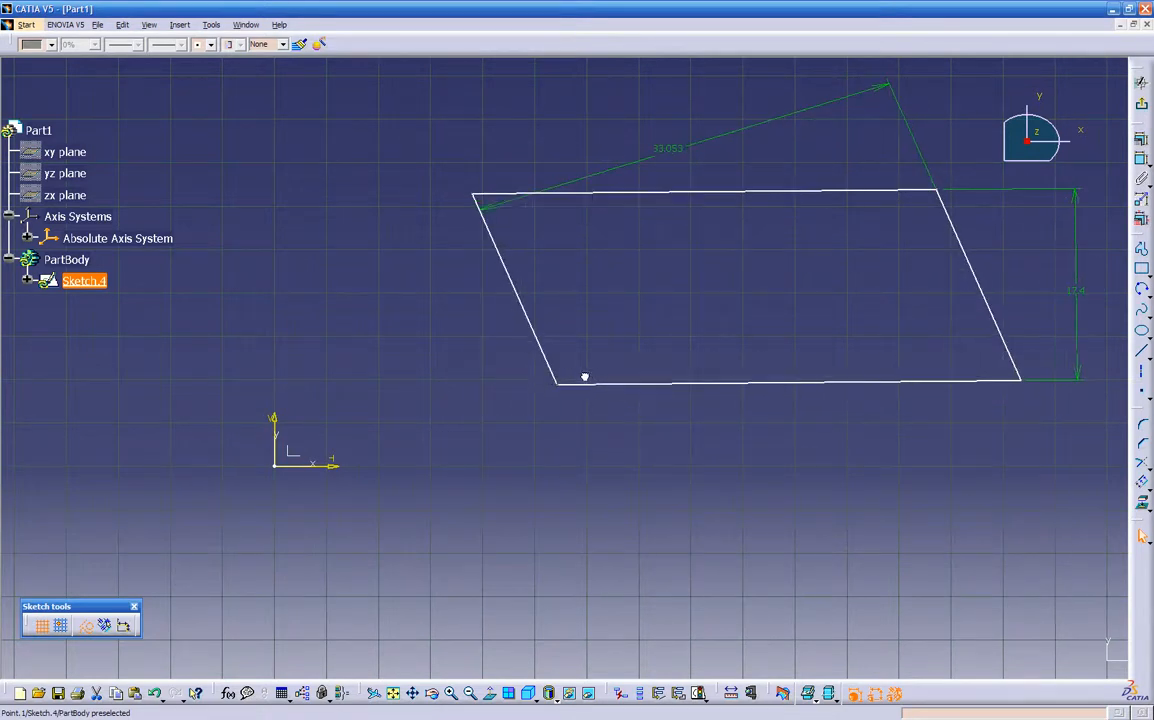
key("ctrl+z")
left_click(527, 447)
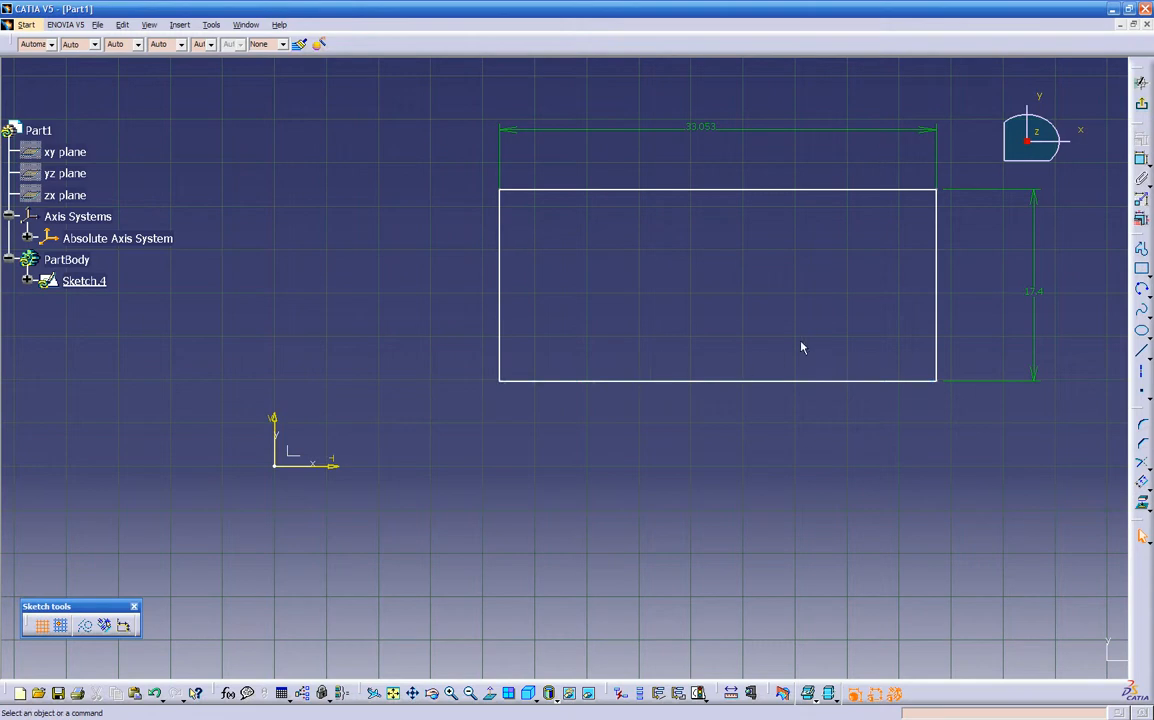
left_click_drag(775, 383, 698, 381)
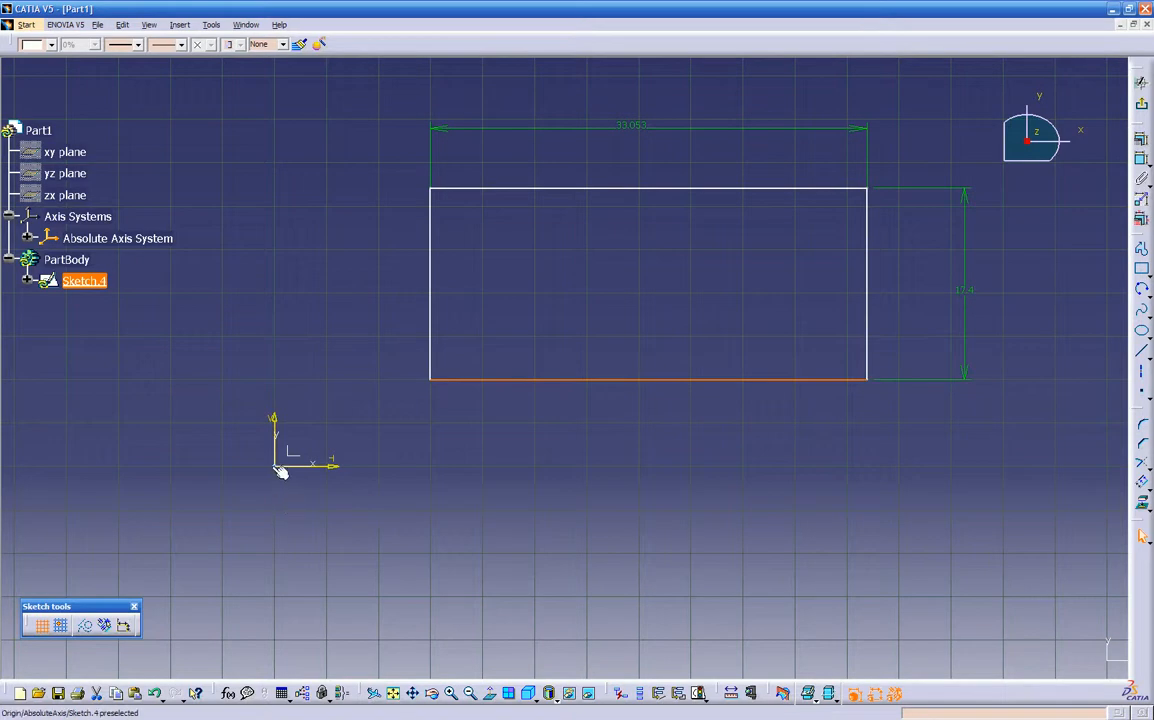
left_click_drag(554, 379, 594, 387)
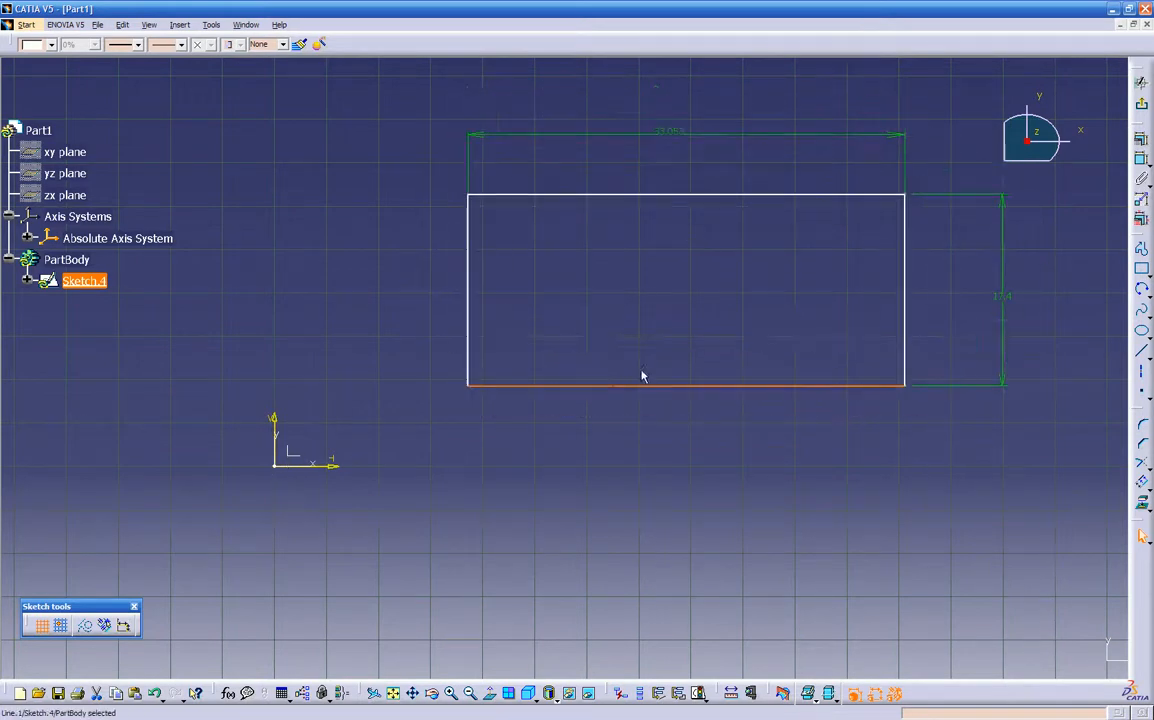
left_click(1141, 161)
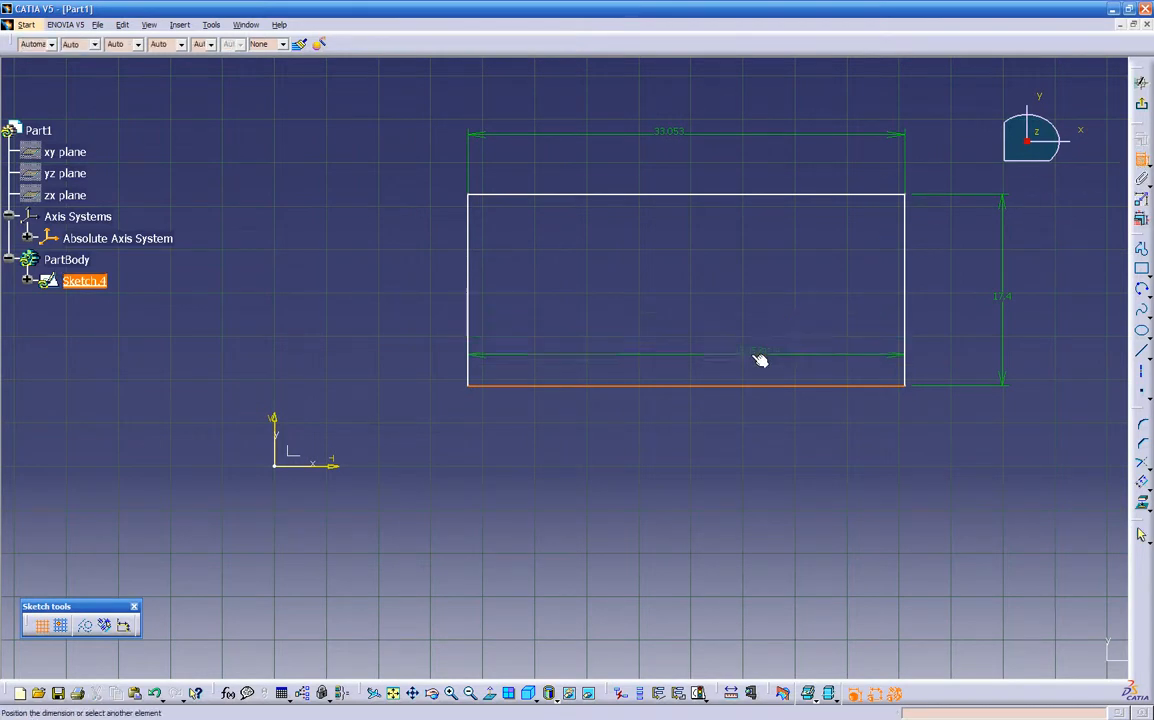
key("Escape")
left_click(742, 418)
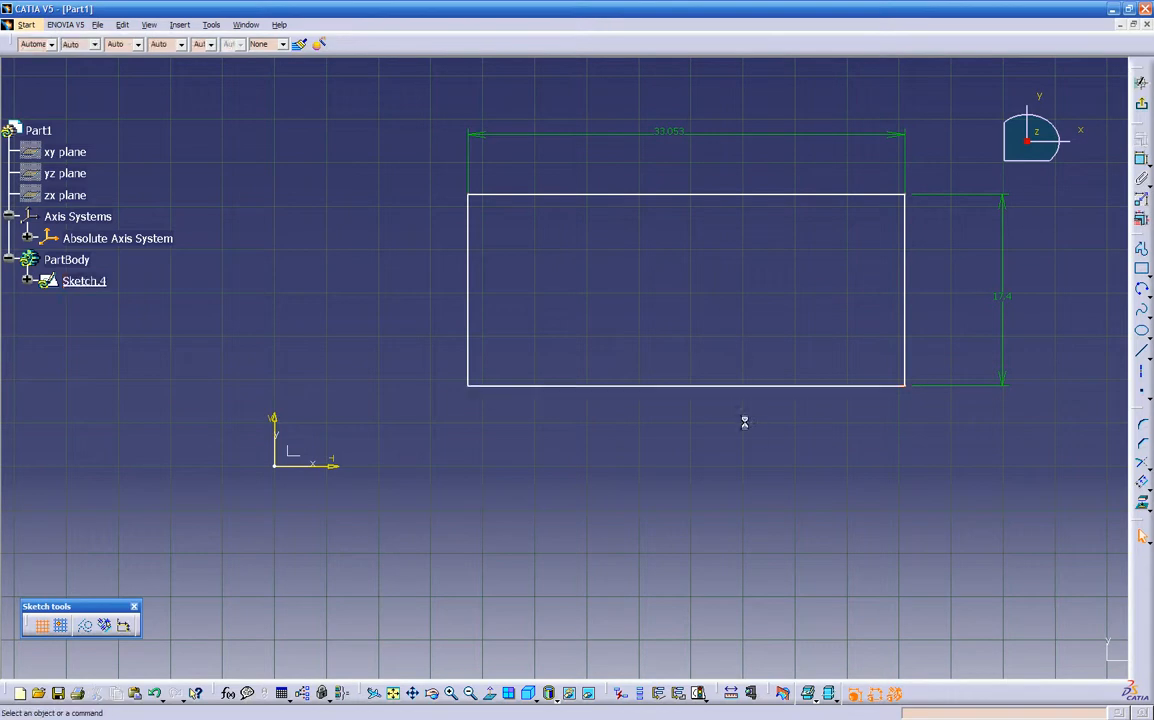
Step: Constrain the rectangle's lower edge to be coincident with the sketch's H axis
left_click(1141, 160)
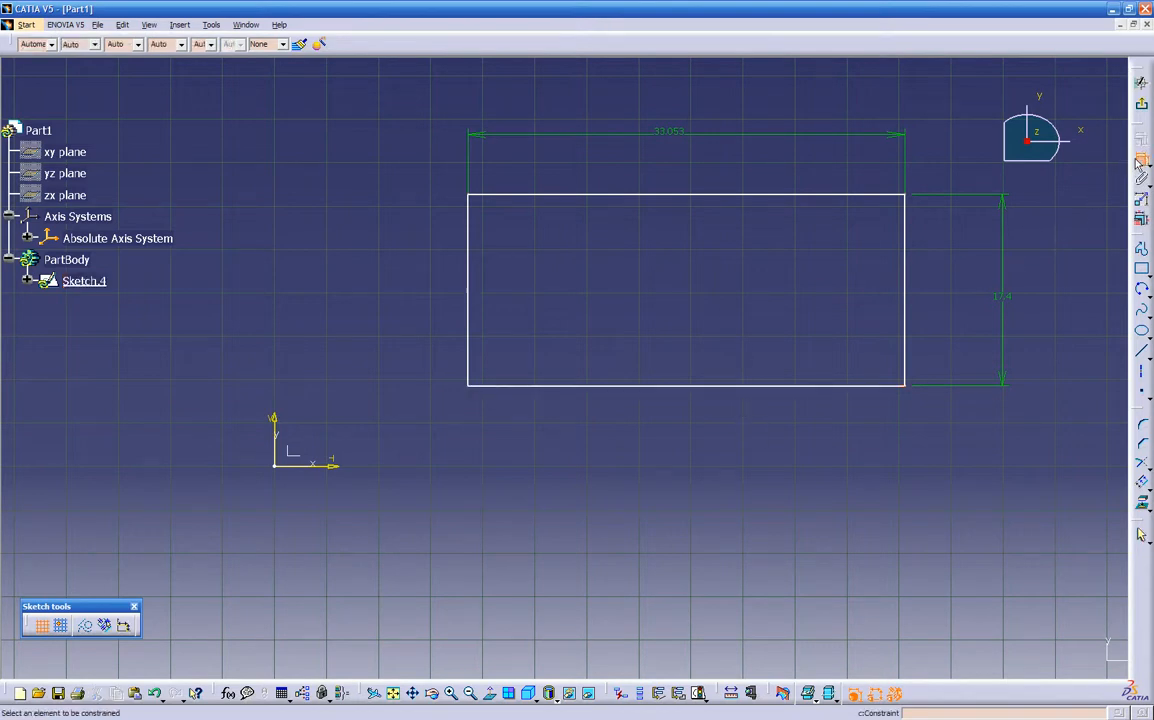
left_click(797, 385)
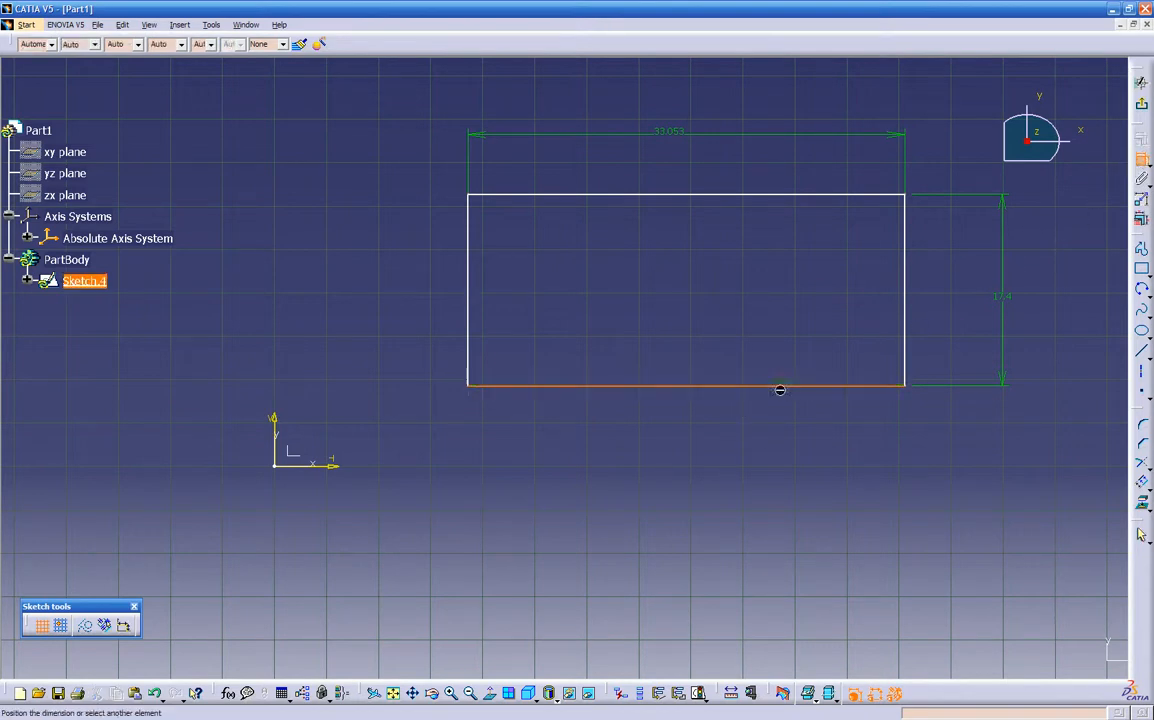
left_click(335, 467)
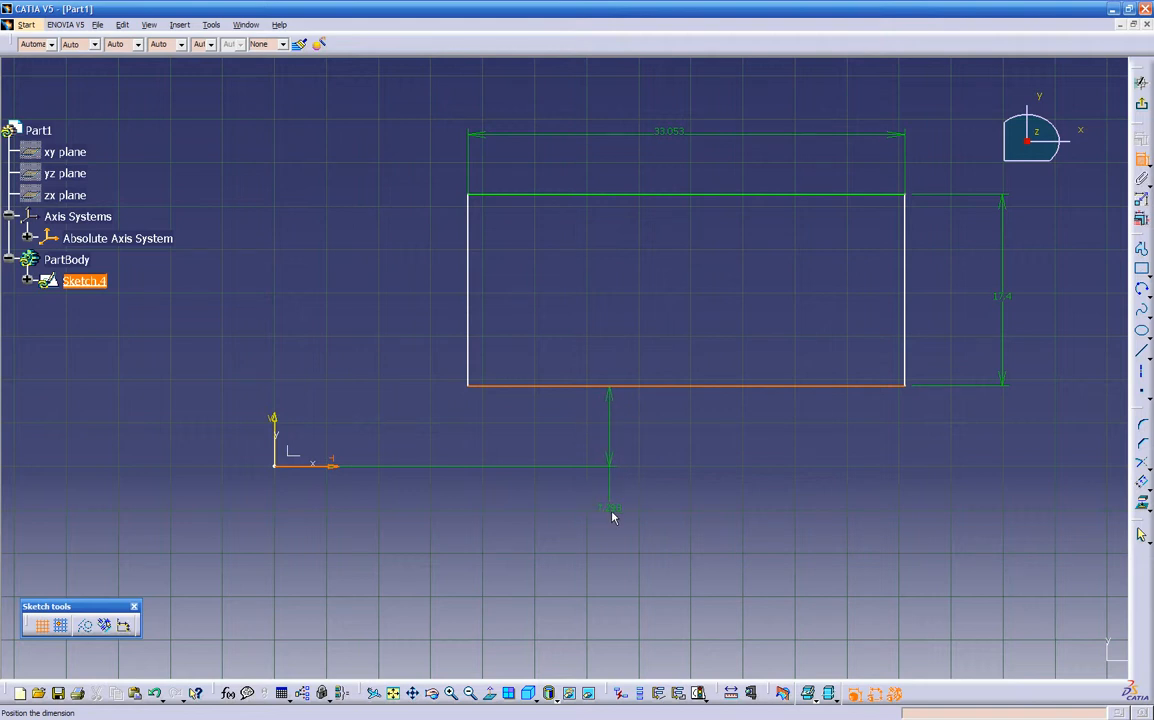
right_click(613, 538)
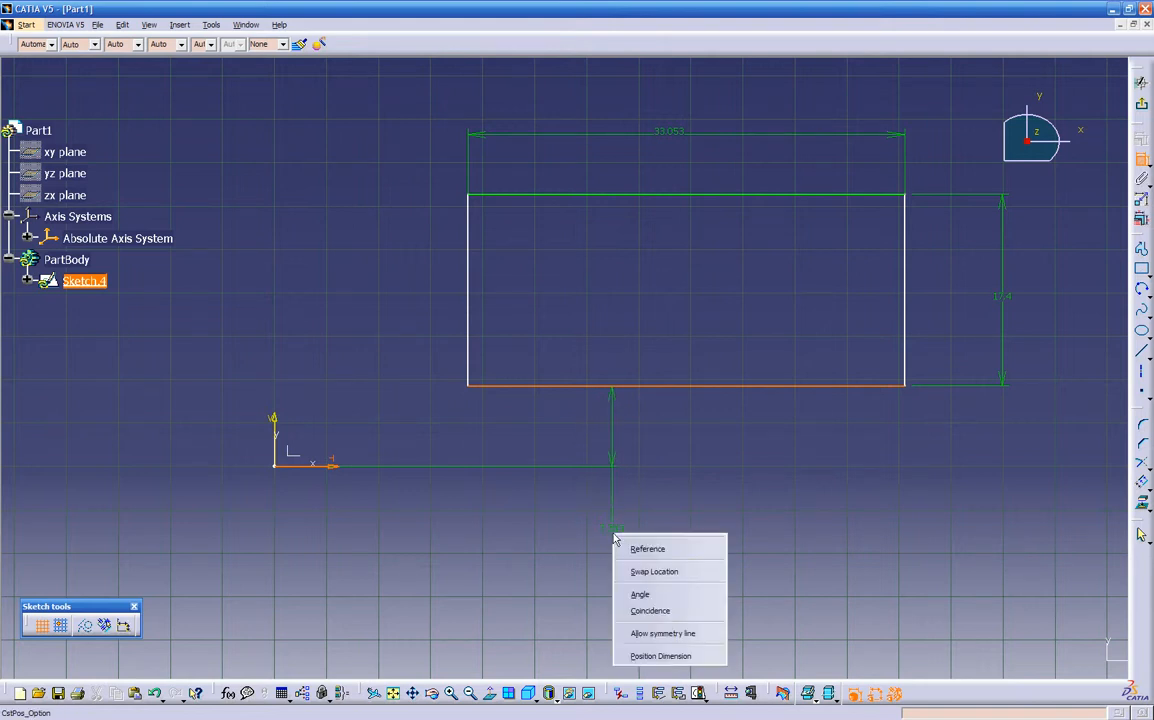
left_click(672, 611)
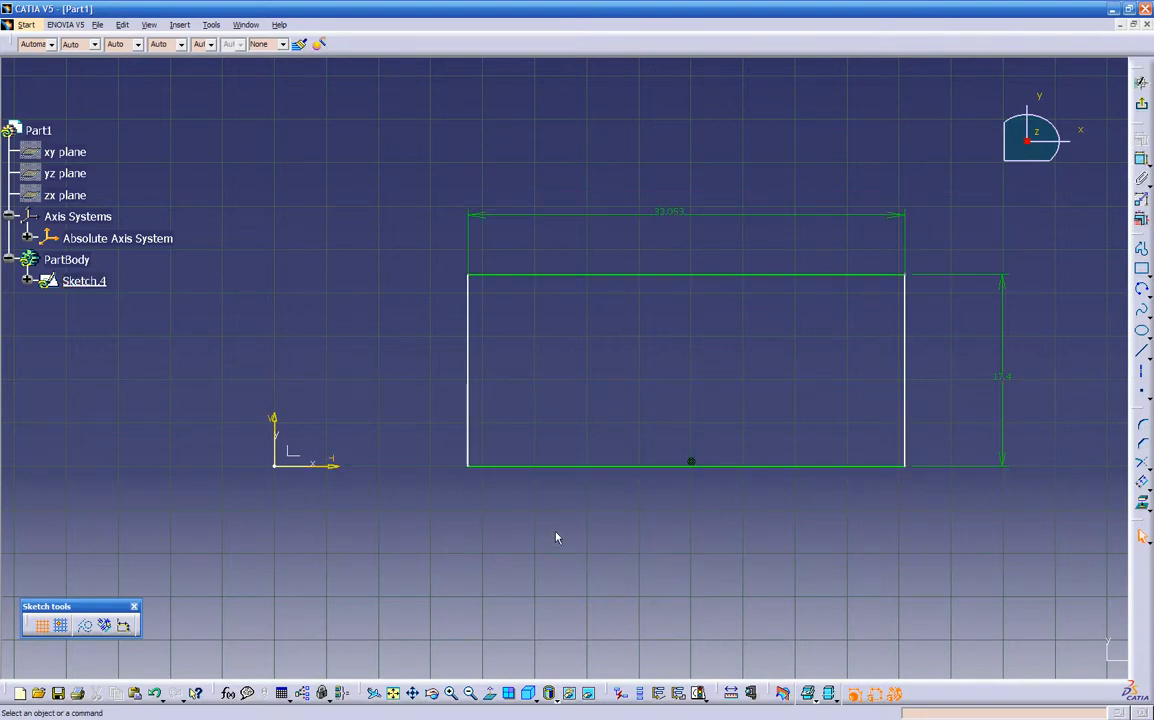
Step: Try sliding the rectangle along the H axis by its lower edge
mouse_move(655, 531)
middle_mouse_down()
mouse_move(580, 513)
mouse_move(657, 502)
mouse_move(584, 494)
middle_mouse_up()
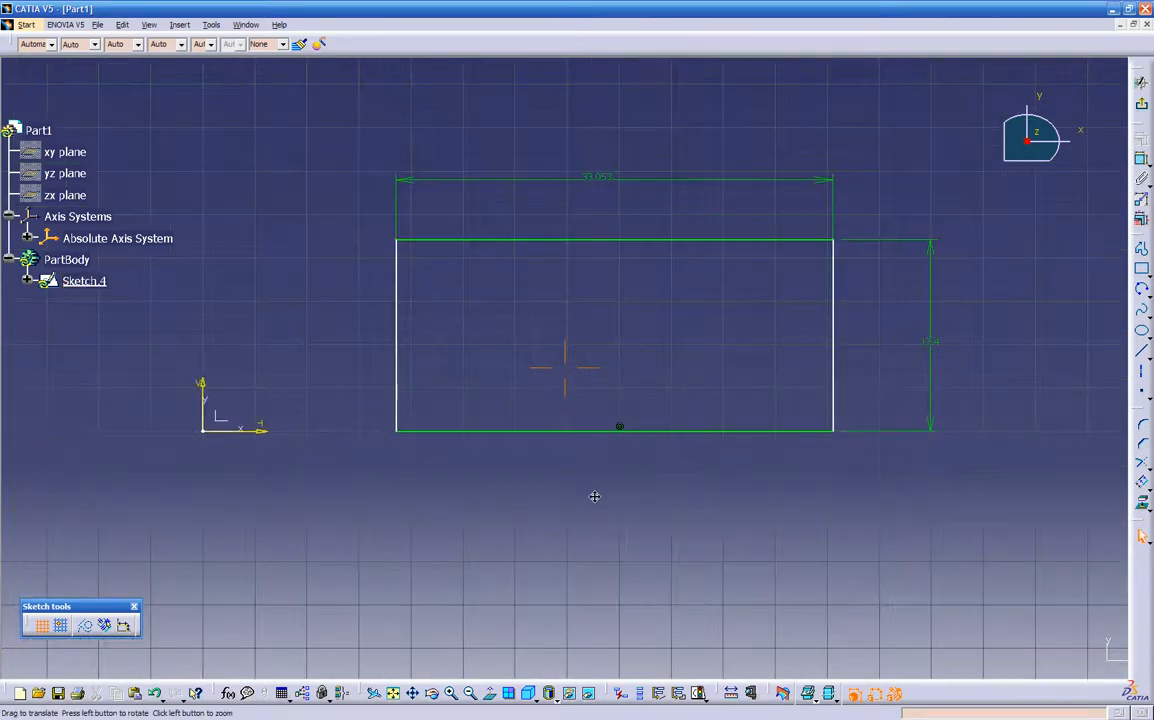
mouse_move(587, 432)
left_mouse_down()
mouse_move(608, 430)
mouse_move(543, 428)
mouse_move(704, 389)
mouse_move(520, 384)
mouse_move(644, 430)
mouse_move(582, 428)
mouse_move(770, 436)
mouse_move(525, 446)
mouse_move(680, 453)
mouse_move(651, 453)
mouse_move(631, 268)
mouse_move(616, 515)
mouse_move(603, 260)
mouse_move(588, 461)
mouse_move(585, 404)
mouse_move(585, 430)
left_mouse_up()
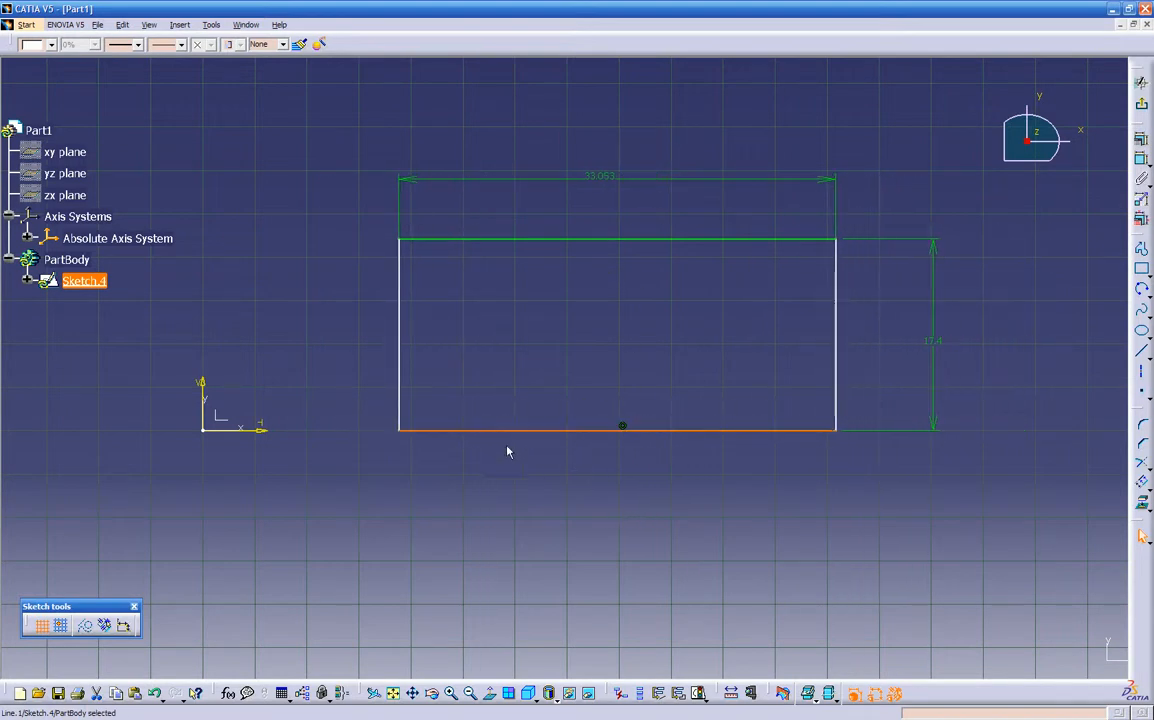
mouse_move(370, 476)
middle_mouse_down()
mouse_move(482, 489)
mouse_move(460, 477)
middle_mouse_up()
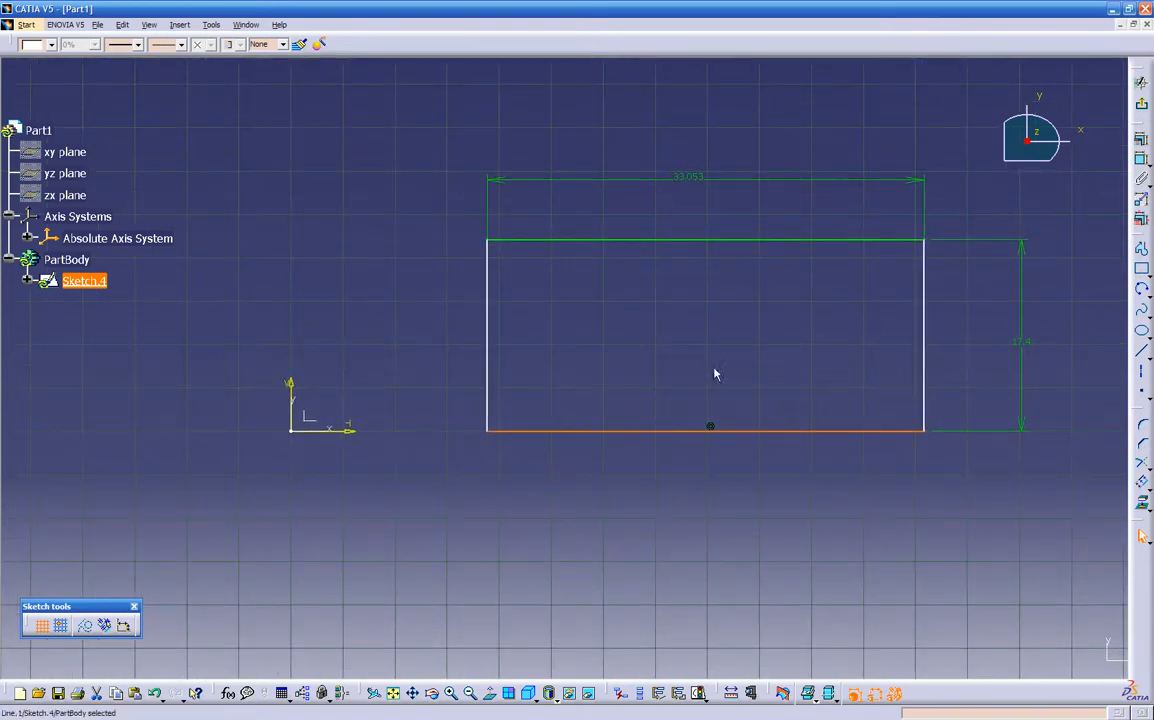
left_click(1142, 161)
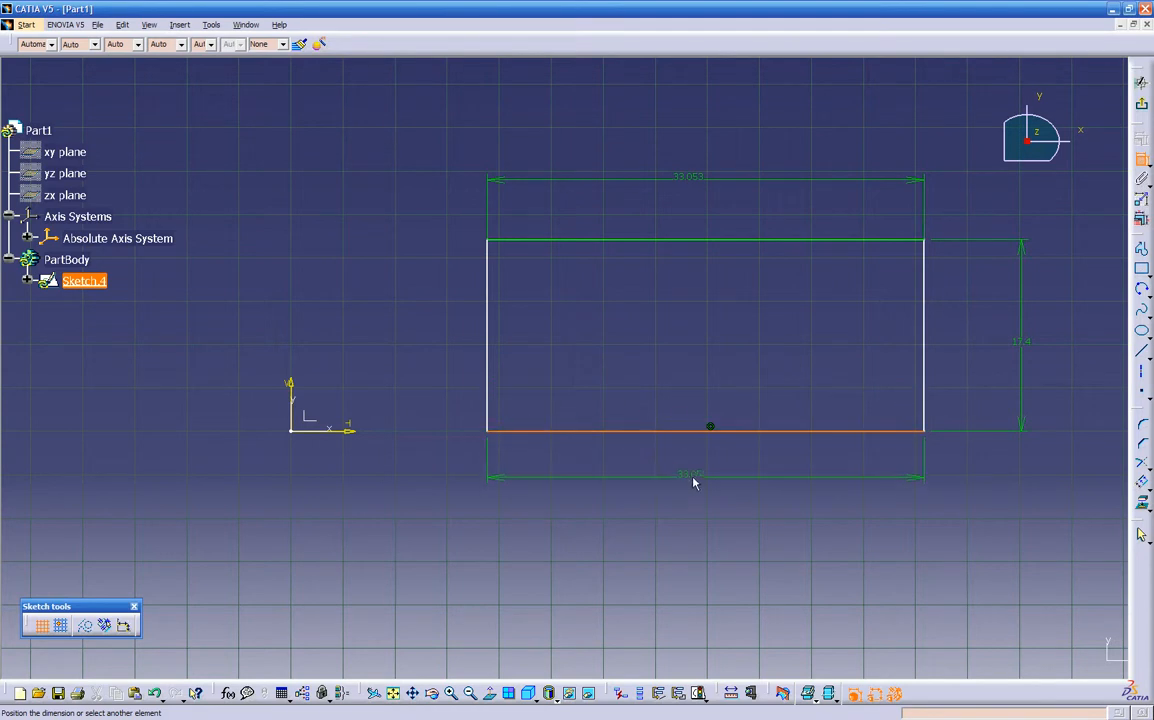
key("Escape")
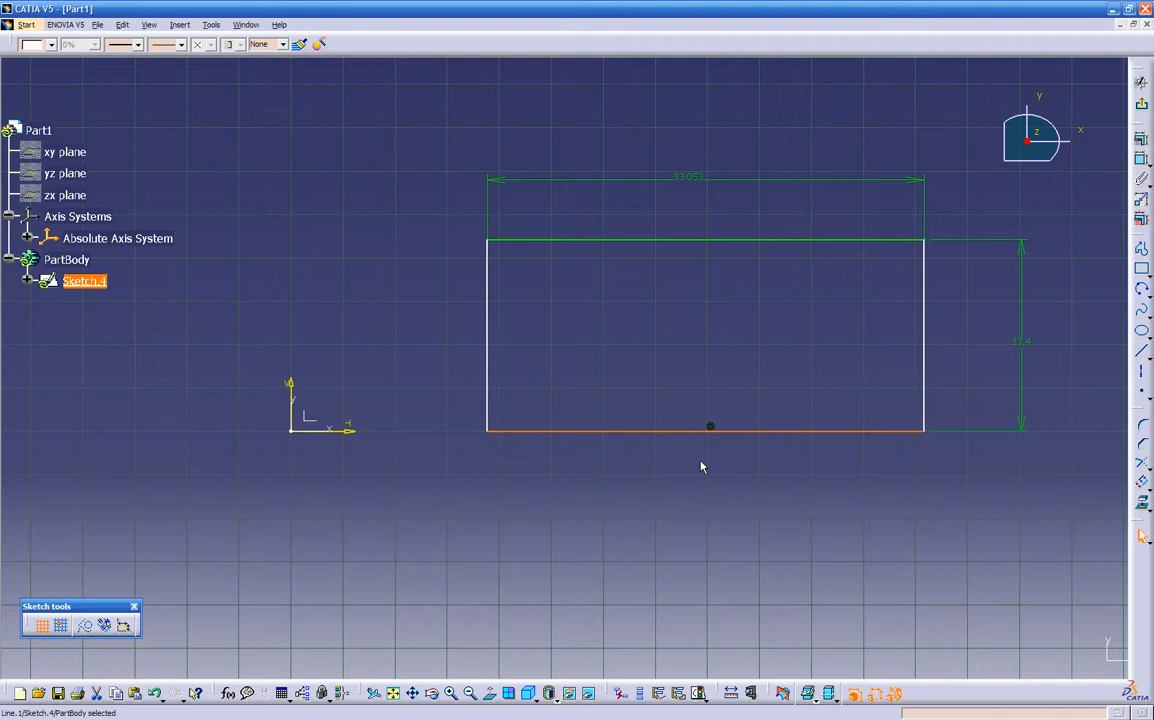
left_click(699, 462)
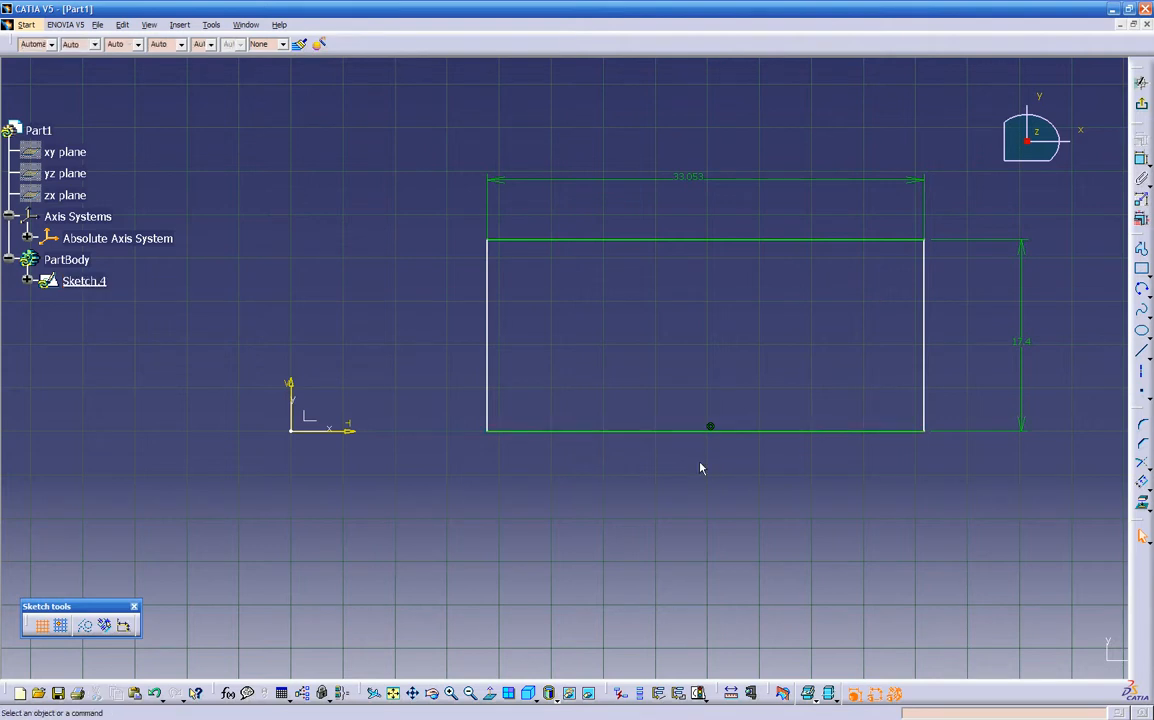
left_click(693, 428)
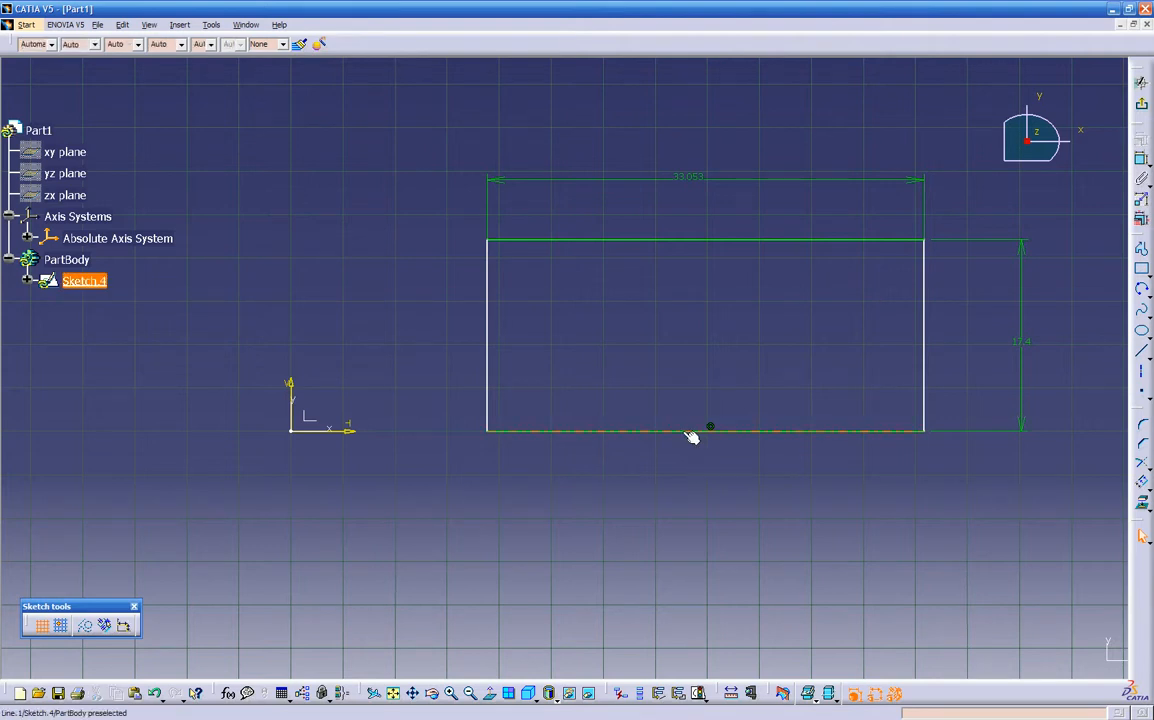
left_click(755, 491)
left_click(693, 432)
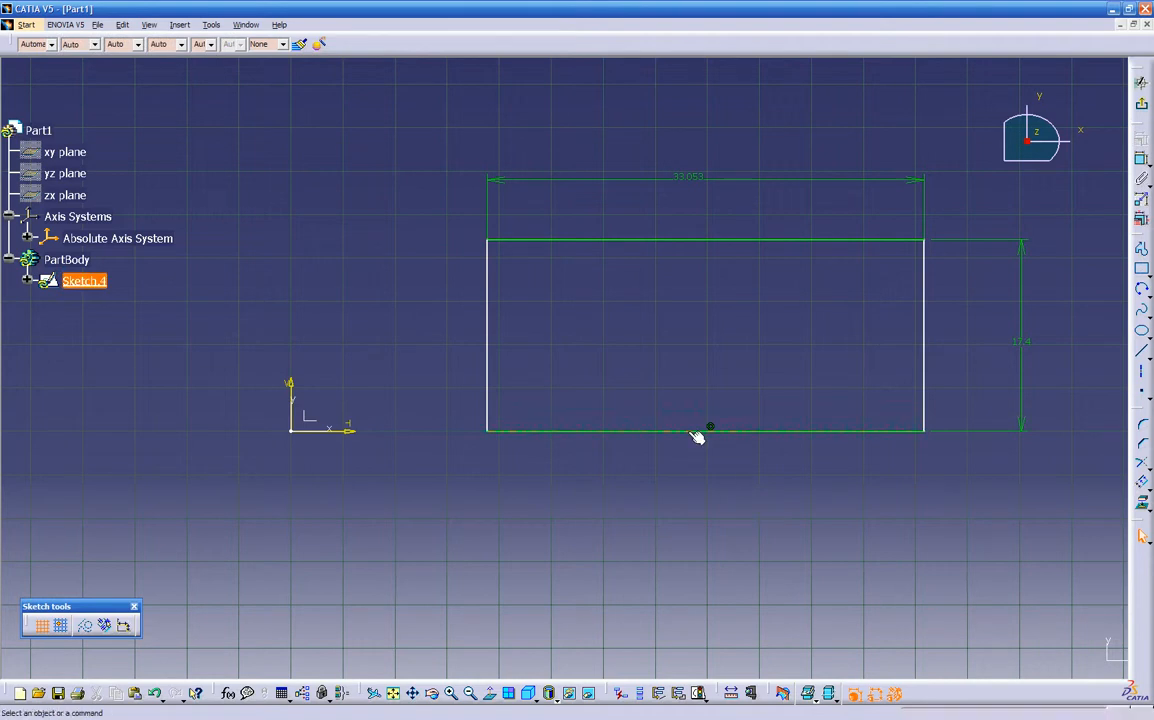
left_click(705, 483)
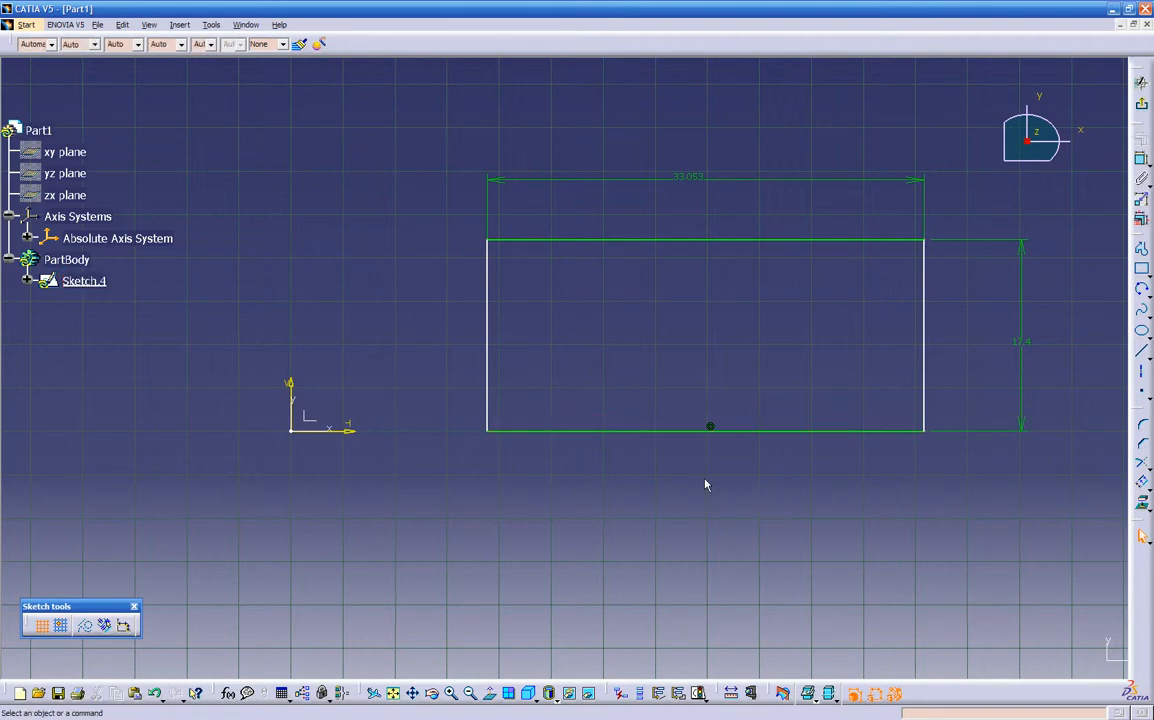
Step: Dimension the offset from the V axis to the rectangle's nearer vertical side, and set it to 30 in
left_click(1141, 160)
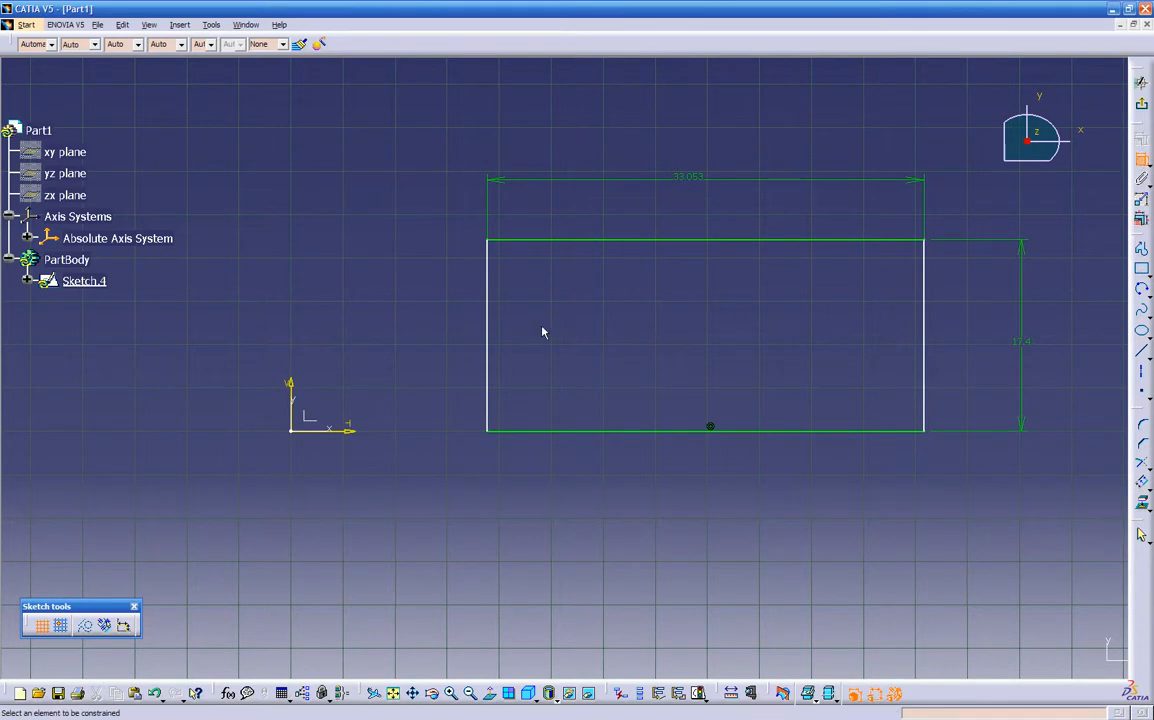
left_click(489, 342)
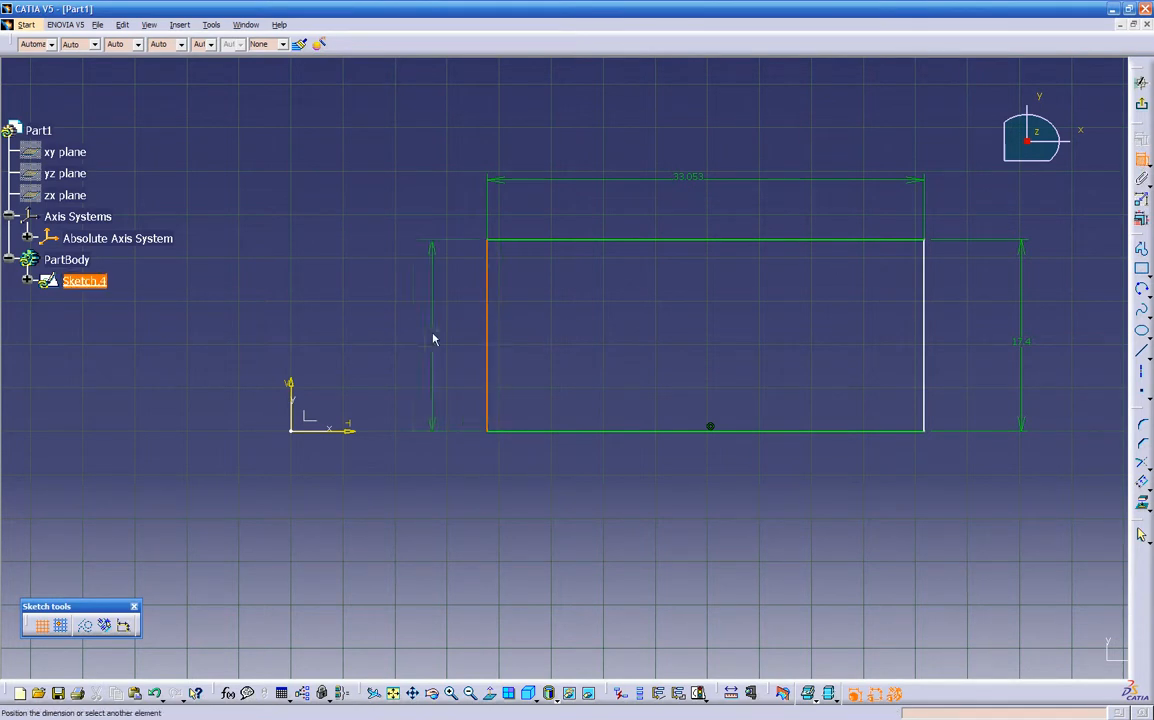
left_click(296, 383)
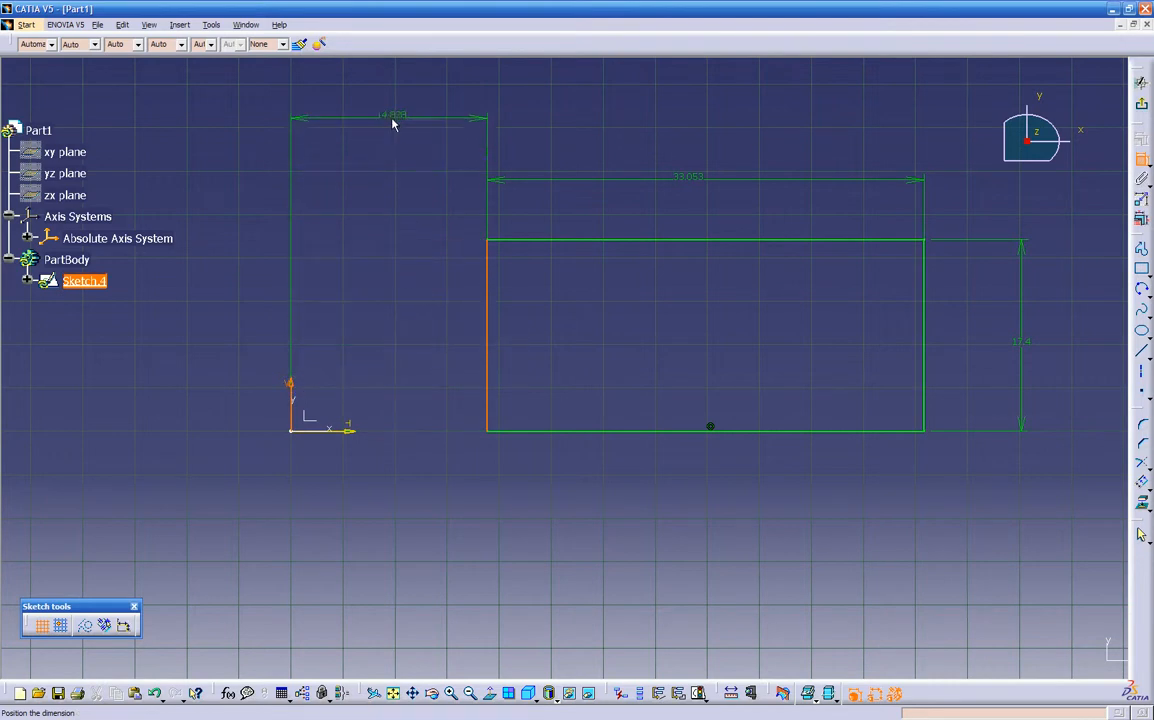
left_click(378, 148)
double_click(380, 141)
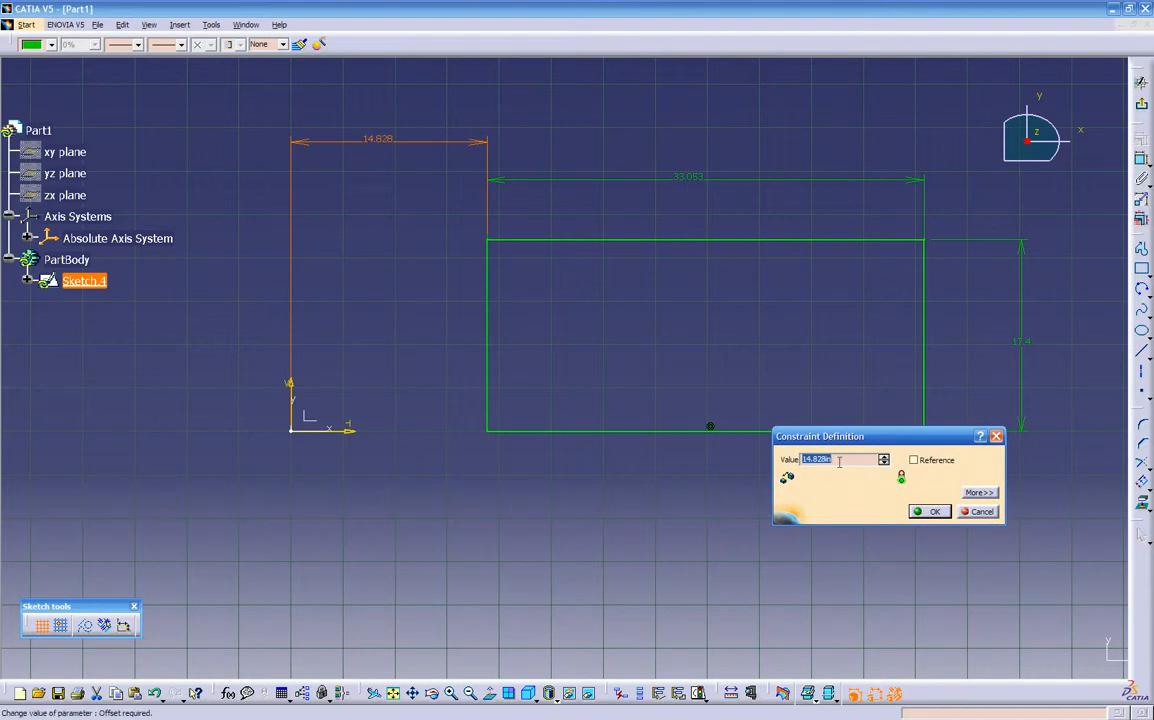
type("20")
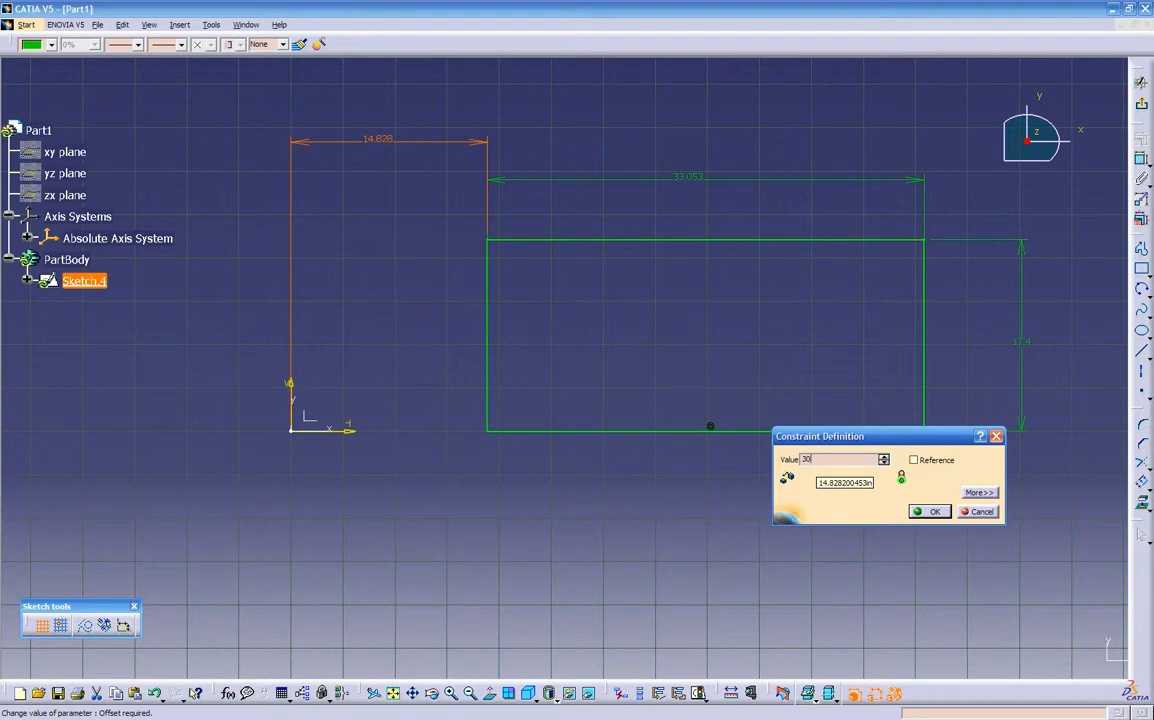
key("Return")
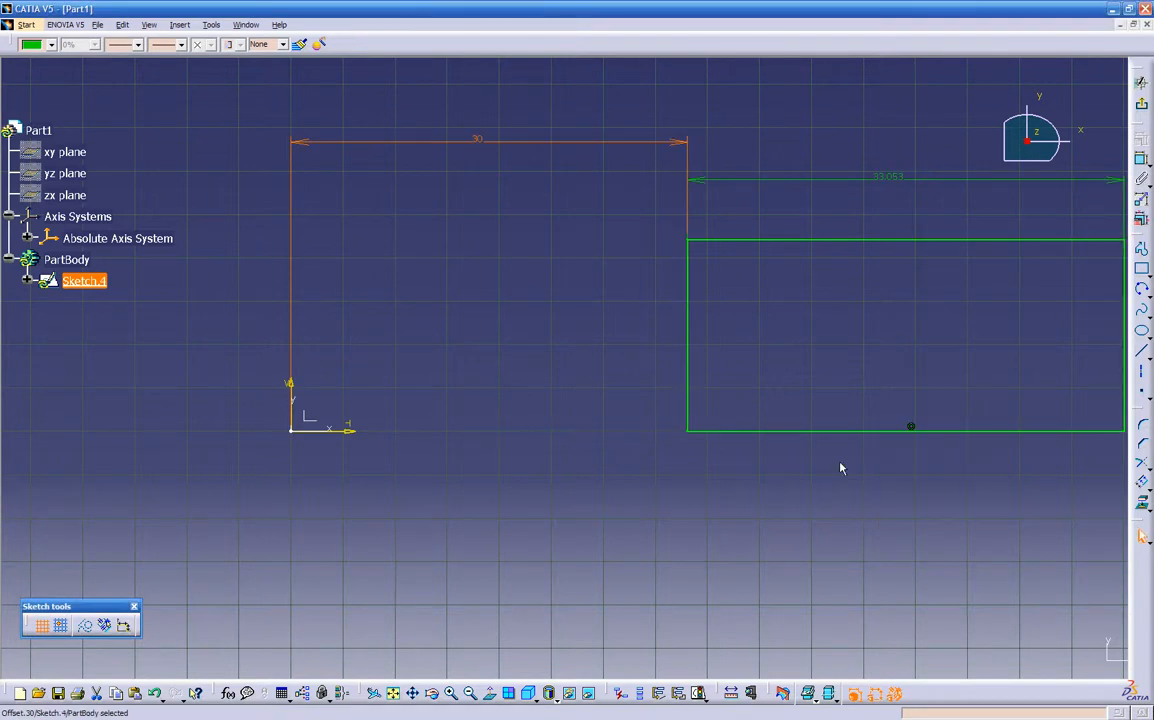
Step: Exit the constrained rectangle sketch, return to the 3D part, and clear the selection
left_click(841, 467)
middle_click_drag(840, 465, 612, 497)
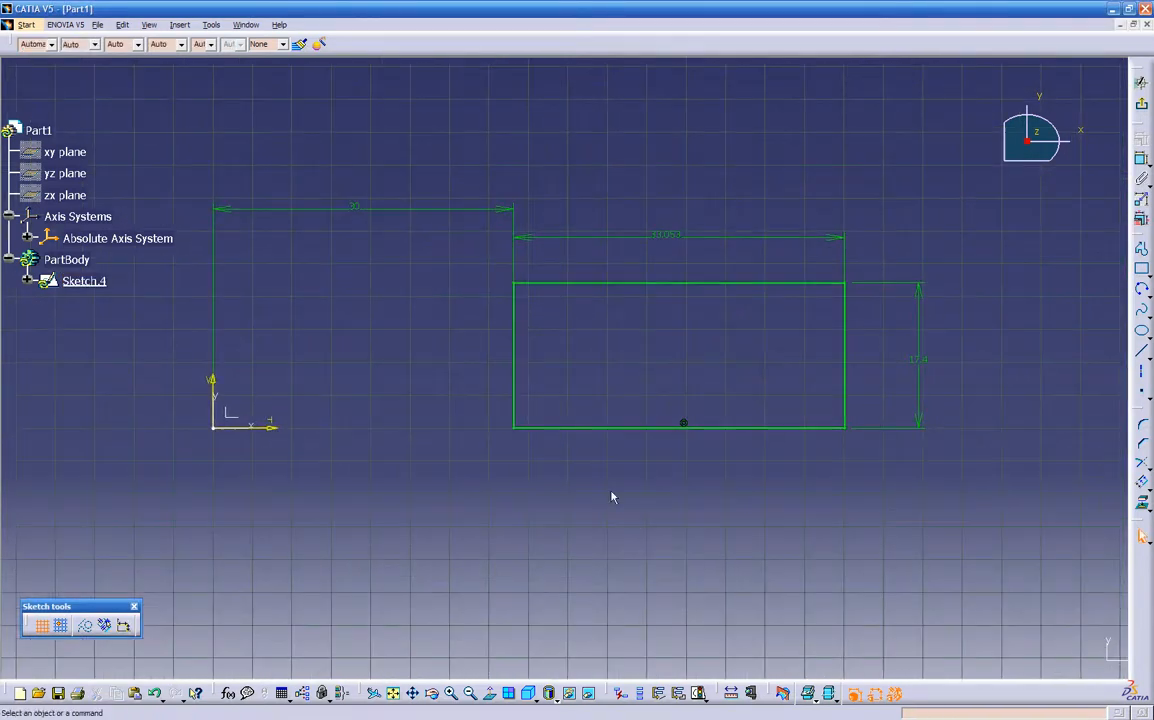
left_click(641, 429)
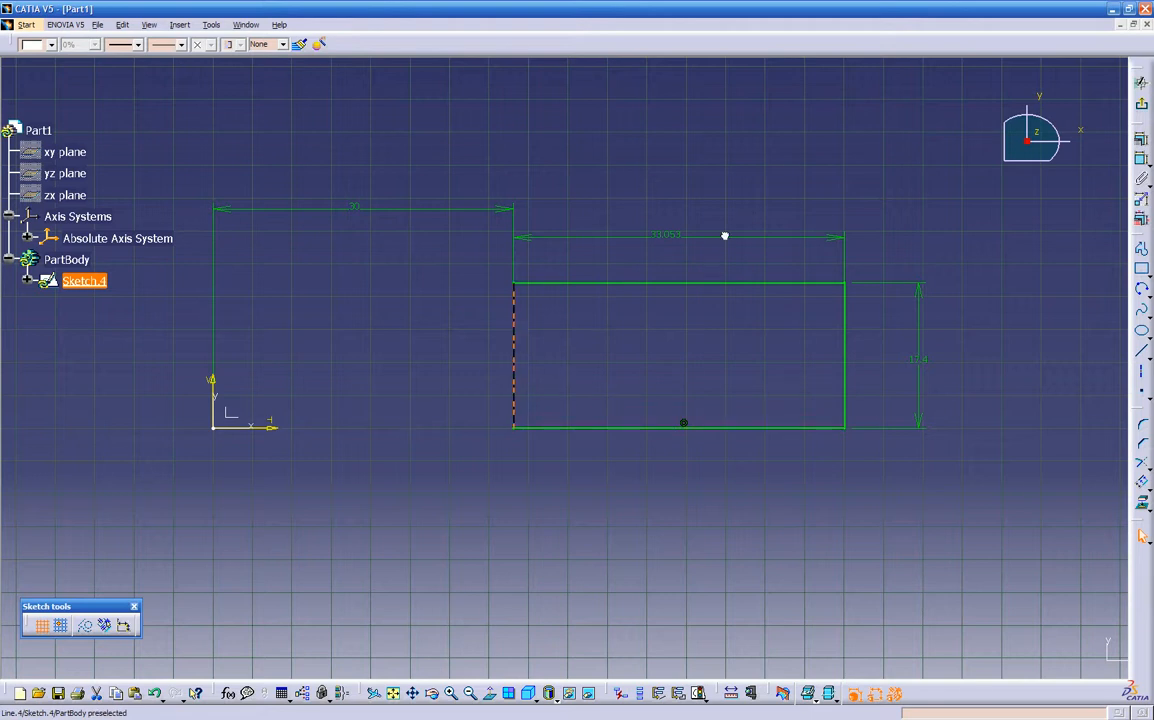
mouse_move(477, 469)
middle_mouse_down()
mouse_move(464, 489)
mouse_move(502, 481)
mouse_move(544, 306)
mouse_move(443, 303)
mouse_move(592, 489)
mouse_move(550, 523)
middle_mouse_up()
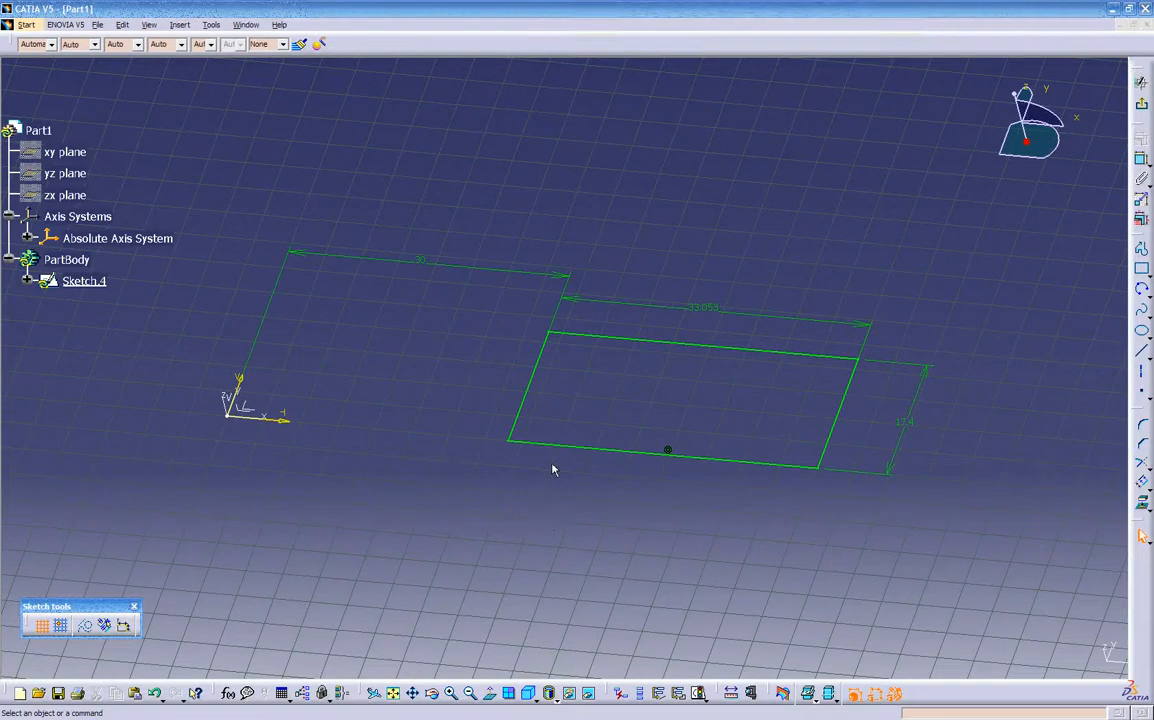
mouse_move(639, 486)
middle_mouse_down()
mouse_move(578, 446)
mouse_move(791, 468)
mouse_move(636, 381)
mouse_move(739, 376)
mouse_move(685, 404)
mouse_move(483, 428)
mouse_move(386, 327)
mouse_move(688, 330)
middle_mouse_up()
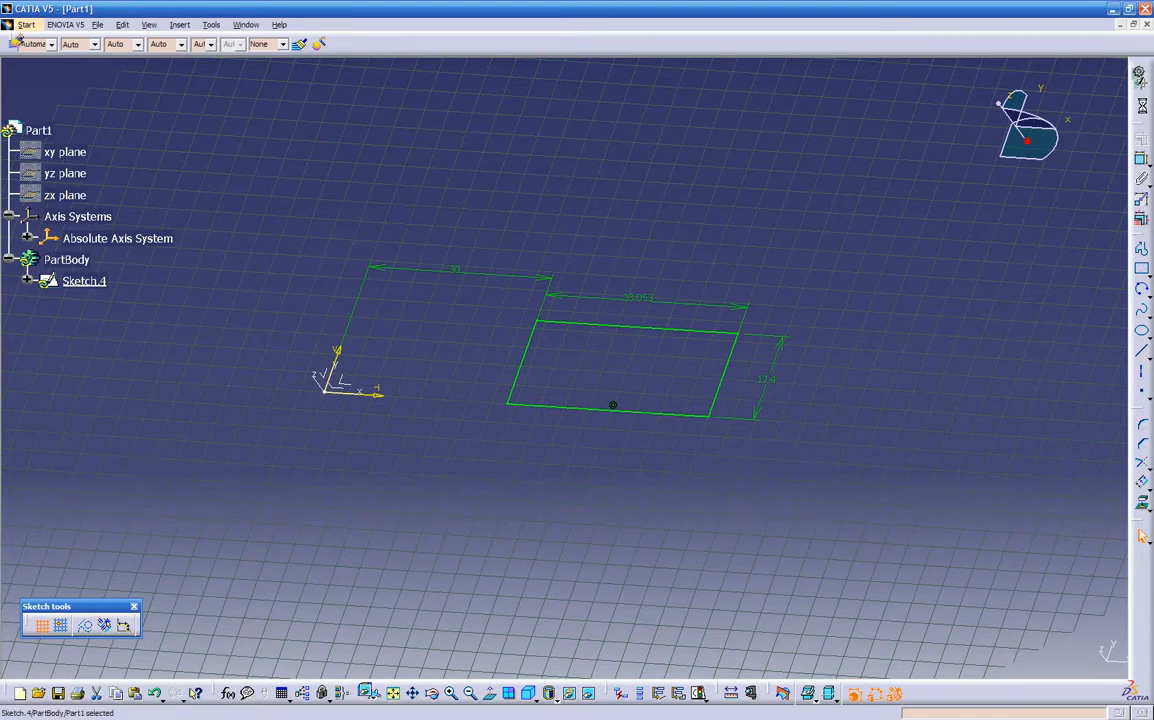
left_click(1143, 110)
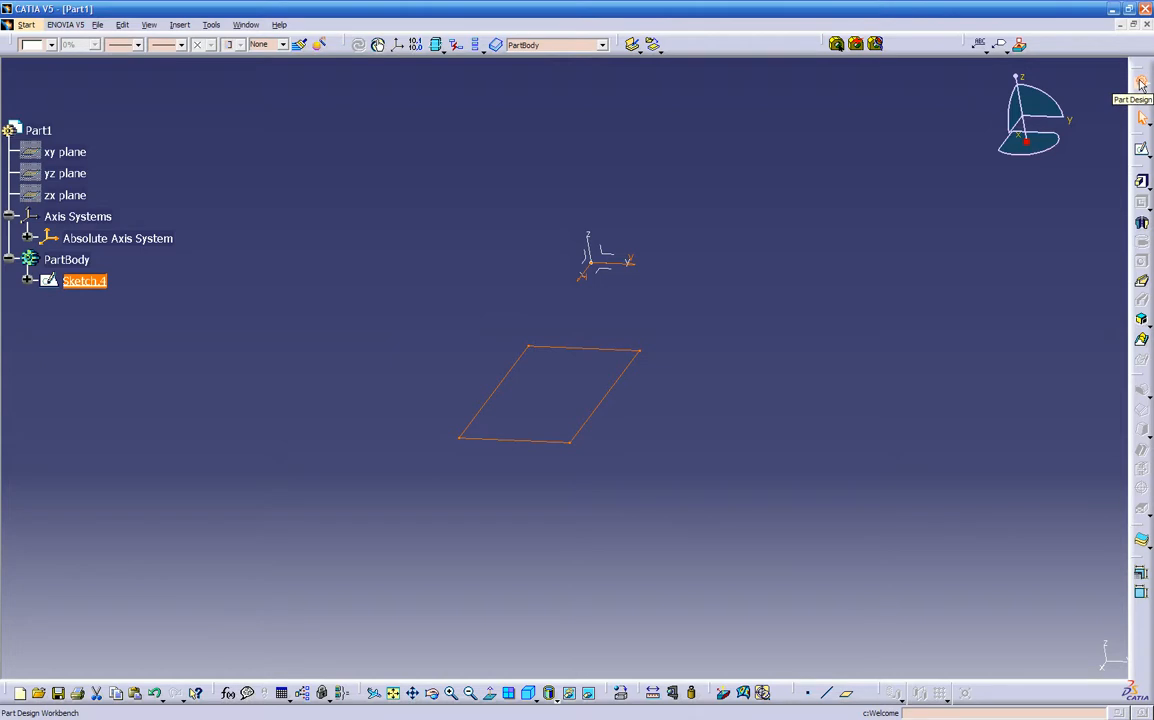
mouse_move(655, 421)
middle_mouse_down()
mouse_move(799, 381)
mouse_move(855, 322)
mouse_move(623, 435)
mouse_move(492, 428)
mouse_move(827, 355)
mouse_move(379, 466)
mouse_move(595, 527)
mouse_move(786, 490)
mouse_move(658, 482)
mouse_move(706, 467)
mouse_move(741, 424)
mouse_move(631, 448)
mouse_move(644, 471)
mouse_move(690, 455)
middle_mouse_up()
left_click(656, 482)
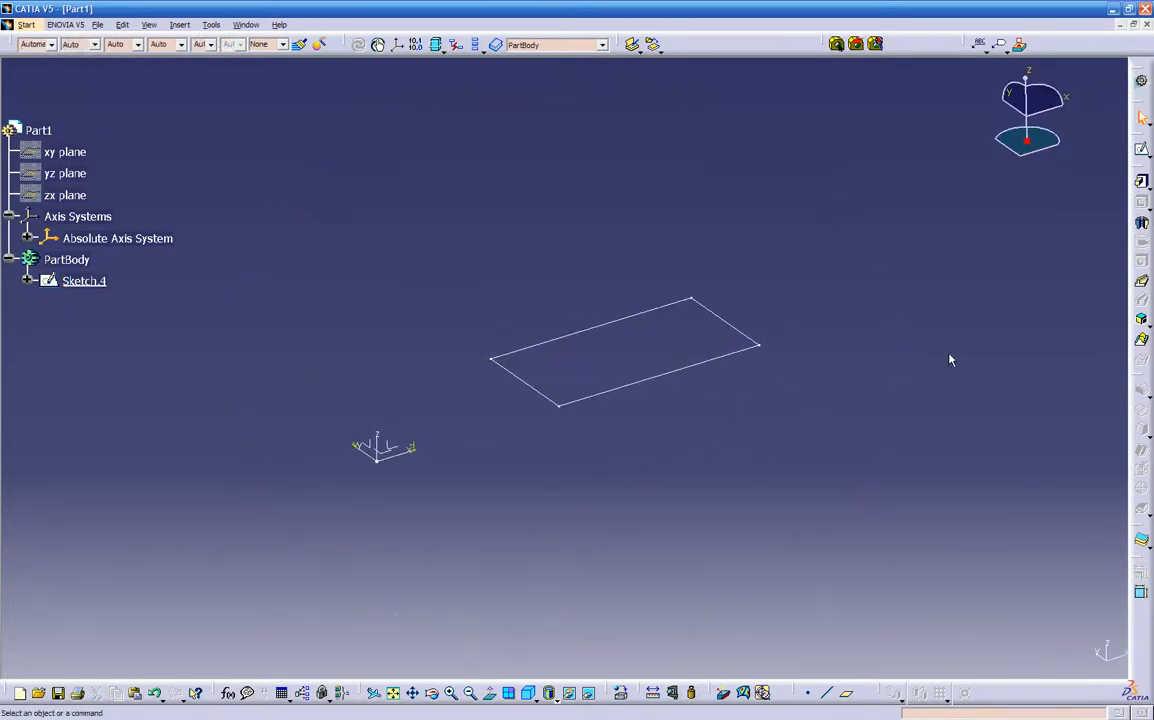
Step: Start a Pad with the rectangle sketch as its profile, and stretch the second limit above the sketch plane to -19 in
left_click(1142, 184)
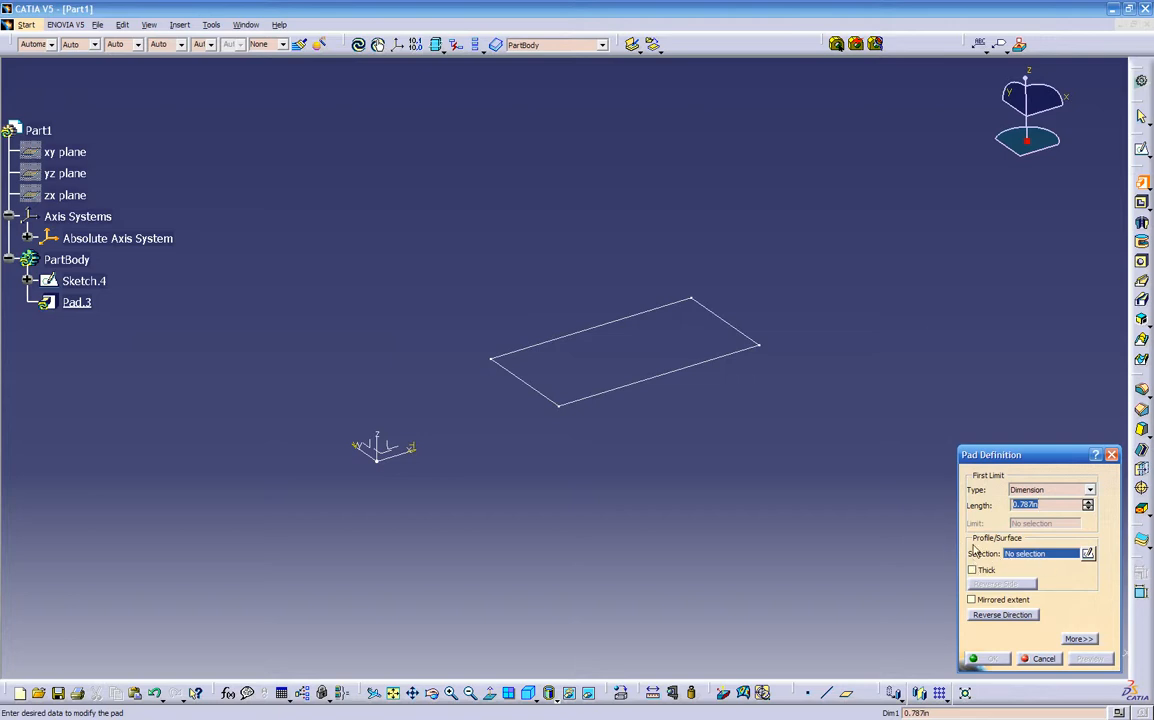
left_click(740, 351)
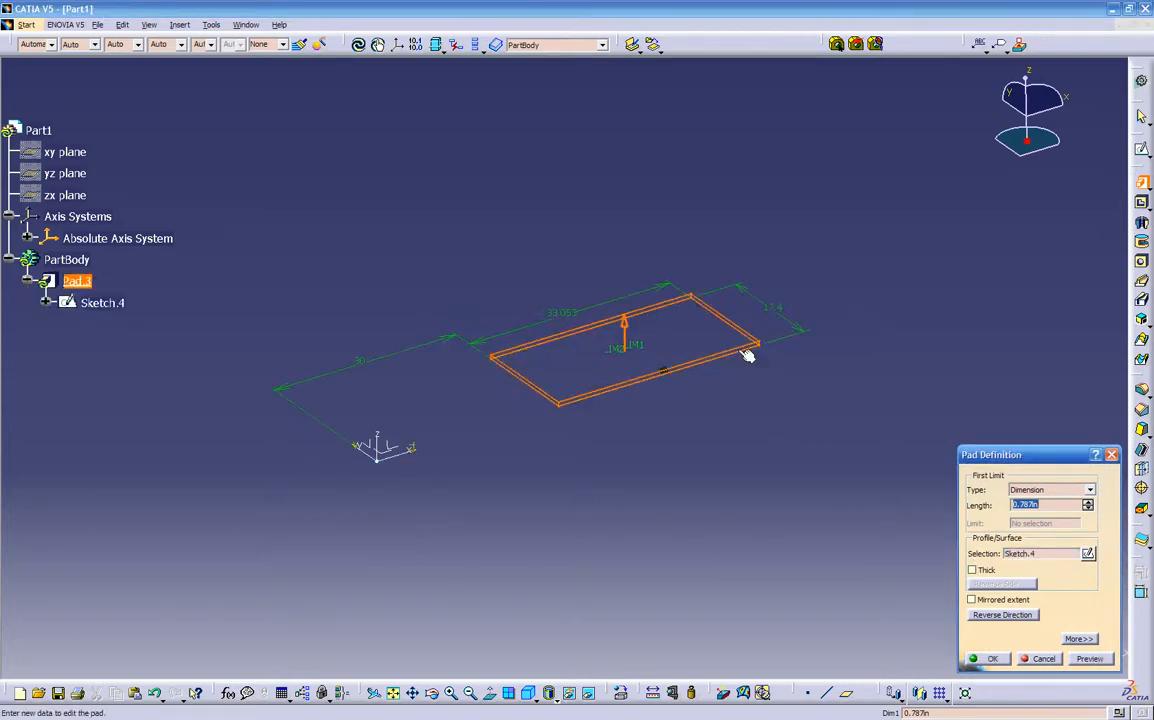
middle_click_drag(718, 441, 819, 335, "ctrl")
middle_click_drag(727, 322, 703, 504, "ctrl")
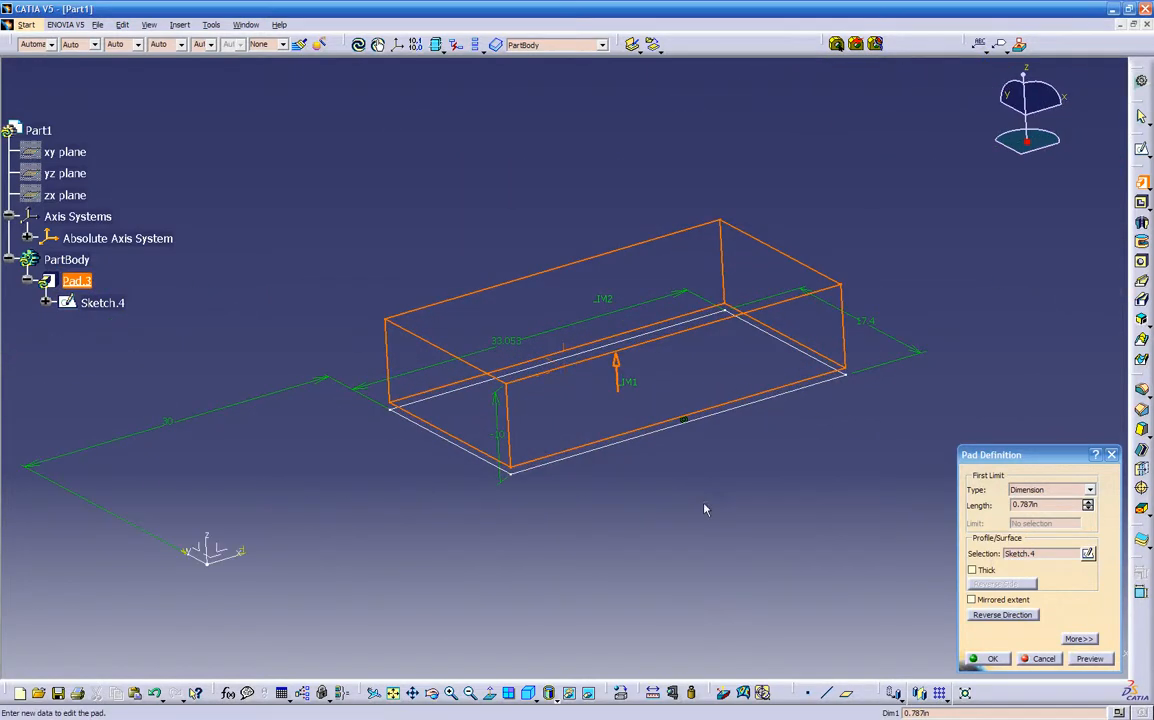
left_click_drag(600, 307, 595, 462)
middle_click_drag(595, 462, 575, 568, "ctrl")
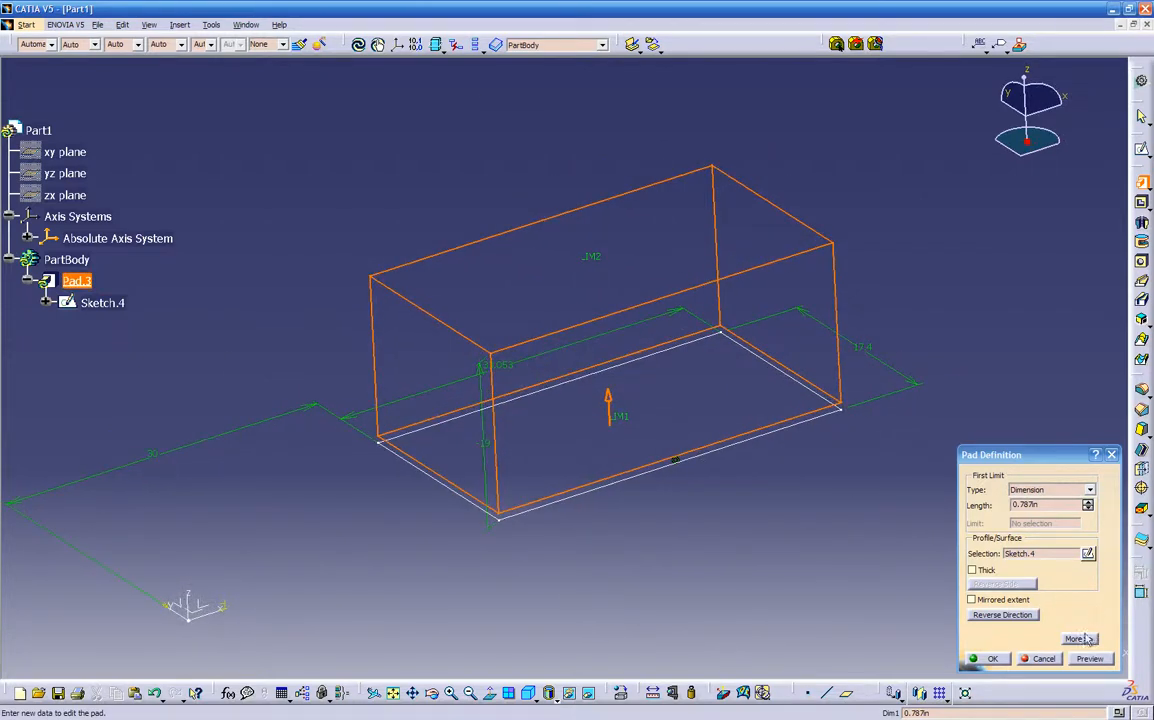
Step: Expand the pad definition to show both limits, and set the second limit's length to 0 in
left_click(1086, 637)
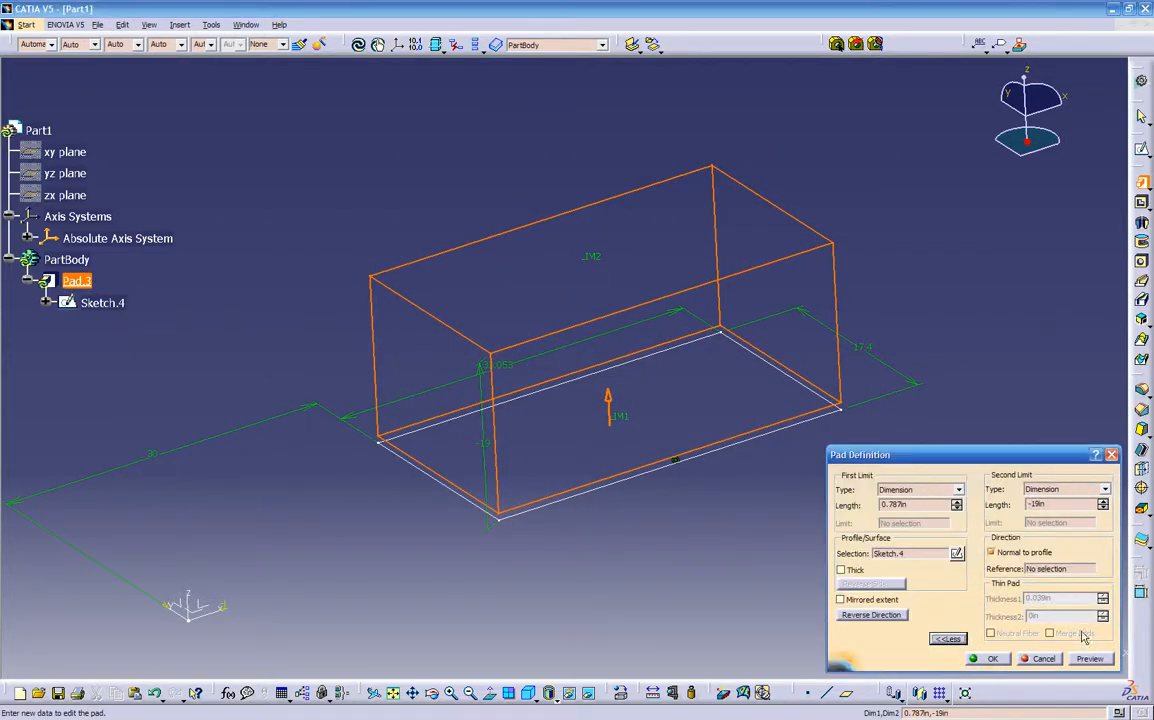
middle_click_drag(754, 480, 557, 498, "ctrl")
left_click_drag(1062, 505, 963, 525)
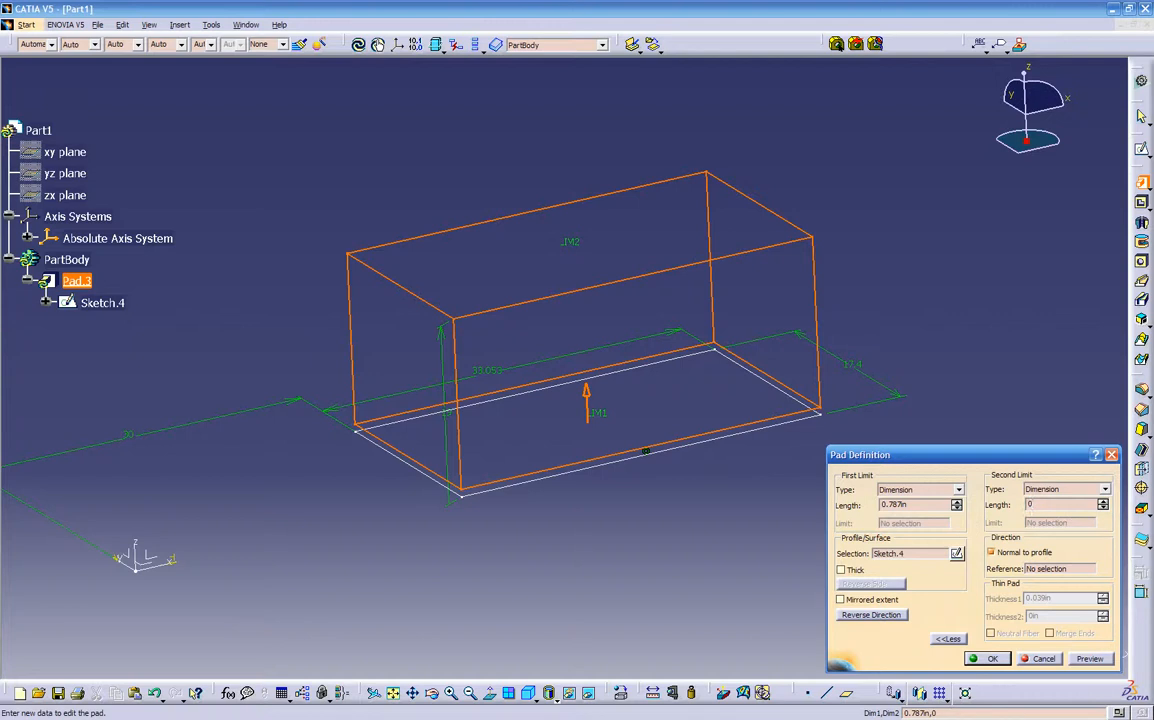
left_click(1077, 661)
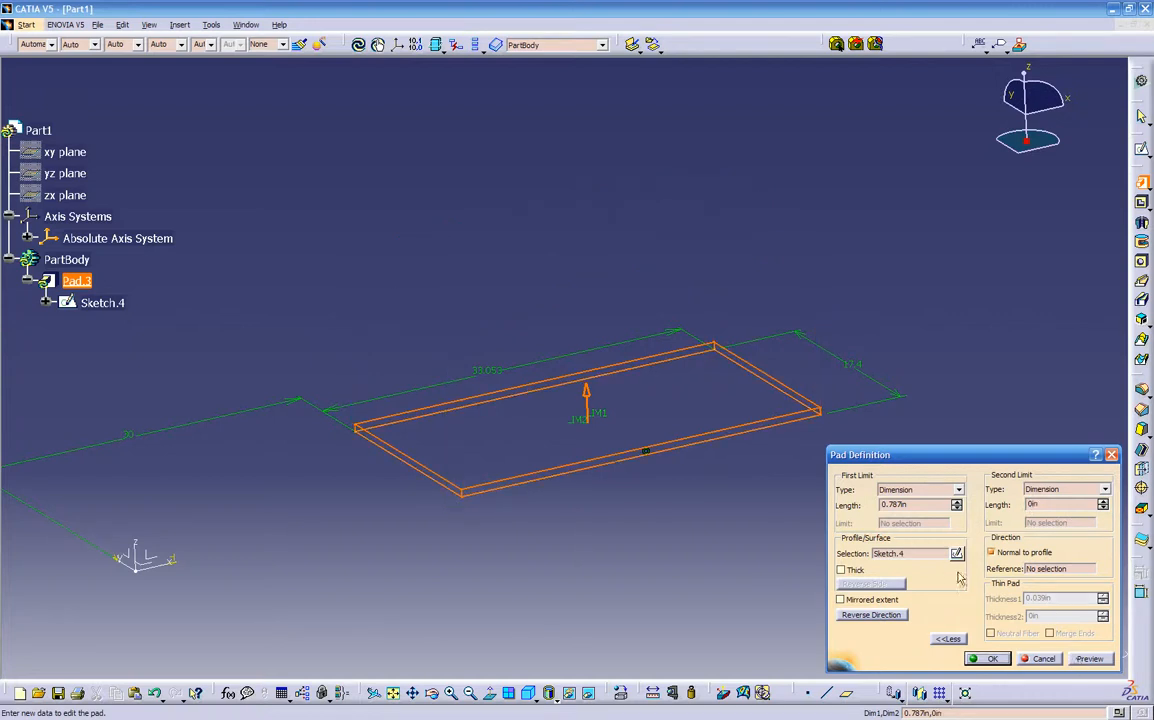
Step: Try first limit lengths of 22.787 in and 16.787 in for the pad
middle_click_drag(698, 530, 803, 505, "ctrl")
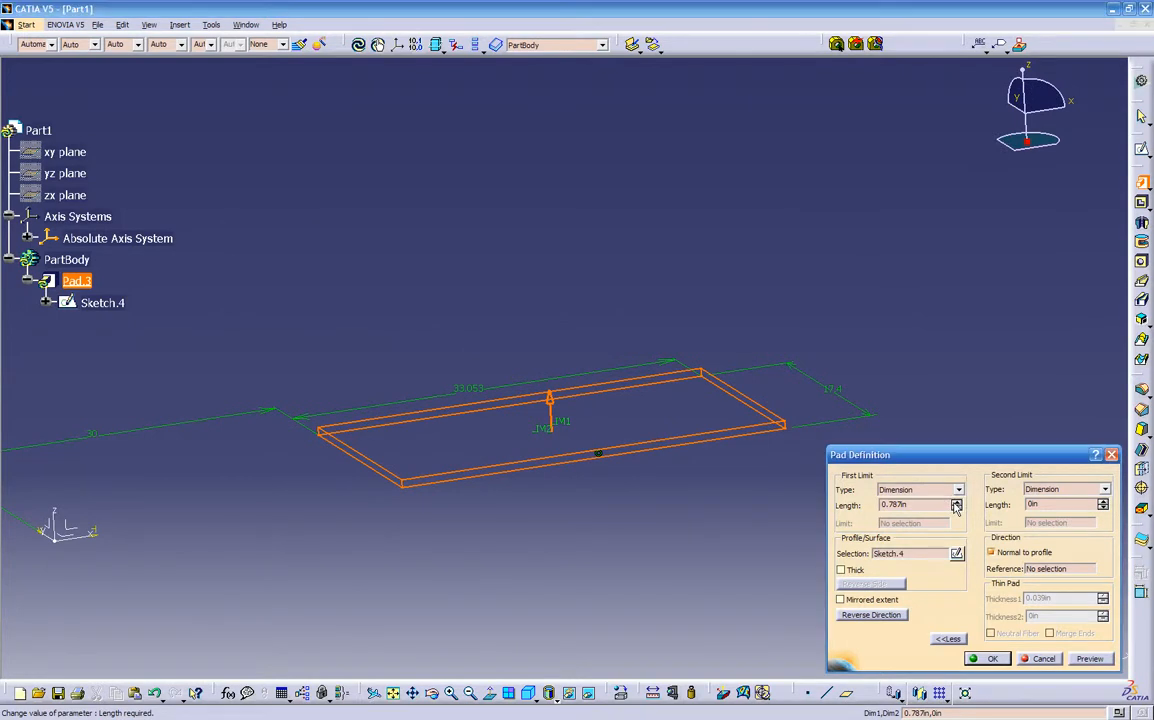
left_click_drag(956, 505, 954, 504)
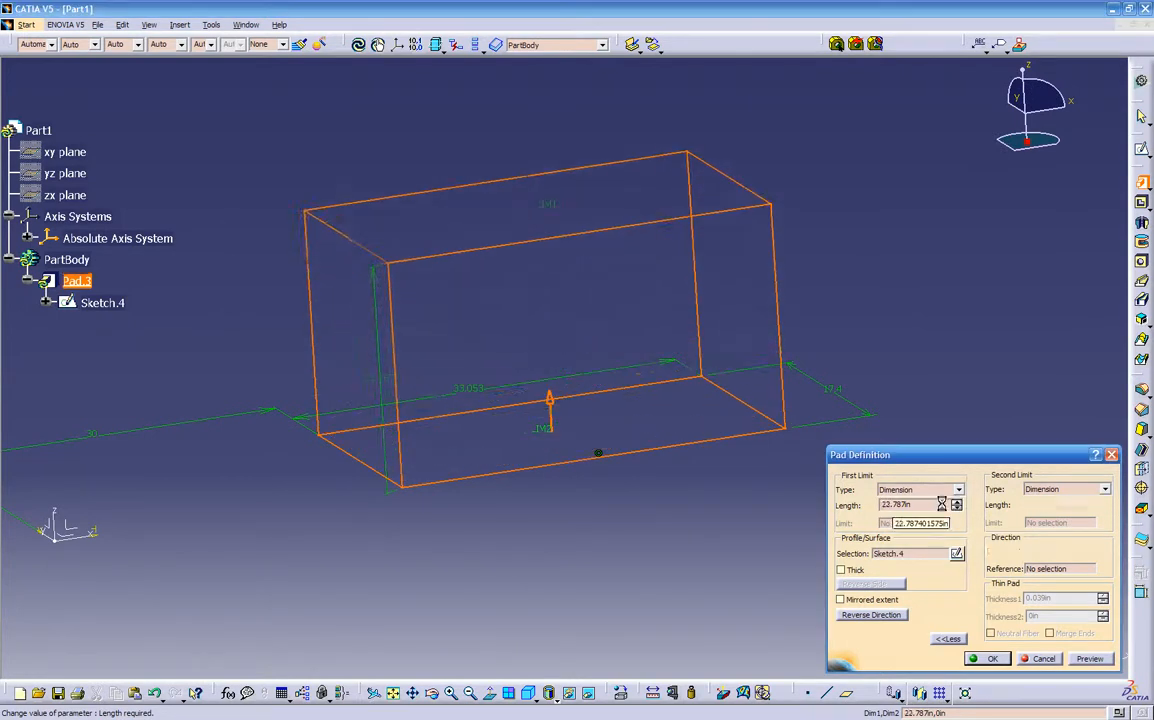
middle_click_drag(611, 519, 589, 379)
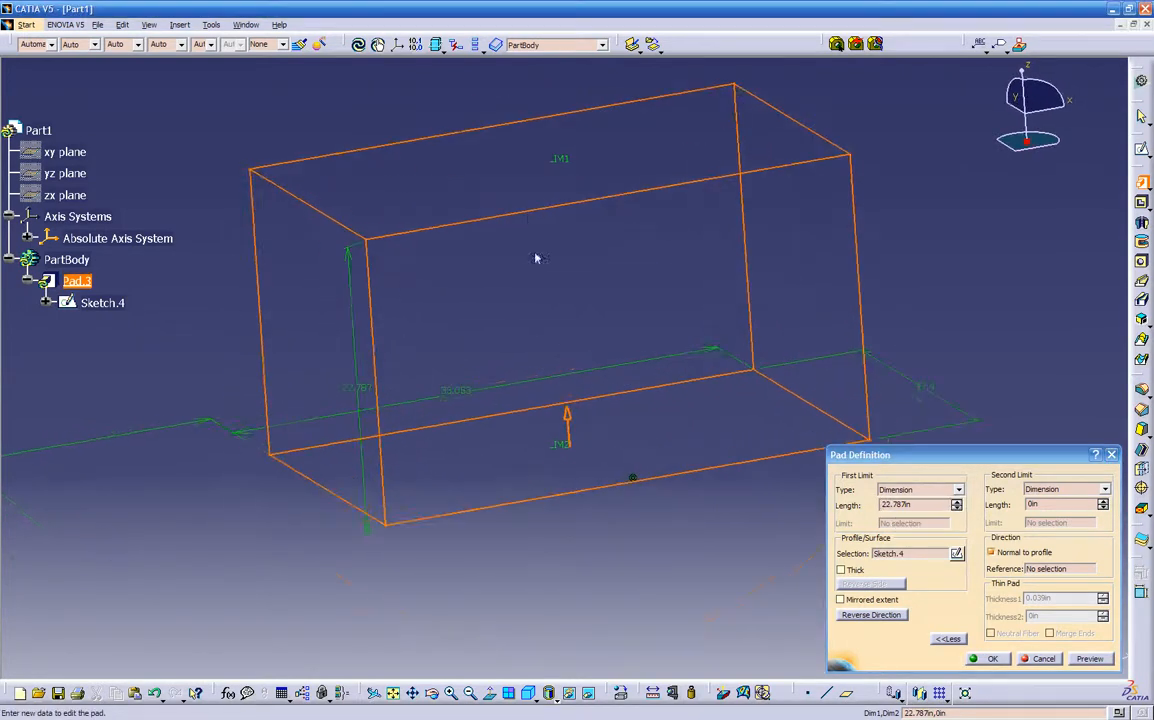
left_click_drag(558, 161, 605, 348)
middle_click_drag(640, 421, 698, 468)
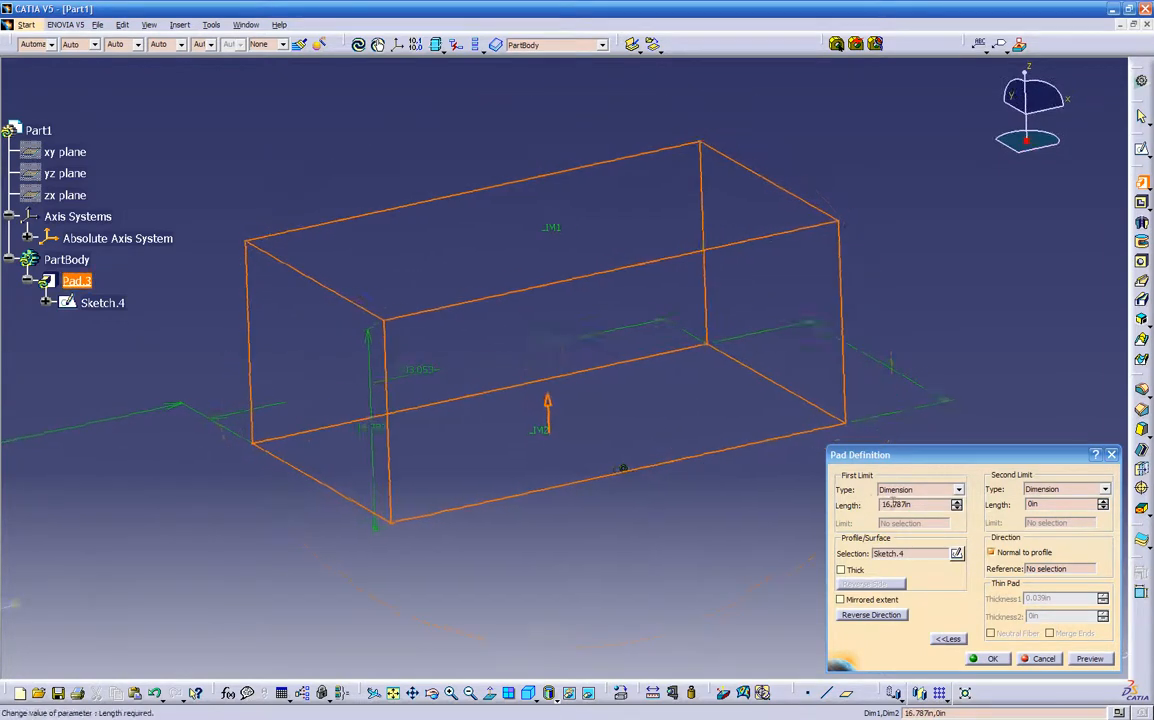
Step: Enter a new first limit length for the pad, create the solid block, and deselect it
left_click_drag(916, 505, 757, 509)
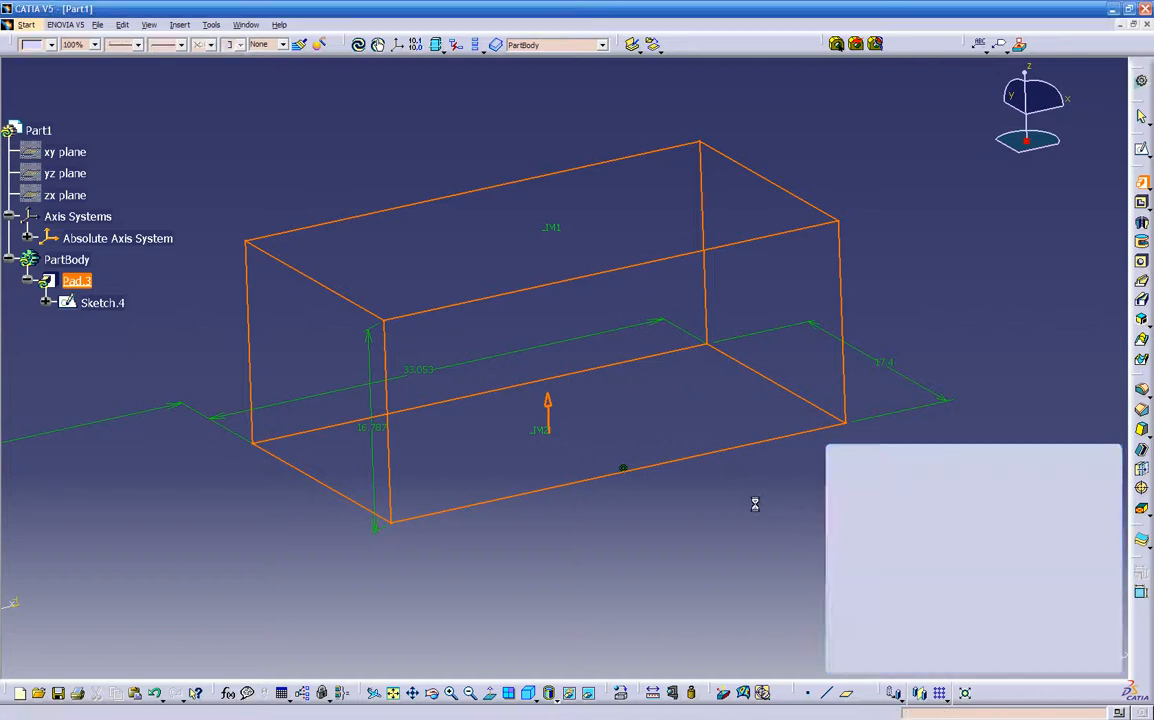
key("Return")
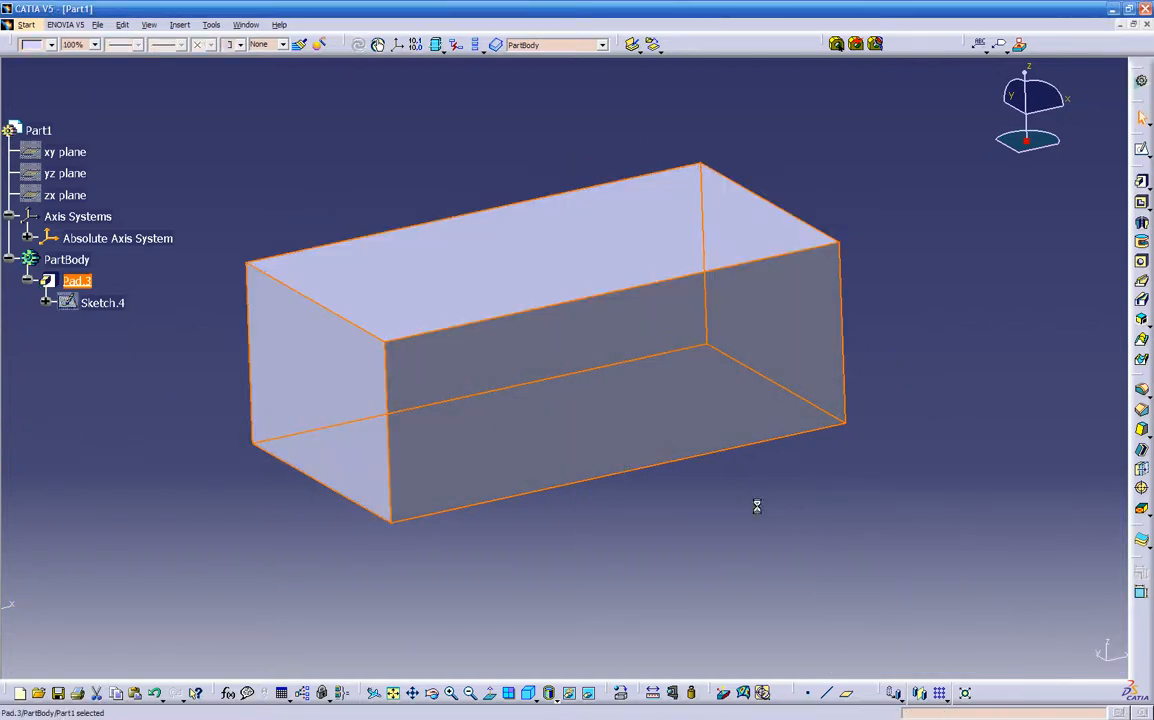
left_click(613, 527)
middle_click_drag(613, 527, 410, 502)
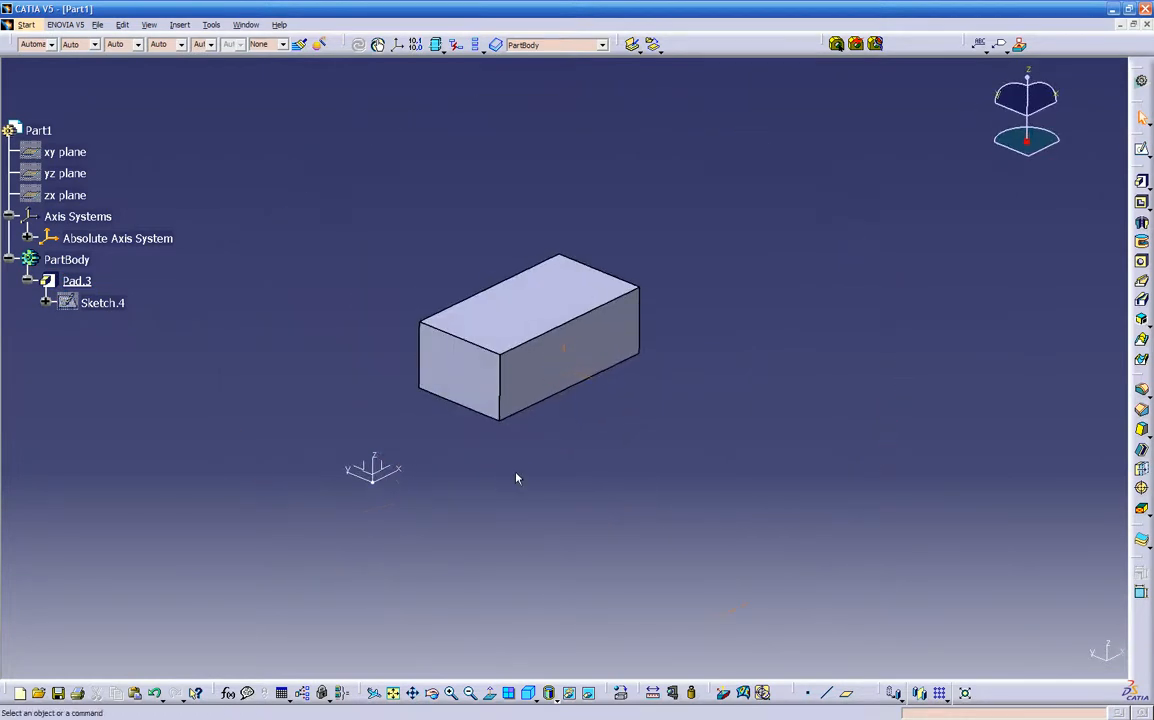
Step: Swap to the hidden space to look at the hidden planes and base sketch, and return to the visible space
middle_click_drag(538, 466, 693, 404)
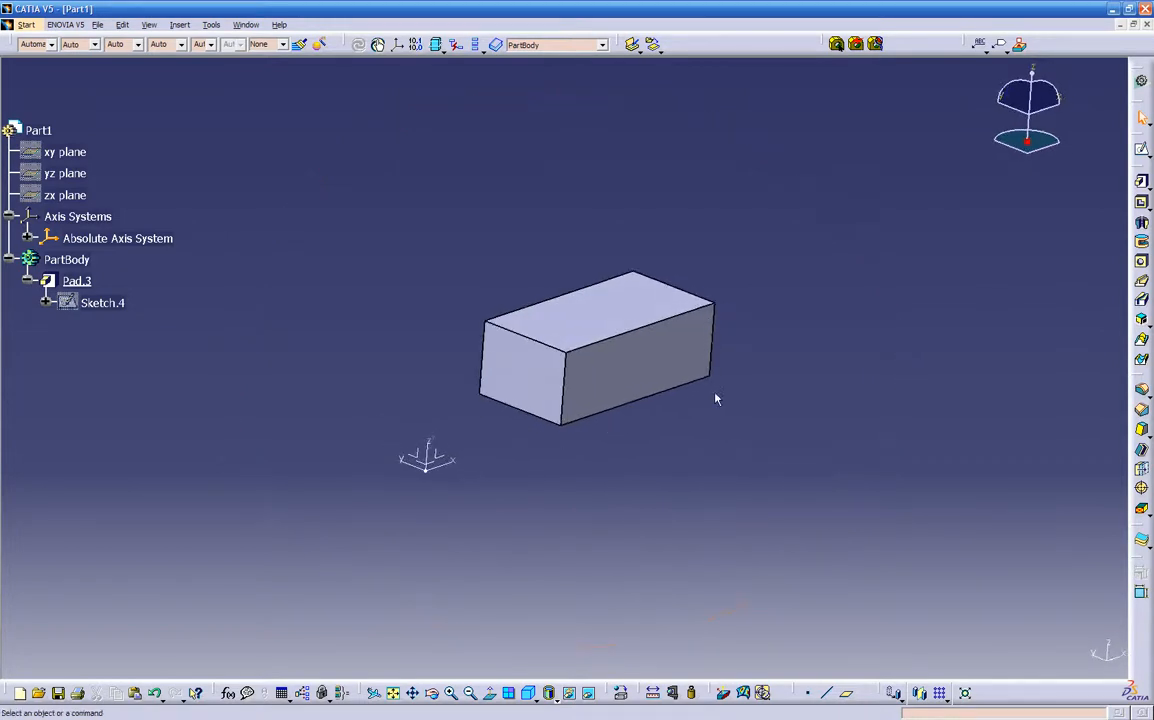
middle_click_drag(622, 434, 541, 500)
left_click(609, 383)
left_click(636, 404)
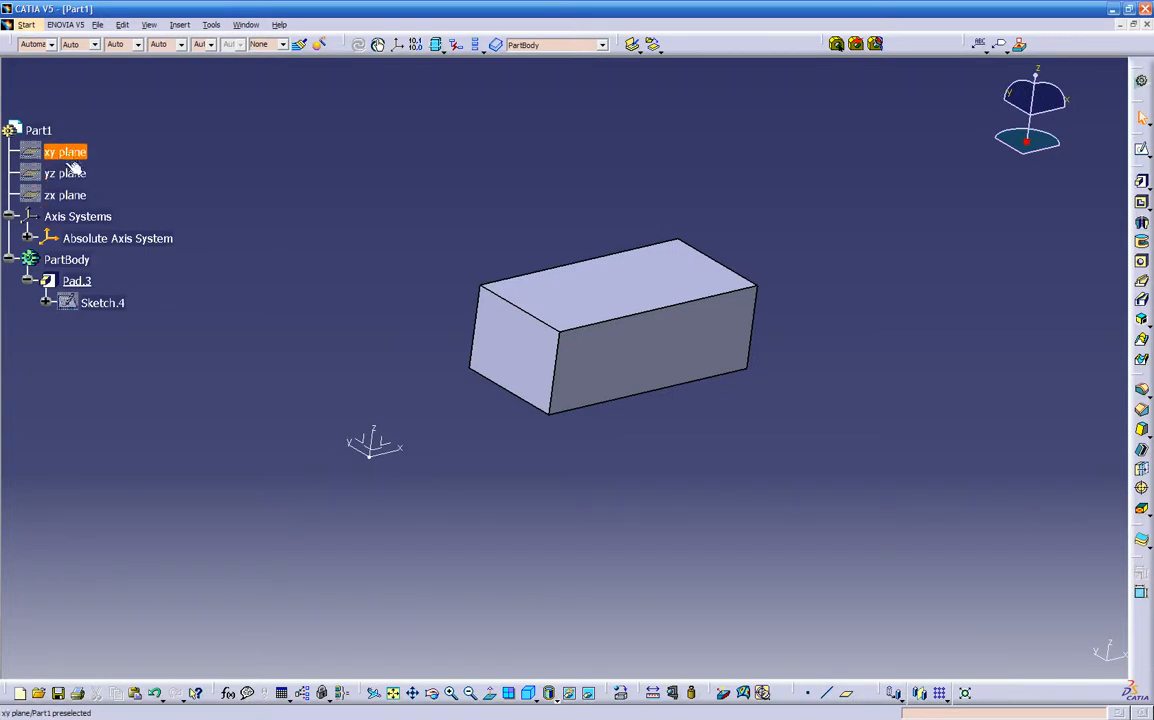
left_click(590, 693)
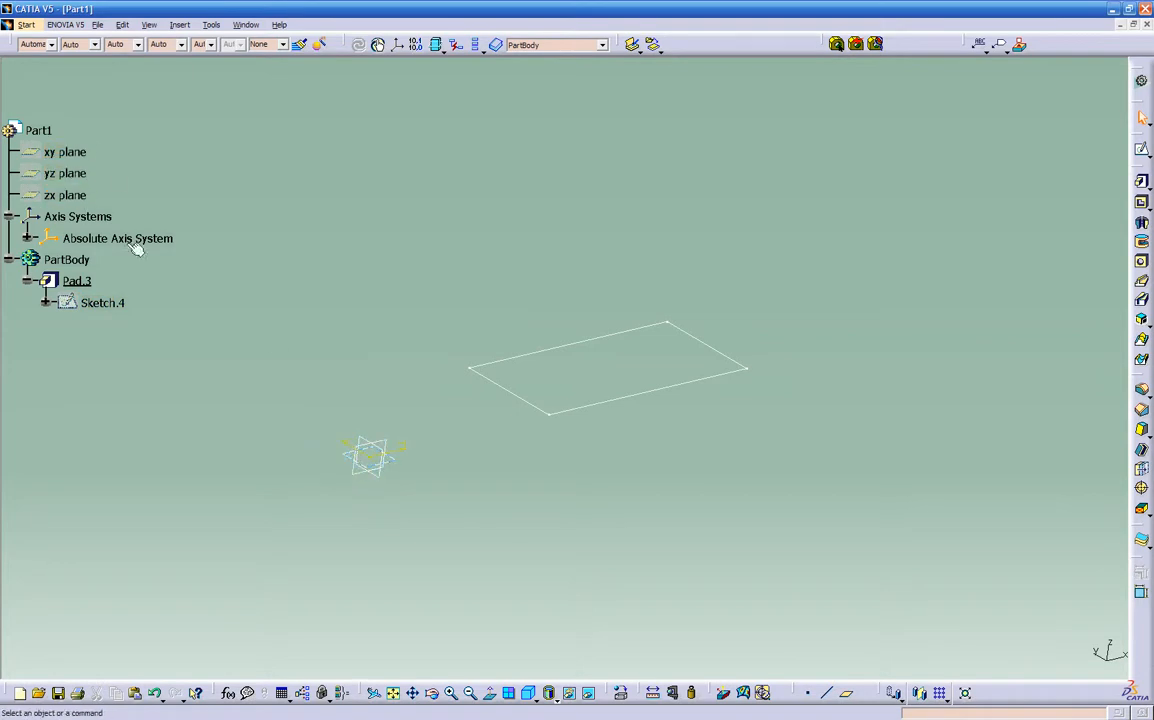
left_click(589, 694)
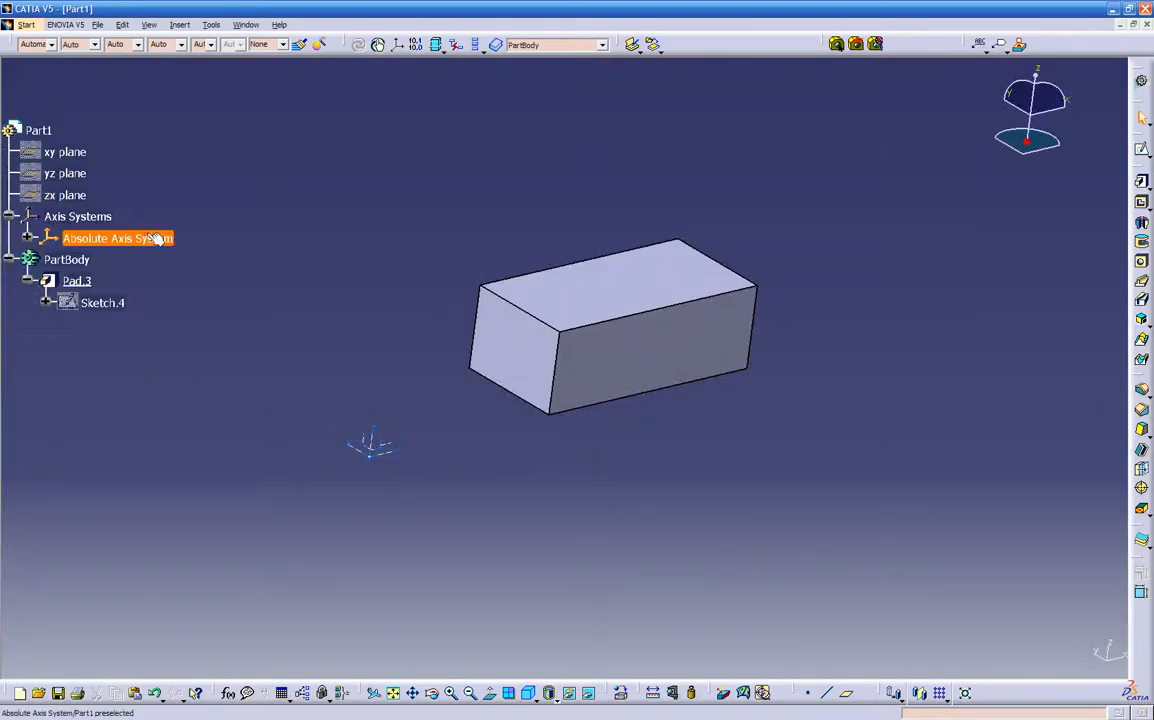
Step: Show the xy plane to view it at the origin beside the block, and hide it again
right_click(71, 151)
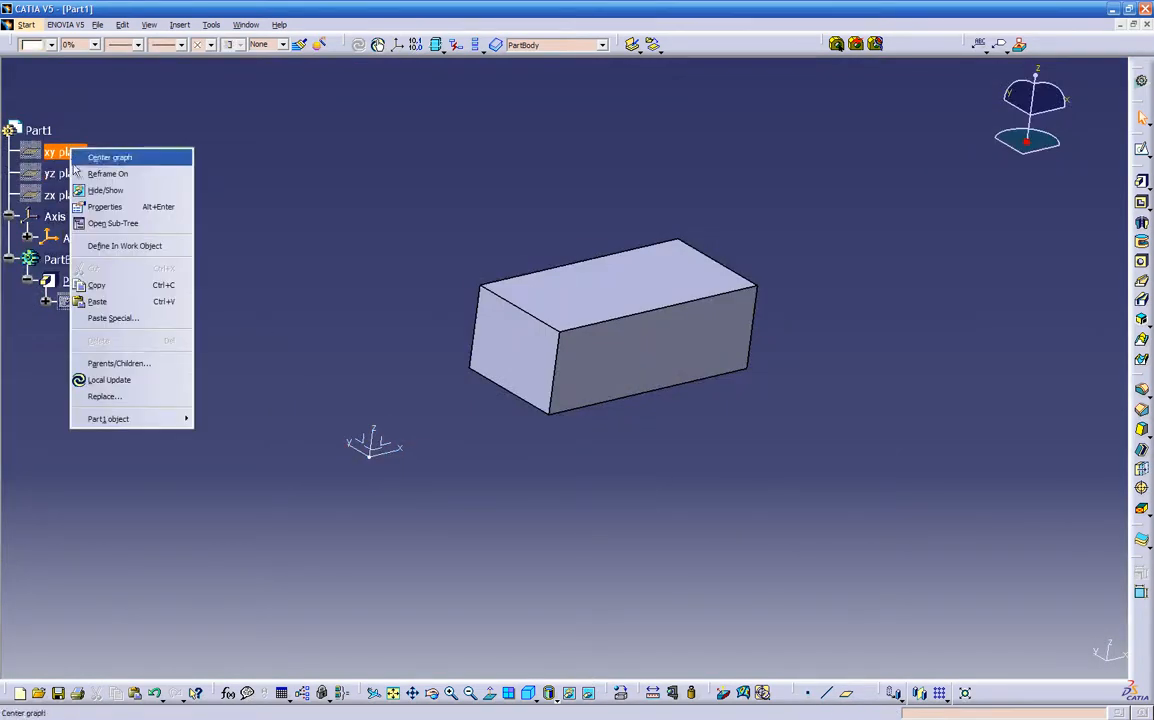
left_click(104, 190)
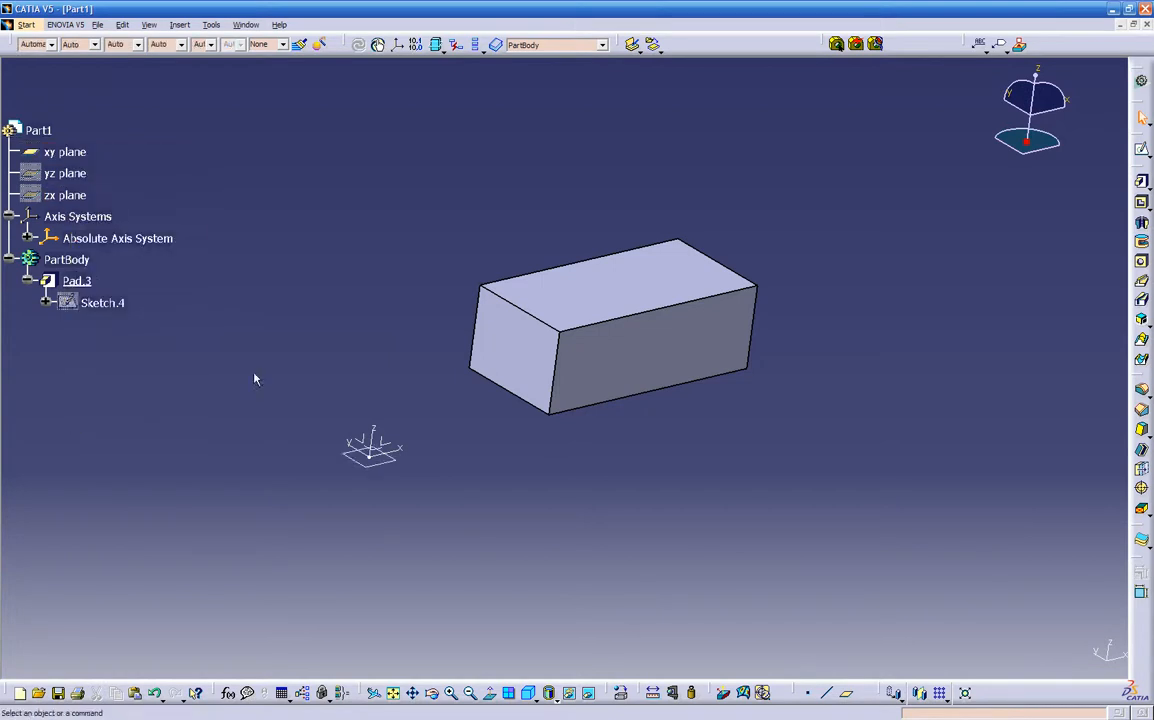
middle_click_drag(438, 536, 418, 457)
middle_click_drag(398, 512, 302, 251)
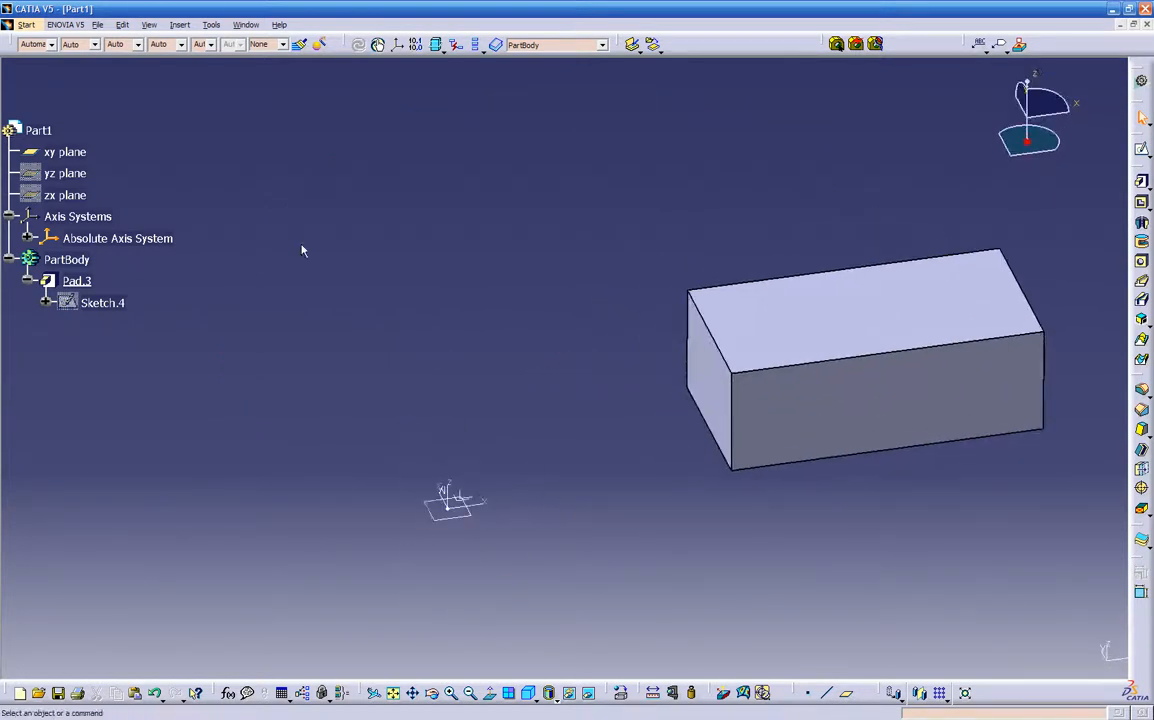
right_click(38, 151)
left_click(65, 191)
middle_click_drag(278, 343, 309, 394)
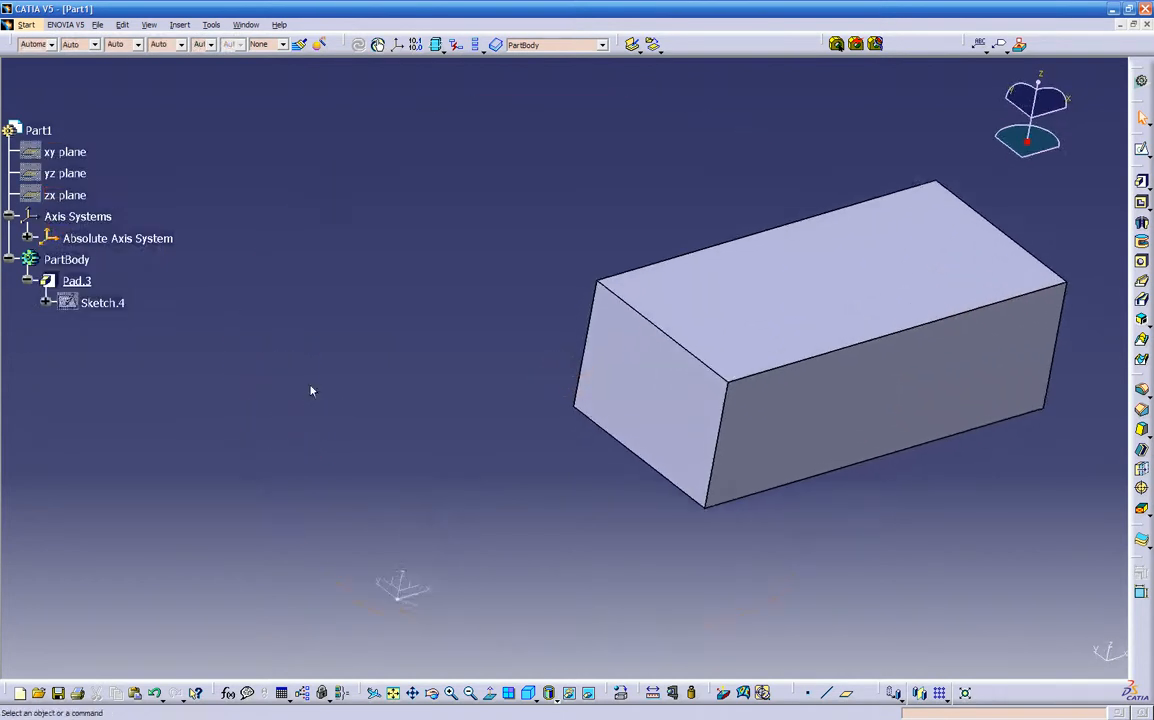
Step: Highlight the Absolute Axis System beside the block, and check the hidden space for the pad's rectangle sketch
left_click(112, 238)
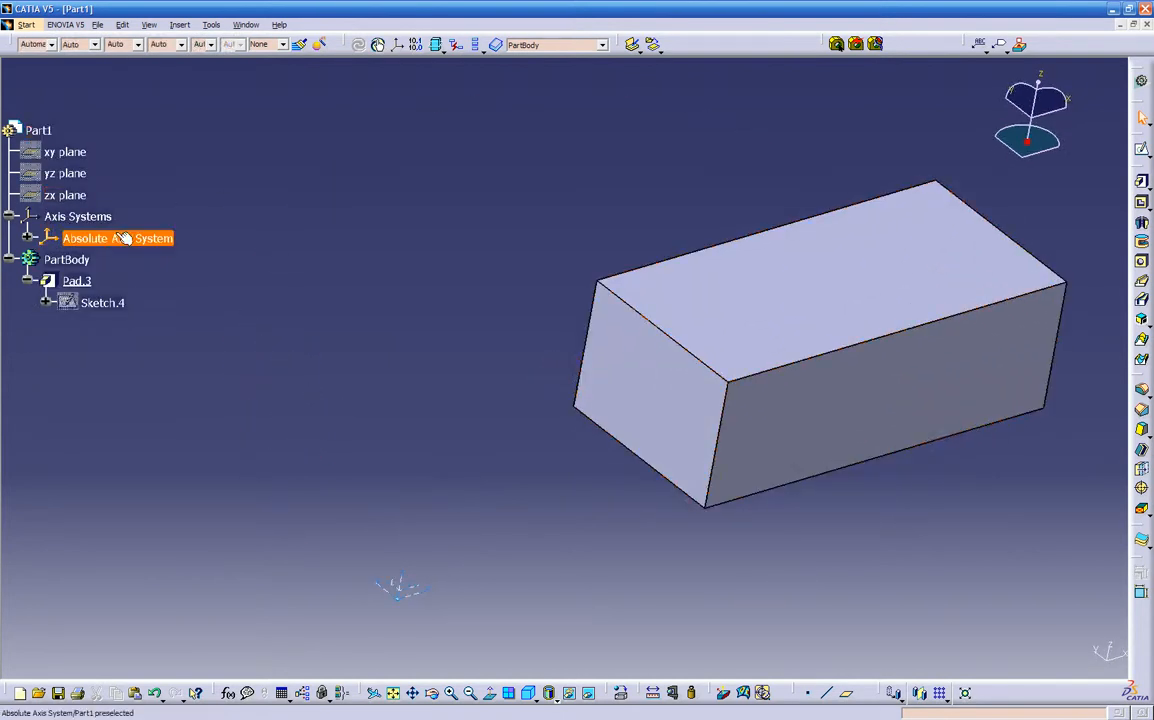
middle_click_drag(515, 401, 288, 318)
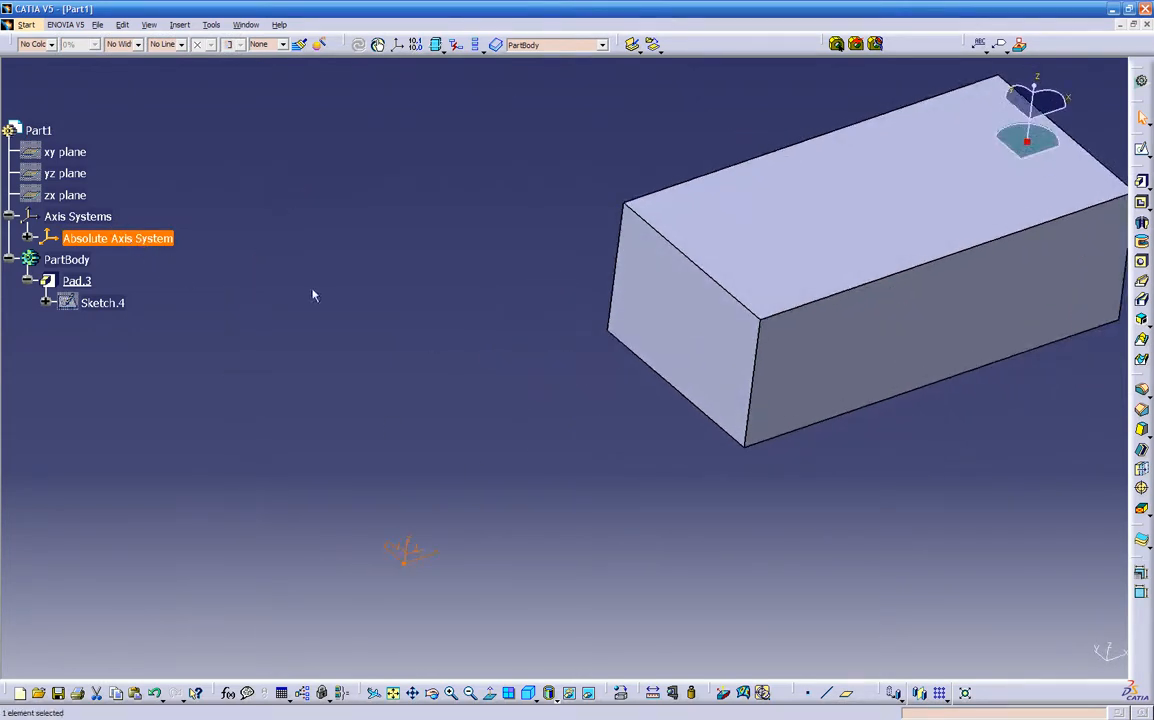
middle_click_drag(453, 366, 400, 358)
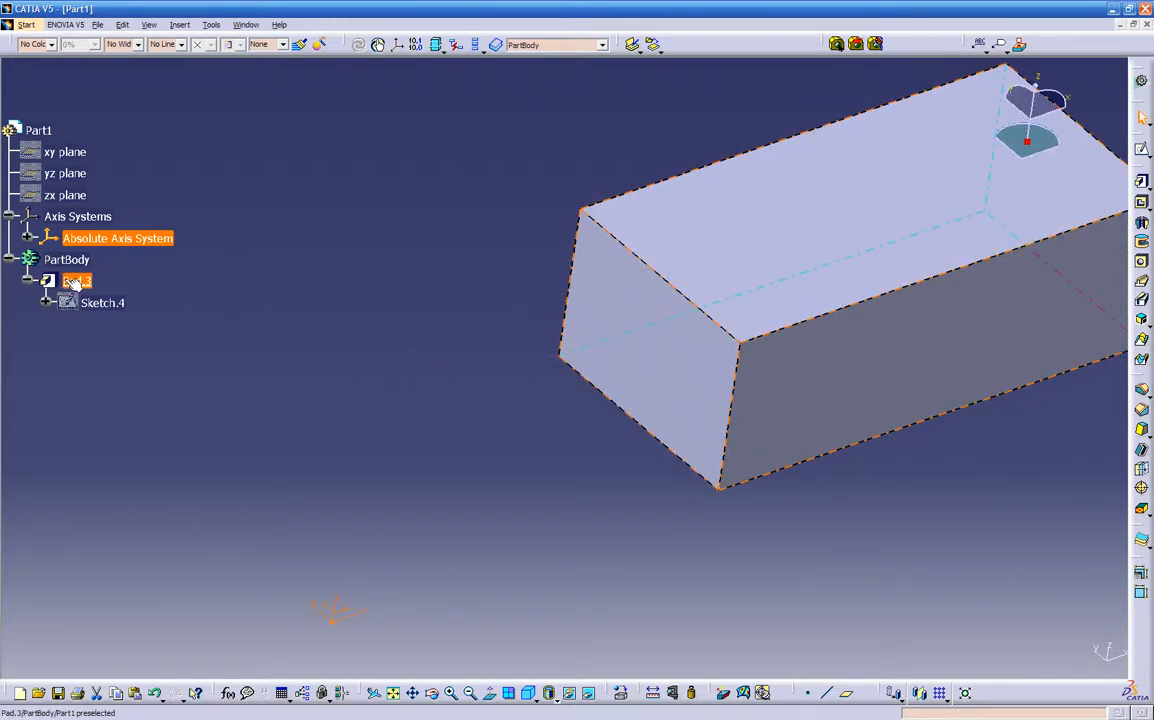
mouse_move(564, 381)
middle_mouse_down()
mouse_move(665, 381)
mouse_move(613, 381)
mouse_move(675, 356)
mouse_move(507, 335)
middle_mouse_up()
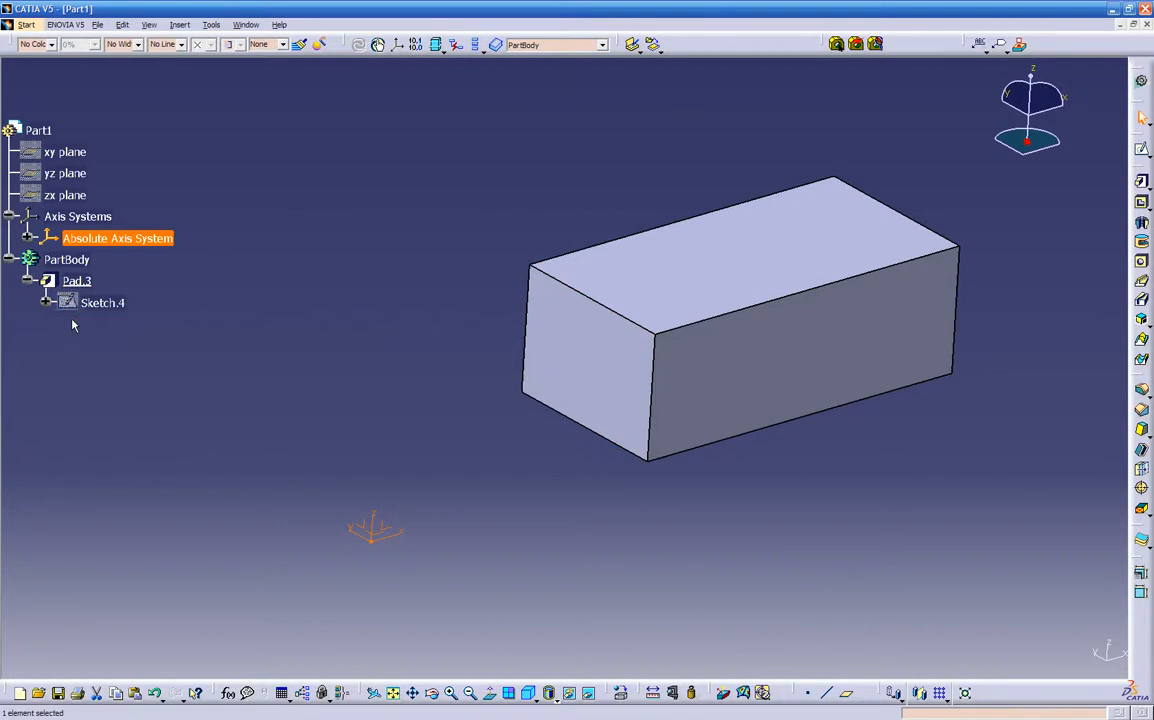
middle_click_drag(483, 413, 713, 458)
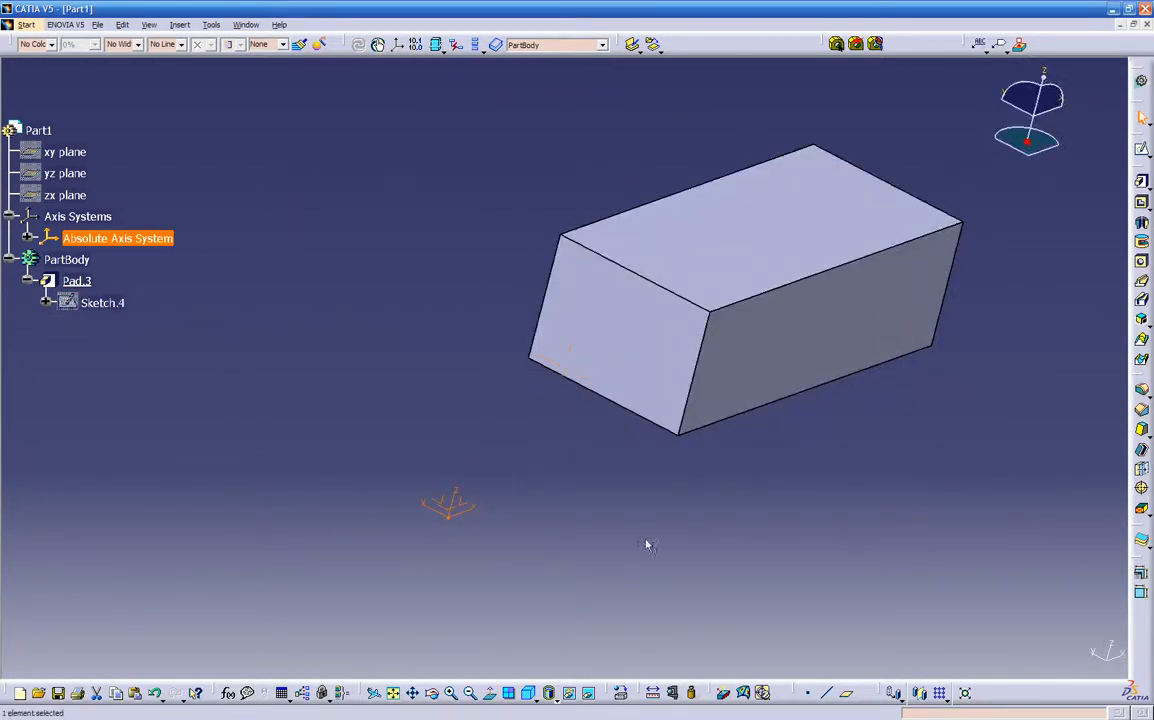
left_click(588, 694)
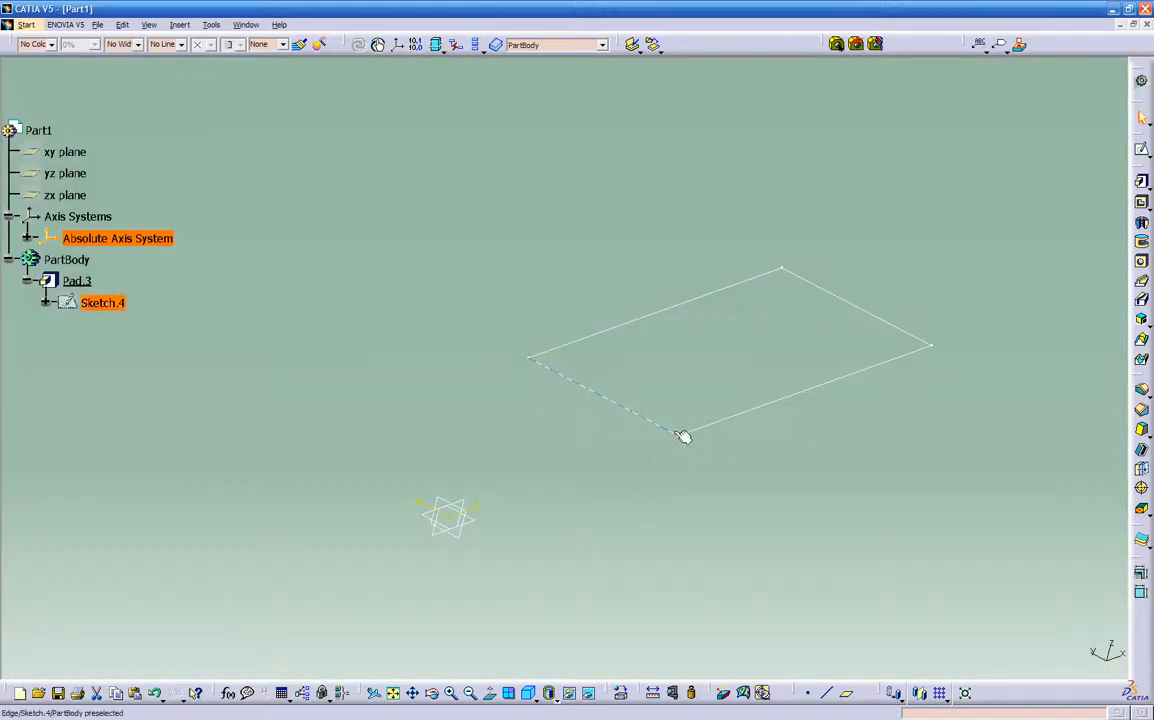
left_click(588, 693)
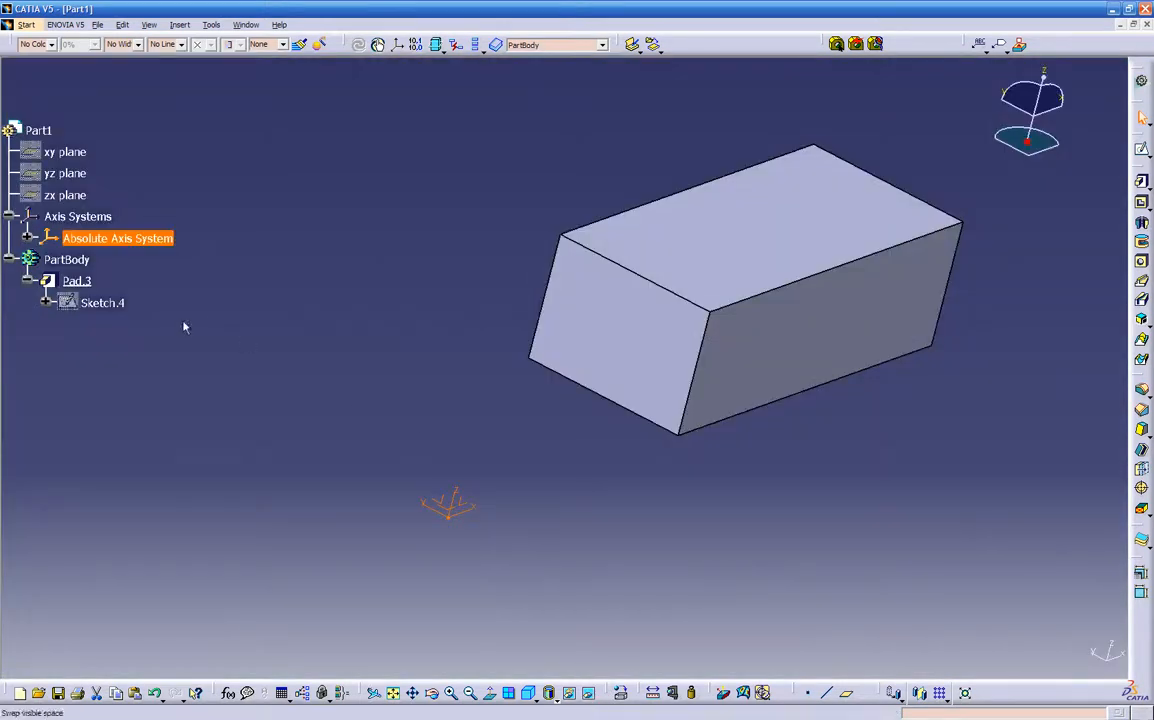
Step: Show the pad's hidden base sketch and rename it "box test sketch"
right_click(118, 305)
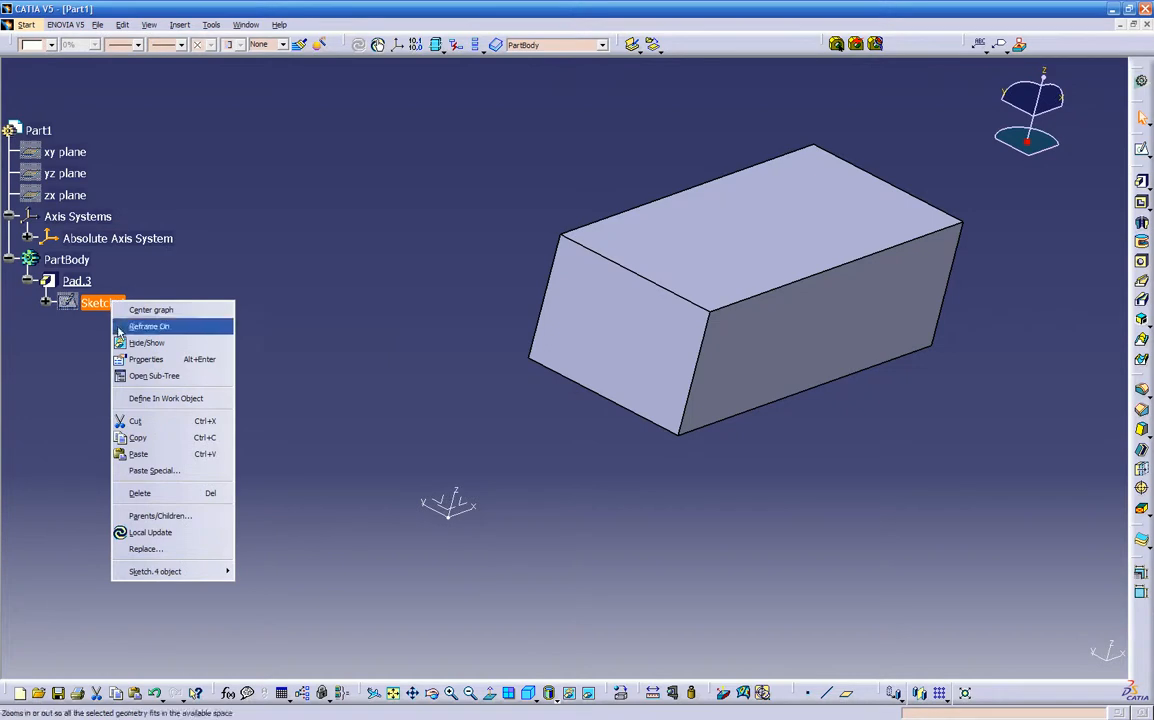
left_click(123, 346)
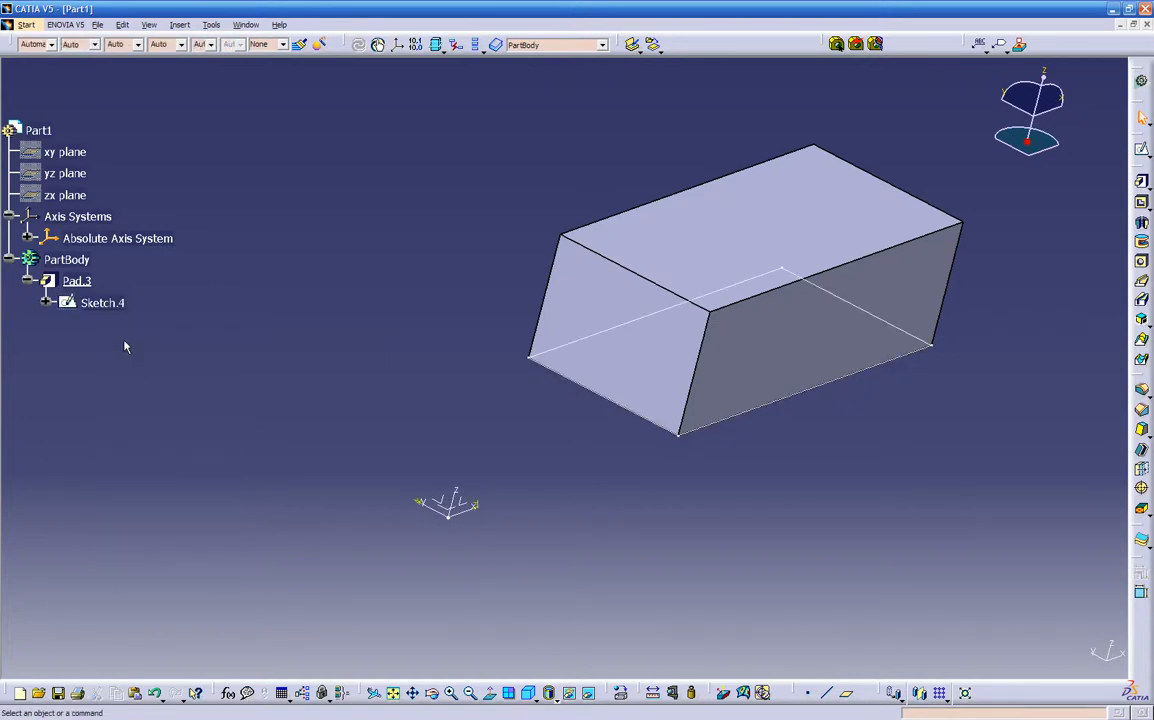
mouse_move(717, 431)
middle_mouse_down()
mouse_move(690, 458)
mouse_move(634, 249)
mouse_move(641, 391)
mouse_move(611, 518)
middle_mouse_up()
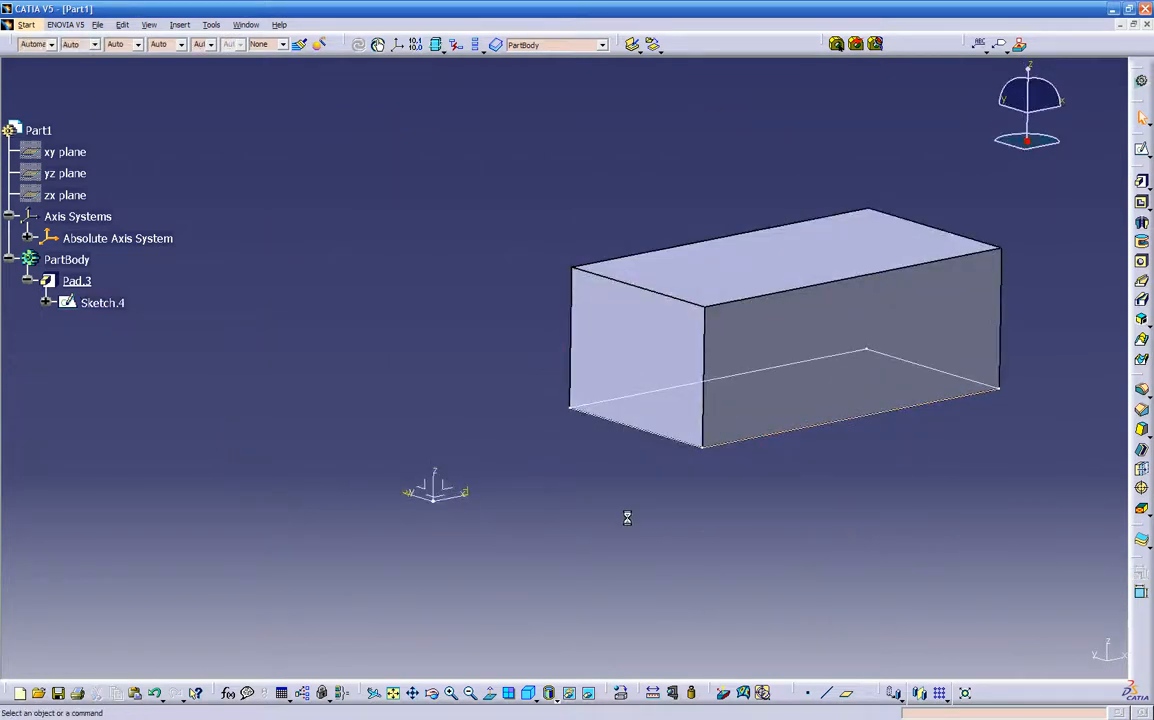
right_click(105, 306)
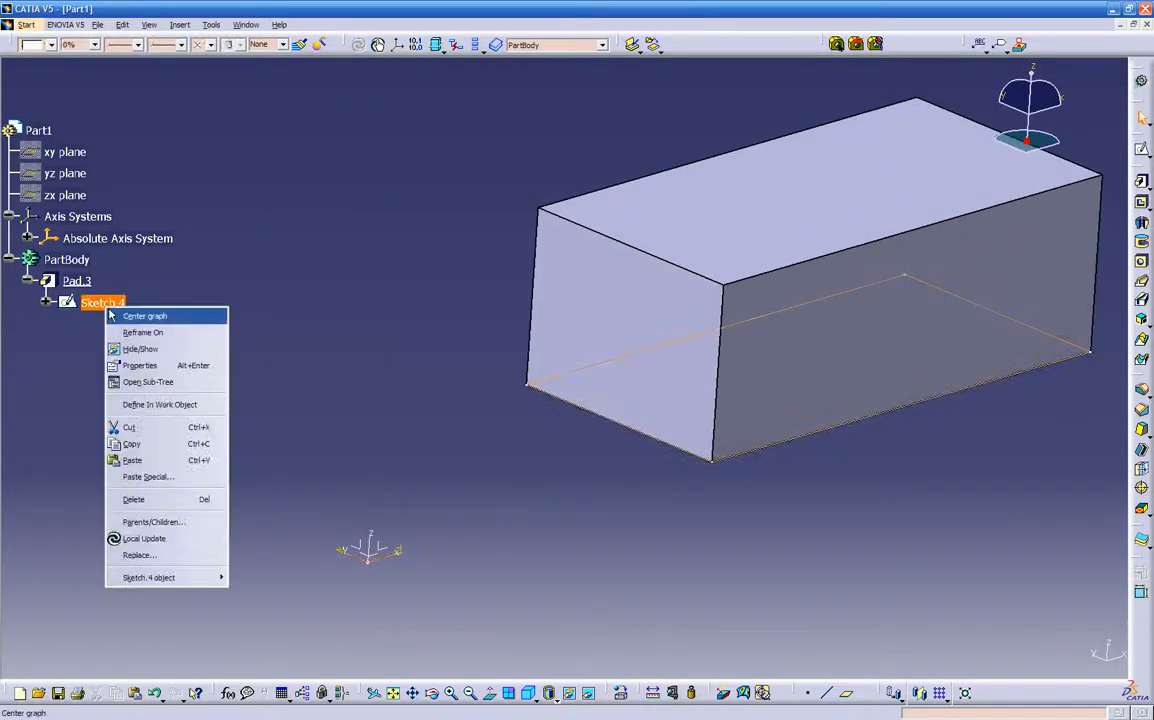
left_click(135, 365)
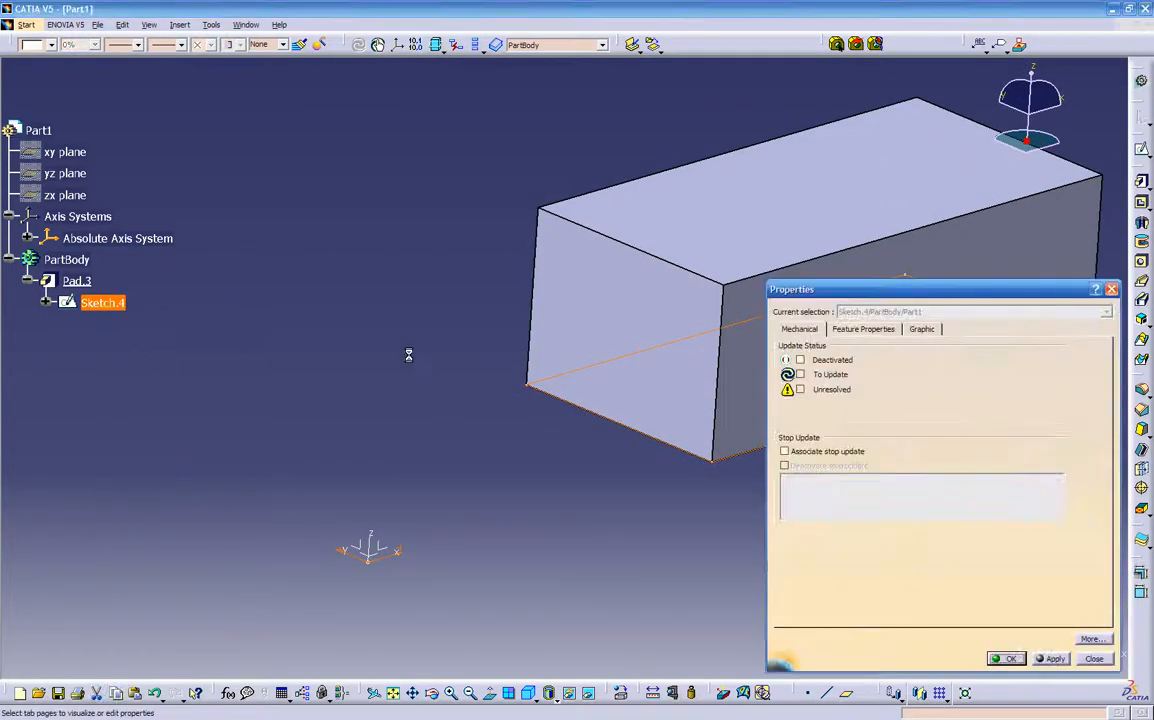
left_click(868, 333)
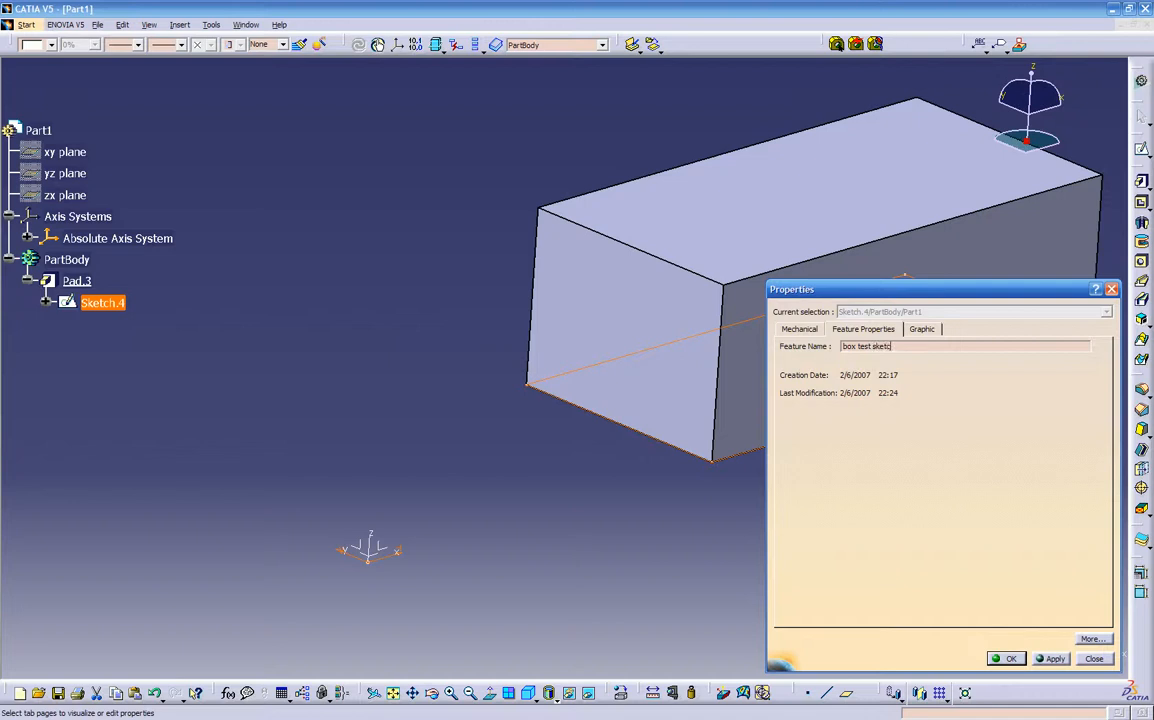
key("Return")
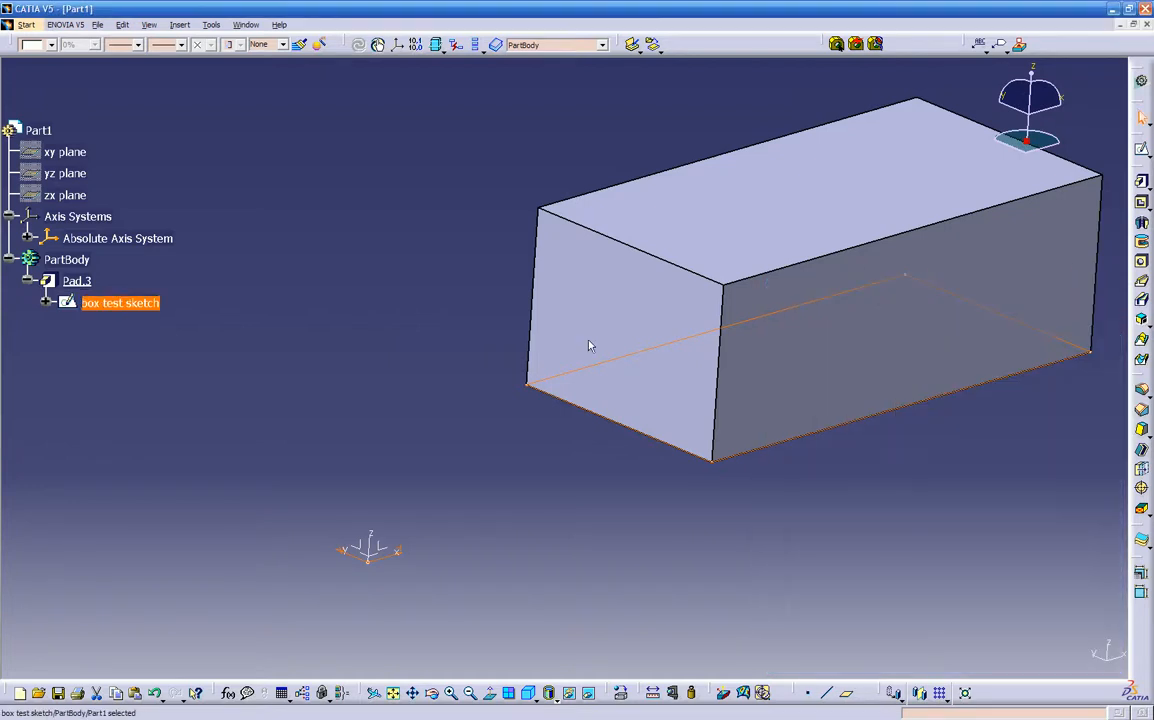
left_click(508, 343)
Step: Hide the box test sketch beneath the block
left_click(140, 302)
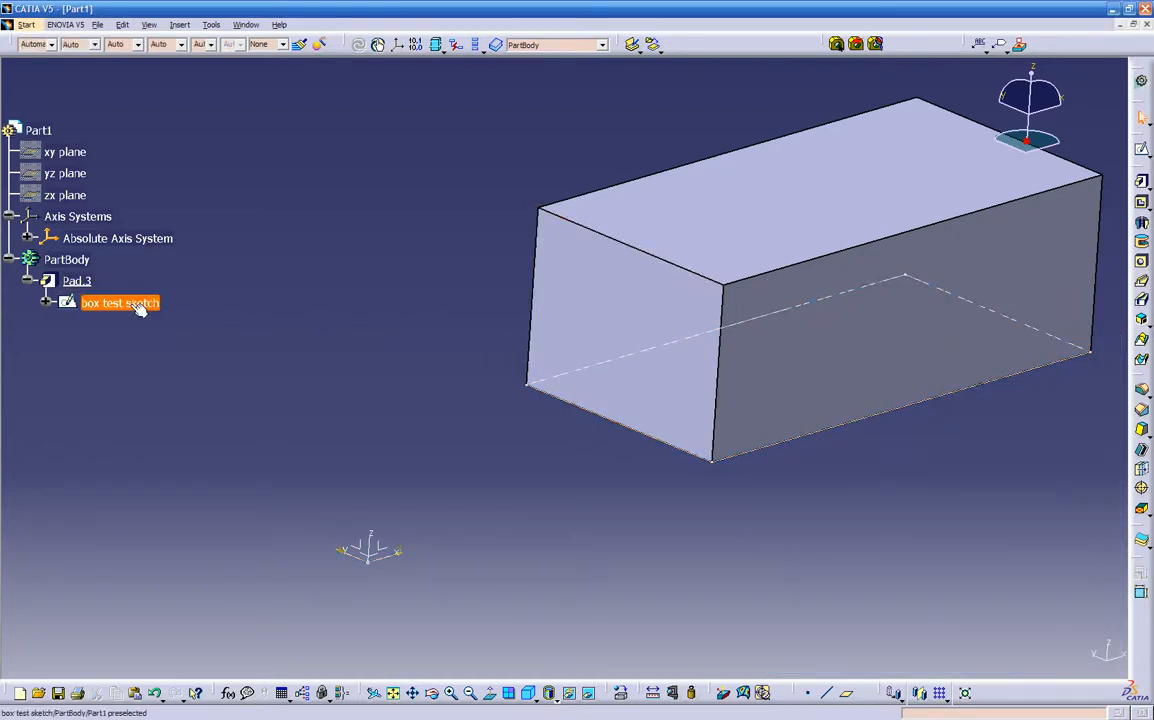
right_click(131, 310)
left_click(203, 347)
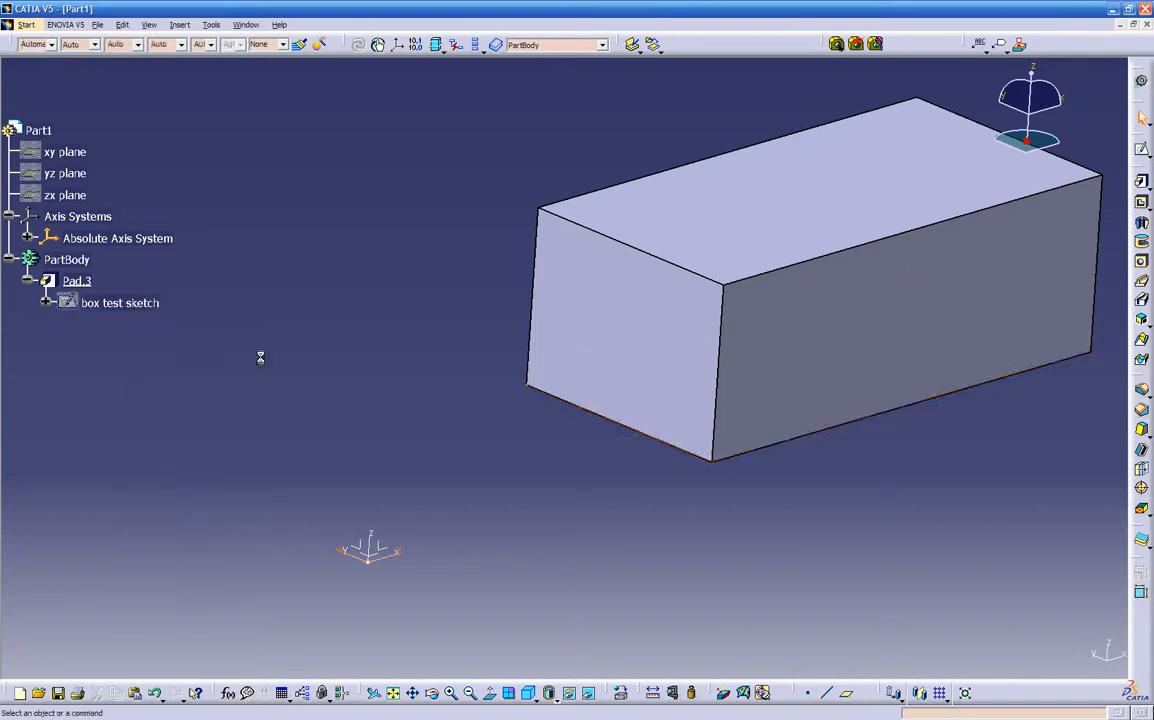
Step: Rename the pad feature as "sample box"
left_click(78, 283)
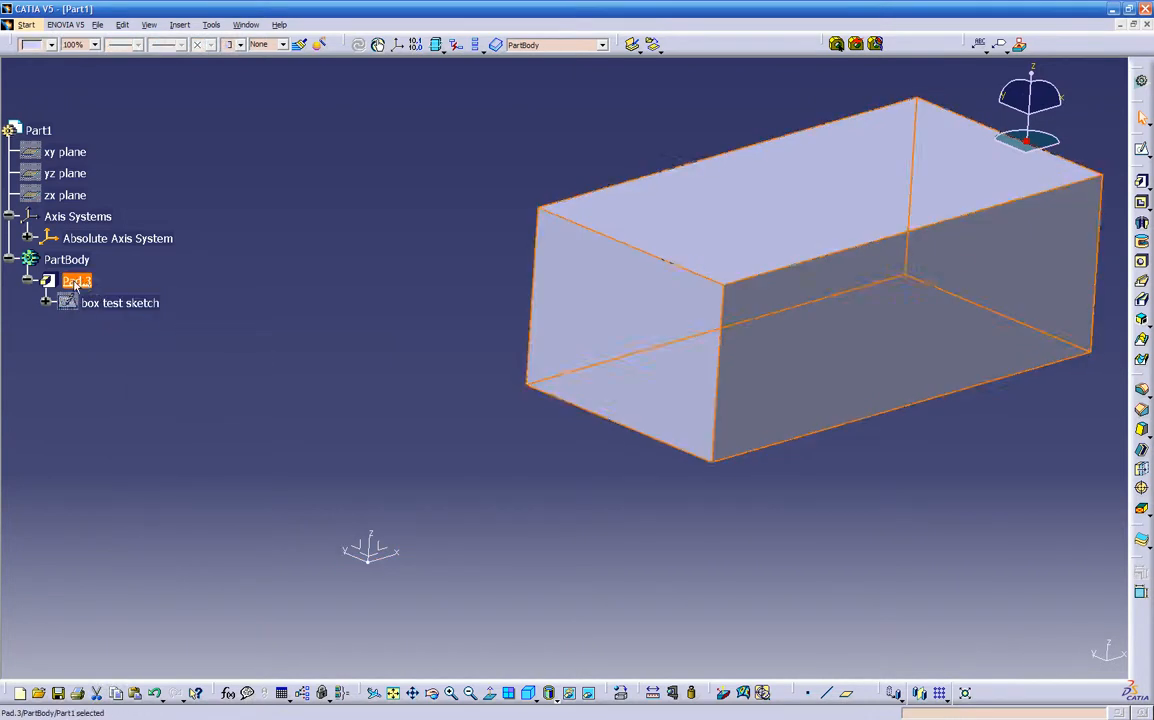
right_click(78, 283)
left_click(97, 342)
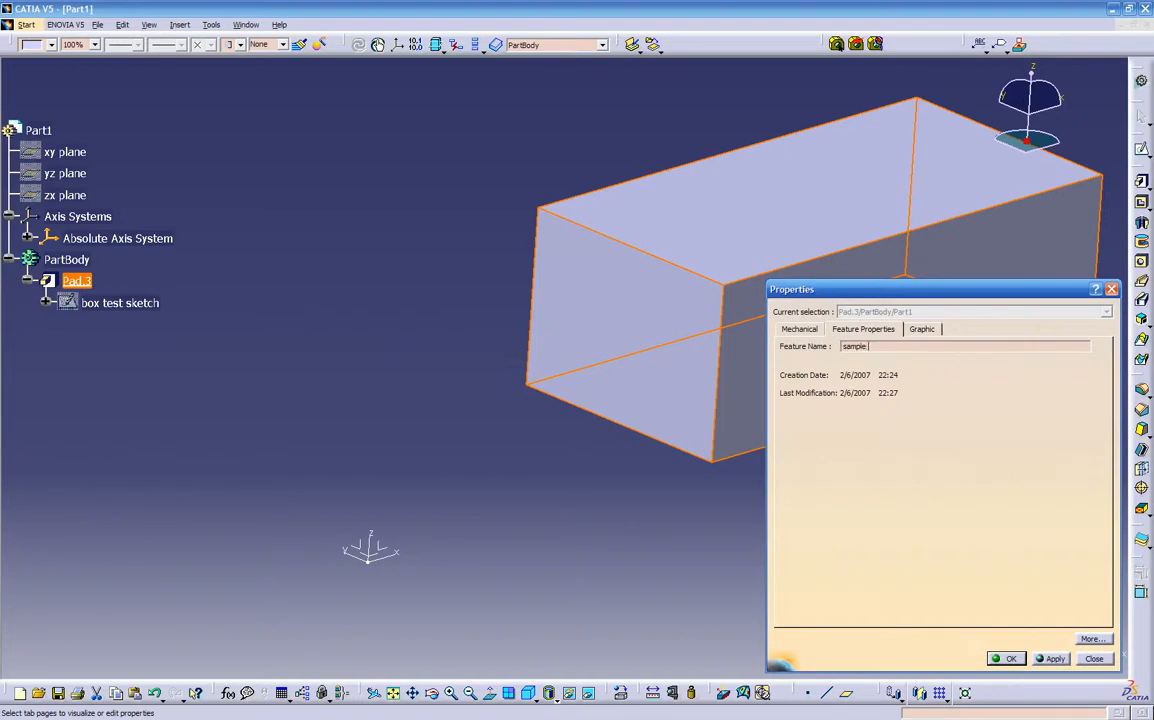
type("sample box")
key("Return")
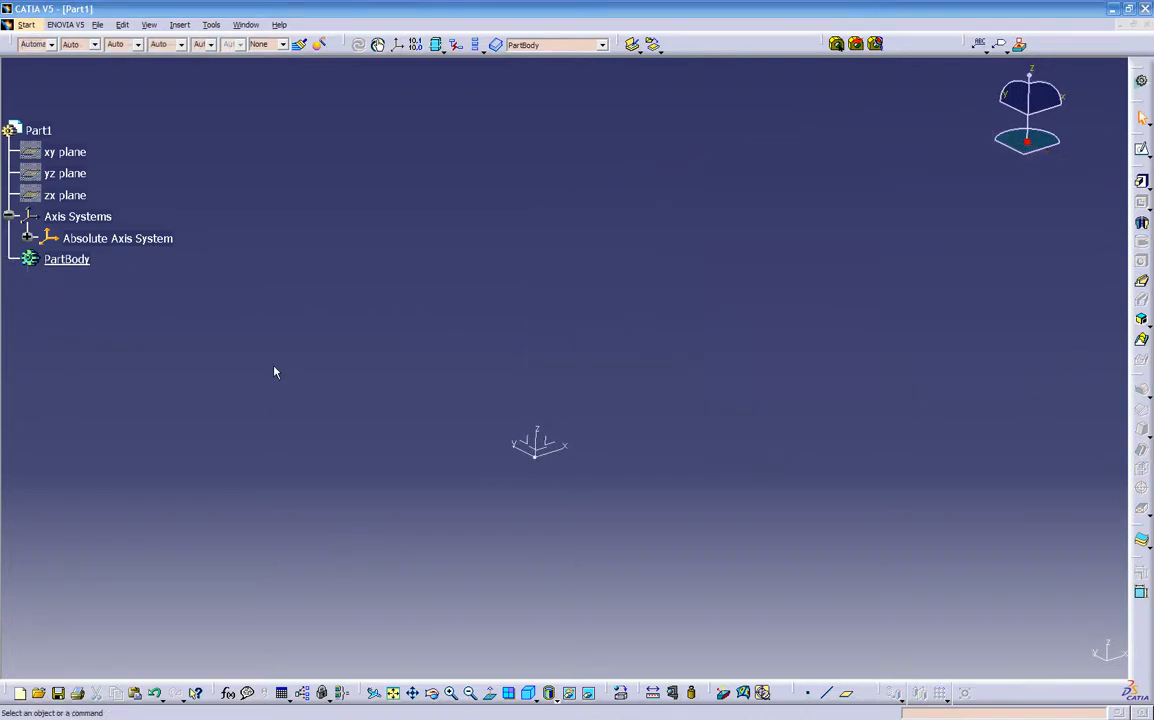
Step: Start a new sketch on the xy plane and draw a rectangle about 182 in wide and 124 in high, away from the origin
middle_click_drag(630, 487, 673, 412)
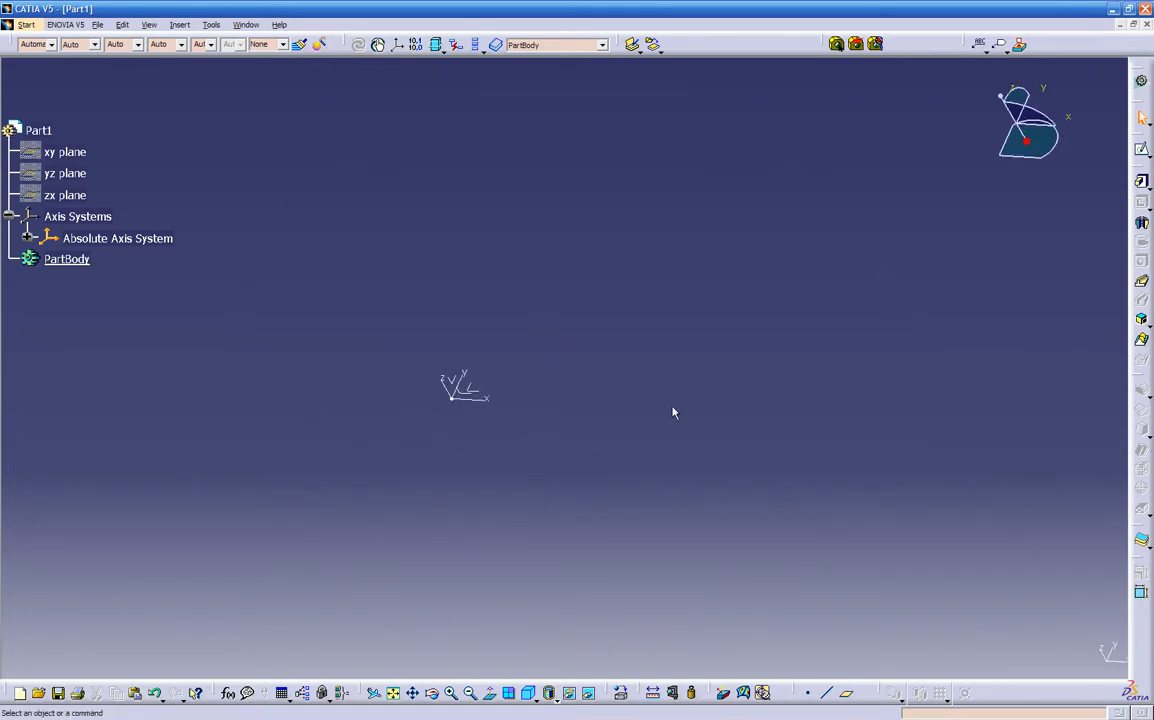
left_click(1141, 149)
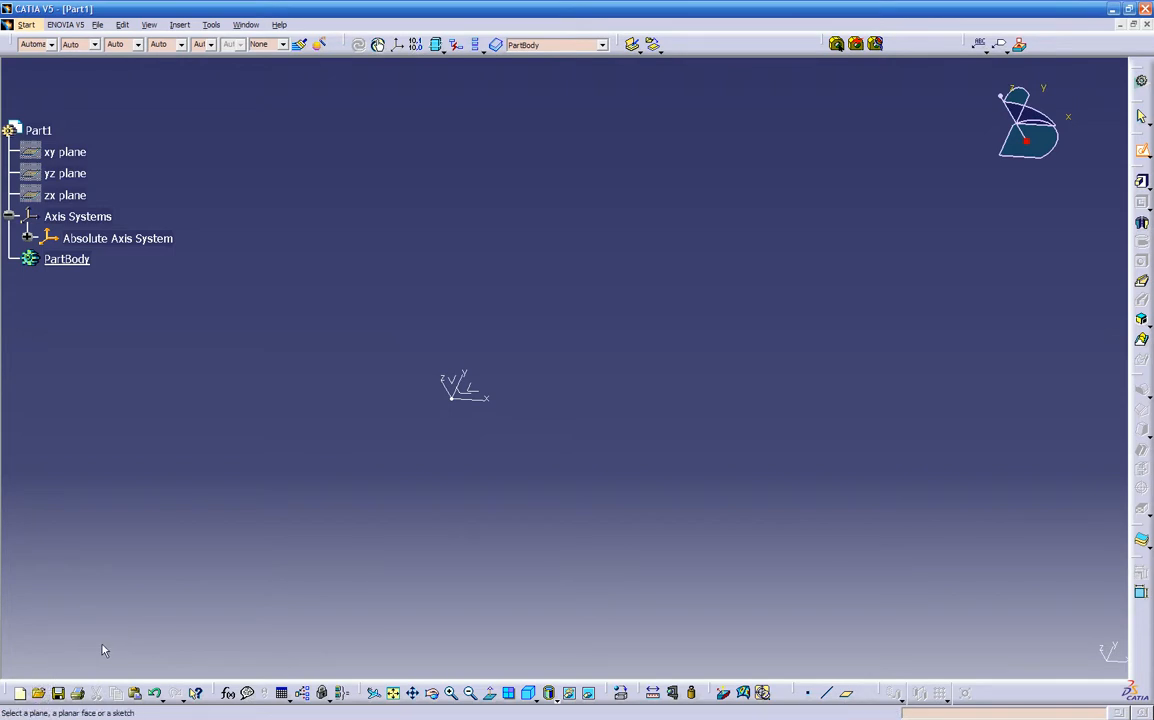
left_click(476, 390)
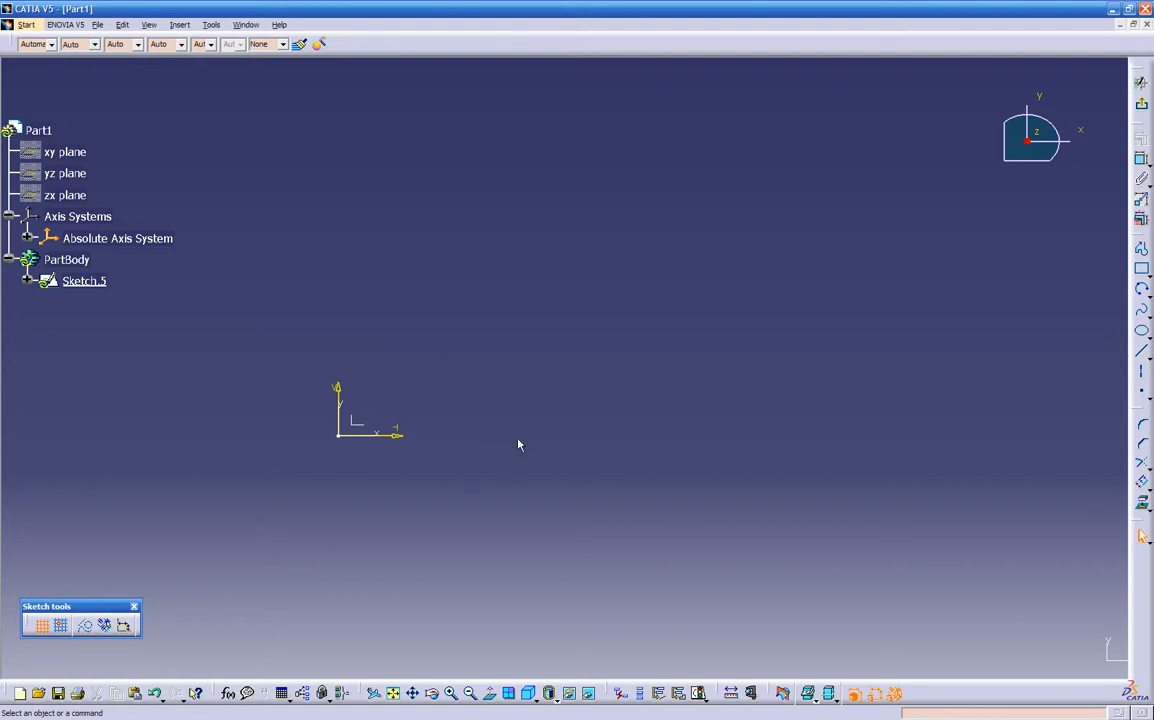
left_click(1141, 268)
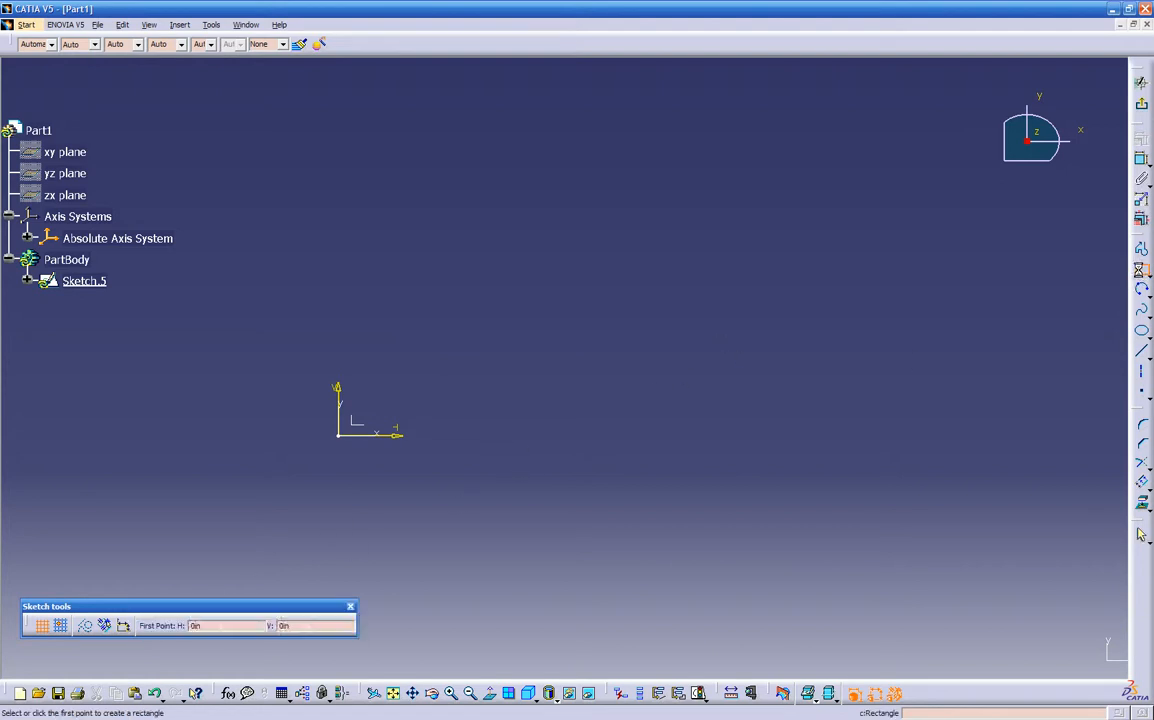
left_click(515, 394)
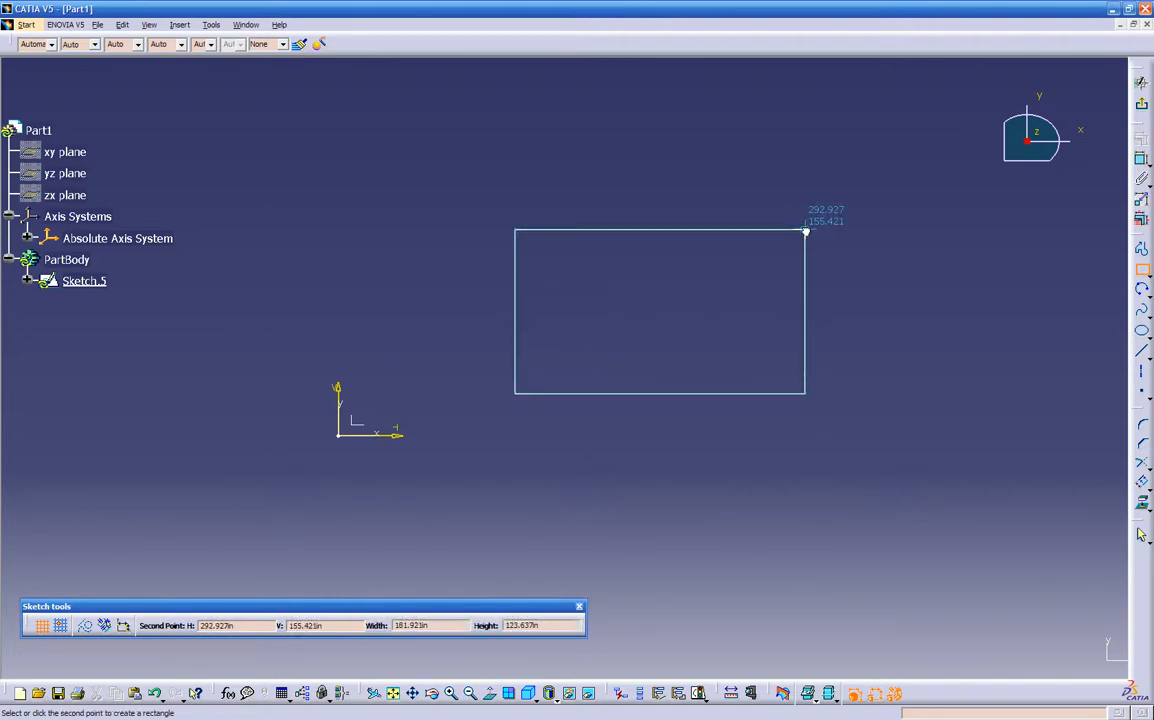
left_click(805, 231)
mouse_move(703, 440)
middle_mouse_down()
mouse_move(793, 330)
mouse_move(768, 401)
mouse_move(786, 332)
mouse_move(647, 461)
mouse_move(675, 437)
mouse_move(646, 415)
mouse_move(628, 423)
middle_mouse_up()
left_click(1026, 179)
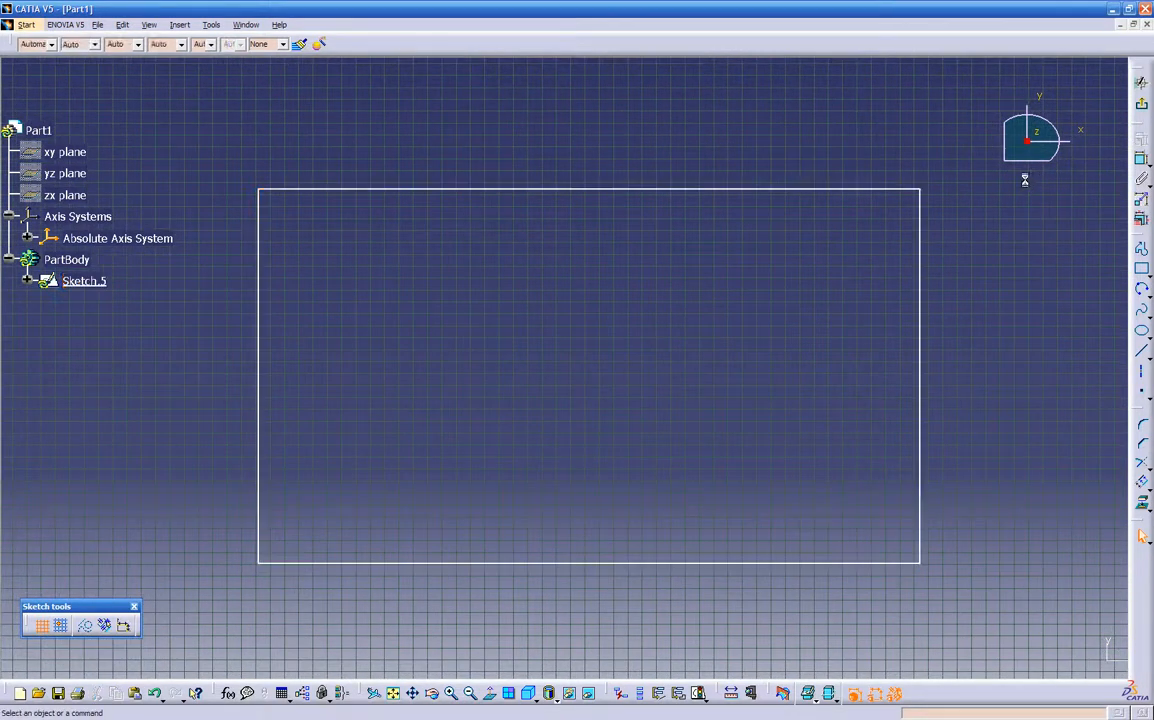
Step: Dimension the distance between the rectangle's two vertical sides and set it to 10 in
left_click(1140, 160)
left_click(920, 330)
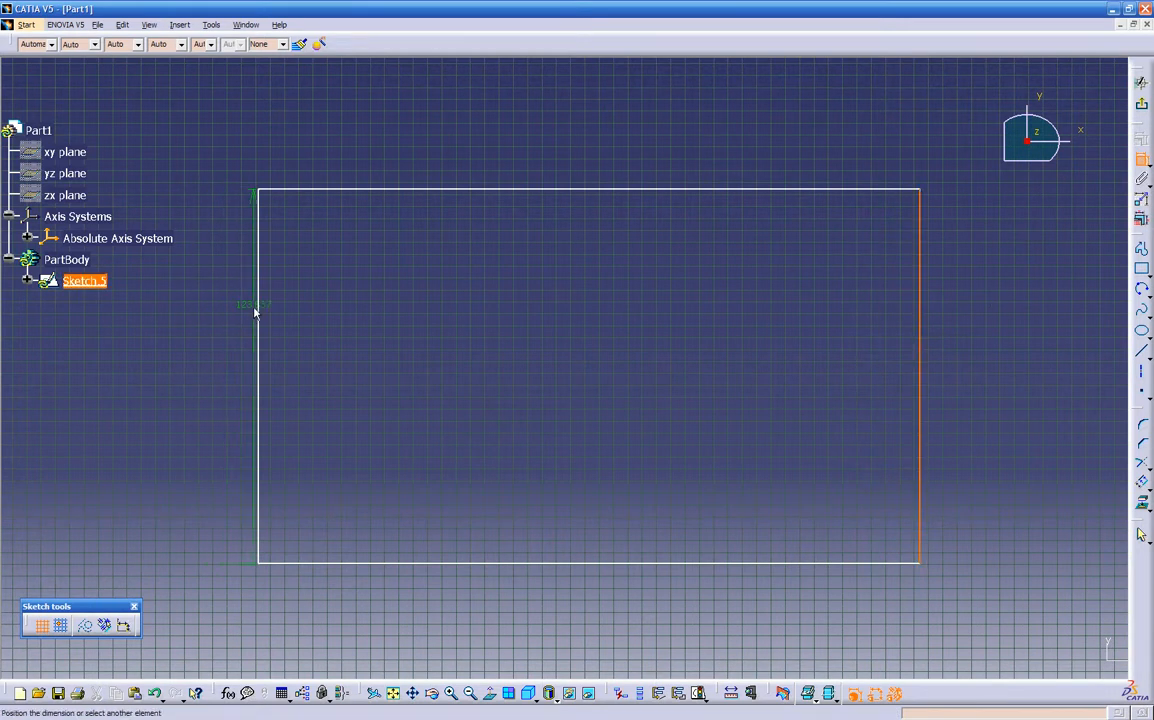
left_click(261, 316)
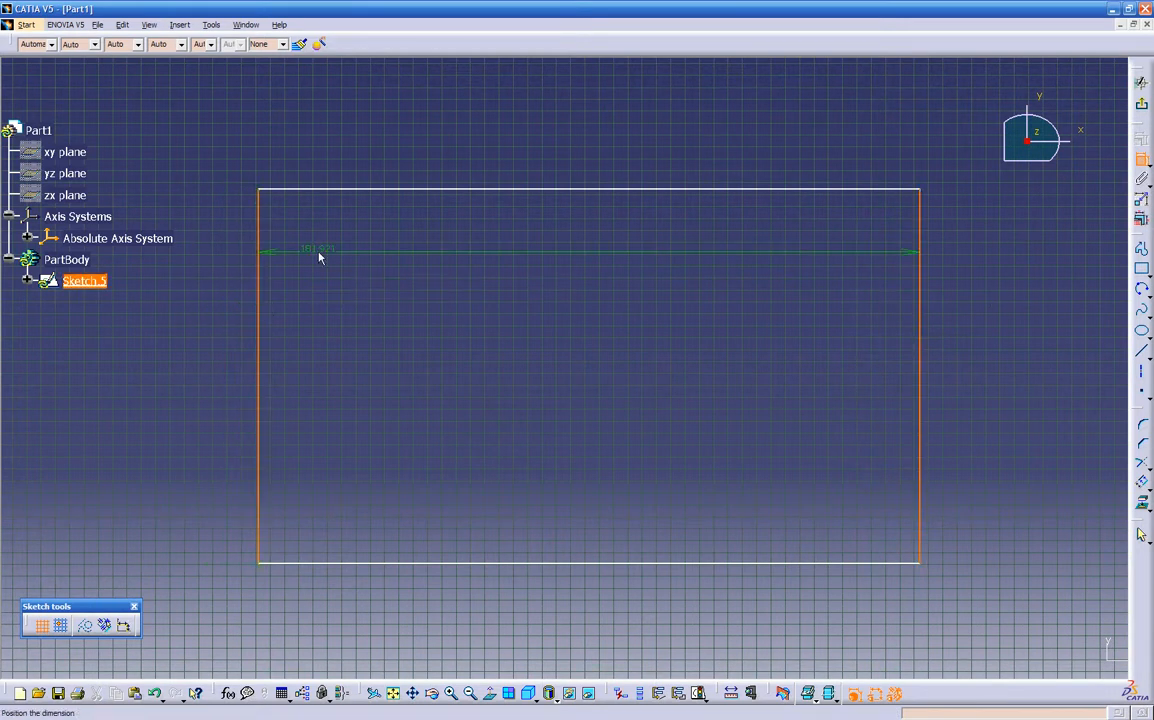
left_click(569, 130)
middle_click_drag(744, 400, 634, 426)
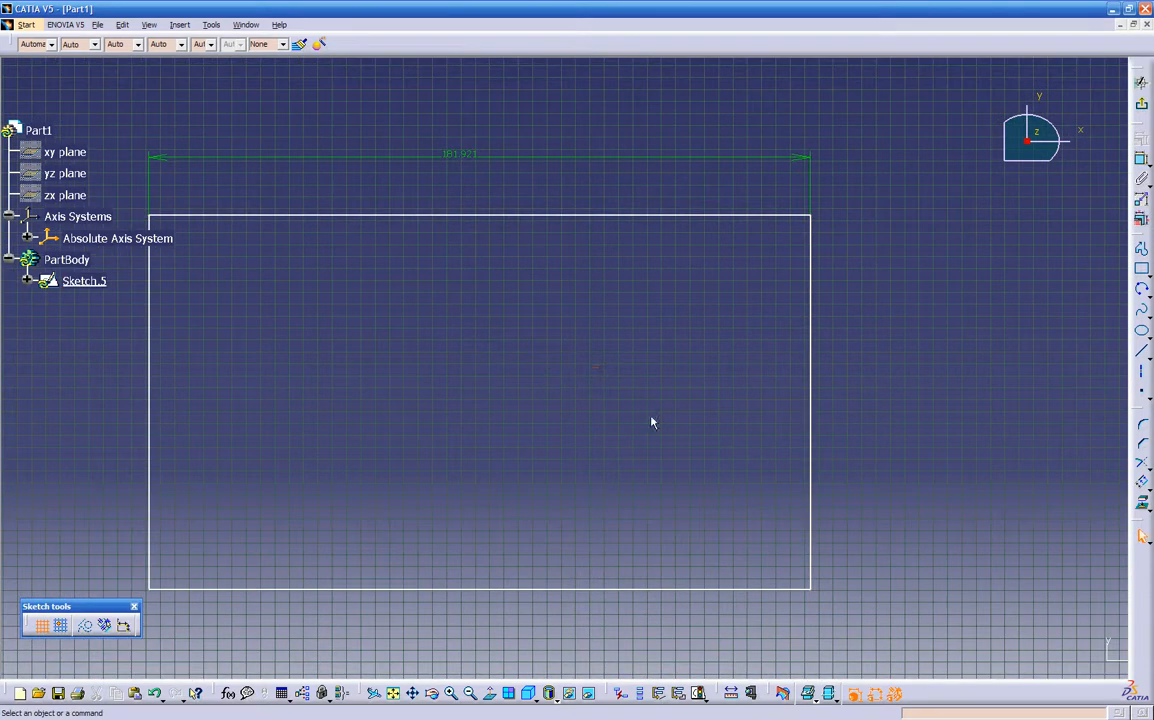
double_click(459, 155)
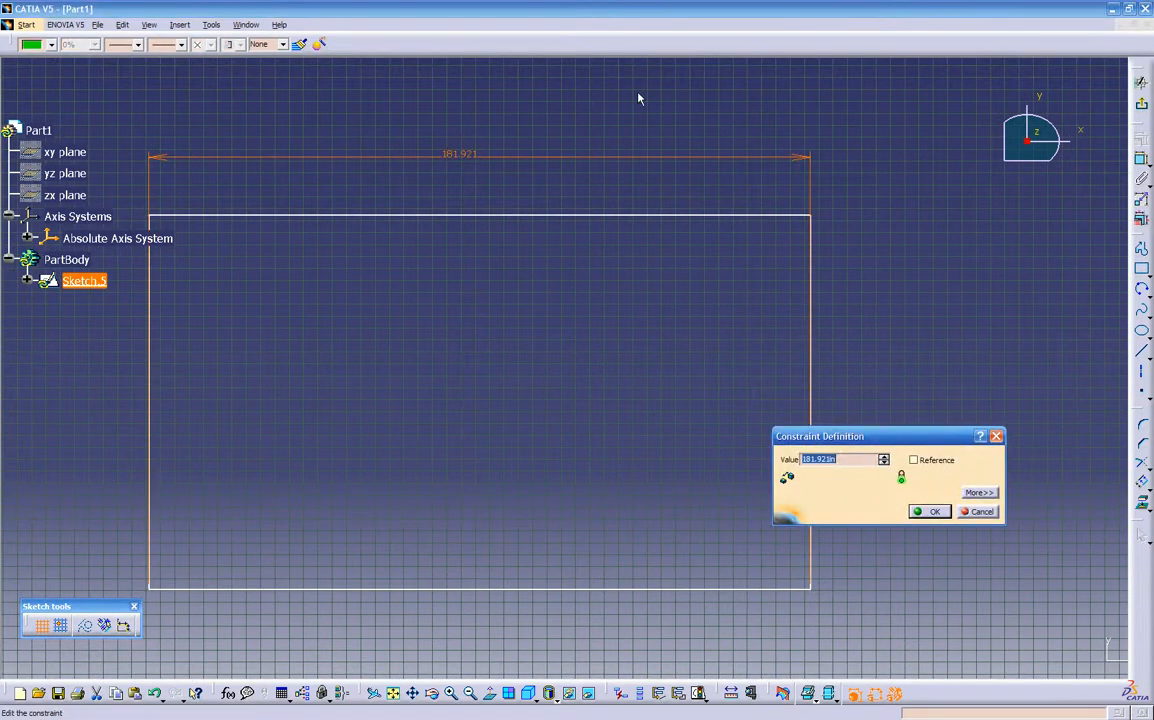
type("10")
key("Return")
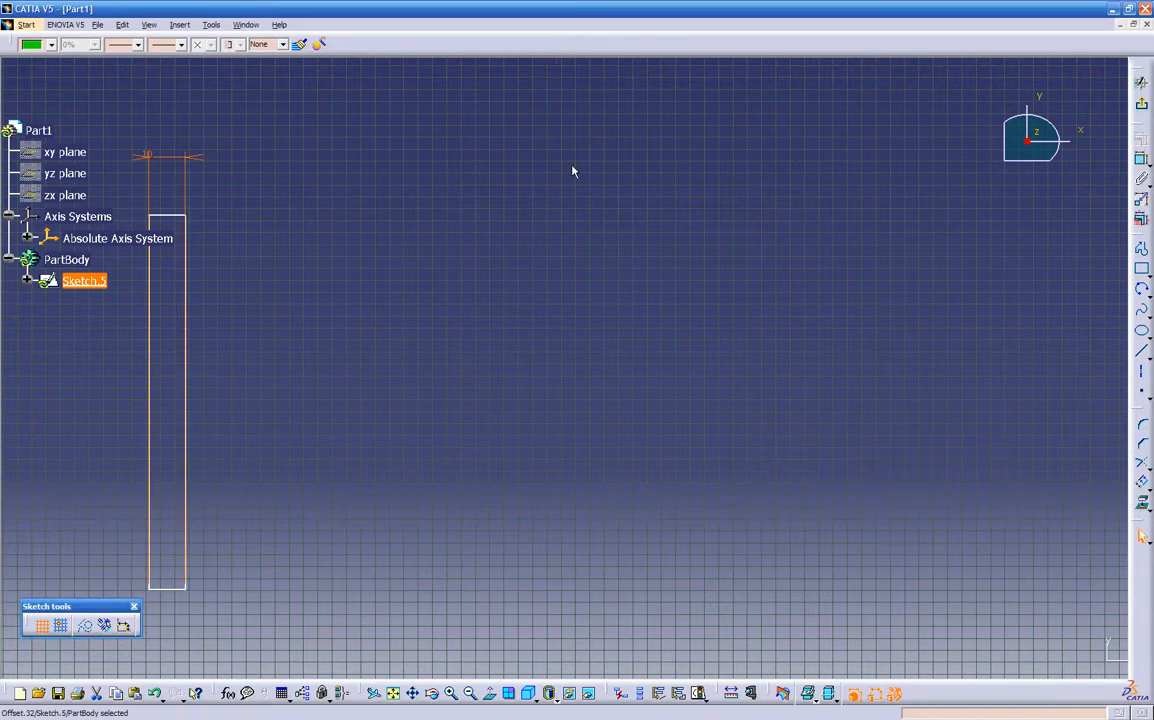
left_click(516, 229)
Step: Dimension the distance between the rectangle's upper and lower edges and set it to 5 in
middle_click_drag(515, 232, 864, 211)
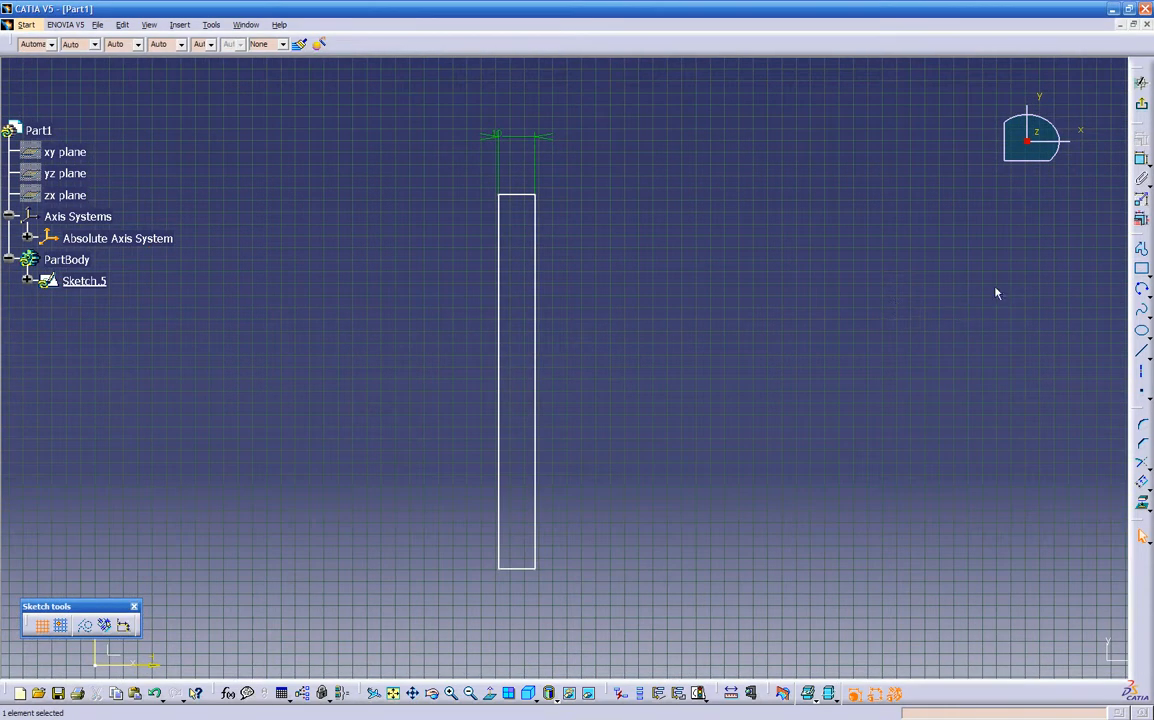
left_click(1141, 159)
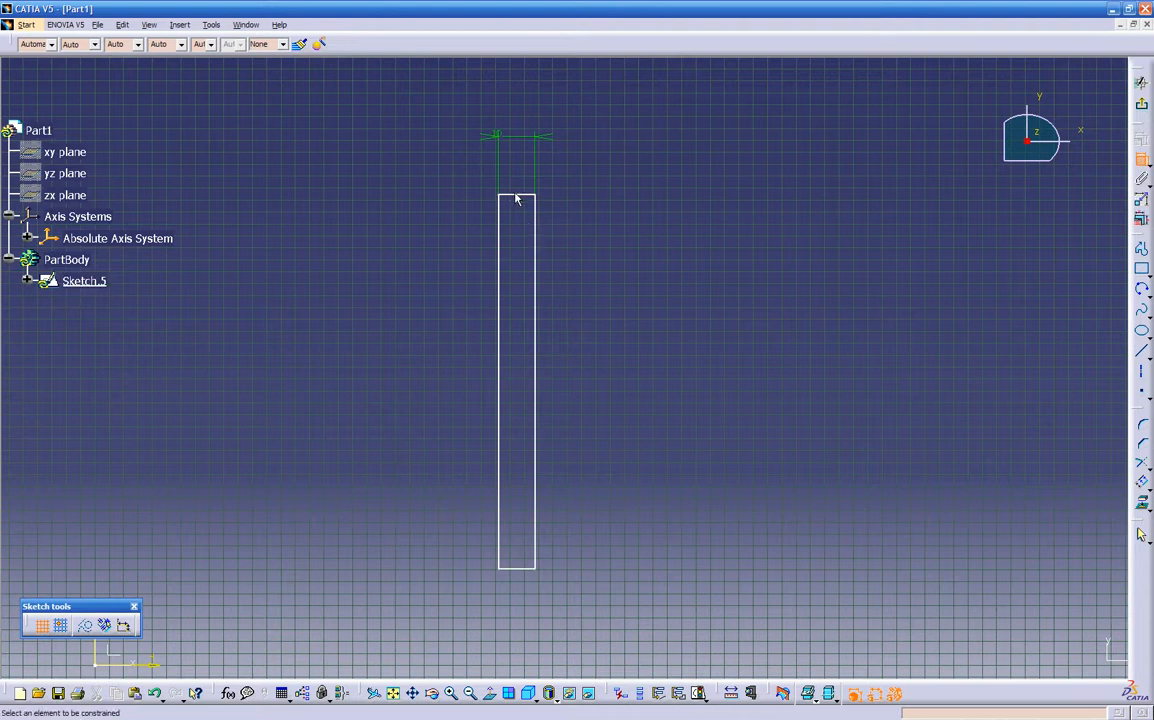
left_click(516, 196)
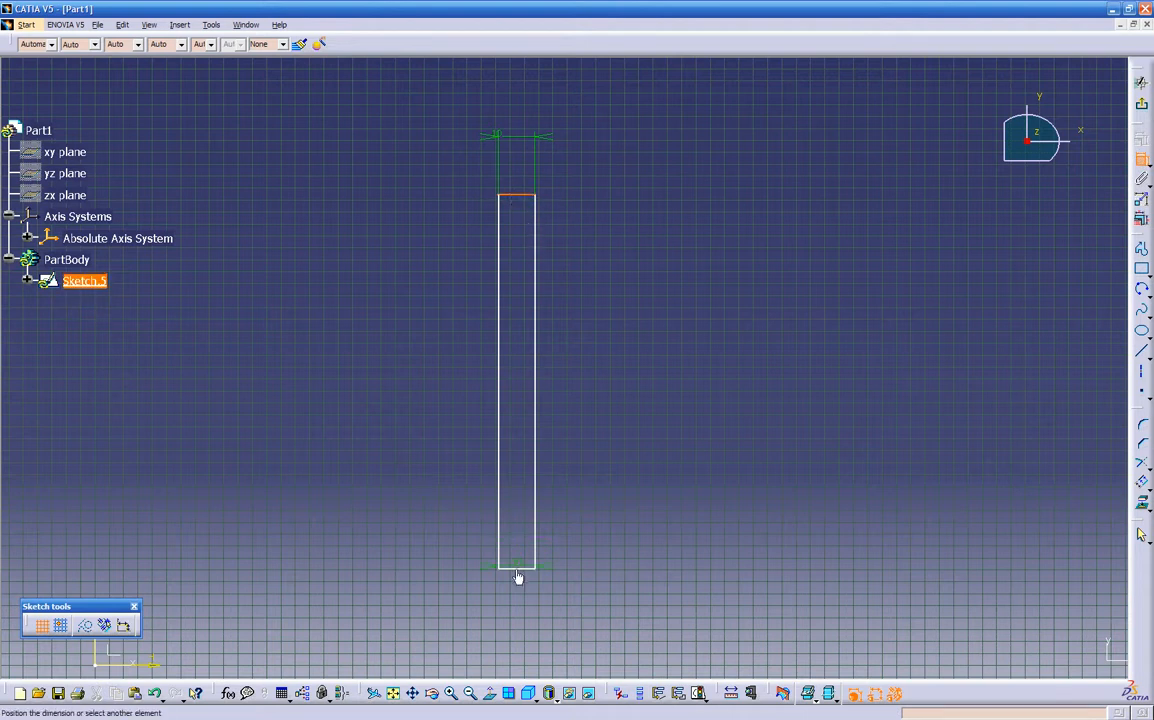
left_click(516, 568)
left_click(613, 520)
double_click(618, 516)
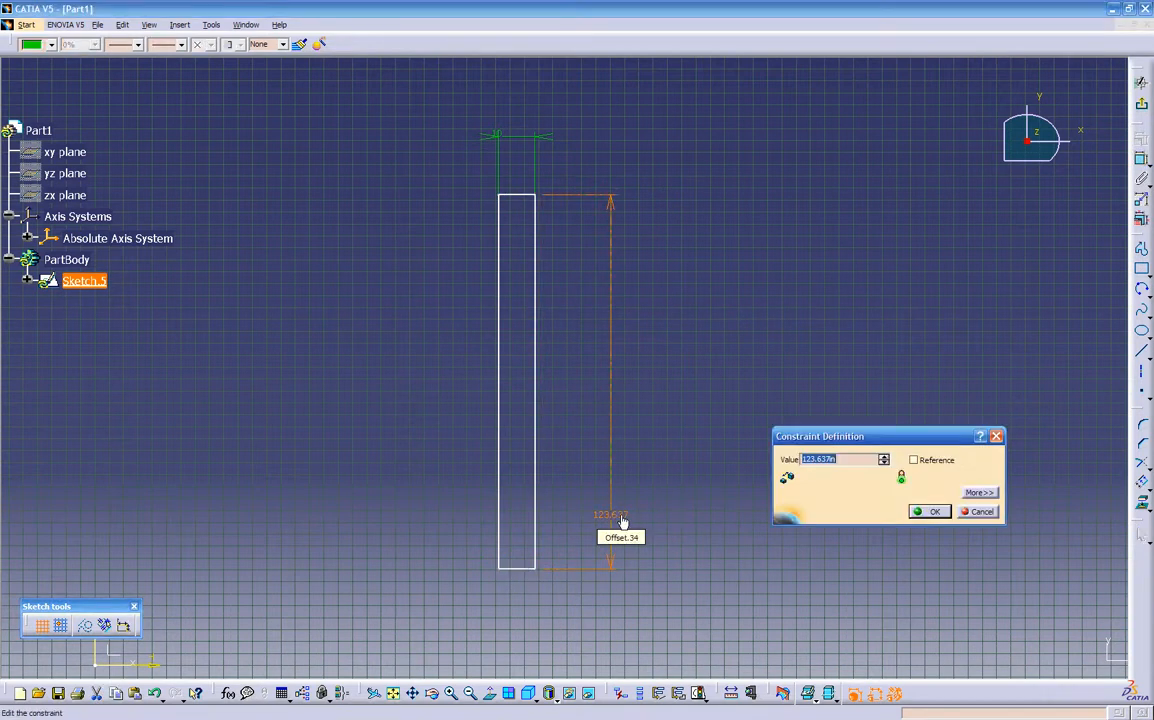
type("5")
key("Return")
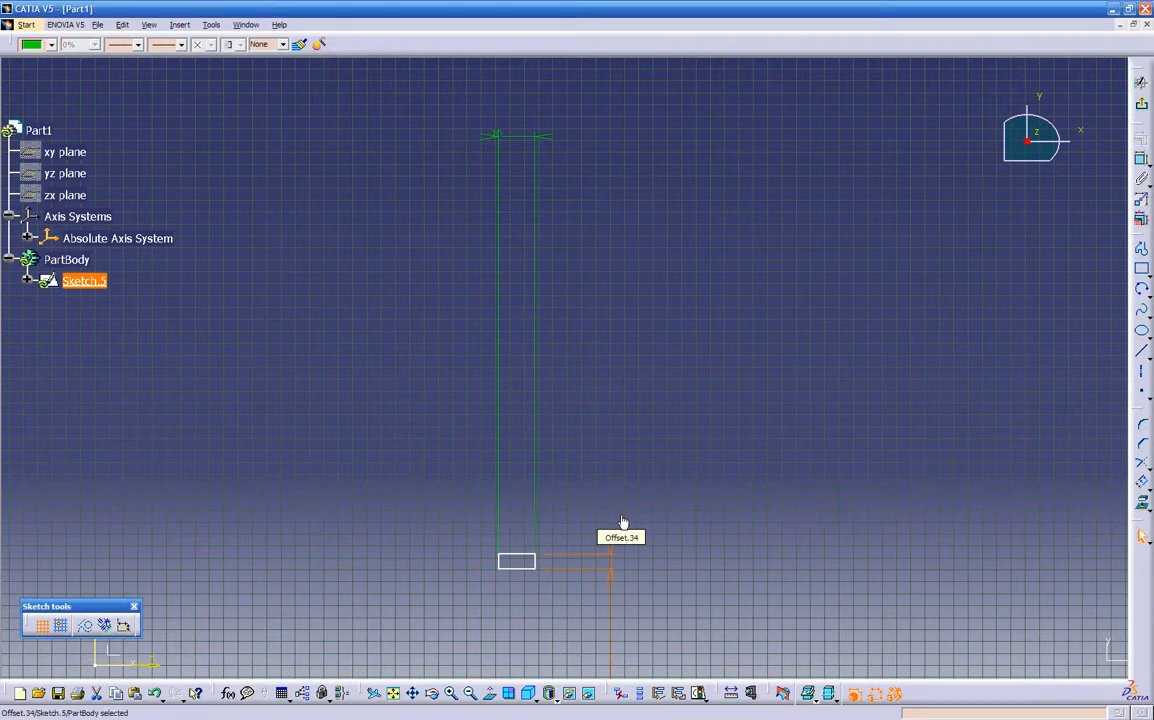
Step: Reposition the width and height dimensions closer to the small rectangle and set the view normal to the sketch plane
mouse_move(716, 556)
middle_mouse_down()
mouse_move(724, 518)
mouse_move(708, 394)
mouse_move(829, 188)
mouse_move(706, 404)
mouse_move(825, 243)
mouse_move(665, 343)
mouse_move(615, 410)
mouse_move(600, 392)
mouse_move(590, 422)
middle_mouse_up()
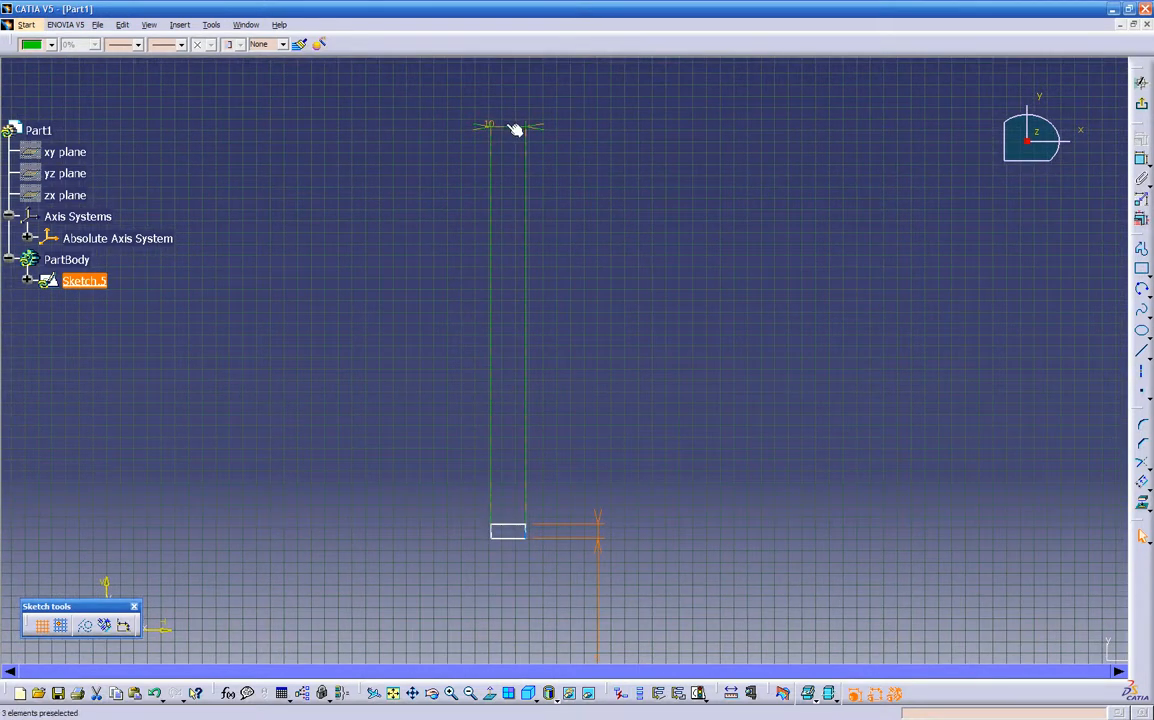
left_click(505, 142)
left_click_drag(505, 142, 511, 505)
mouse_move(543, 562)
middle_mouse_down()
mouse_move(597, 533)
mouse_move(639, 278)
middle_mouse_up()
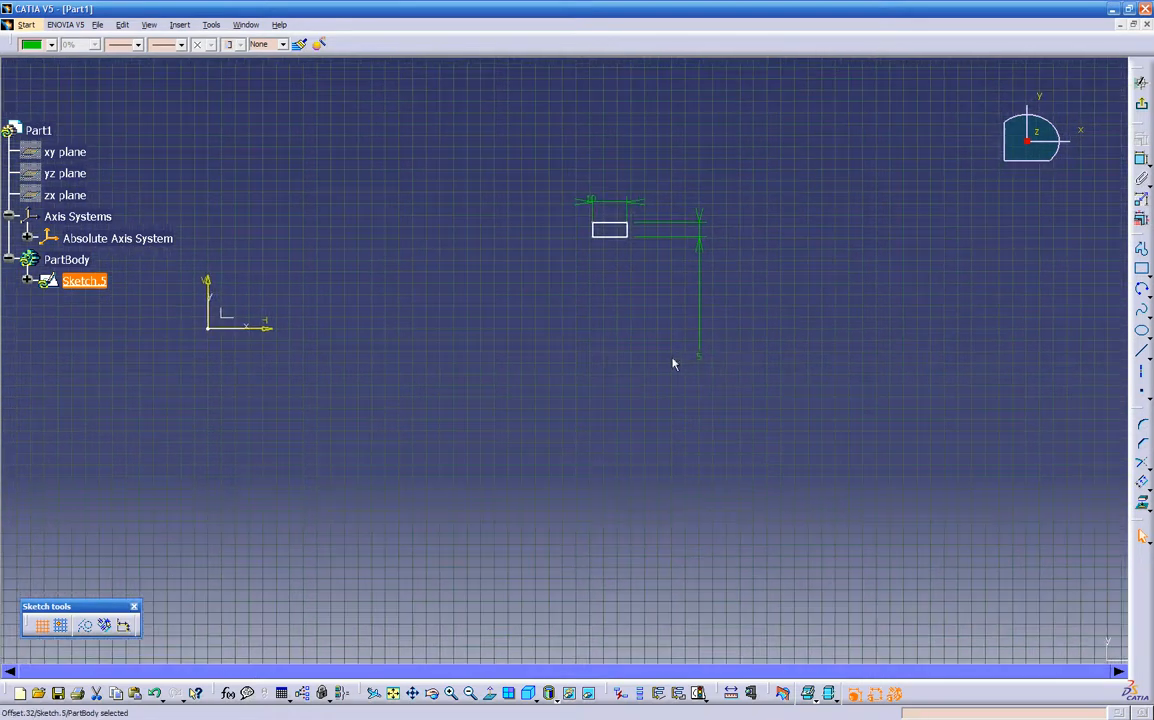
left_click_drag(702, 363, 703, 263)
mouse_move(538, 326)
middle_mouse_down()
mouse_move(541, 402)
mouse_move(618, 337)
mouse_move(538, 458)
mouse_move(562, 407)
mouse_move(516, 378)
middle_mouse_up()
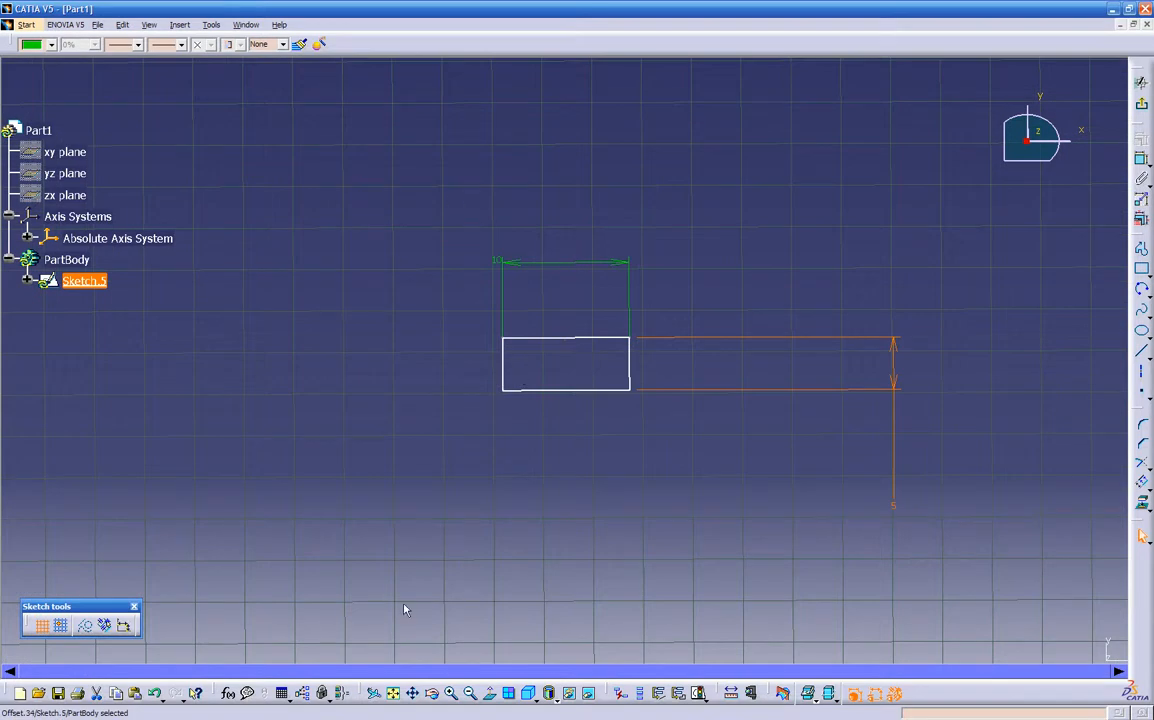
left_click(487, 697)
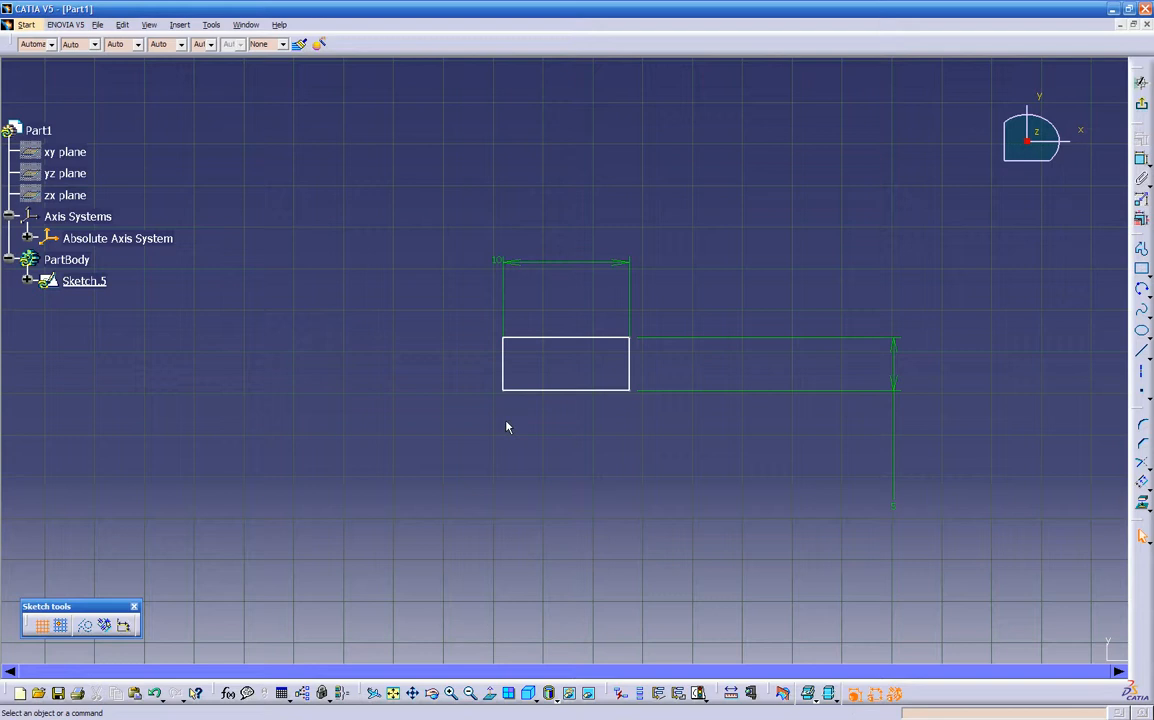
Step: Link the rectangle's width dimension to its height dimension with an equals formula and accept the constraint
double_click(538, 266)
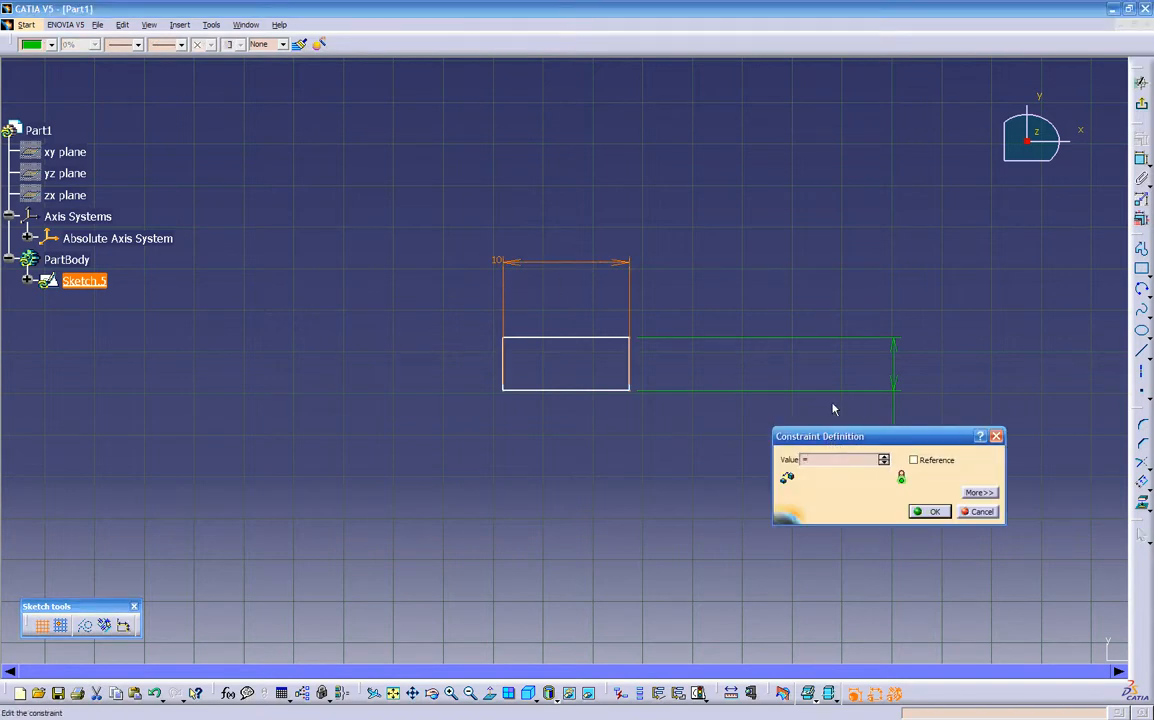
type("=")
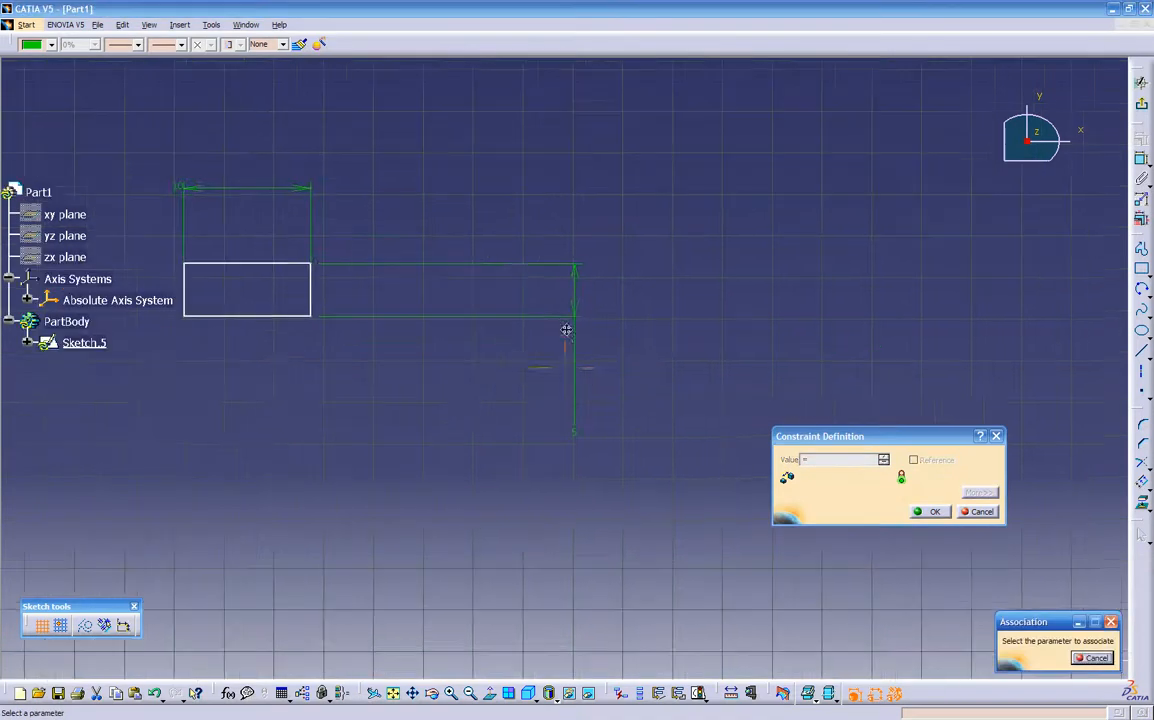
left_click(573, 415)
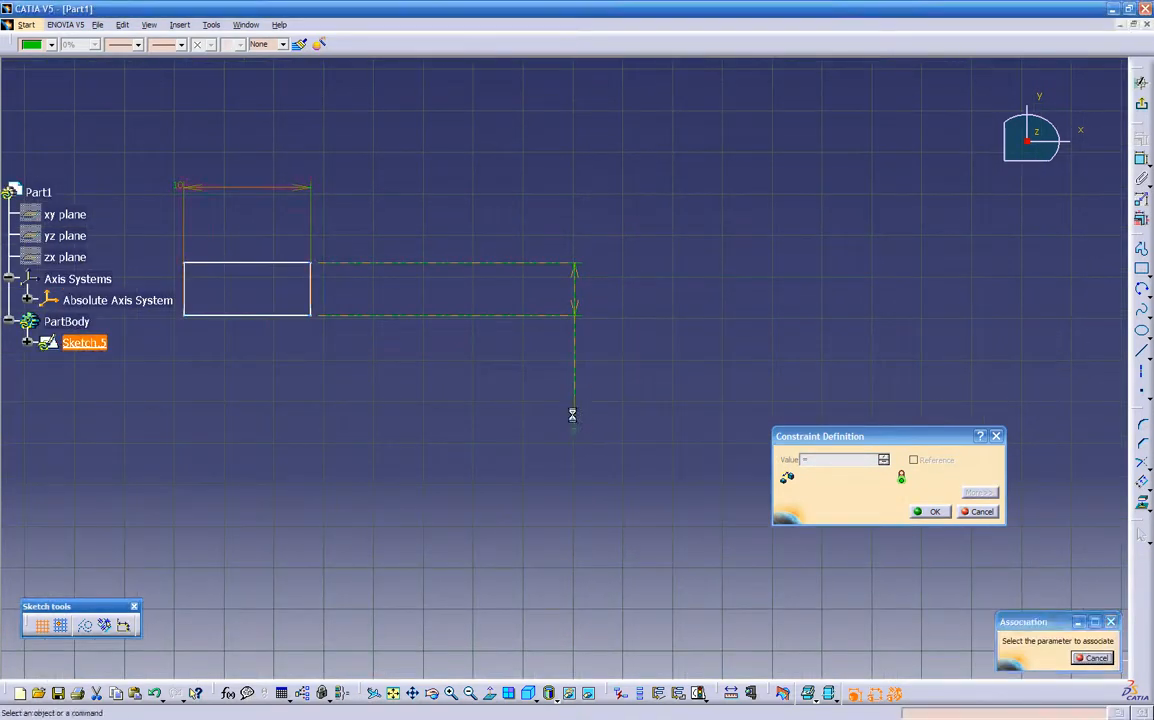
left_click(927, 511)
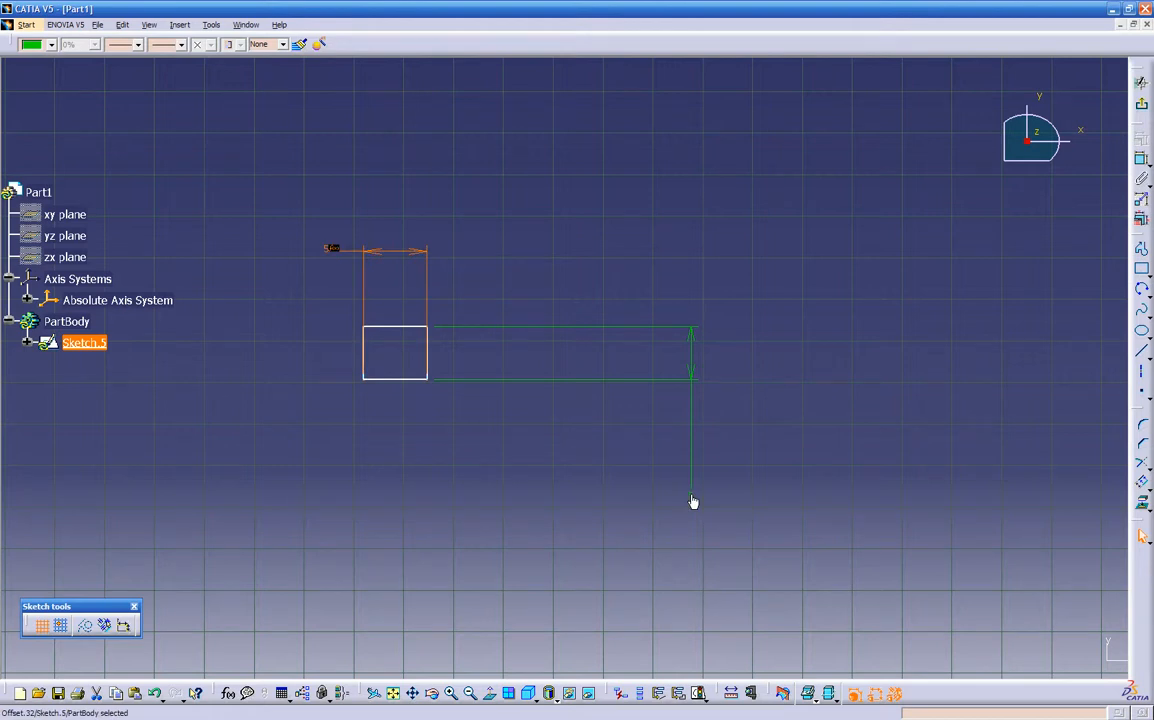
middle_click_drag(421, 448, 466, 494)
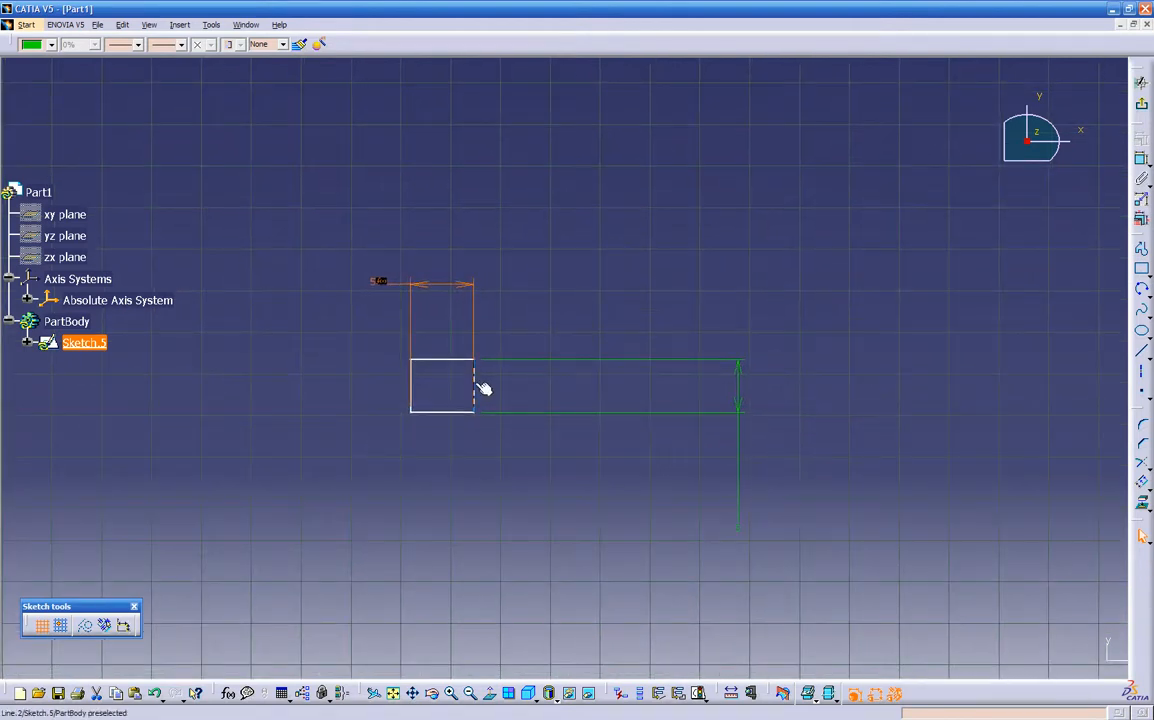
left_click(742, 522)
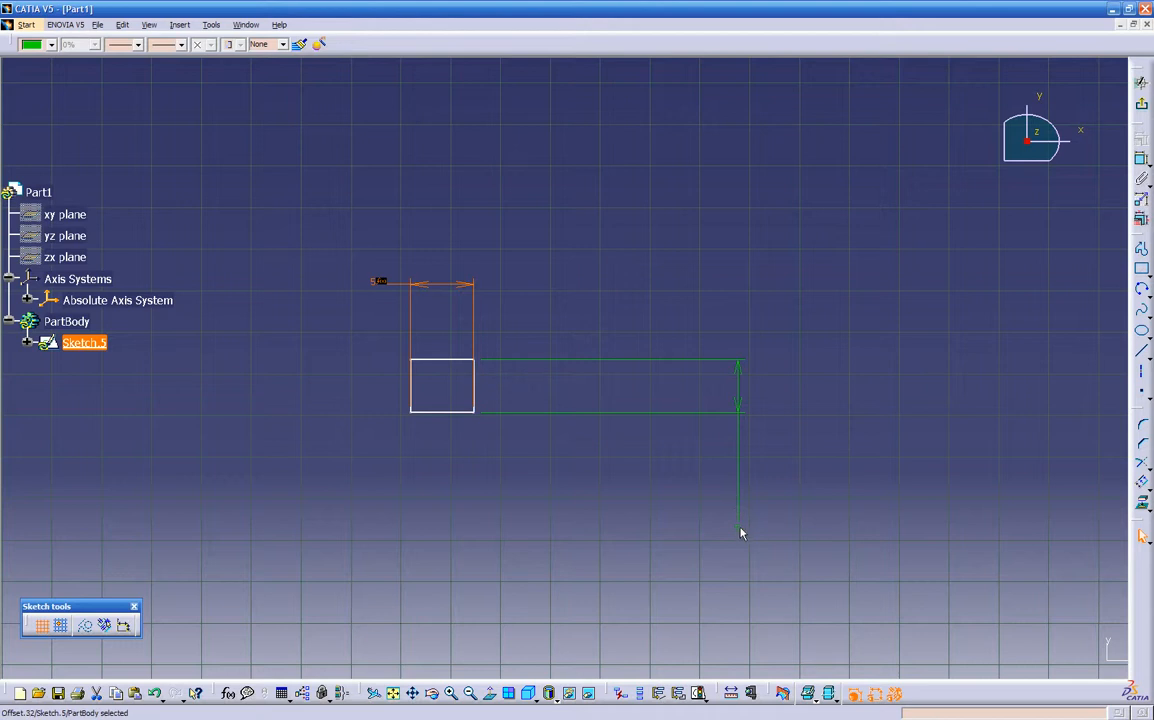
double_click(738, 402)
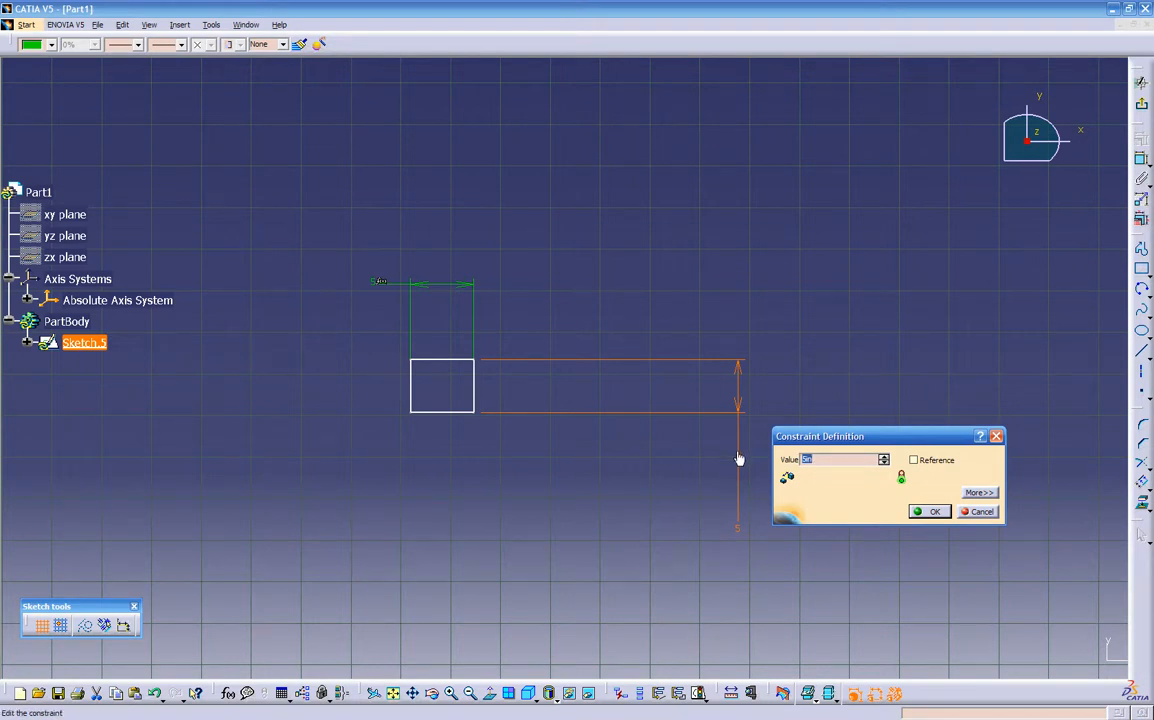
right_click(828, 460)
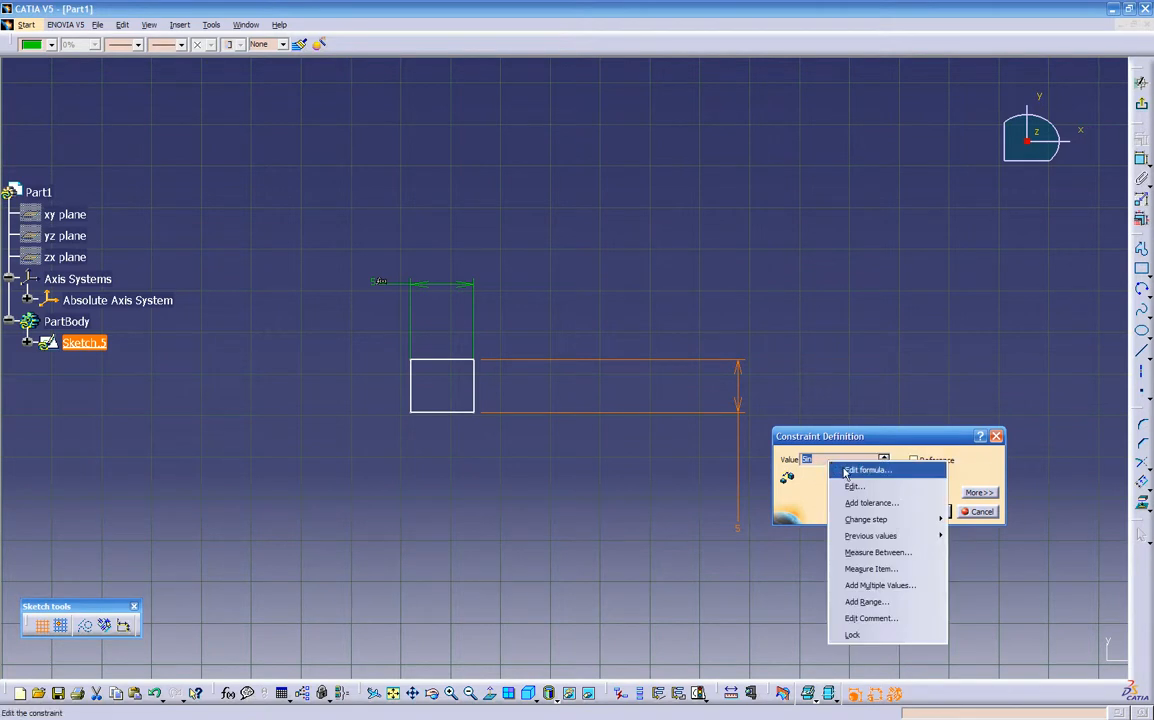
left_click(850, 470)
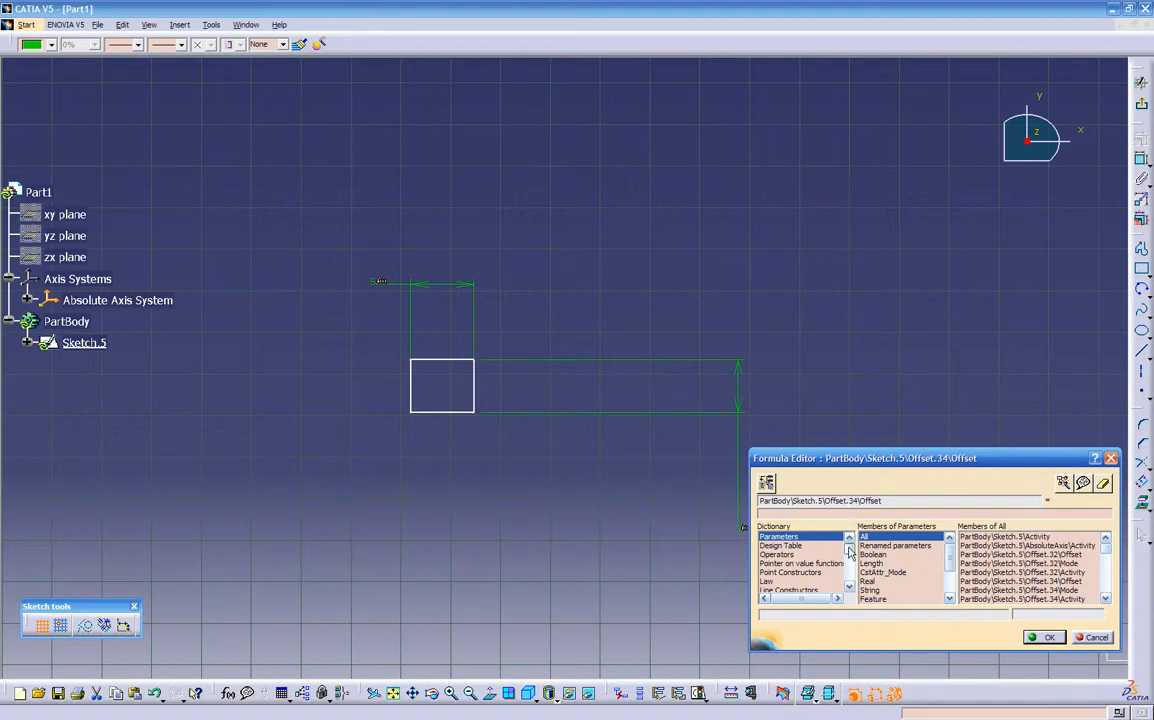
left_click(1093, 637)
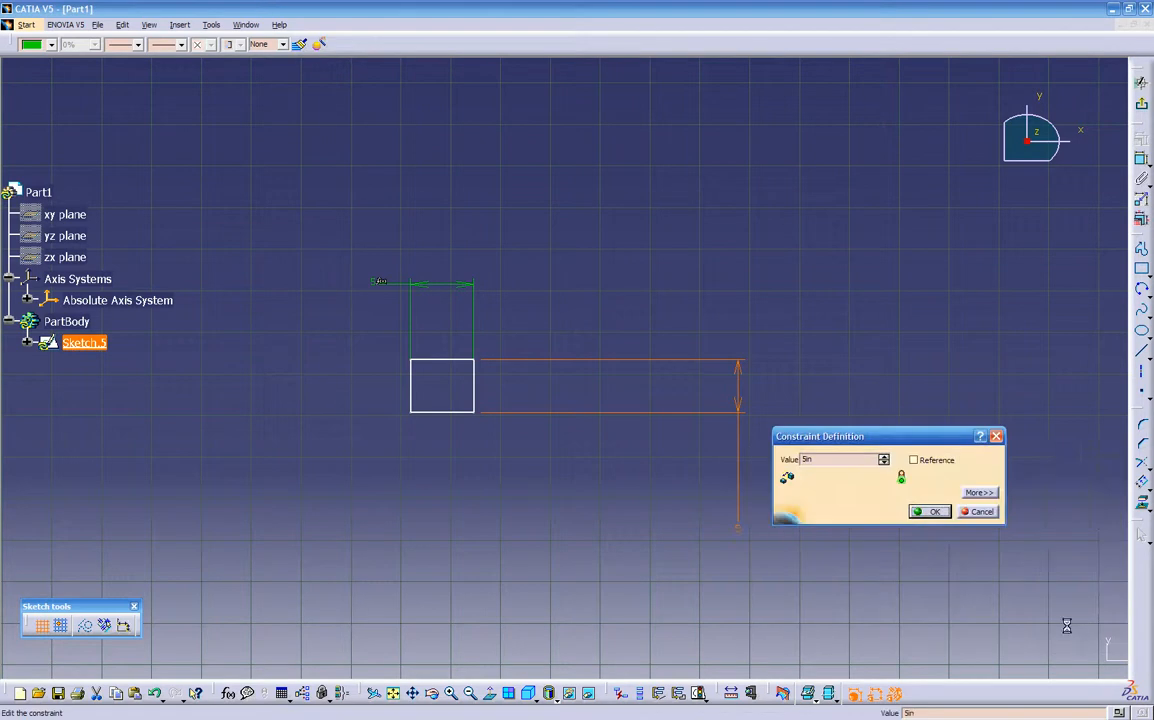
left_click(979, 513)
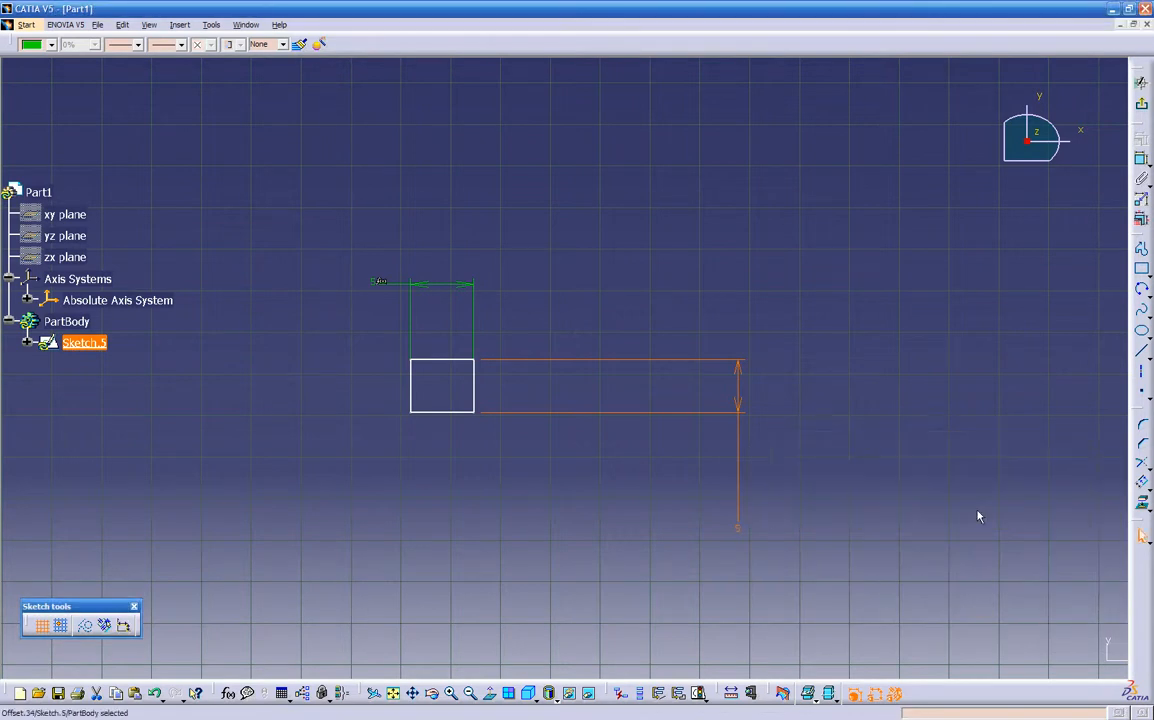
left_click(603, 561)
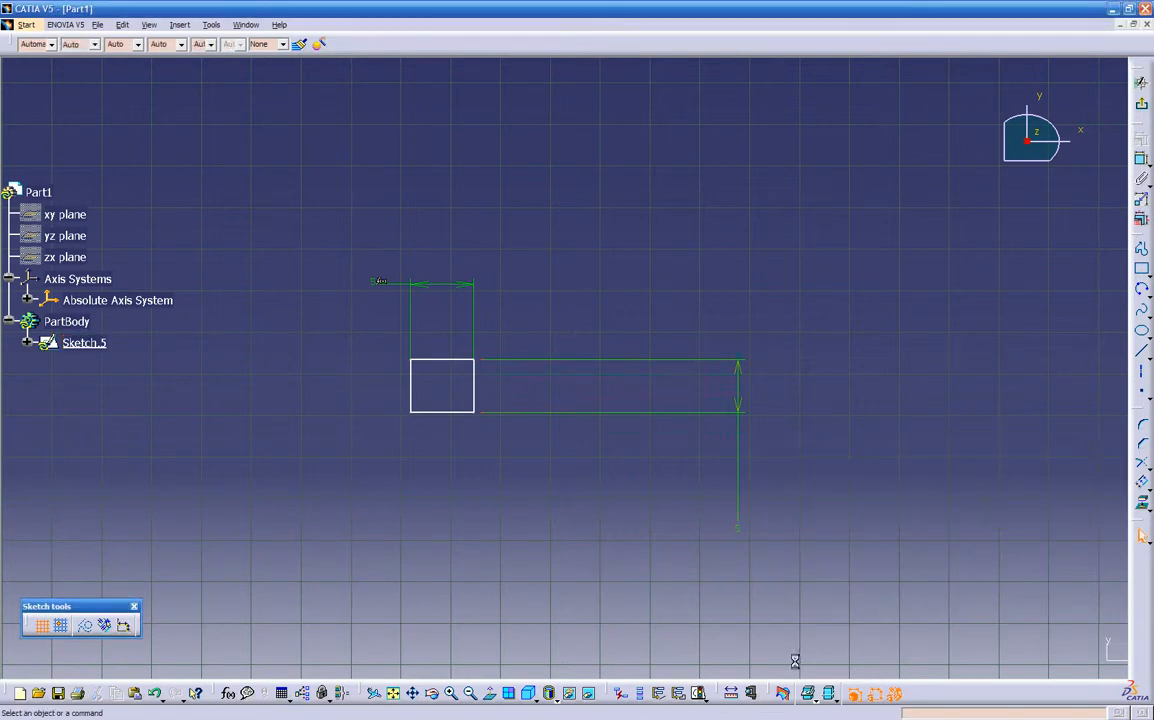
Step: Create a single-value user parameter of type Length and name it "length_ test"
left_click(228, 695)
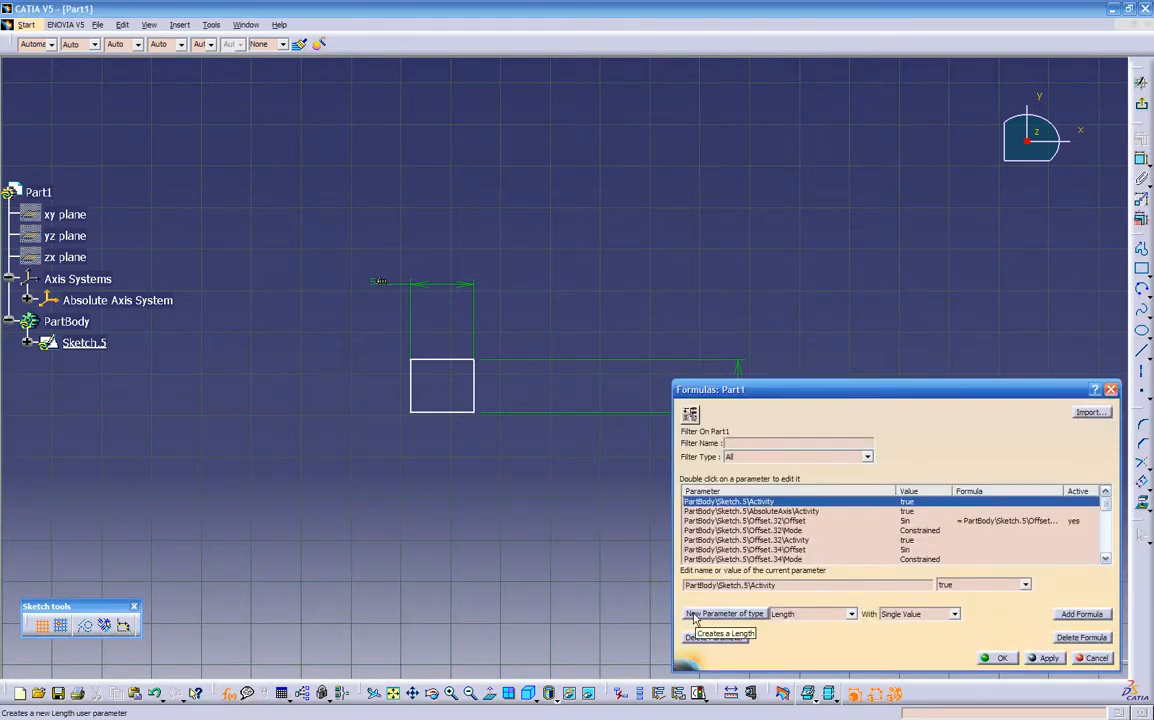
left_click(697, 614)
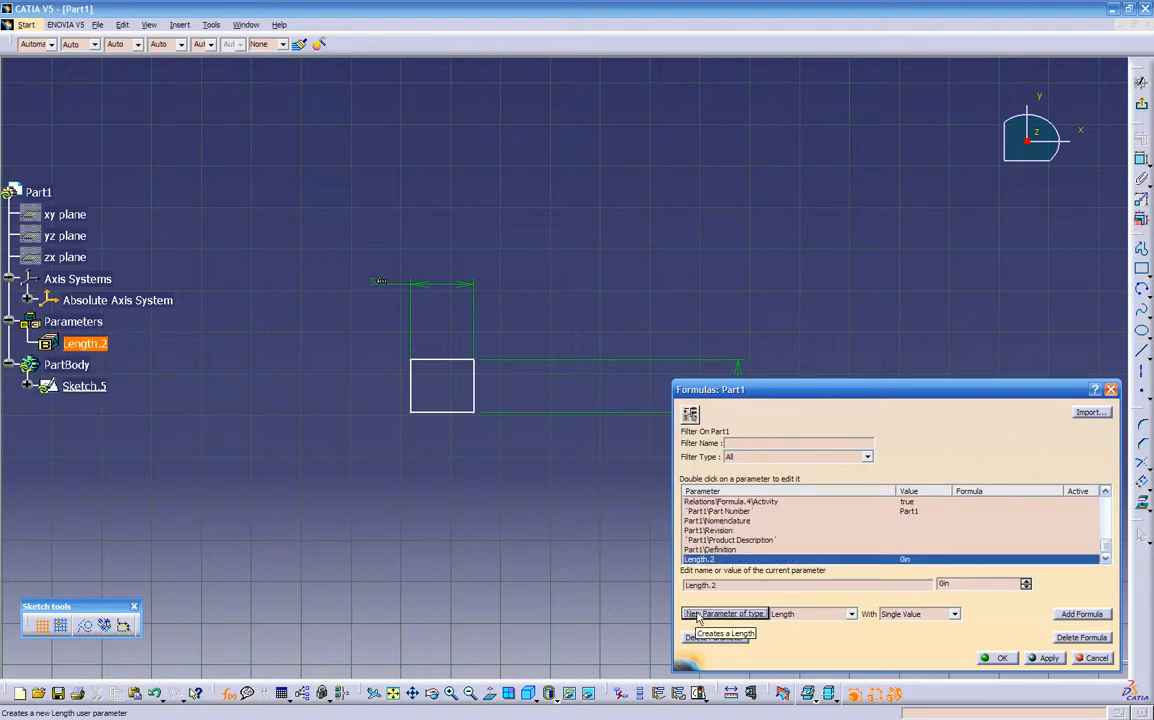
left_click(716, 585)
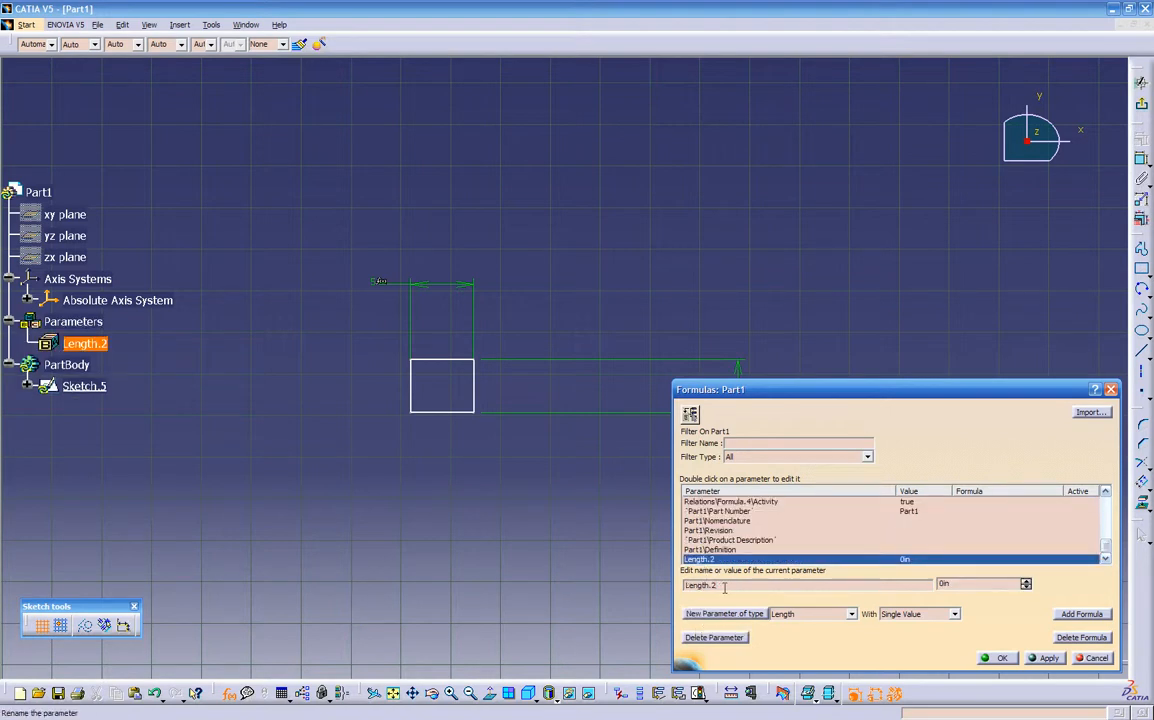
left_click(801, 615)
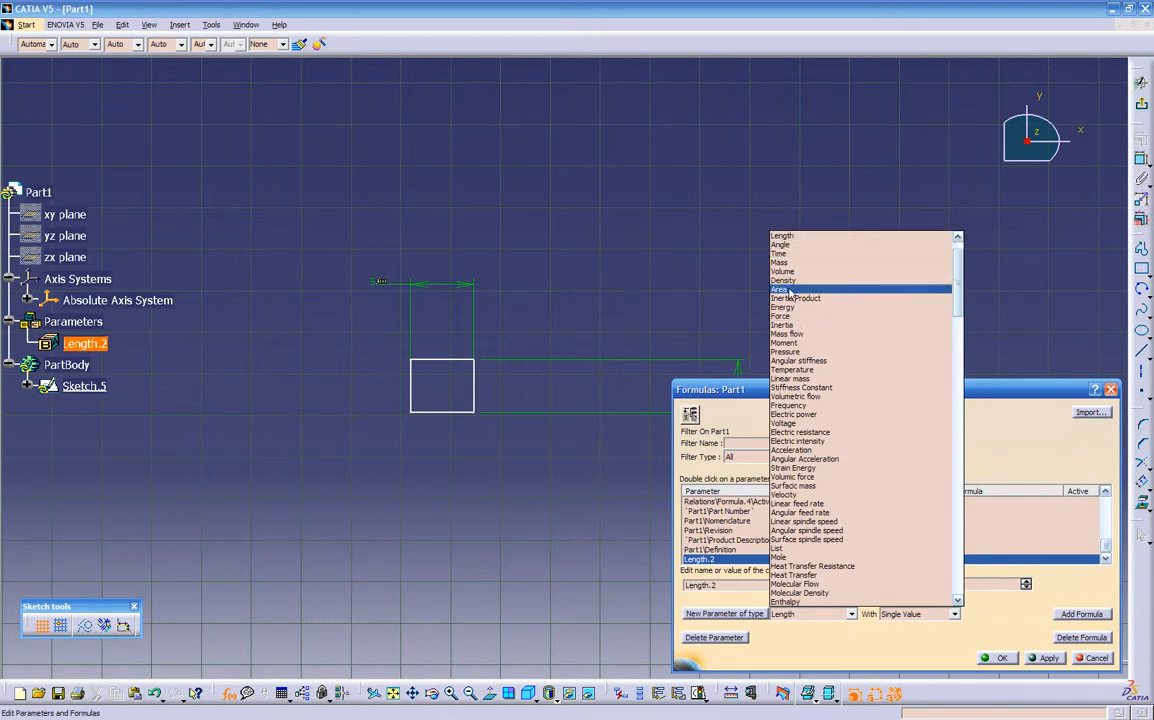
left_click(789, 237)
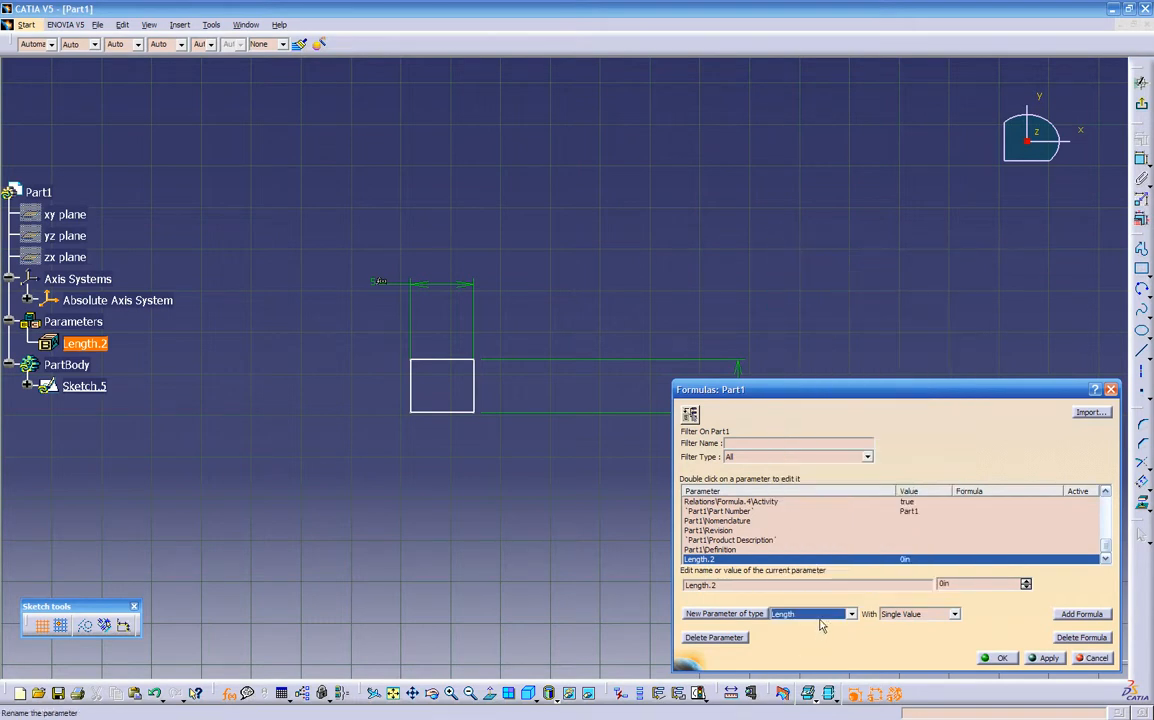
left_click_drag(723, 584, 489, 589)
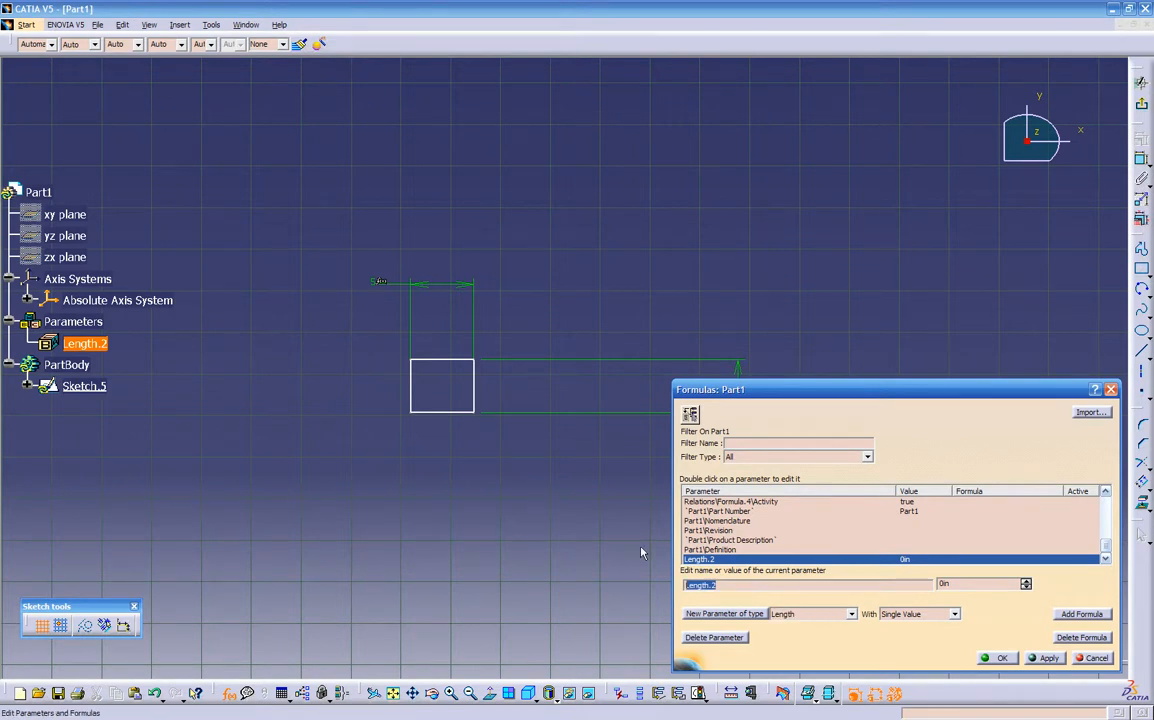
type("le")
key("Tab")
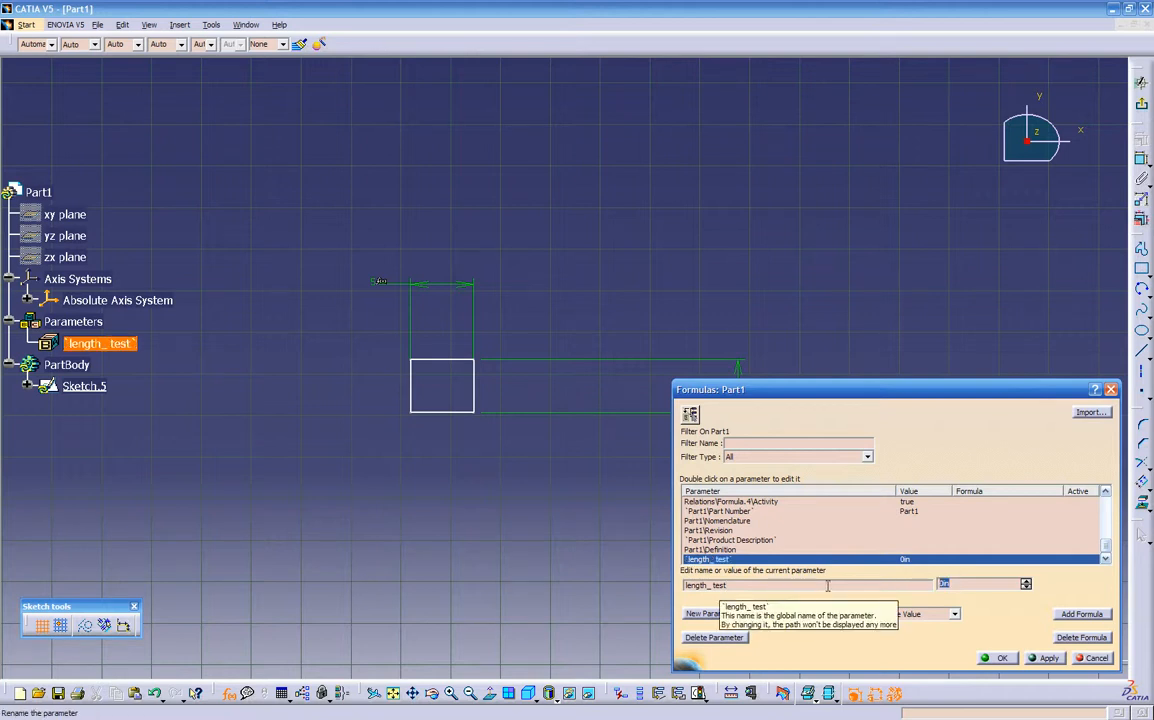
Step: Set the "length_ test" parameter to 10 in and apply the change
type("10")
key("Return")
left_click(1040, 658)
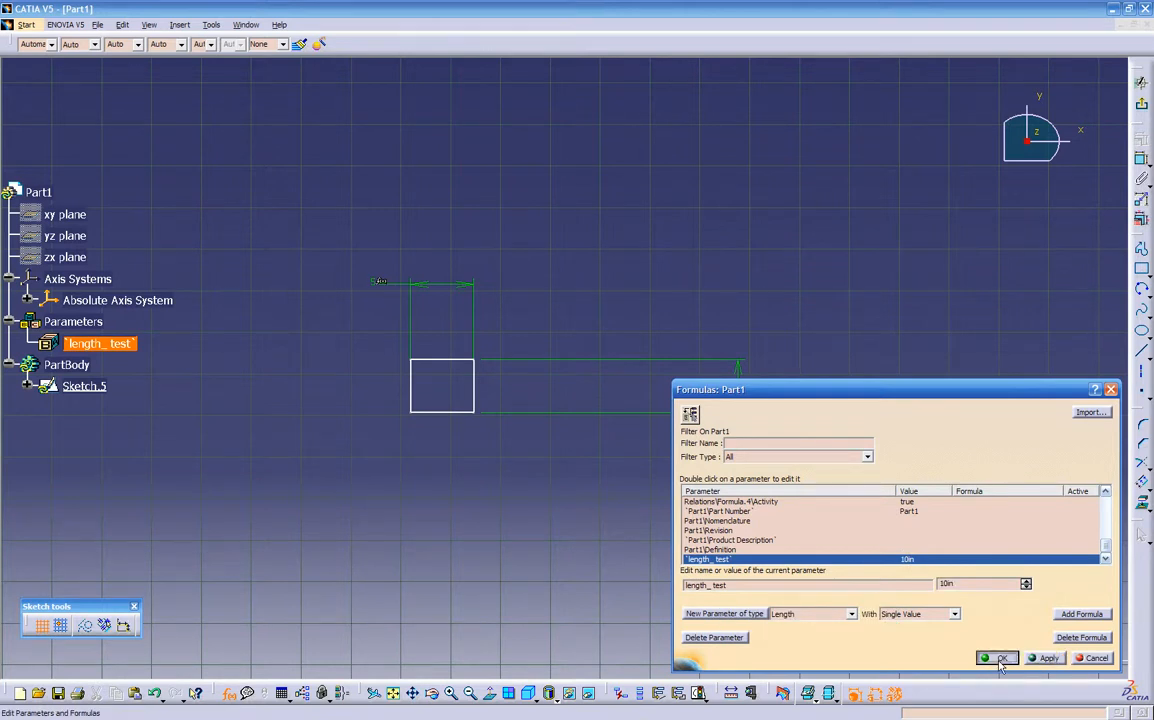
left_click(998, 658)
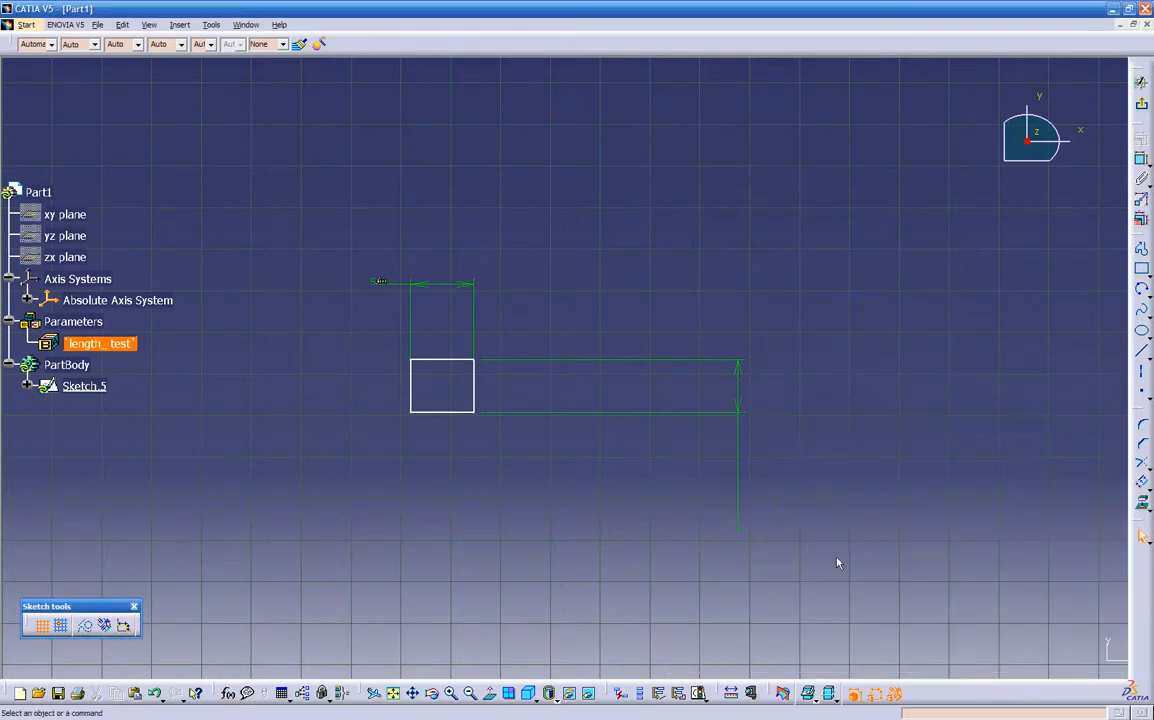
Step: Drive the rectangle's height dimension with a formula equal to the "length_ test" parameter and accept the constraint
double_click(740, 527)
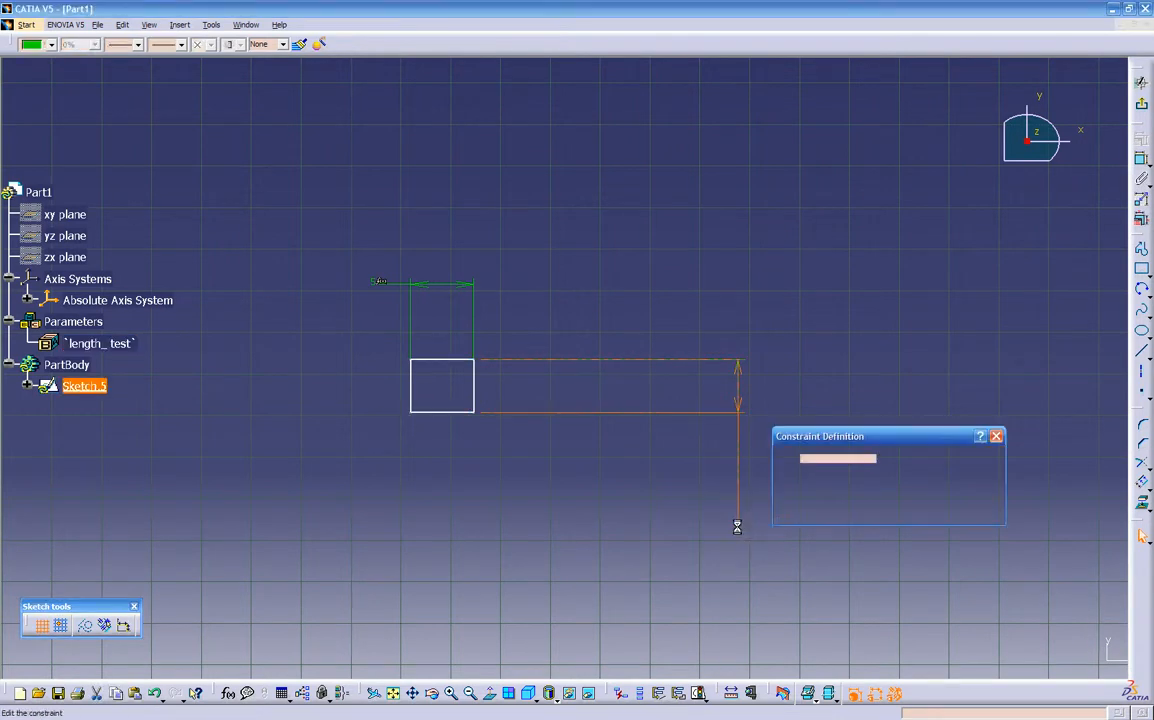
right_click(827, 462)
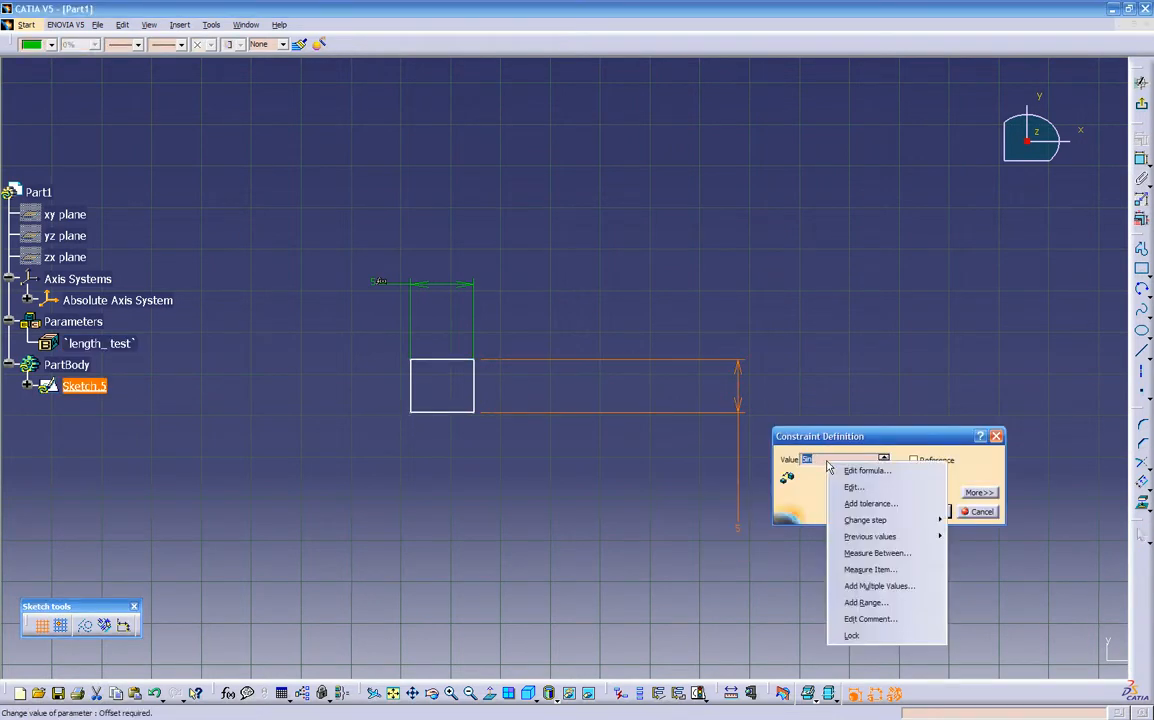
left_click(845, 471)
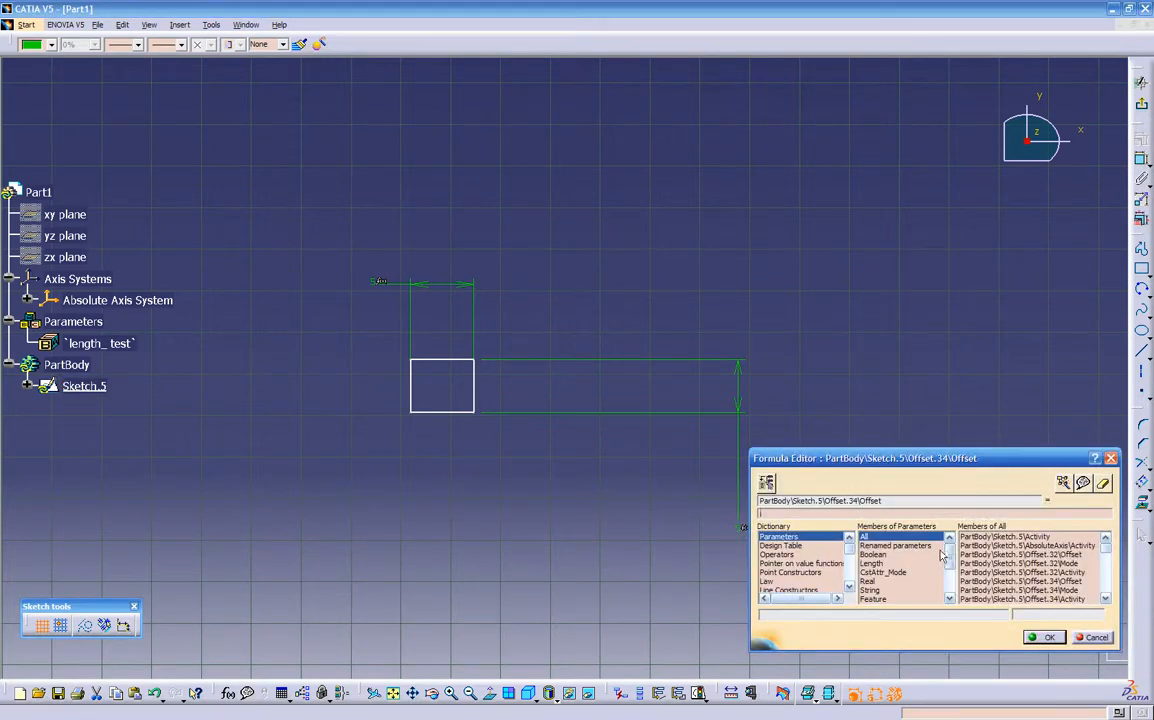
mouse_move(950, 557)
left_mouse_down()
mouse_move(950, 585)
mouse_move(950, 557)
left_mouse_up()
left_click(866, 554)
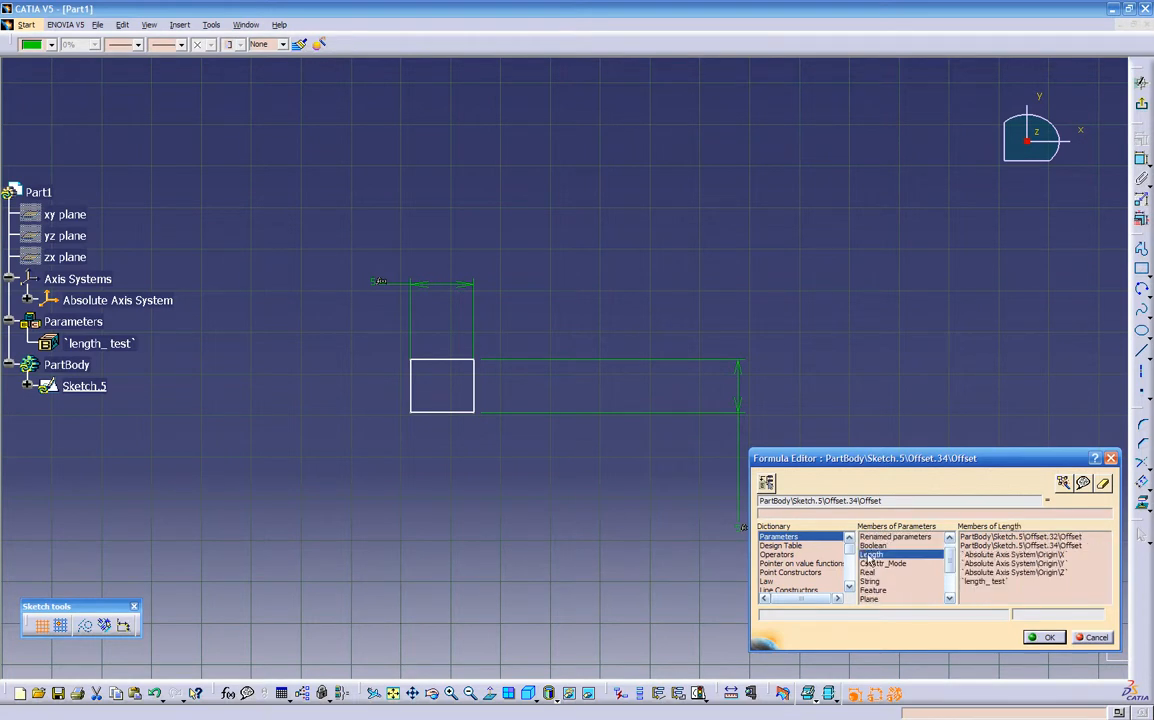
double_click(974, 584)
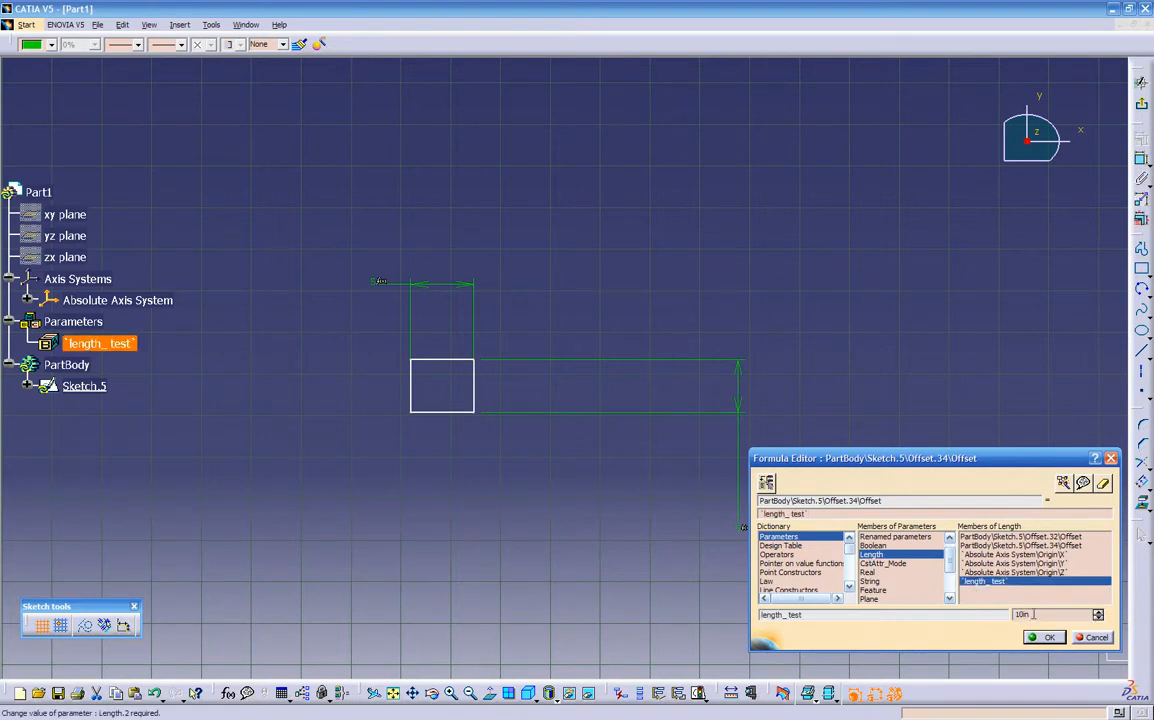
left_click(1046, 637)
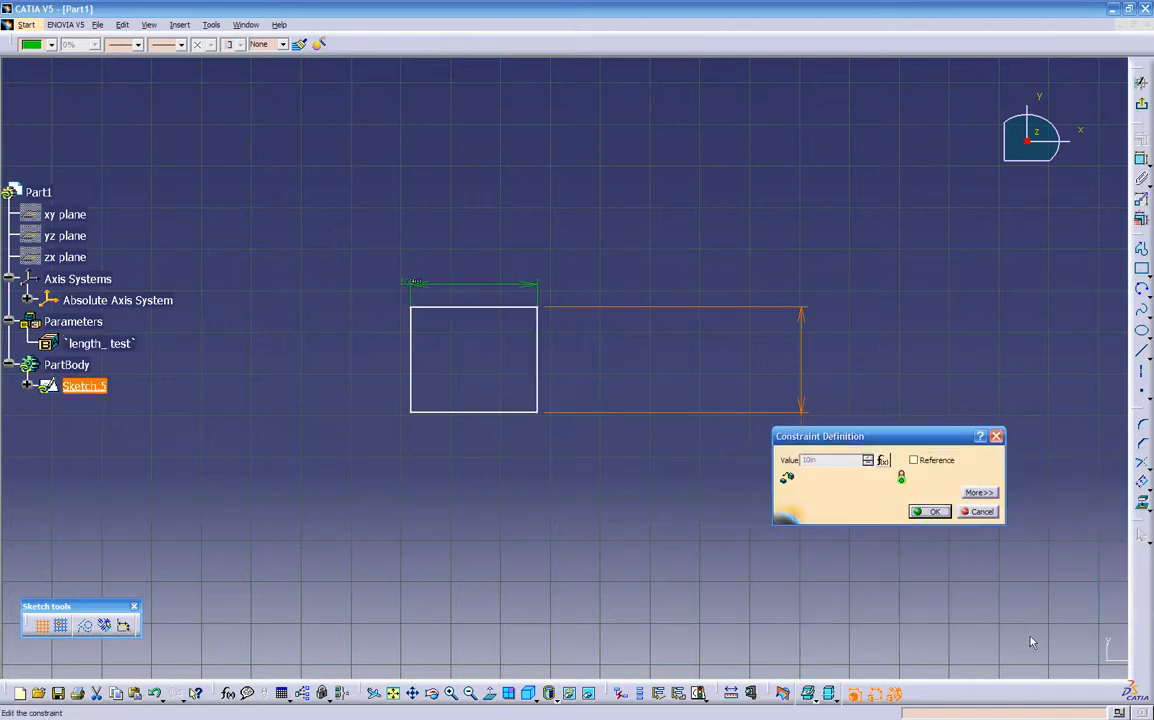
left_click_drag(912, 441, 630, 502)
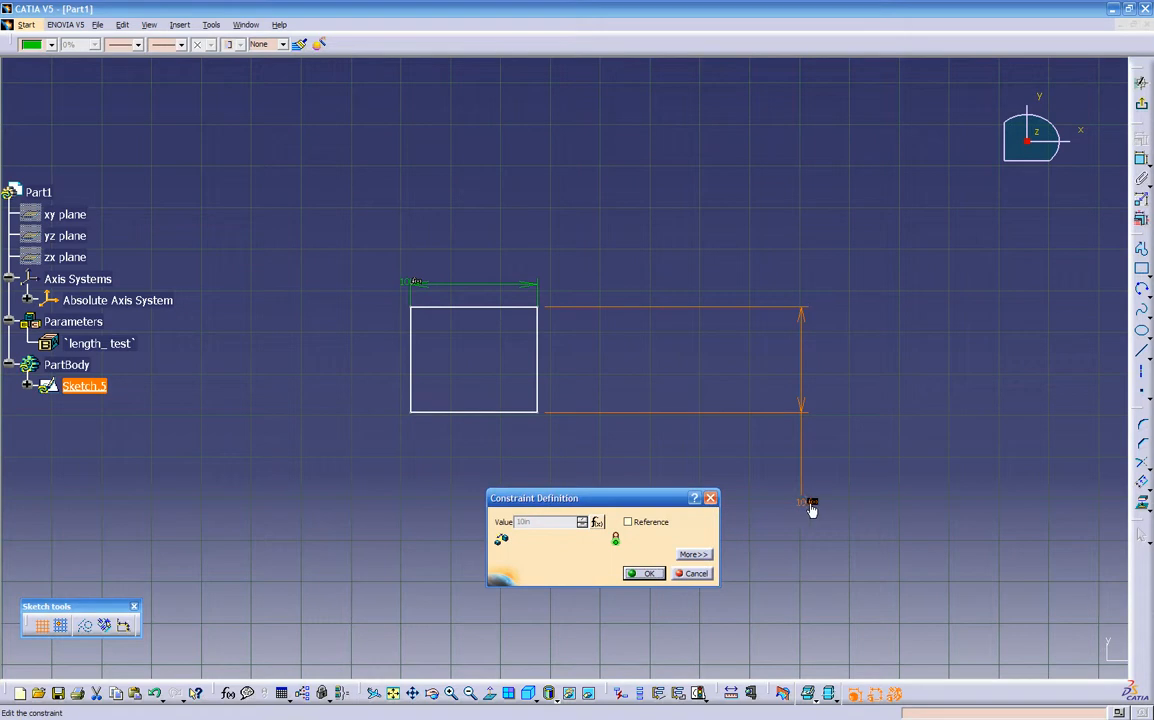
left_click(648, 573)
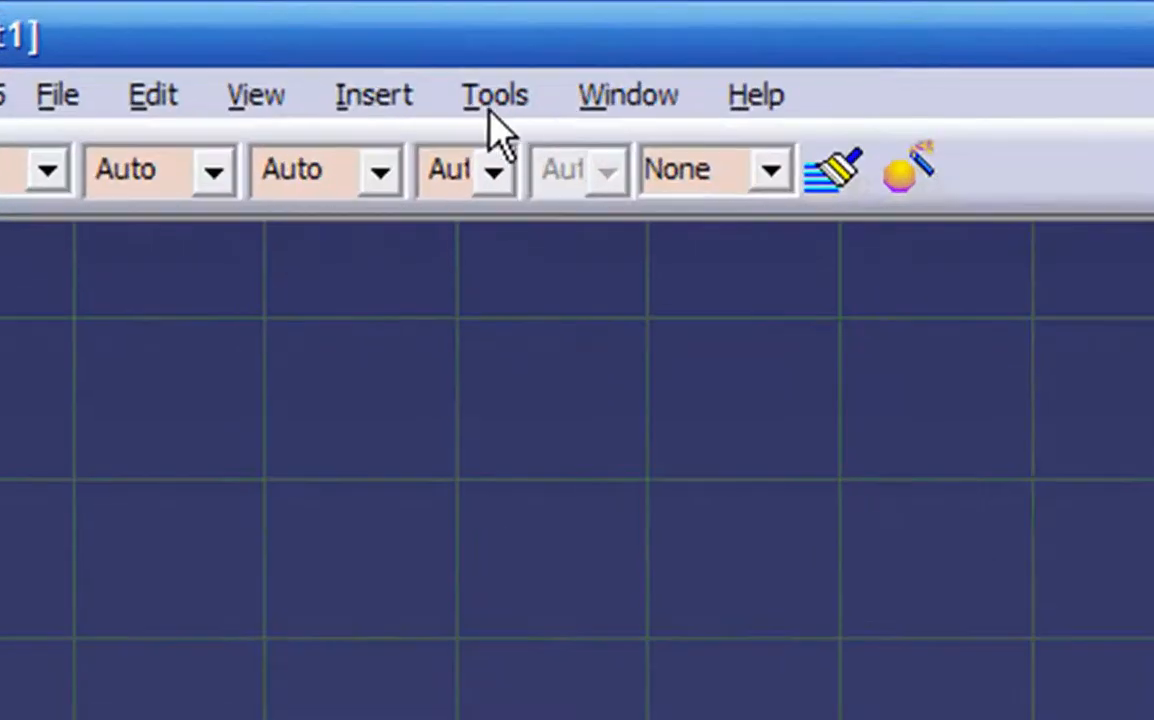
Step: Turn off the display of Parameters in the specification tree in the Part Infrastructure options
left_click(211, 25)
left_click(570, 563)
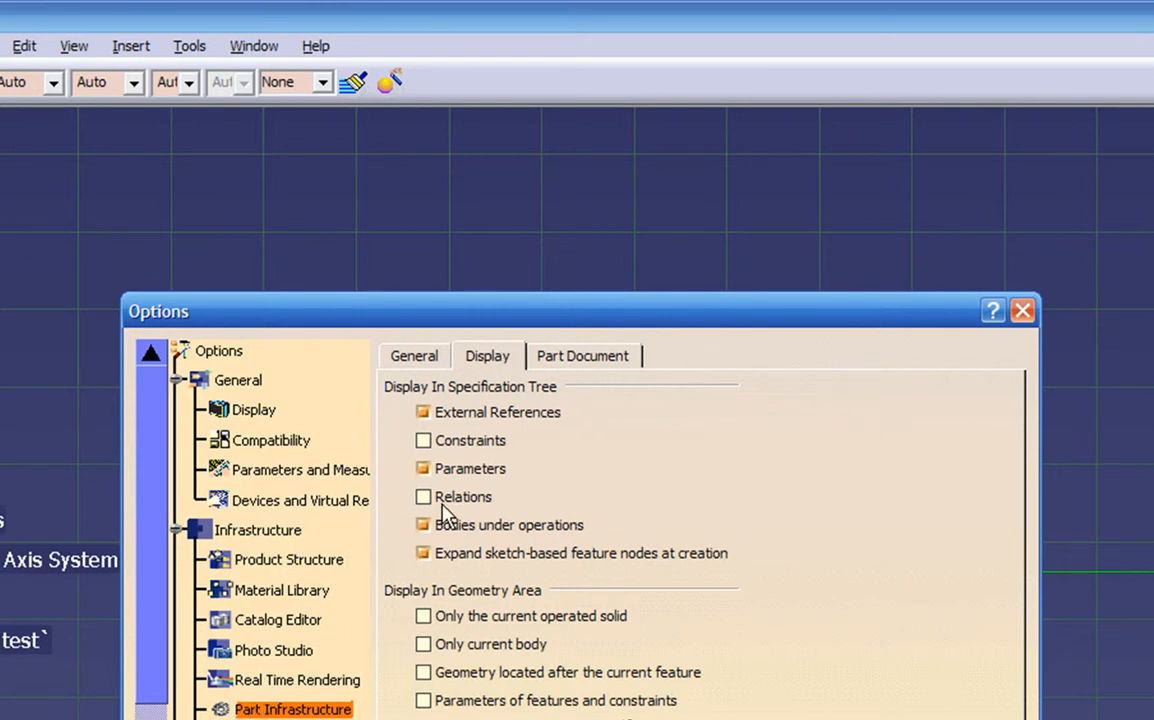
left_click(460, 472)
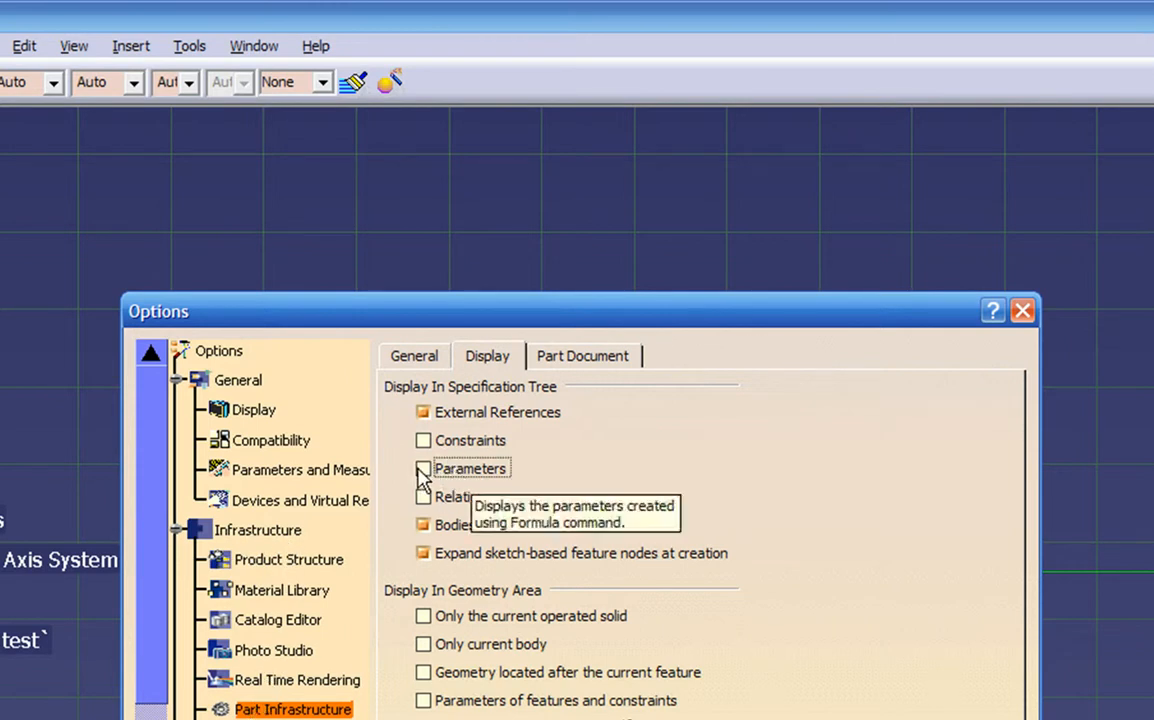
left_click(838, 716)
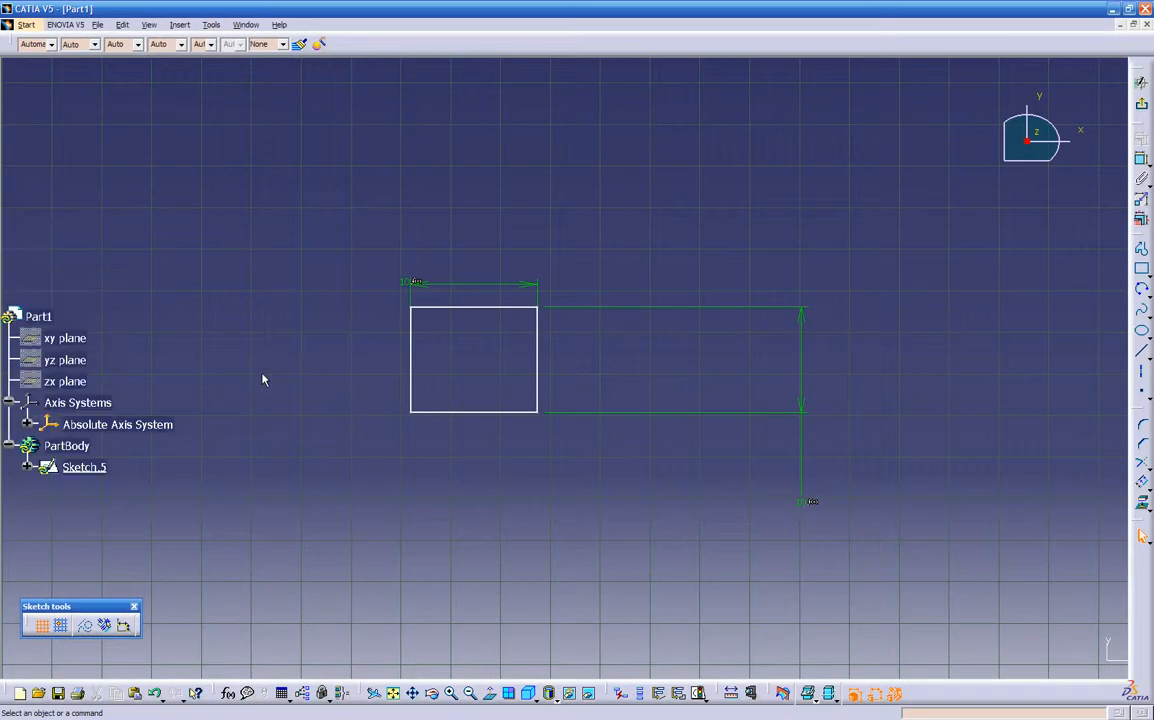
Step: Turn on the display of Parameters in the specification tree in the Part Infrastructure options
left_click(211, 24)
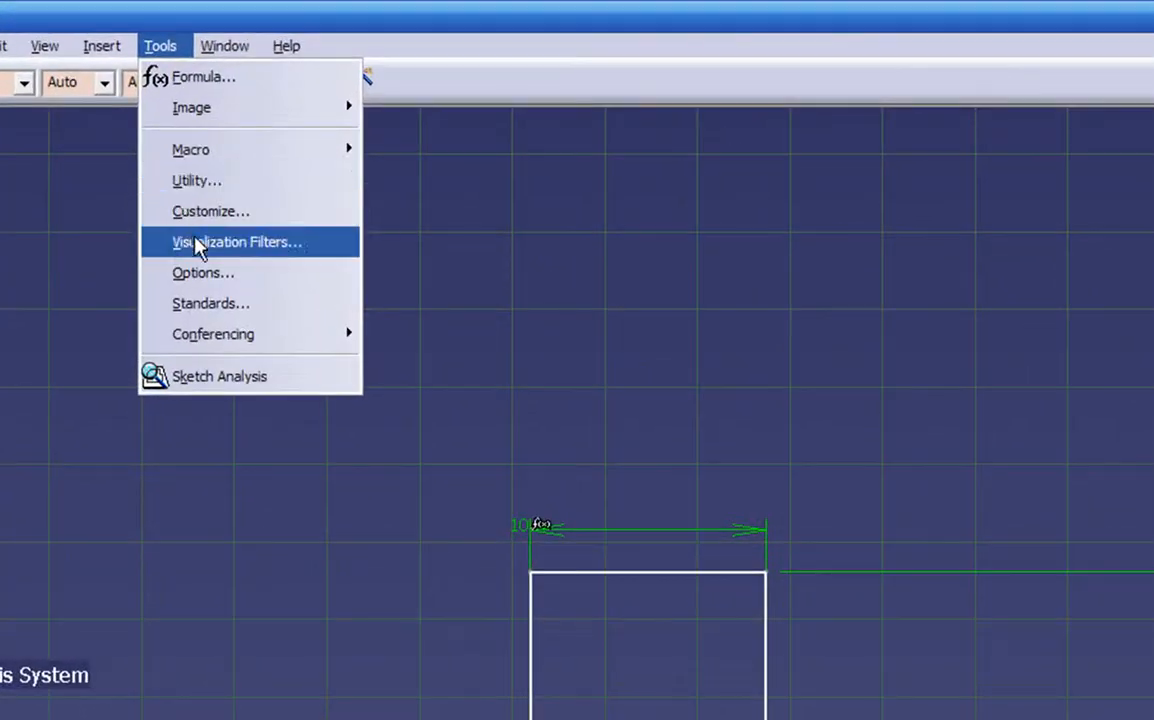
left_click(200, 267)
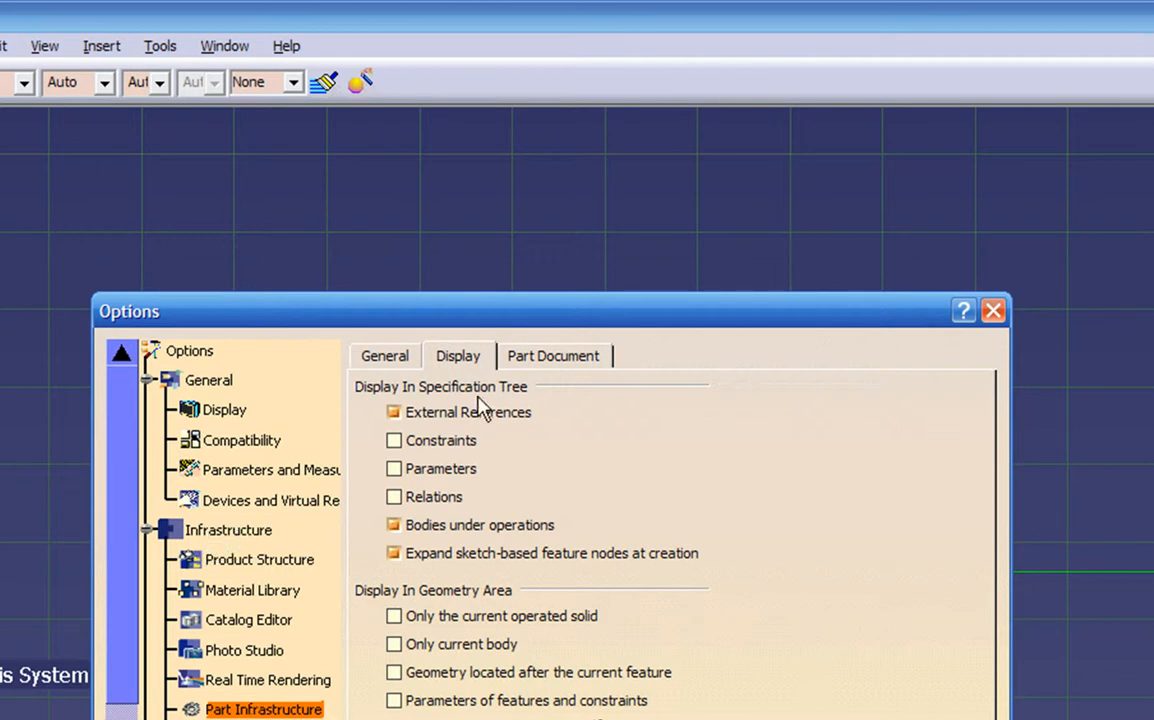
left_click(408, 478)
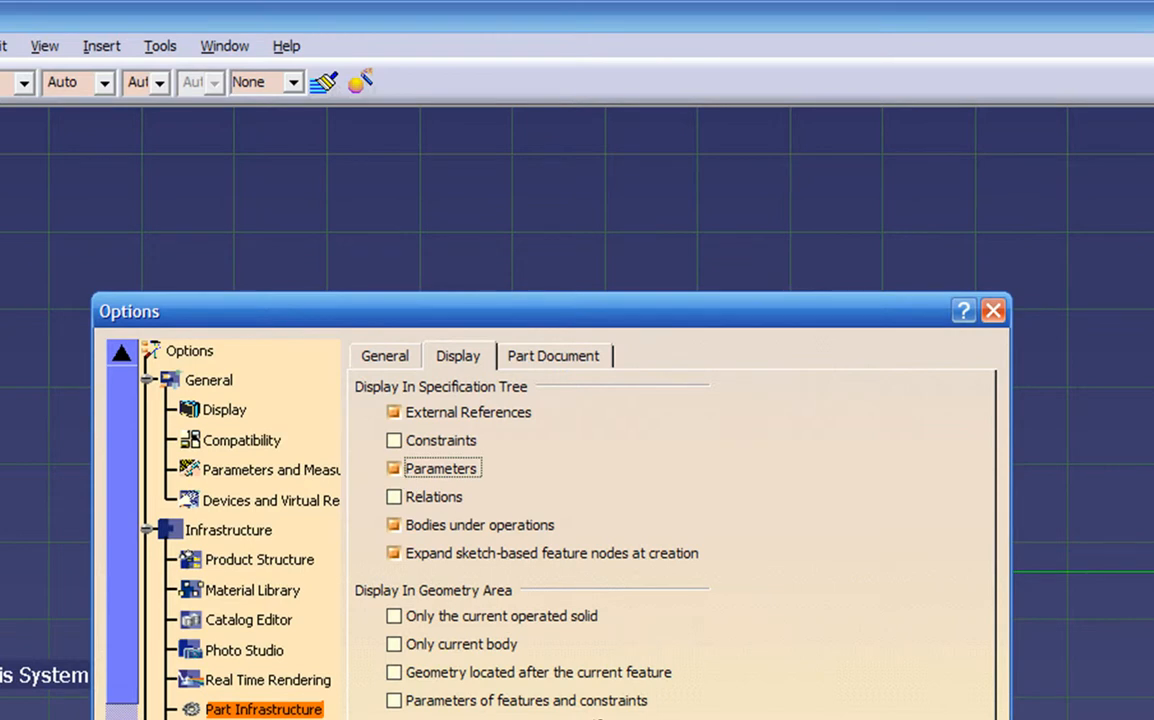
left_click(589, 518)
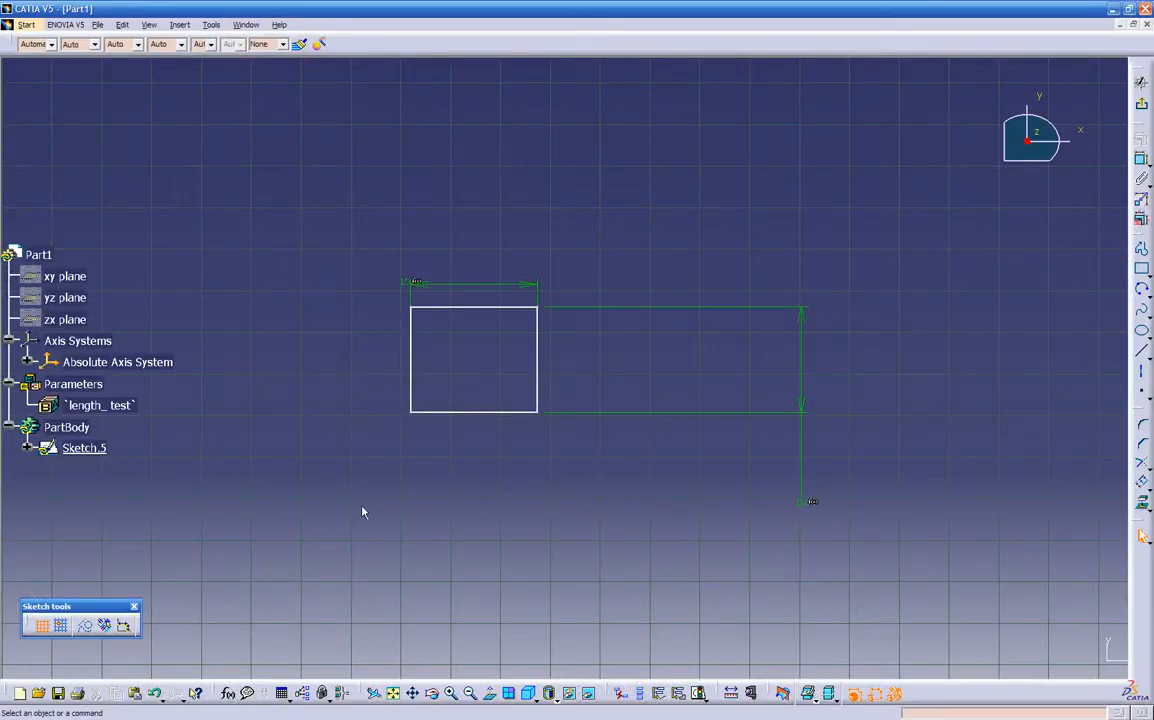
Step: Leave the sketch and set the "length_ test" parameter to 50 in
double_click(116, 408)
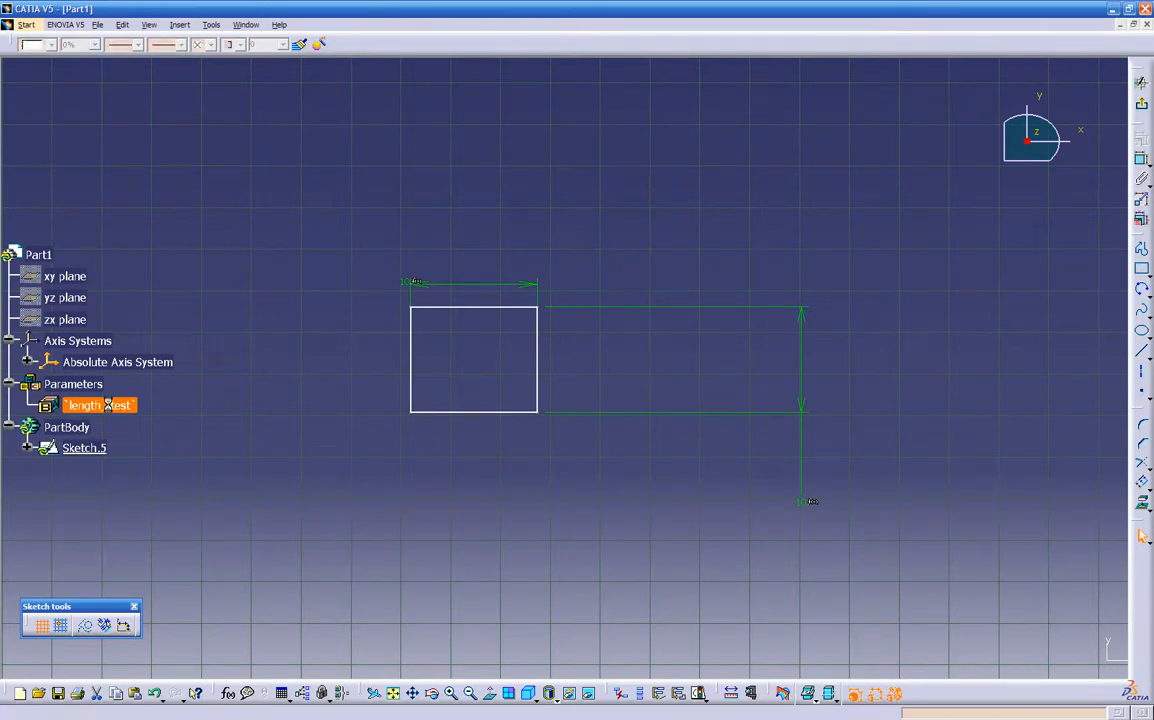
mouse_move(202, 430)
middle_mouse_down()
mouse_move(296, 438)
mouse_move(283, 518)
mouse_move(304, 536)
mouse_move(320, 413)
mouse_move(376, 471)
mouse_move(471, 502)
mouse_move(505, 425)
mouse_move(416, 626)
mouse_move(425, 482)
mouse_move(572, 507)
mouse_move(600, 458)
mouse_move(636, 451)
middle_mouse_up()
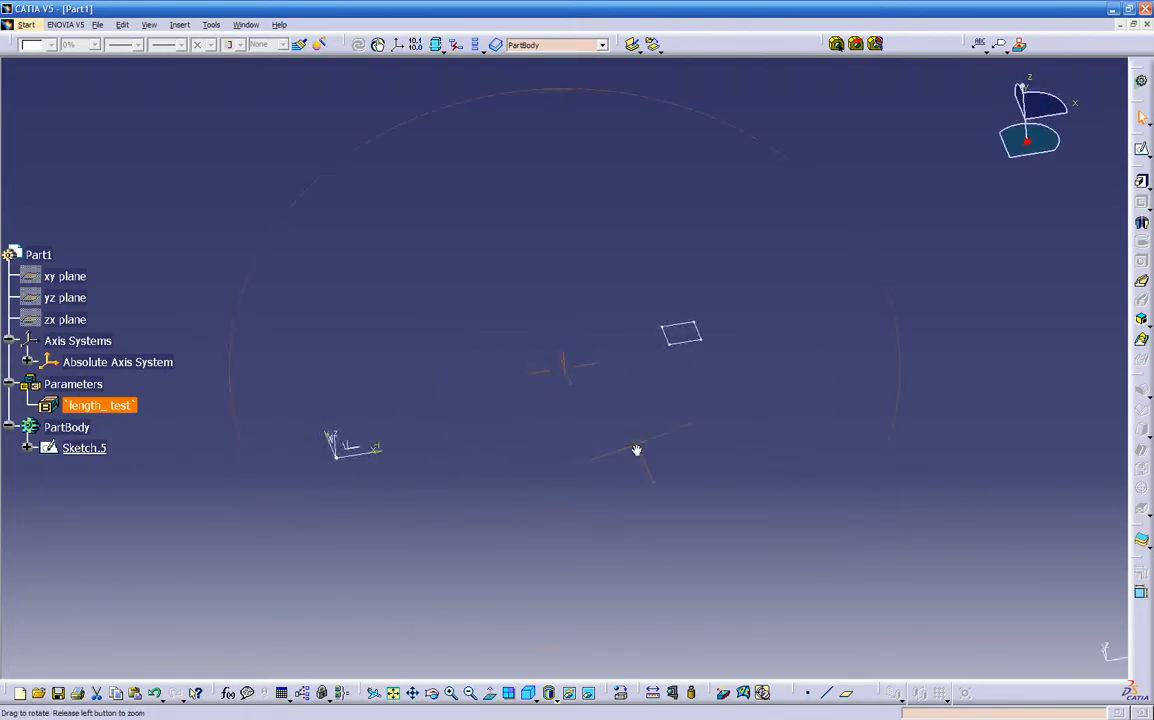
double_click(120, 406)
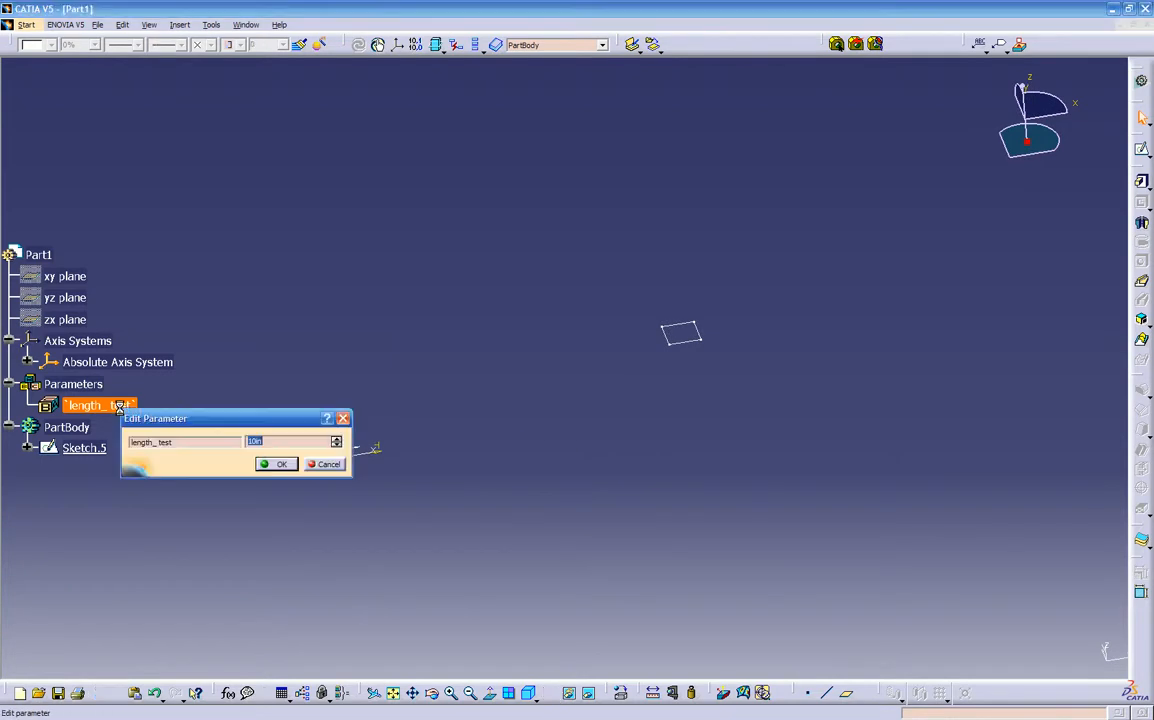
left_click_drag(184, 421, 184, 488)
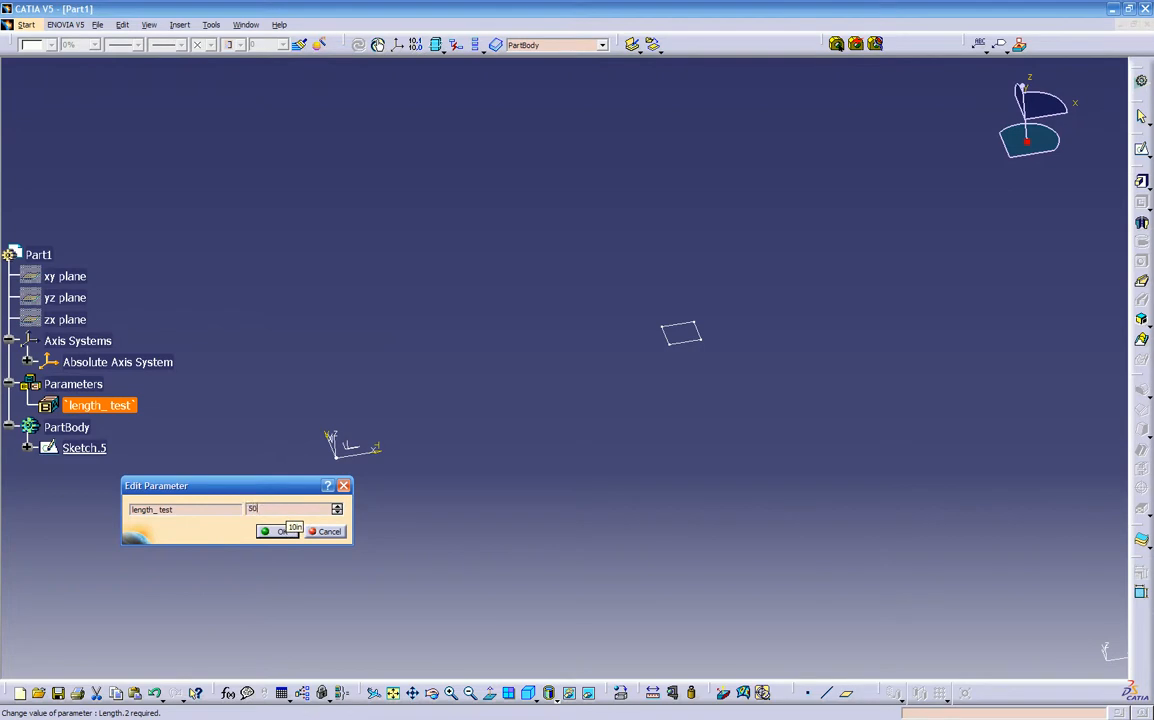
left_click(281, 531)
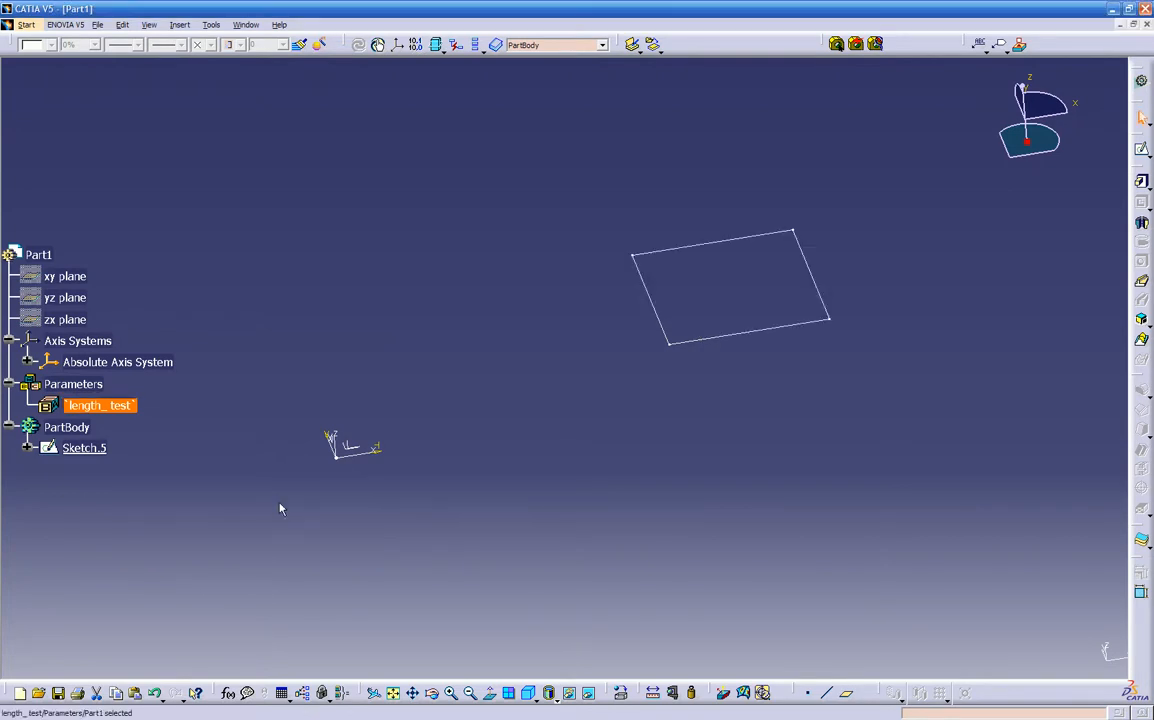
Step: Pad the rectangle sketch with a length of 15 in using the Dimension limit type
middle_click_drag(355, 505, 361, 489)
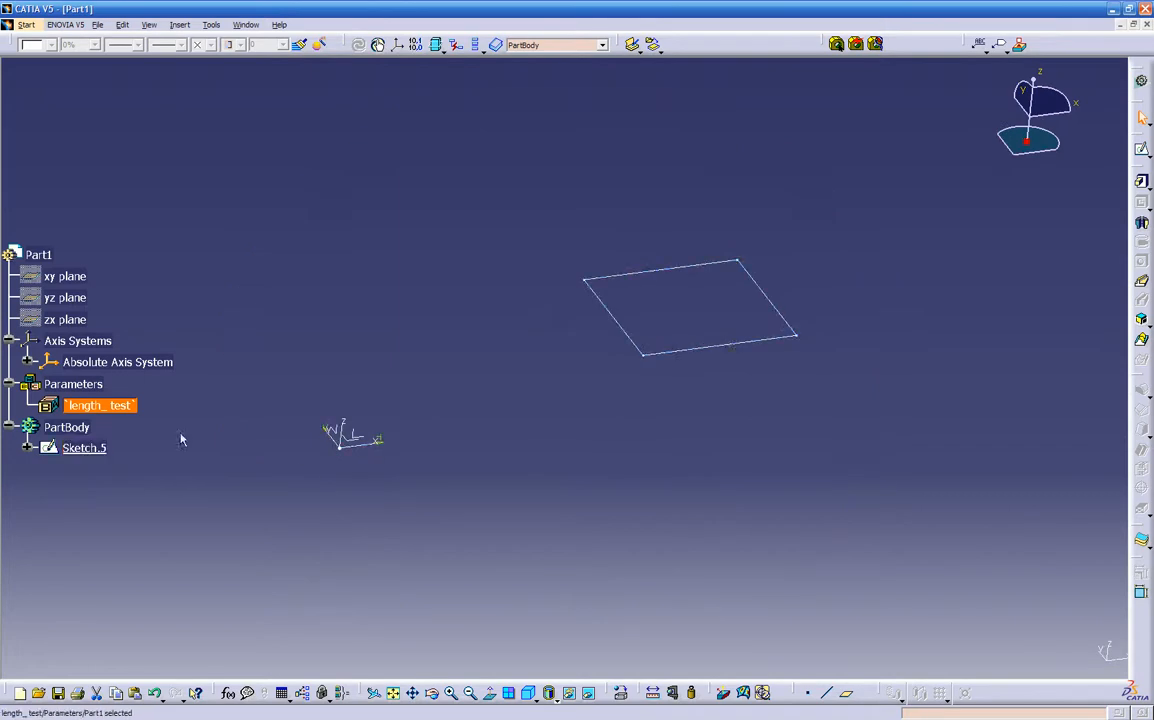
left_click(740, 344)
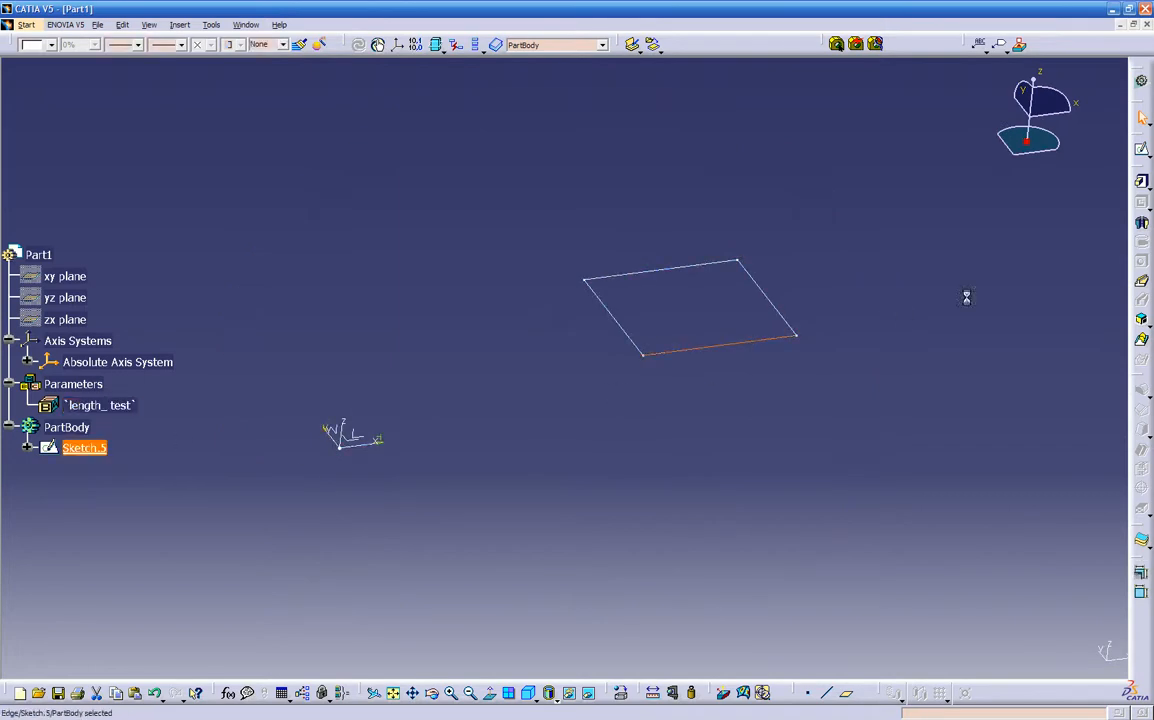
left_click(1141, 186)
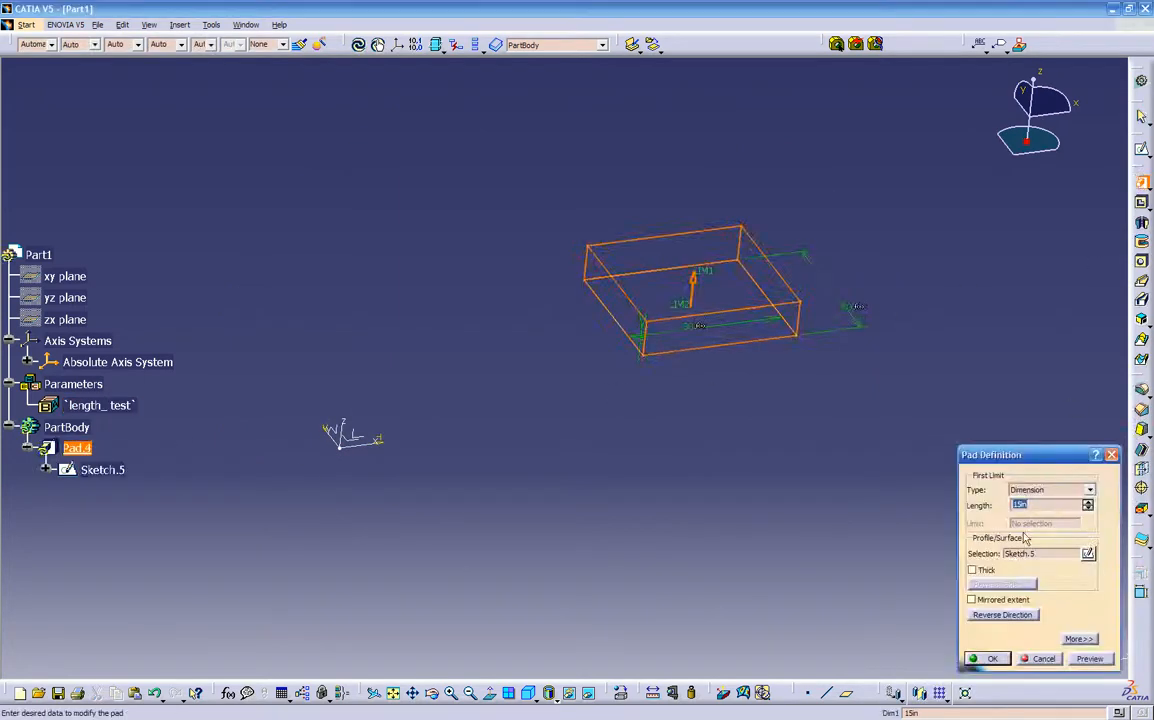
left_click(987, 658)
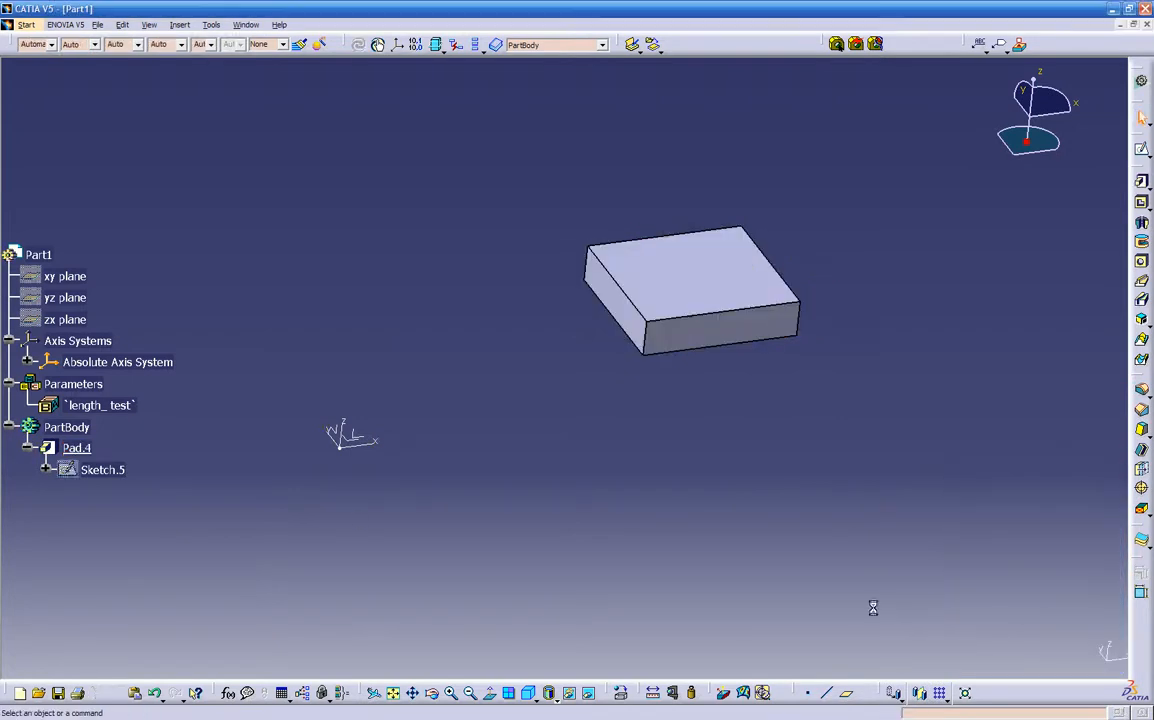
Step: Set the "length_ test" parameter to 20 in and inspect the resized block
double_click(99, 406)
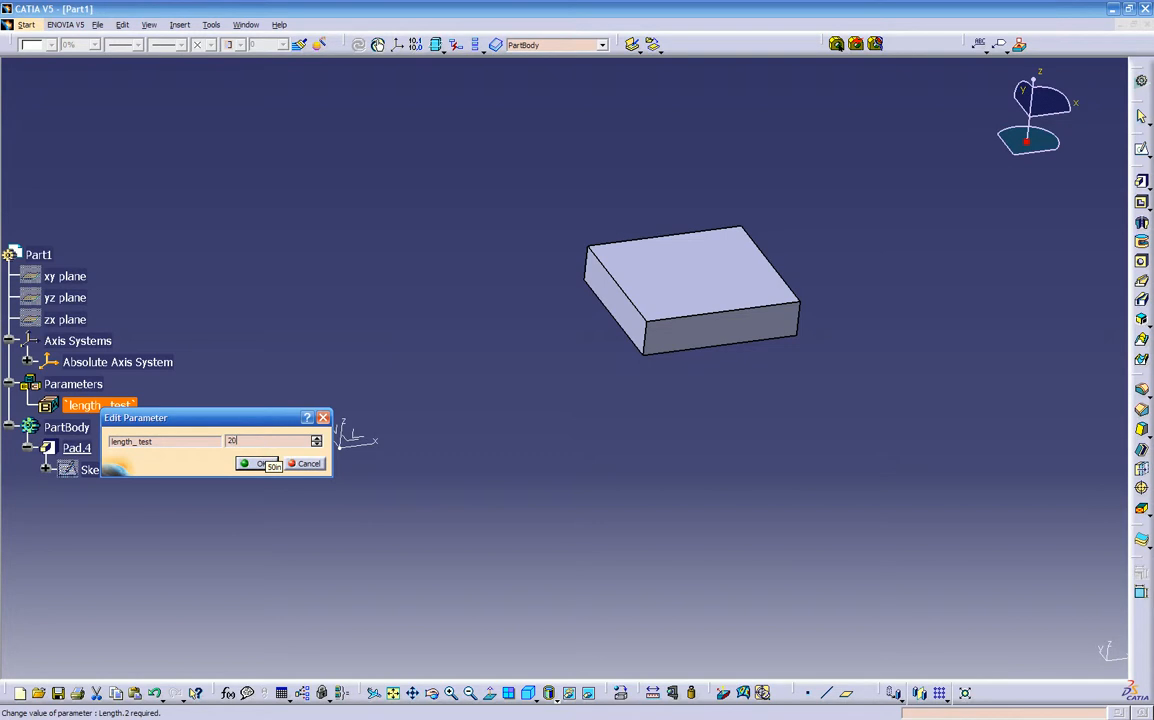
left_click(258, 463)
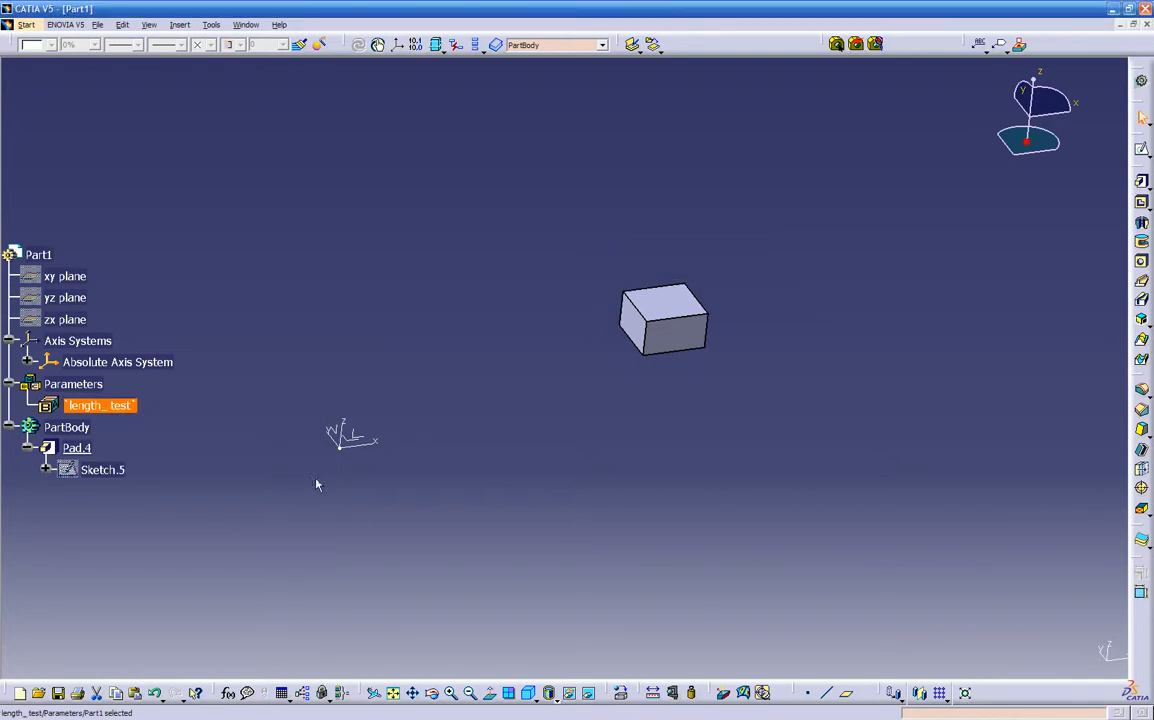
middle_click_drag(391, 507, 311, 437)
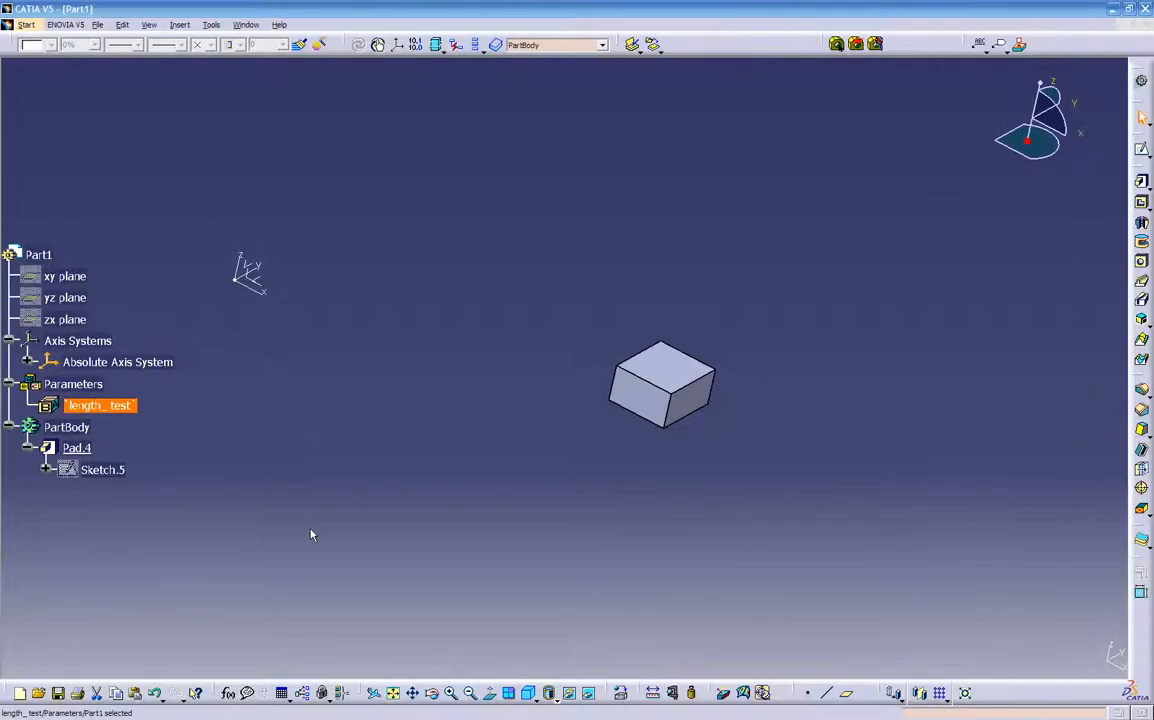
middle_click_drag(436, 465, 451, 482)
Step: Swap to the hidden space, make the pad's rectangle sketch visible there, and return to the visible space
right_click(83, 467)
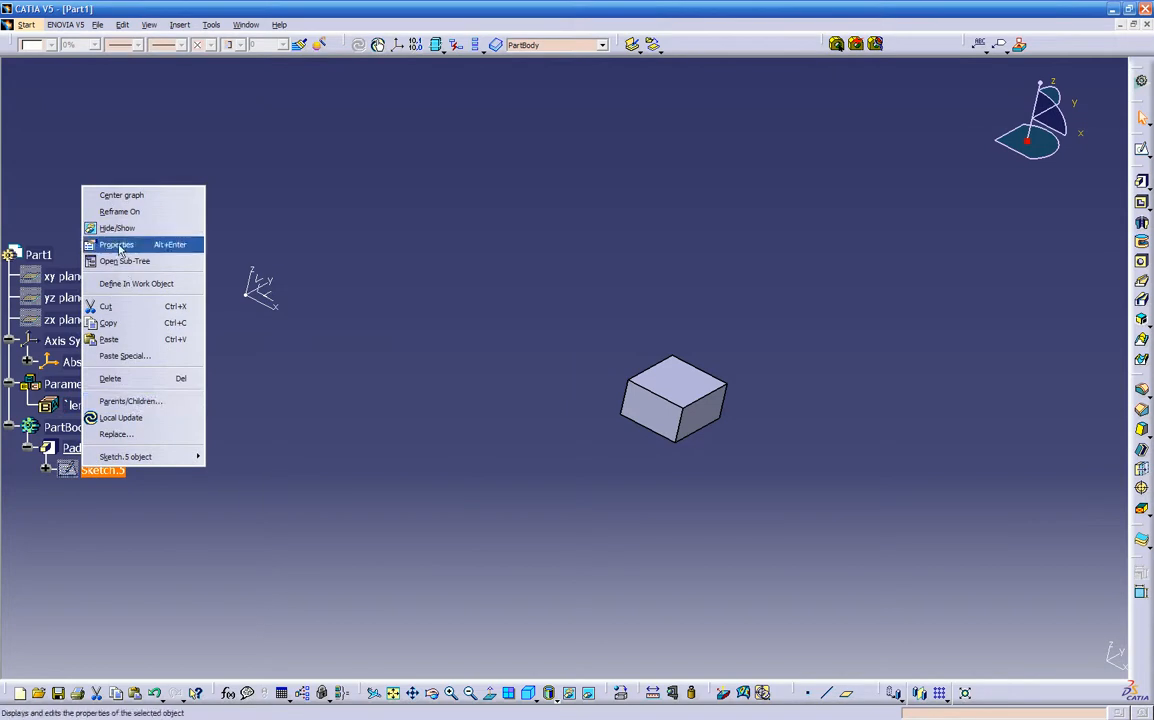
left_click(305, 358)
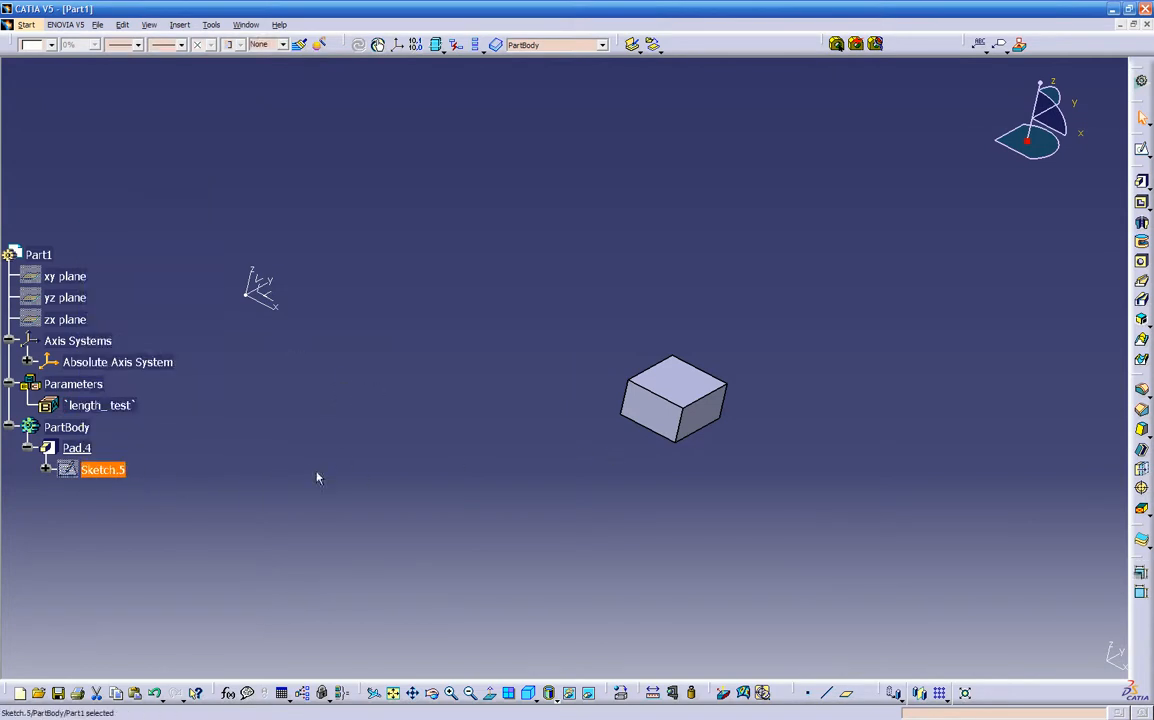
left_click(590, 694)
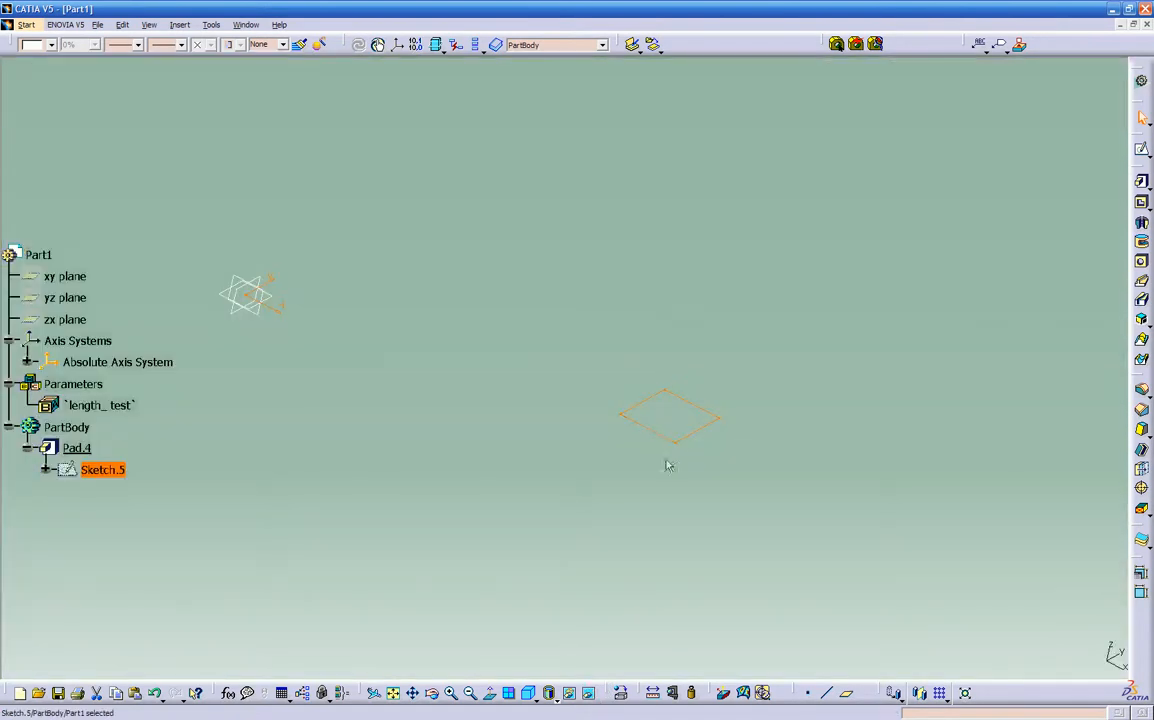
left_click(632, 472)
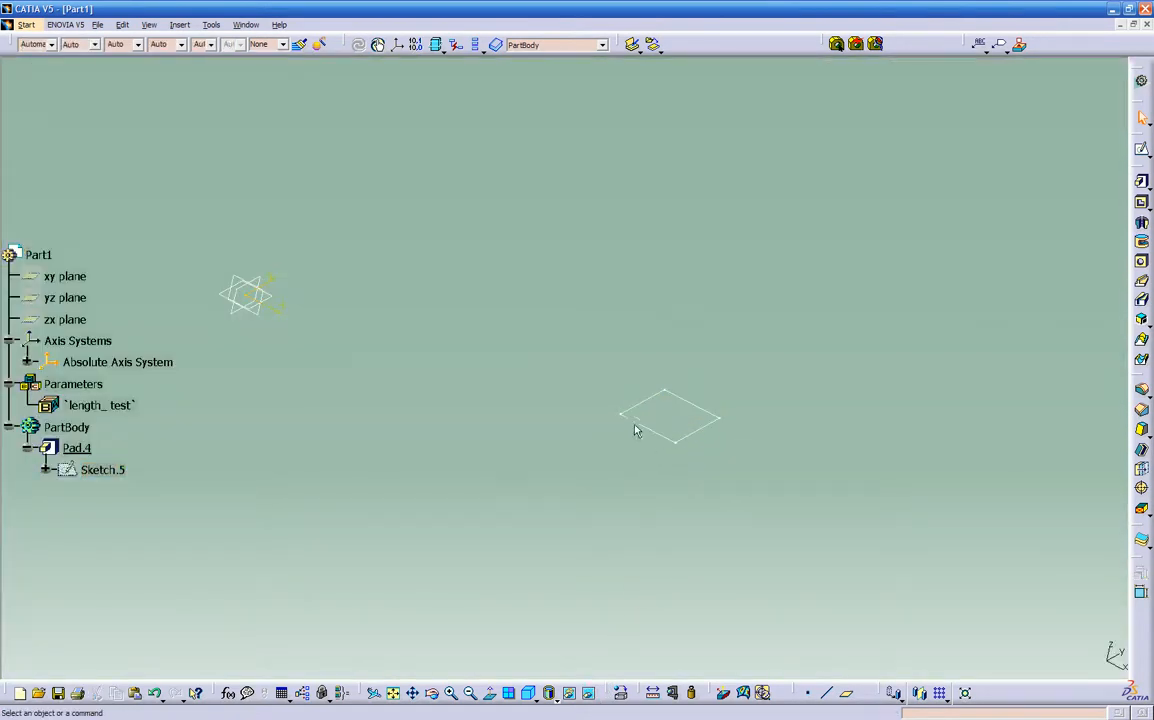
right_click(638, 424)
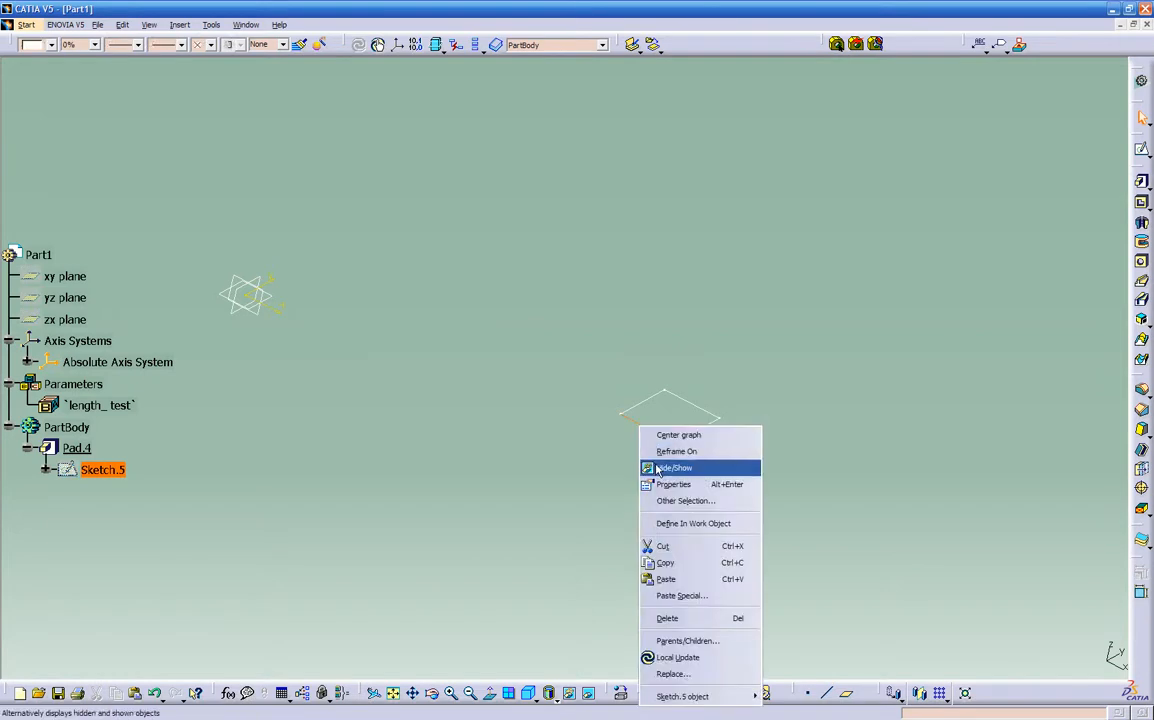
left_click(660, 468)
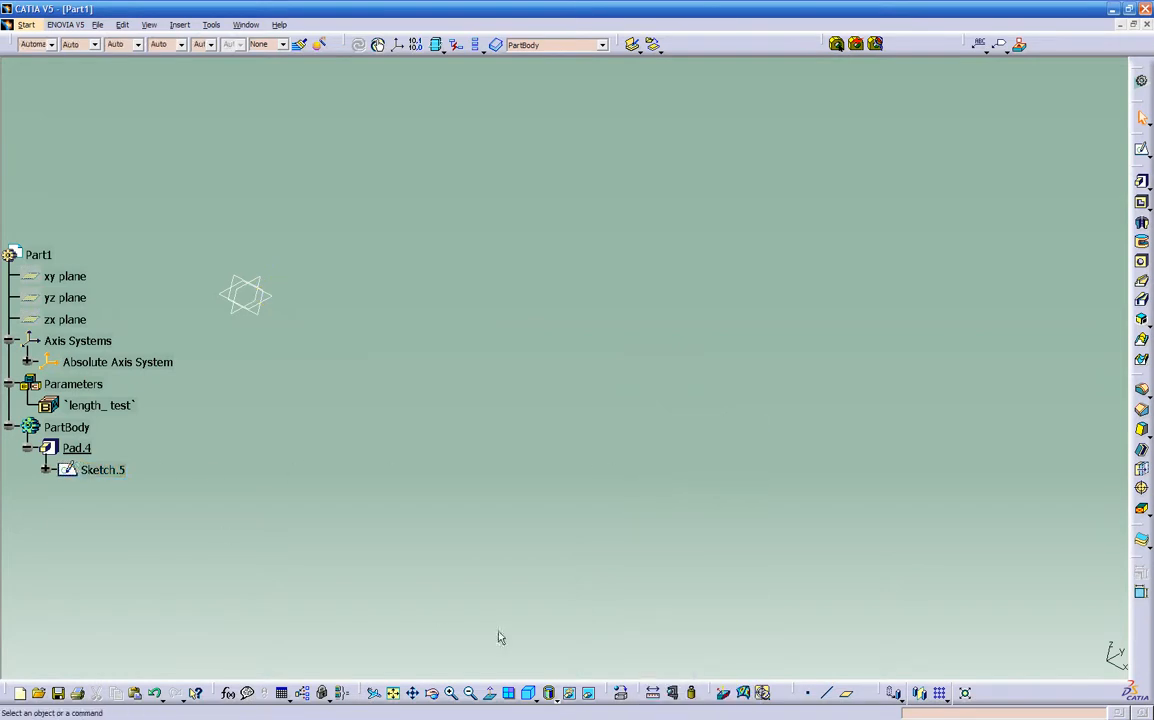
left_click(569, 691)
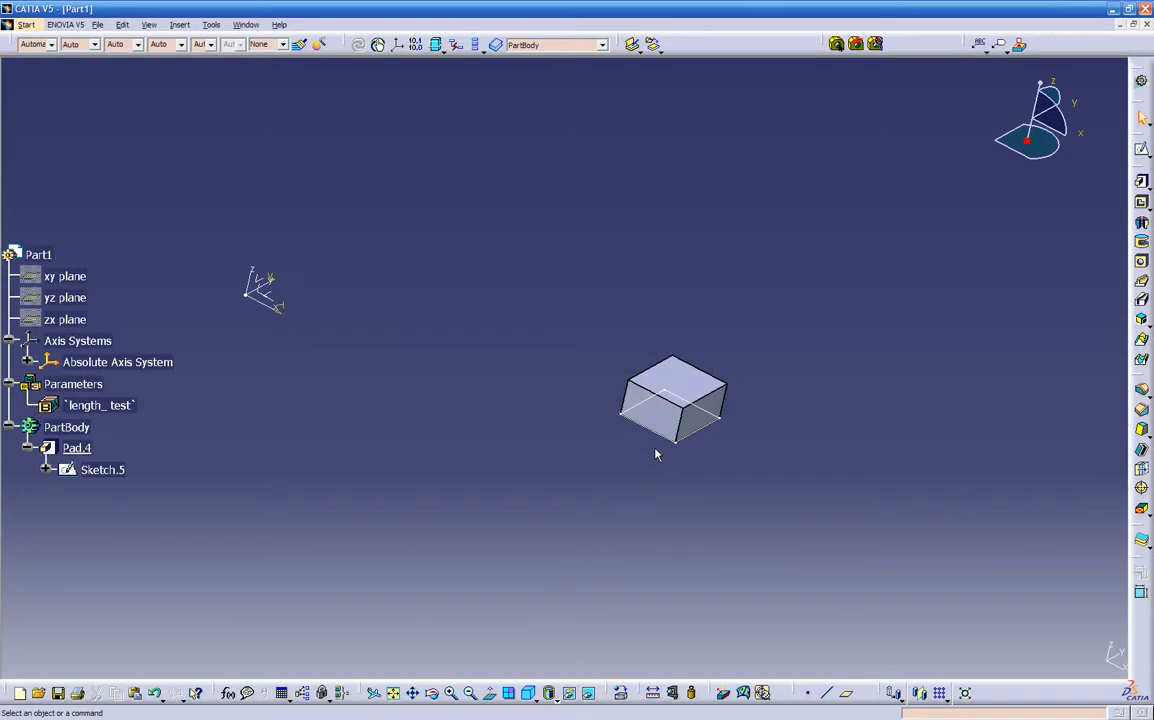
Step: Hide the pad's sketch in the model, then restore its visibility through the hidden space
right_click(658, 443)
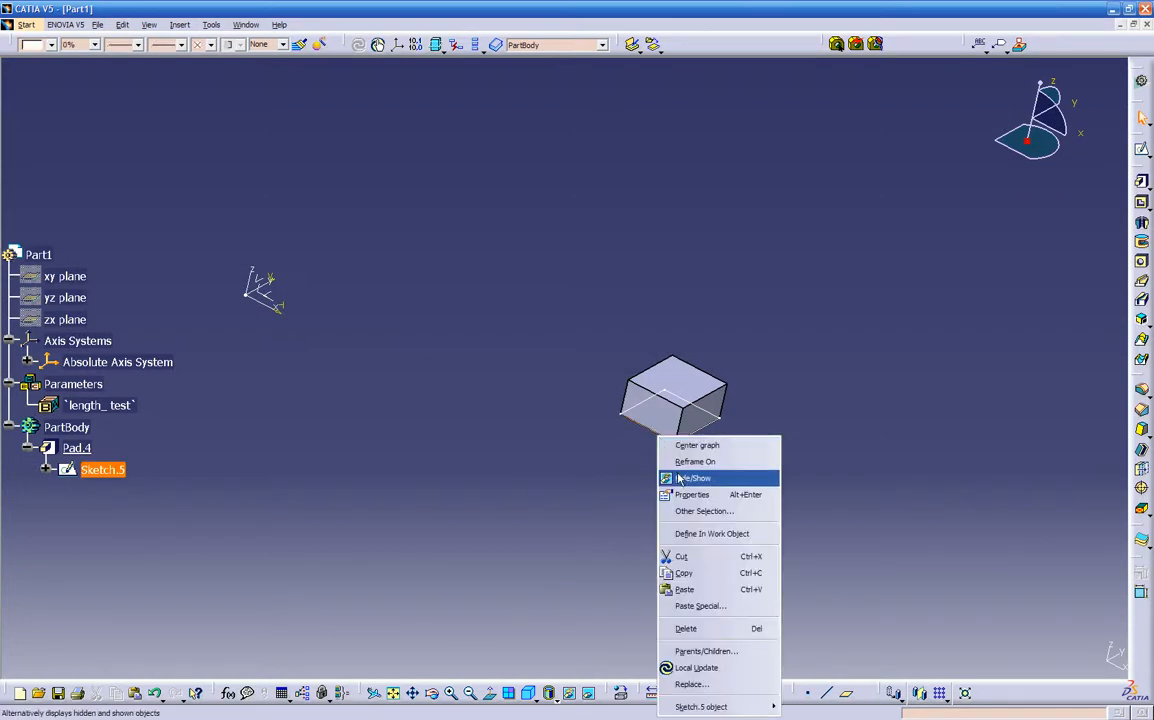
left_click(678, 478)
left_click(588, 693)
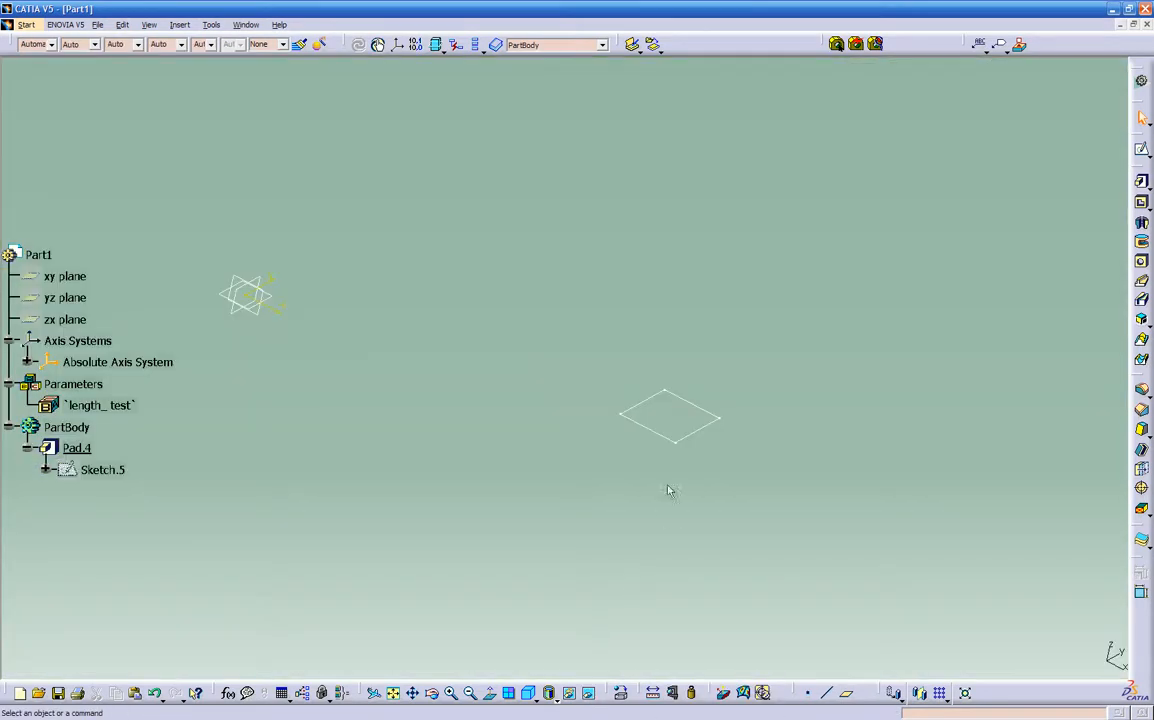
right_click(664, 442)
right_click(664, 443)
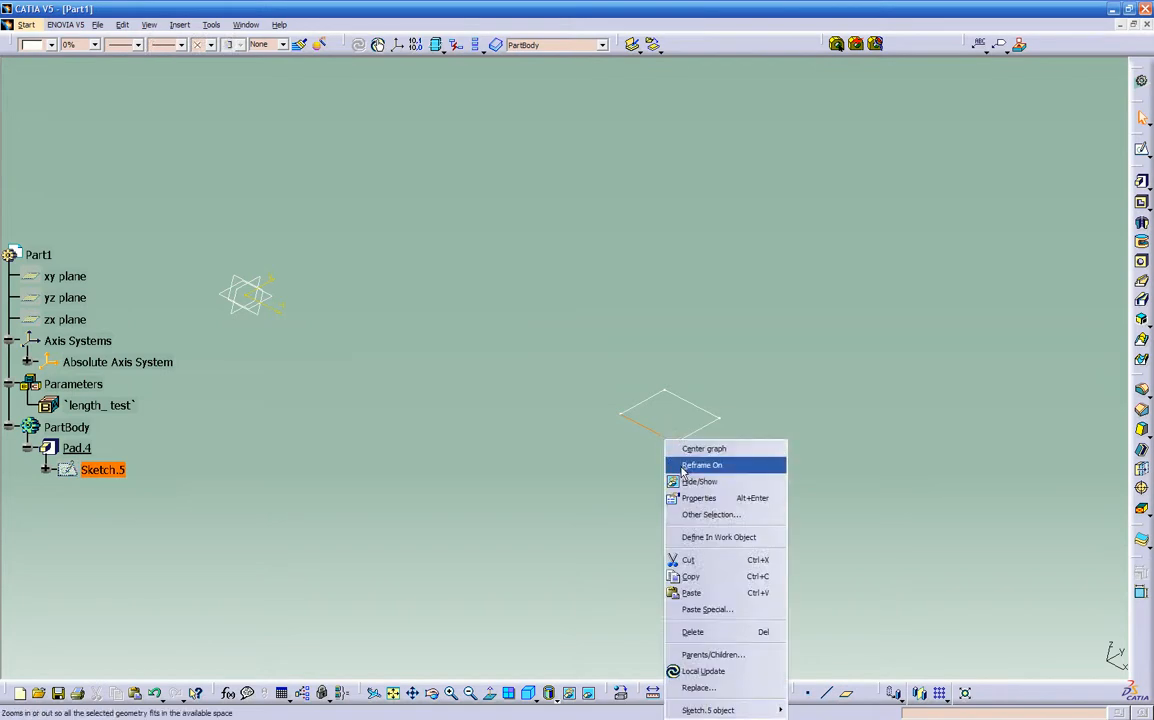
left_click(695, 481)
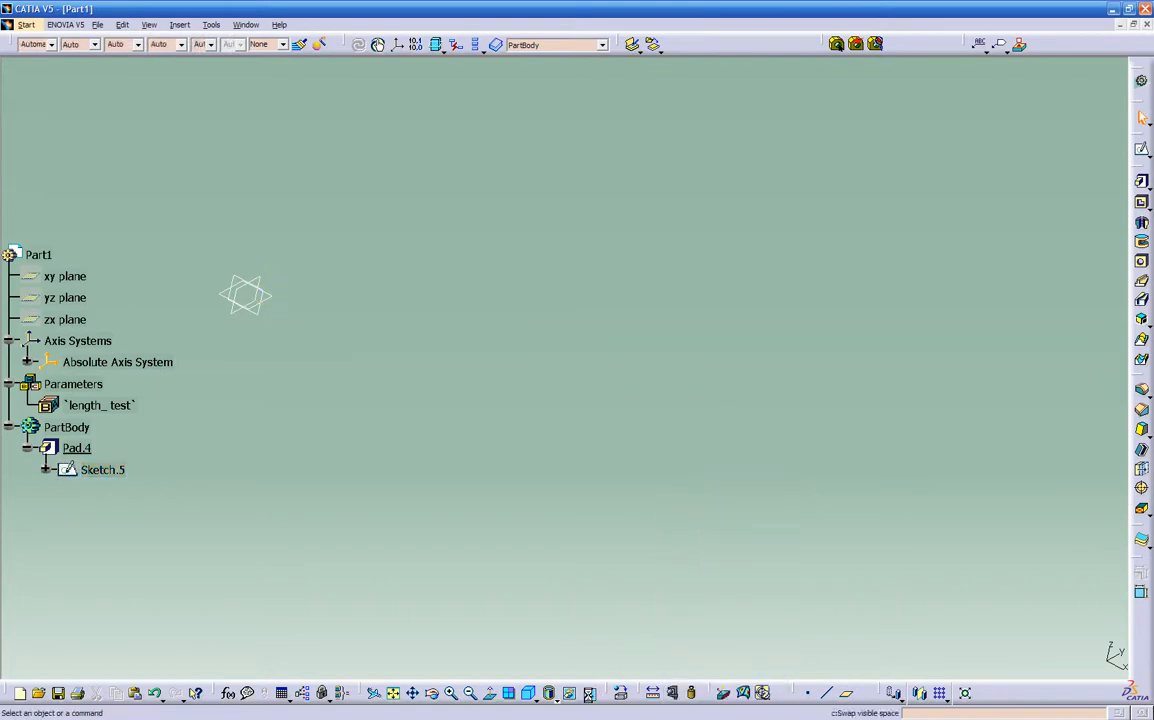
left_click(589, 693)
Step: Hide Sketch.5 and show it again using its specification tree entry
left_click(103, 470)
right_click(105, 471)
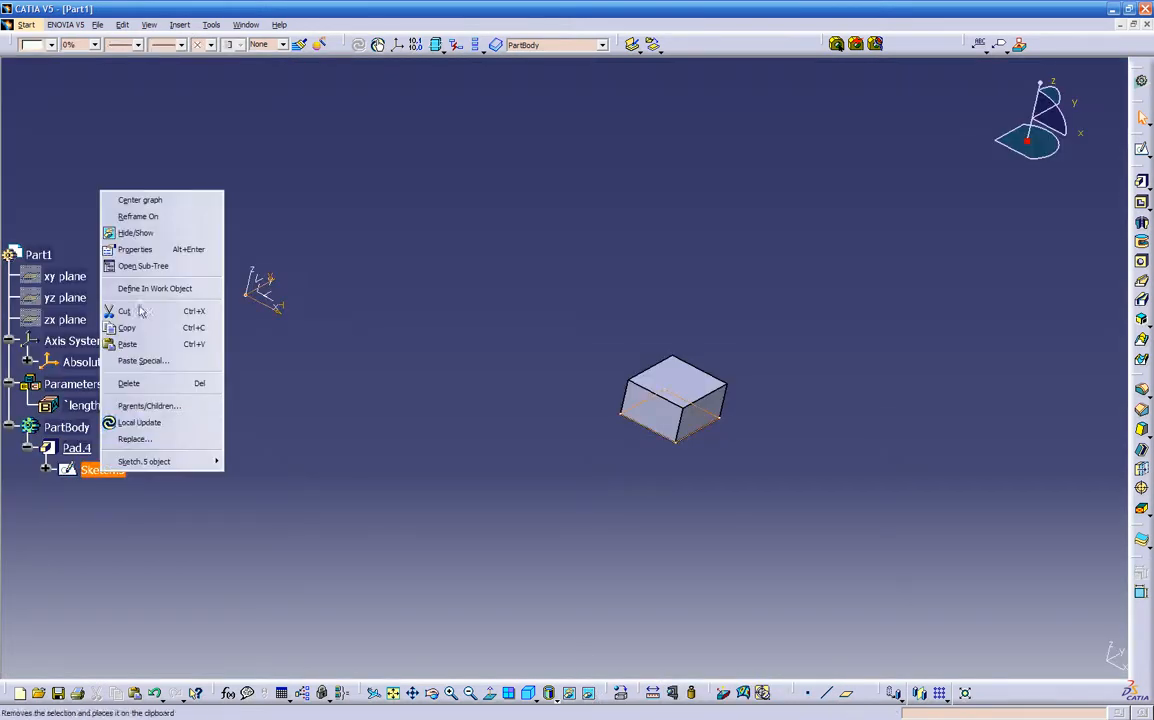
left_click(135, 232)
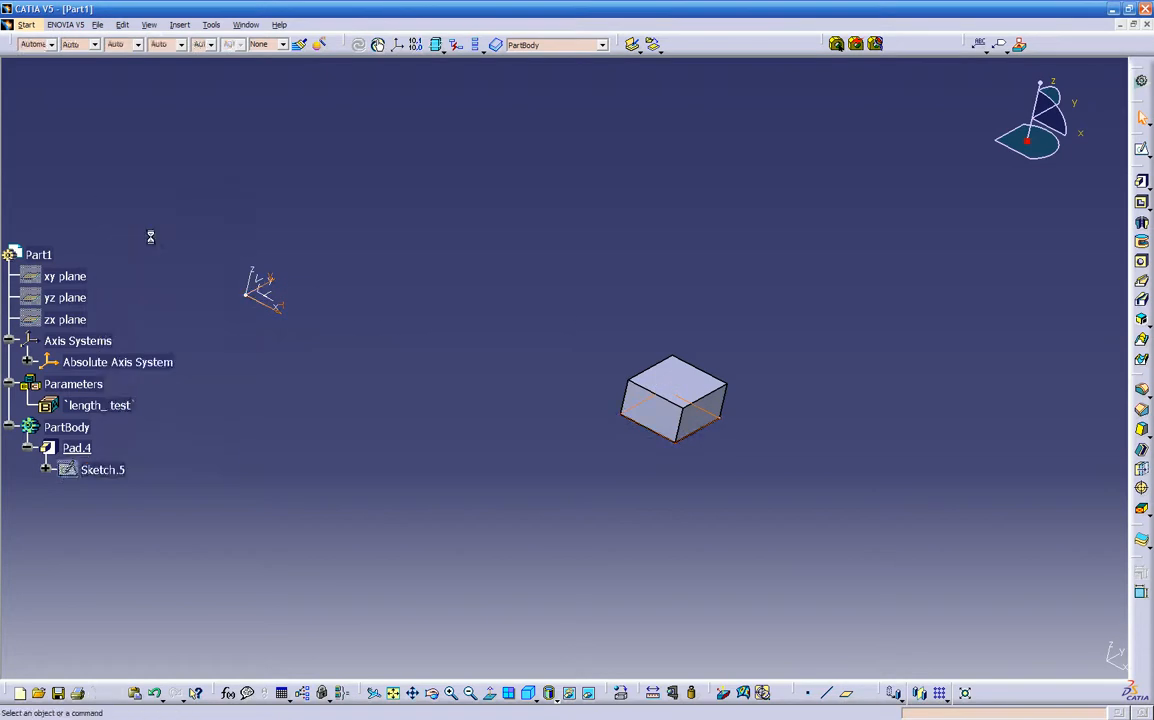
right_click(92, 470)
left_click(135, 230)
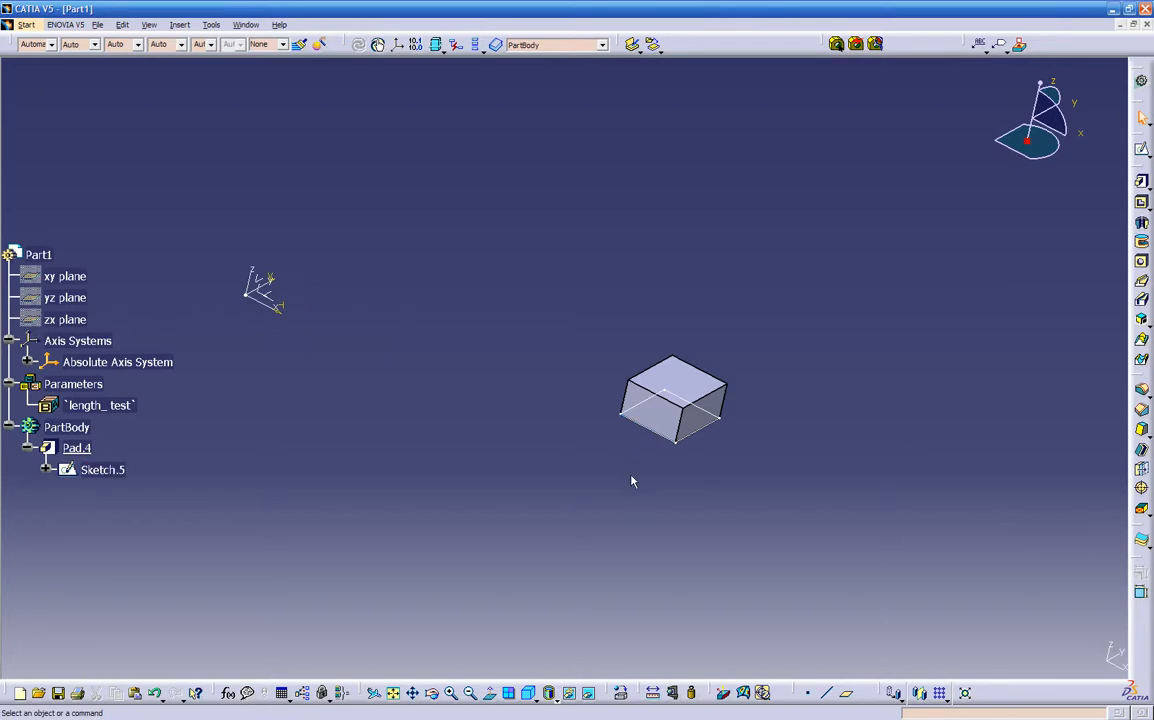
Step: Open the pad's sketch for editing from the model, exit it unchanged, and clear the selection
double_click(665, 440)
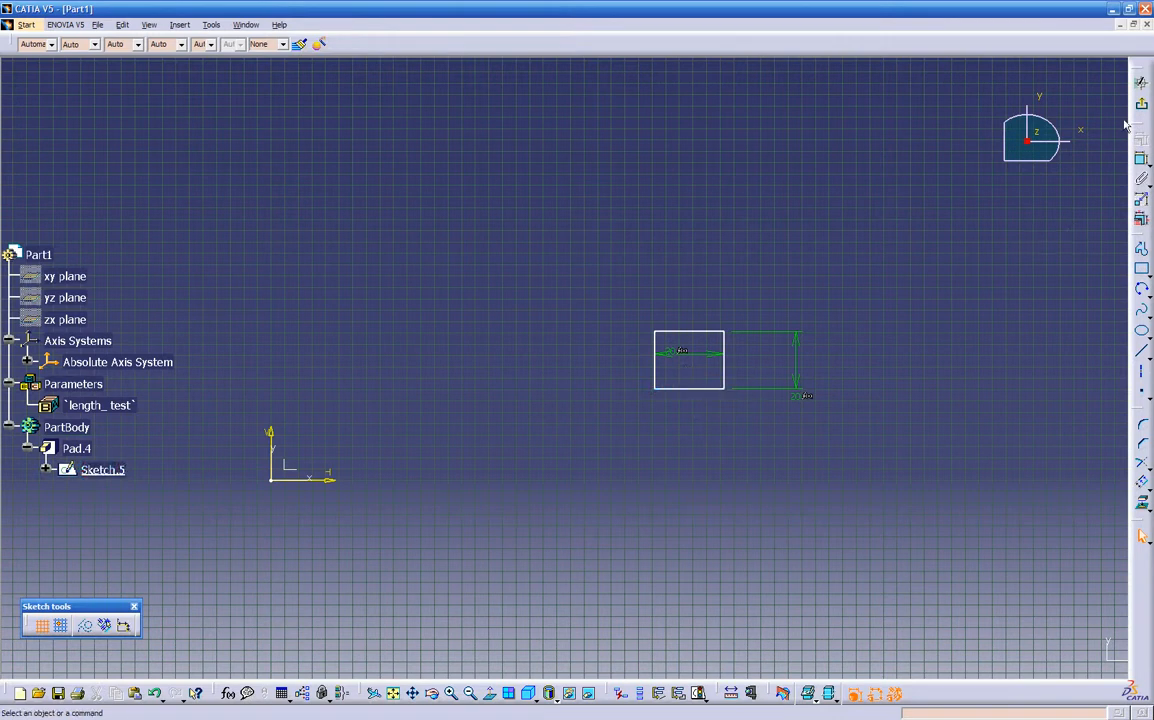
left_click(1140, 104)
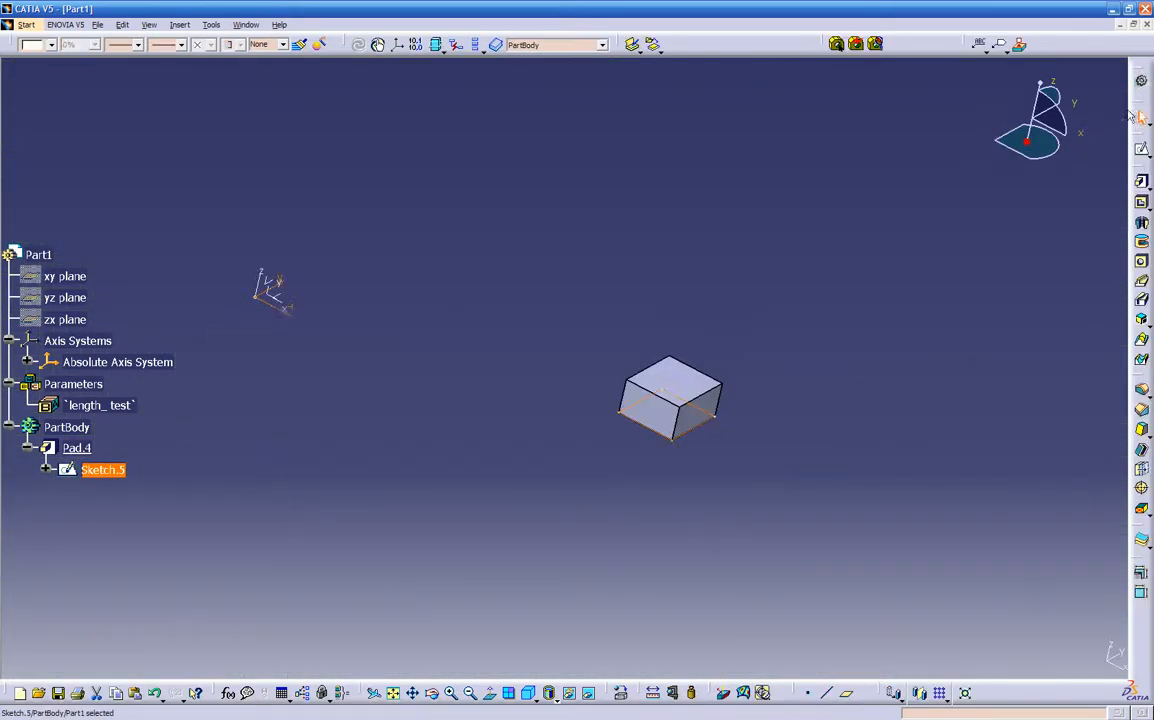
left_click(526, 491)
Step: Reopen Sketch.5 for editing and delete the rectangle's height dimension
double_click(111, 470)
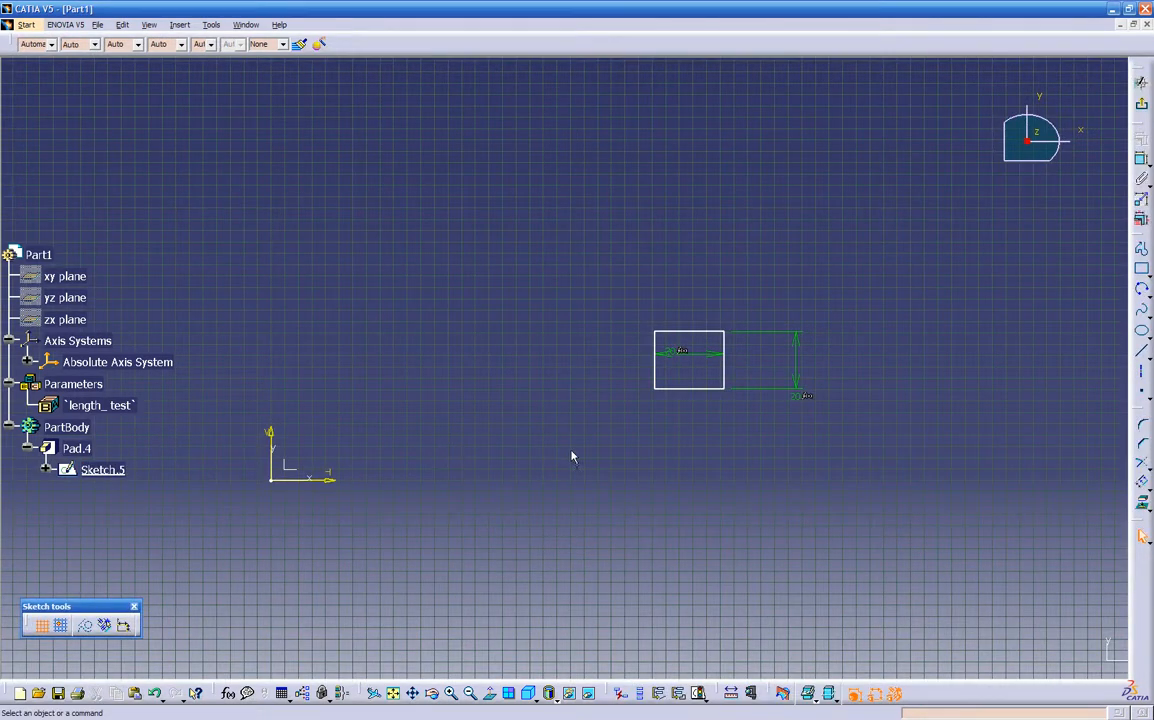
left_click(801, 388)
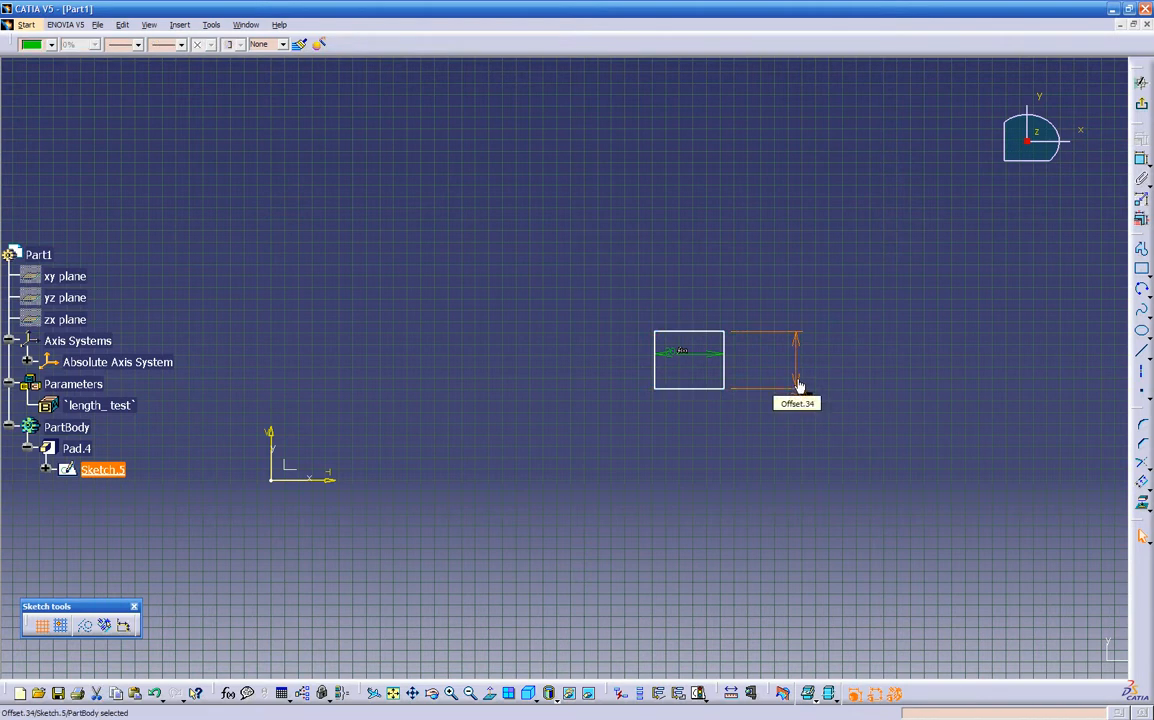
key("Delete")
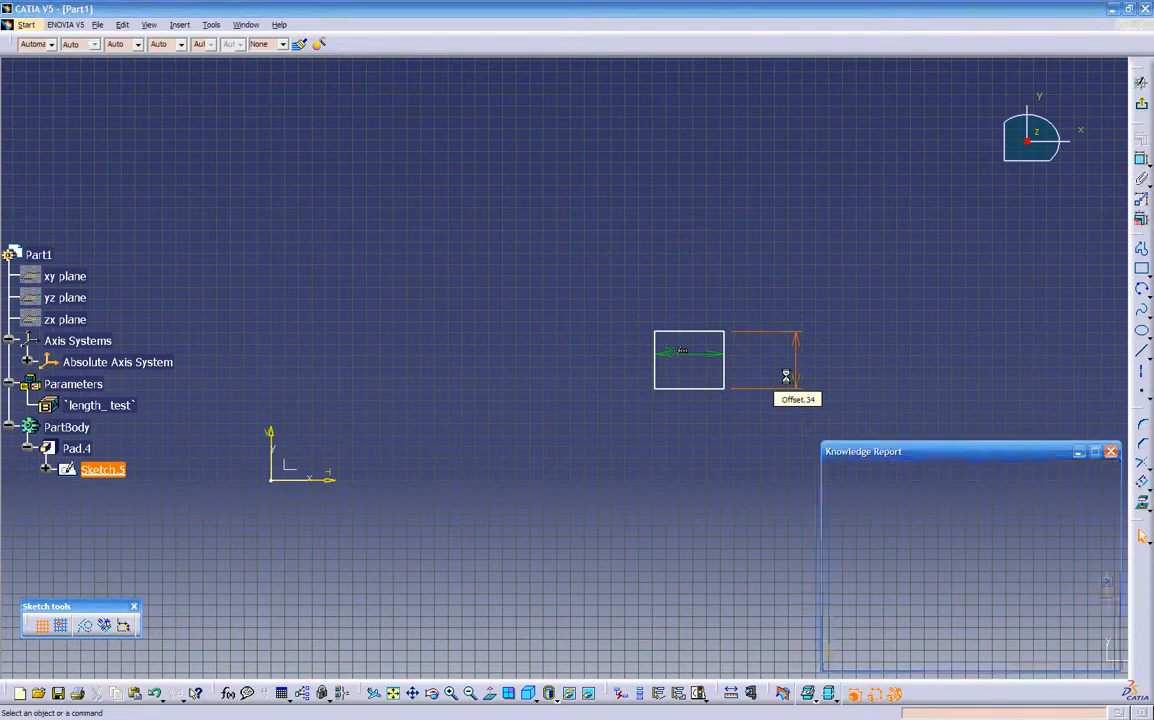
Step: Remove the rectangle's old width dimension and dimension the height between its top and bottom edges, placing it beside the profile
left_click(1090, 657)
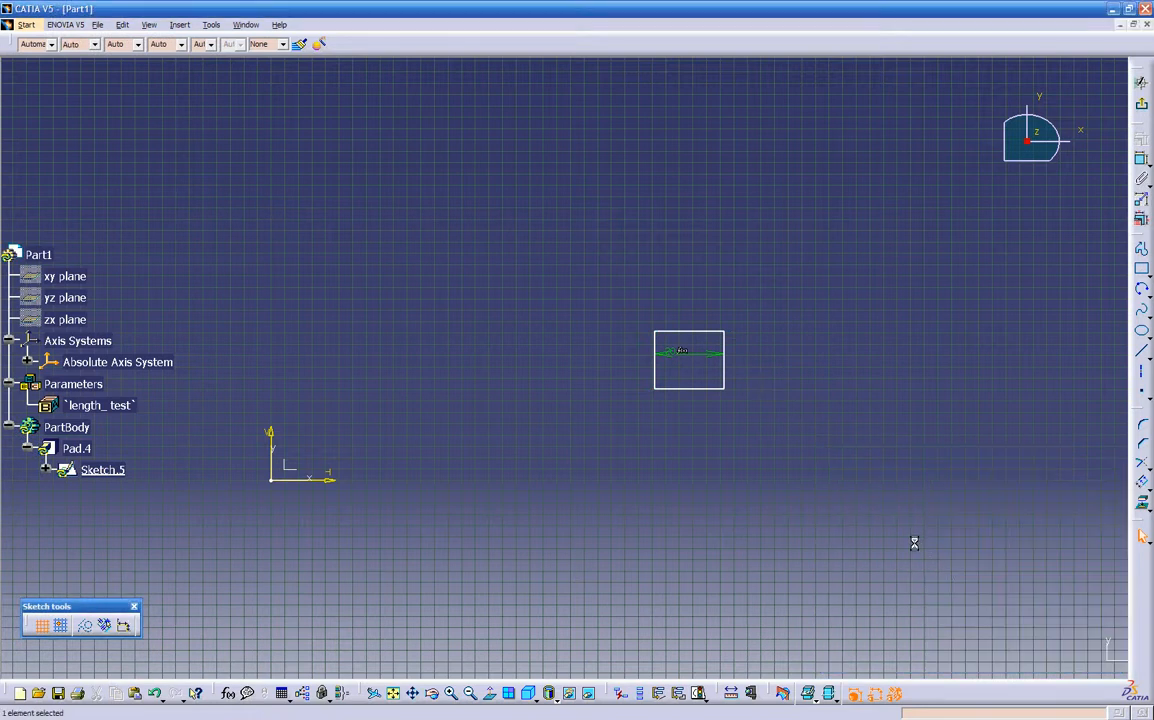
mouse_move(707, 453)
middle_mouse_down("ctrl")
mouse_move(739, 412)
mouse_move(713, 404)
middle_mouse_up("ctrl")
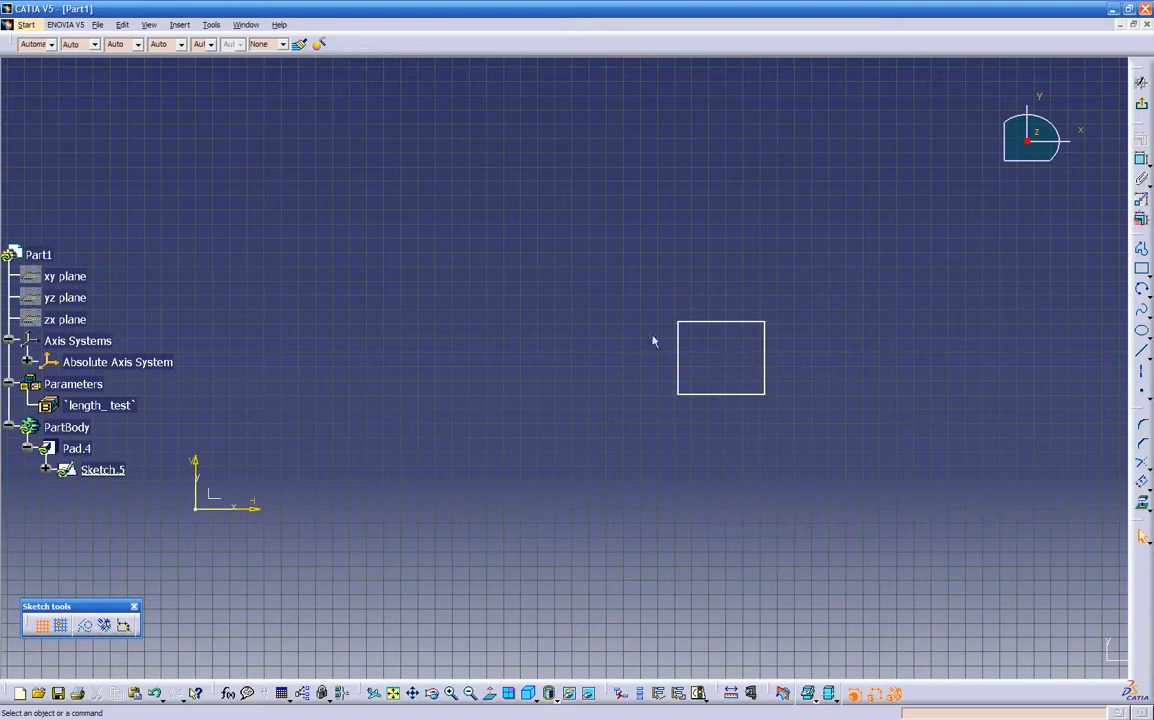
left_click(1142, 160)
left_click(698, 321)
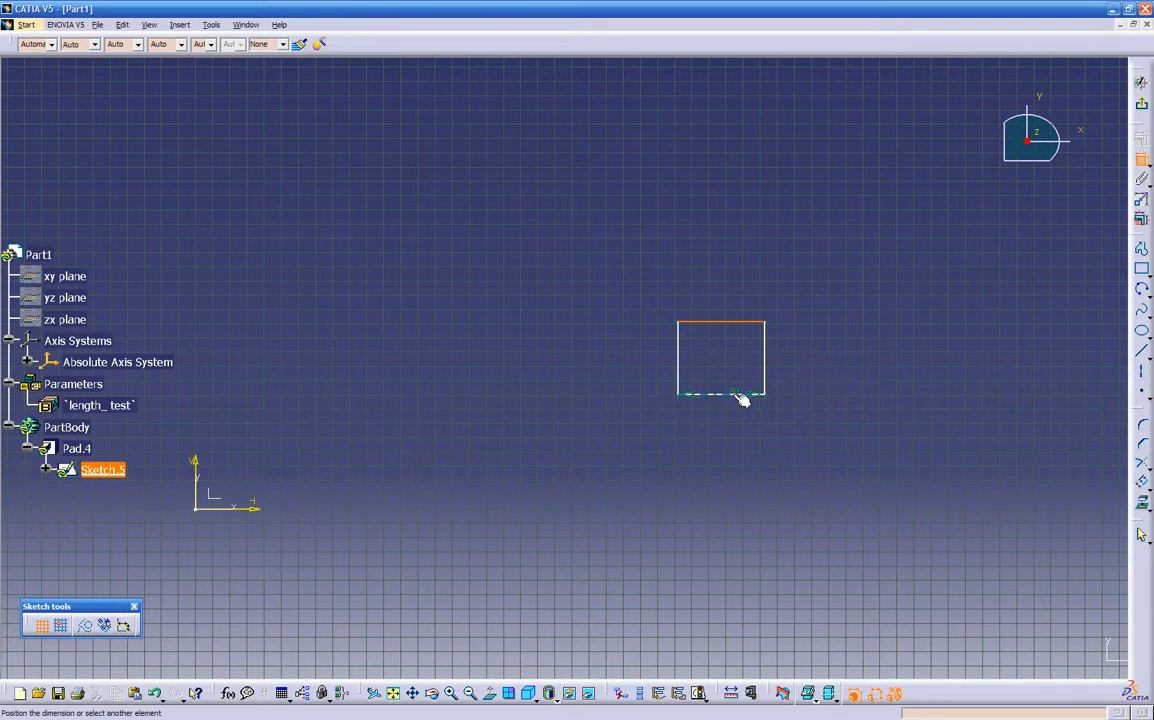
left_click(845, 357)
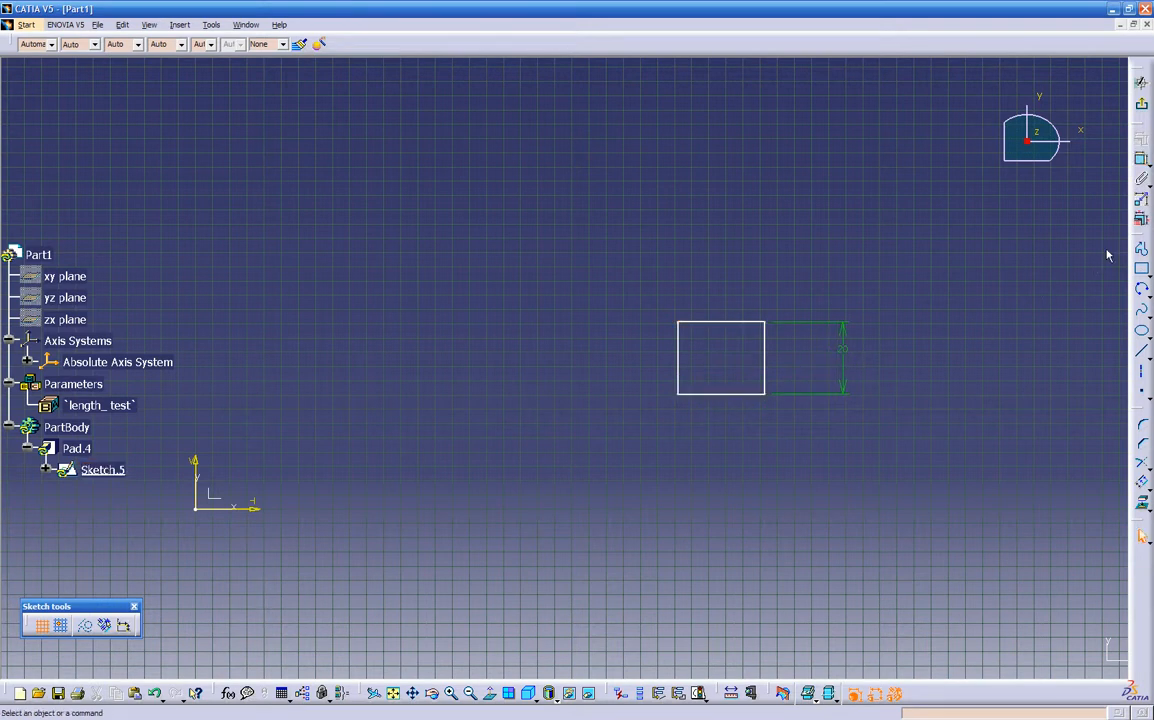
Step: Dimension the distance between the rectangle's two vertical edges below the profile and delete that dimension again
left_click(765, 357)
left_click(679, 360)
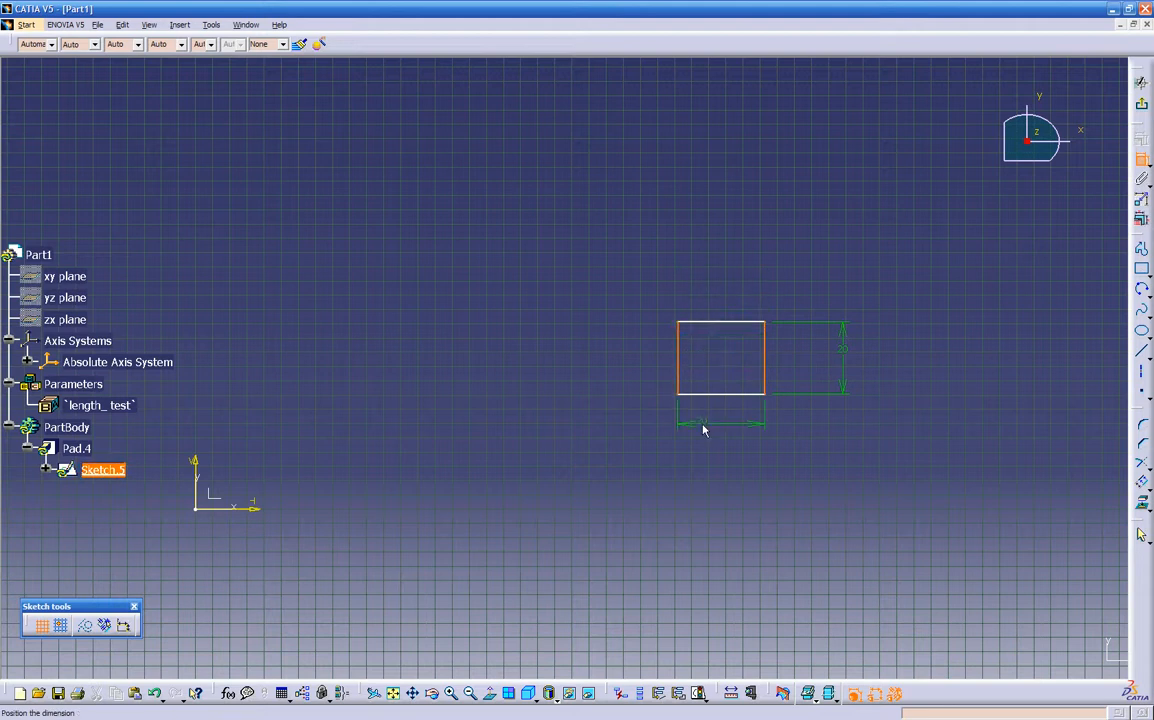
left_click(703, 430)
left_click(705, 426)
key("Delete")
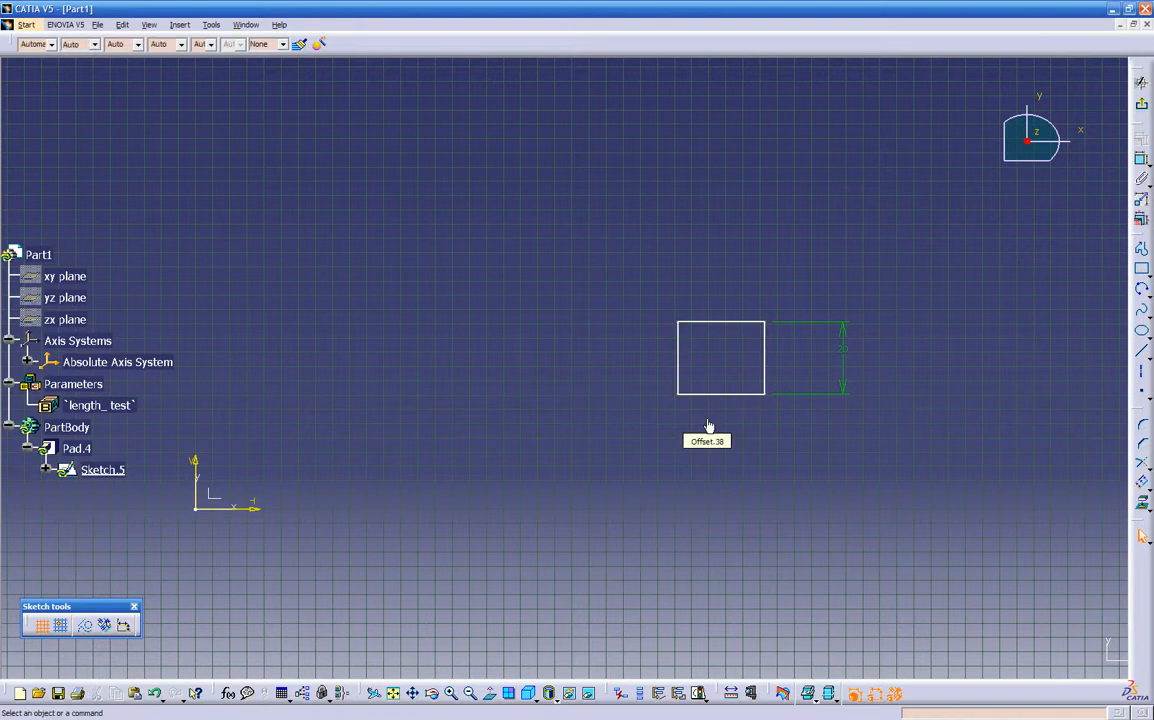
Step: Preselect both vertical edges of the rectangle and dimension the width between them, placing it above the profile
left_click(765, 358)
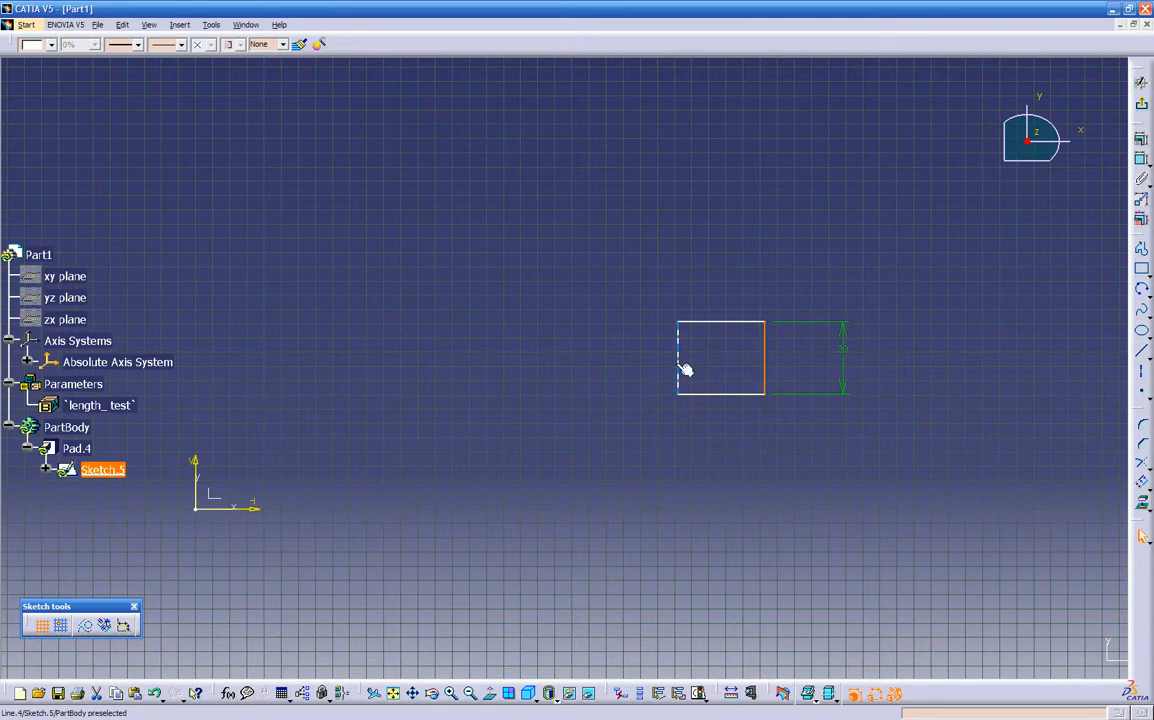
left_click(677, 363, "ctrl")
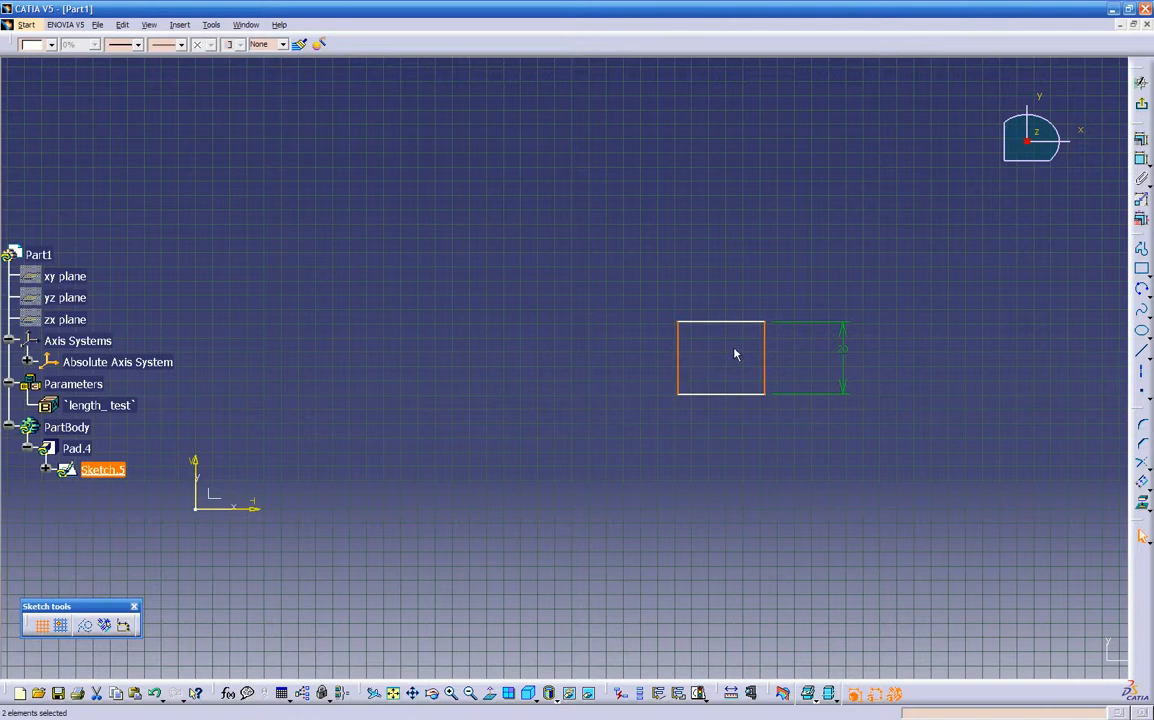
left_click(679, 373, "ctrl")
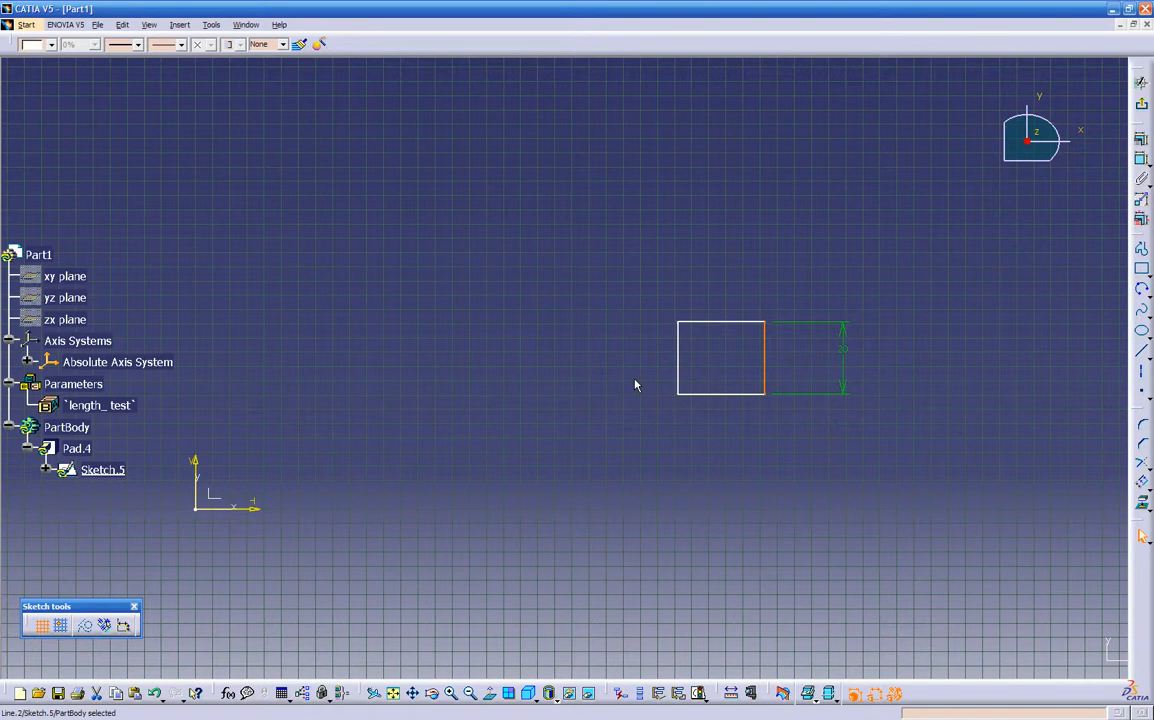
left_click(677, 360, "ctrl")
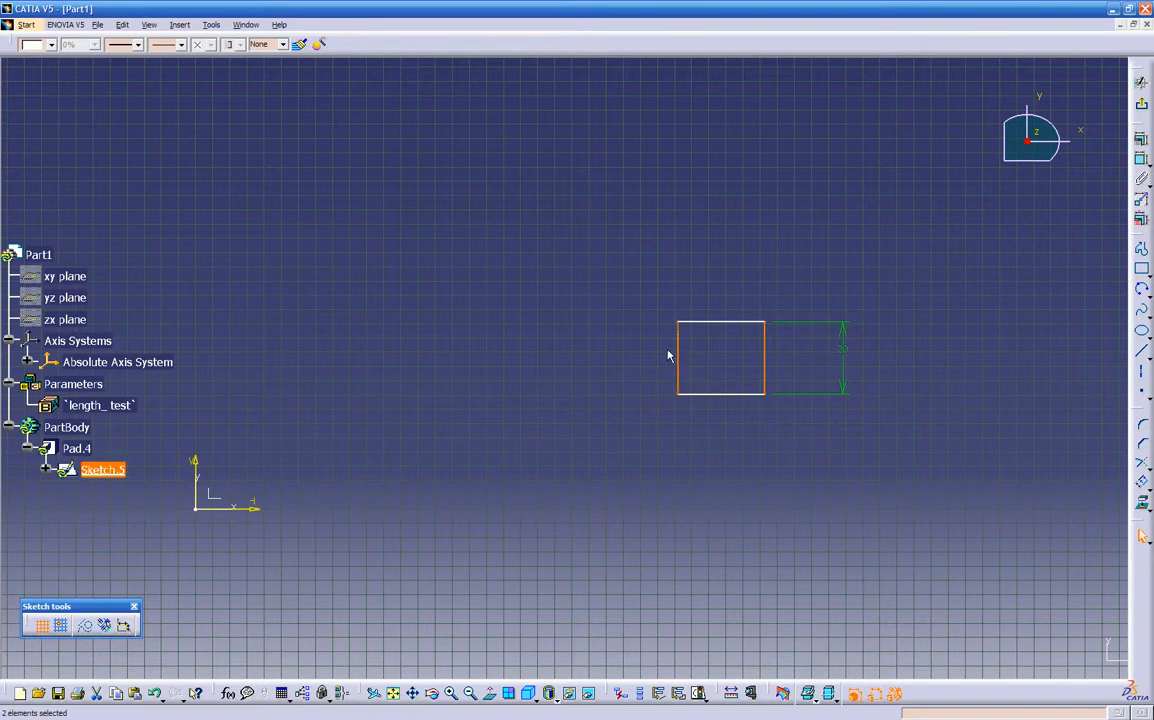
left_click(1141, 161)
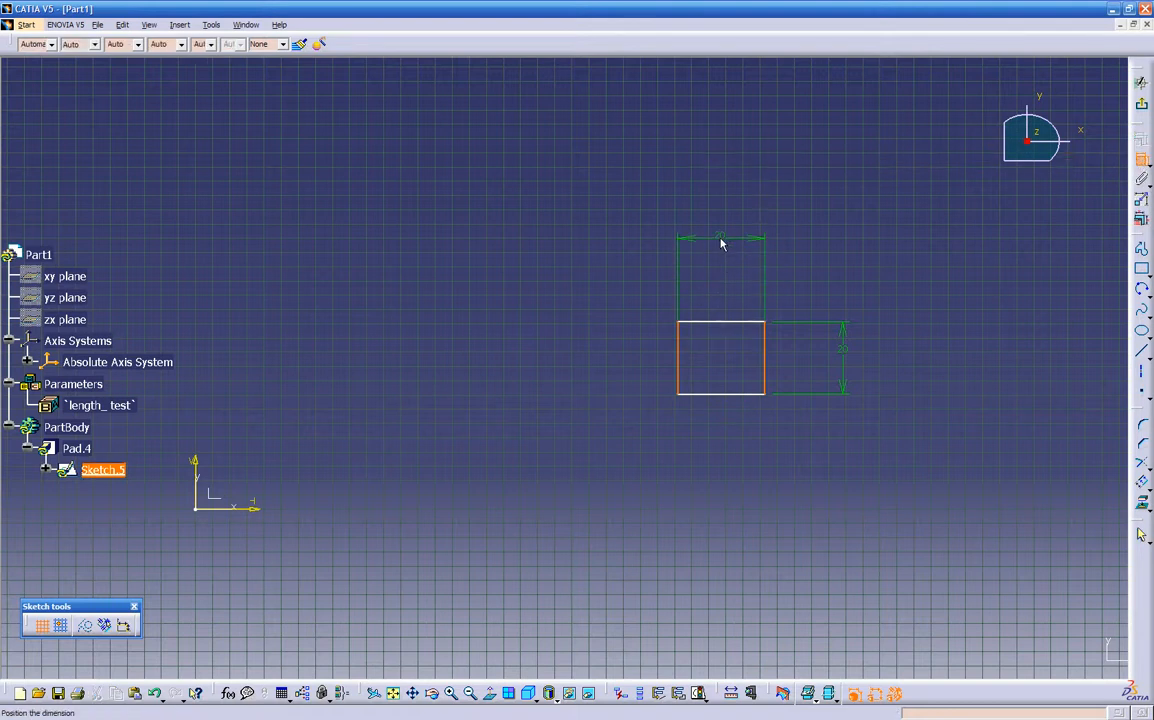
left_click(715, 292)
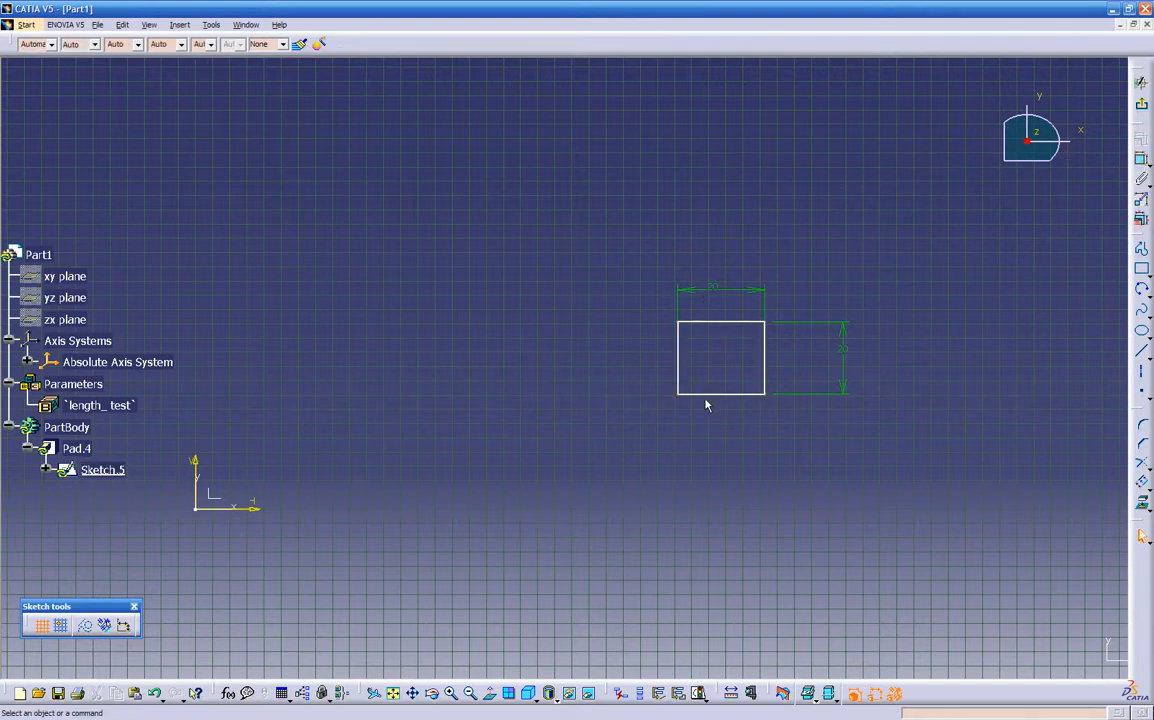
Step: Select the rectangle's lower-left corner point in Sketch.5
mouse_move(657, 470)
middle_mouse_down()
mouse_move(799, 326)
mouse_move(811, 404)
mouse_move(580, 453)
middle_mouse_up()
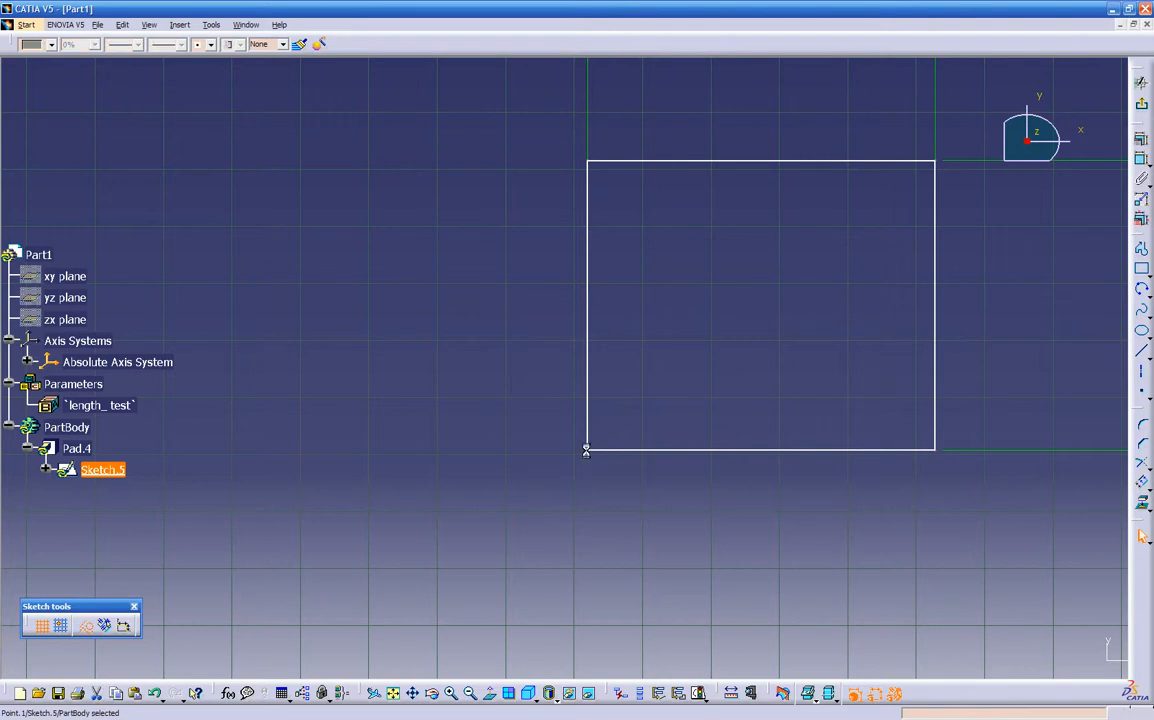
mouse_move(477, 453)
middle_mouse_down()
mouse_move(461, 489)
mouse_move(409, 514)
mouse_move(646, 468)
middle_mouse_up()
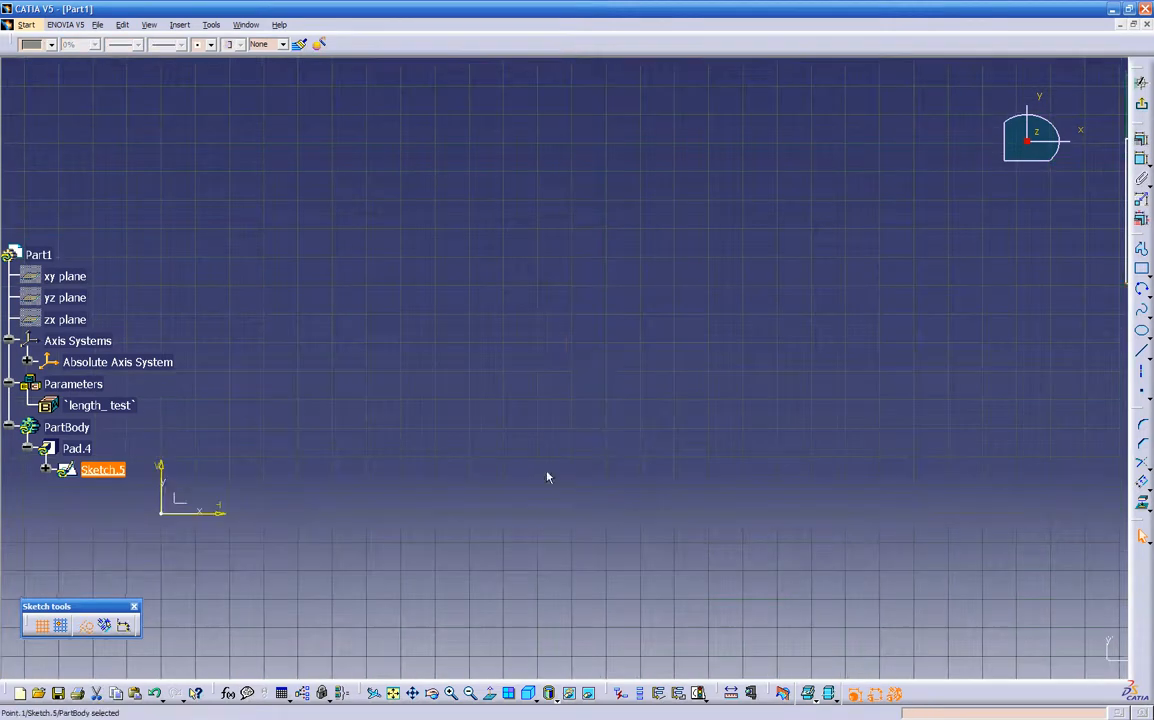
Step: Constrain the rectangle's lower-left corner coincident with the sketch origin
middle_click_drag(427, 487, 396, 520)
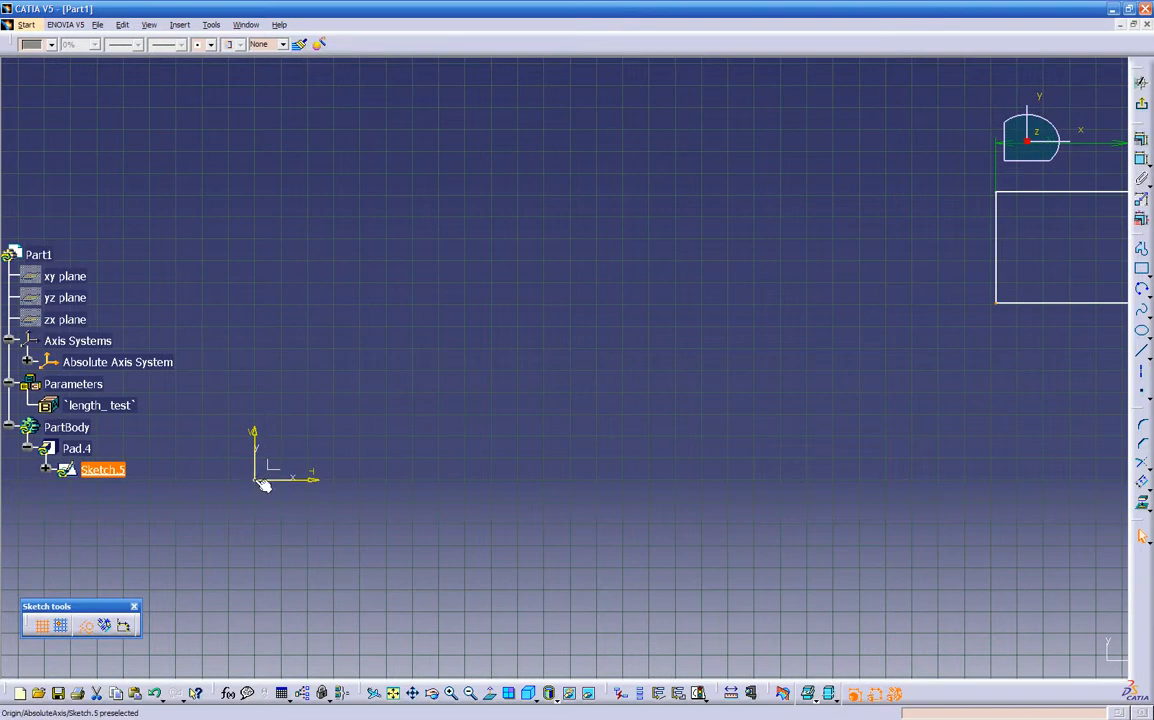
left_click(1143, 161)
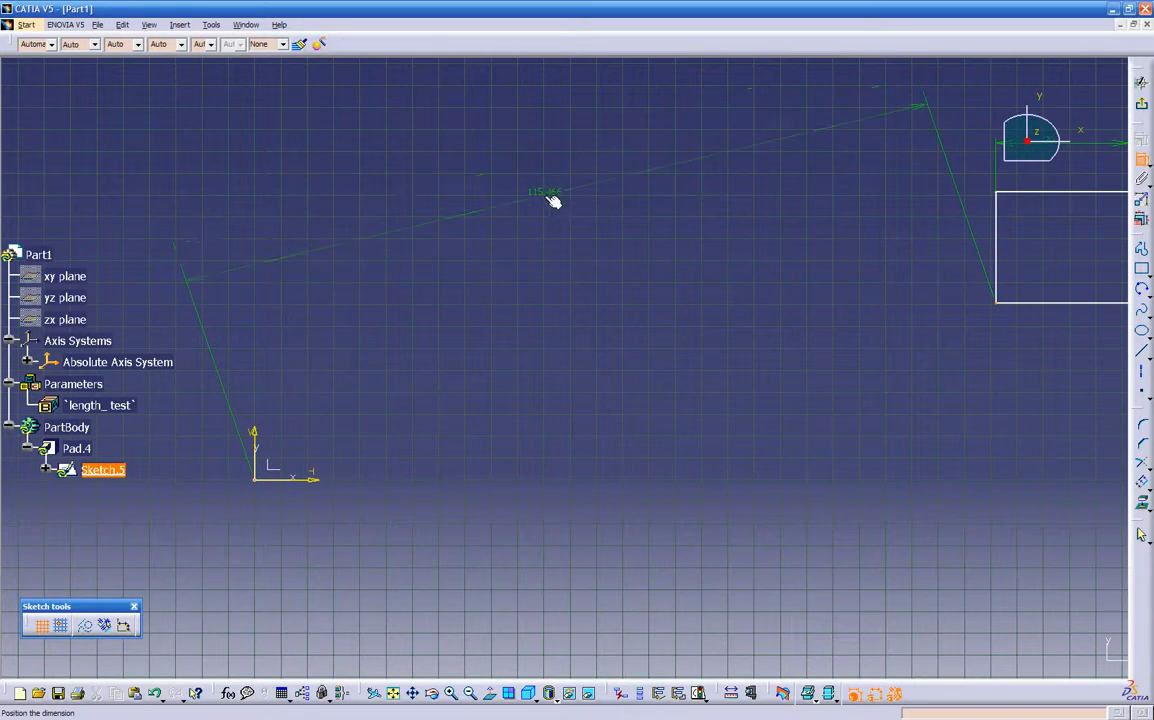
right_click(546, 203)
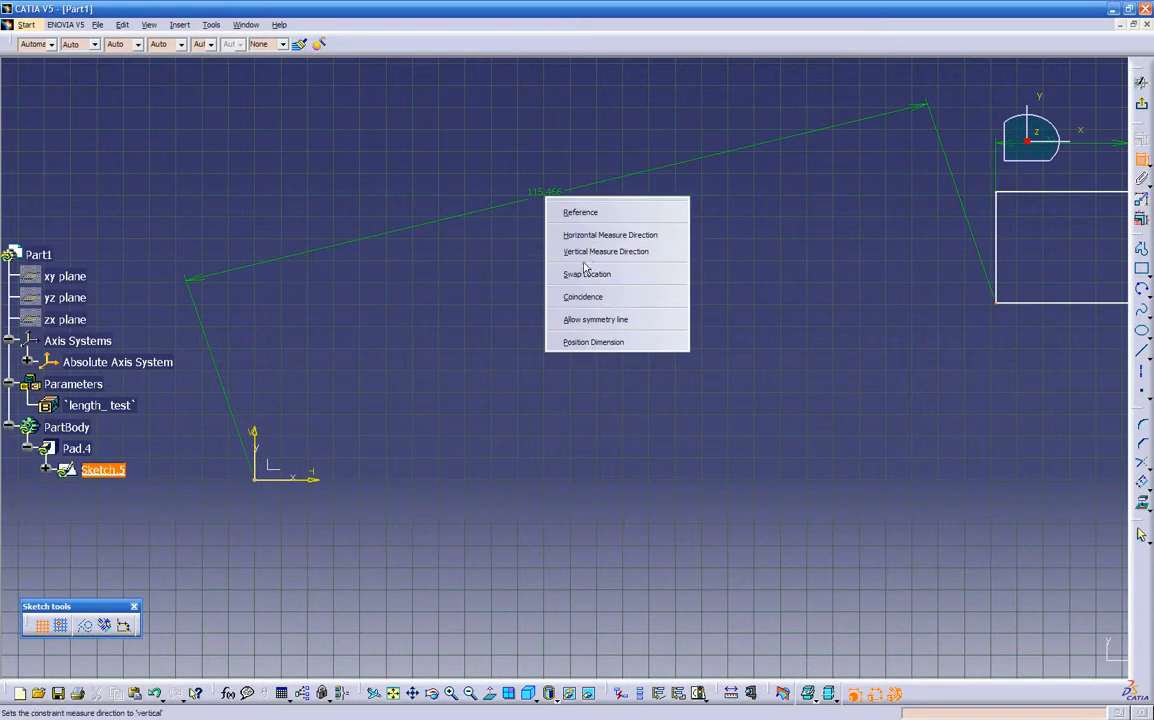
left_click(584, 297)
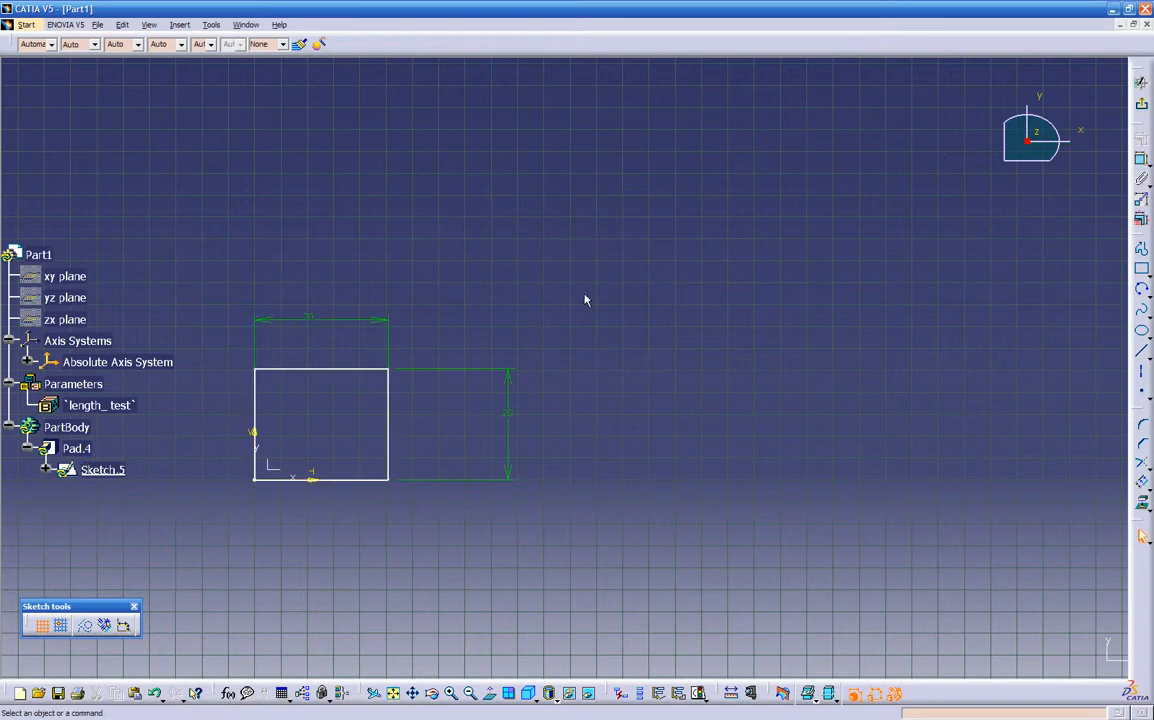
Step: Delete the rectangle's right edge and stretch the top edge's free end rightward to about twice its length
middle_click_drag(609, 477, 756, 426)
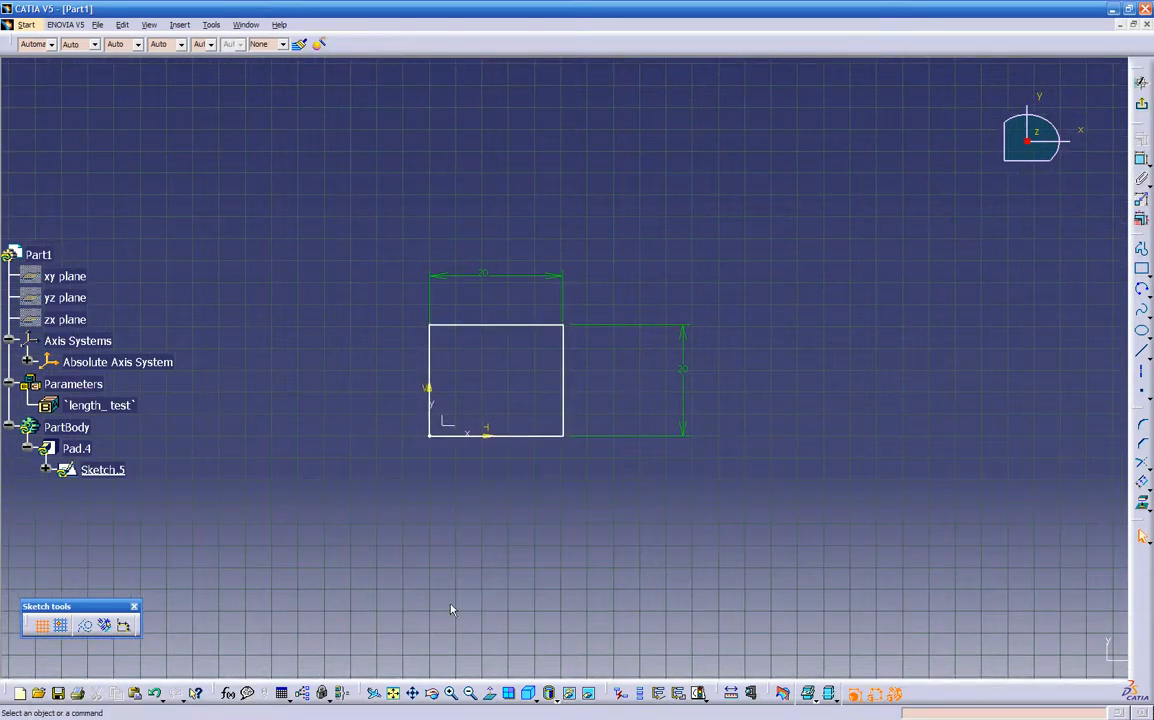
mouse_move(455, 552)
middle_mouse_down()
mouse_move(515, 533)
mouse_move(569, 363)
mouse_move(453, 471)
mouse_move(450, 397)
mouse_move(386, 288)
mouse_move(492, 430)
mouse_move(695, 410)
middle_mouse_up()
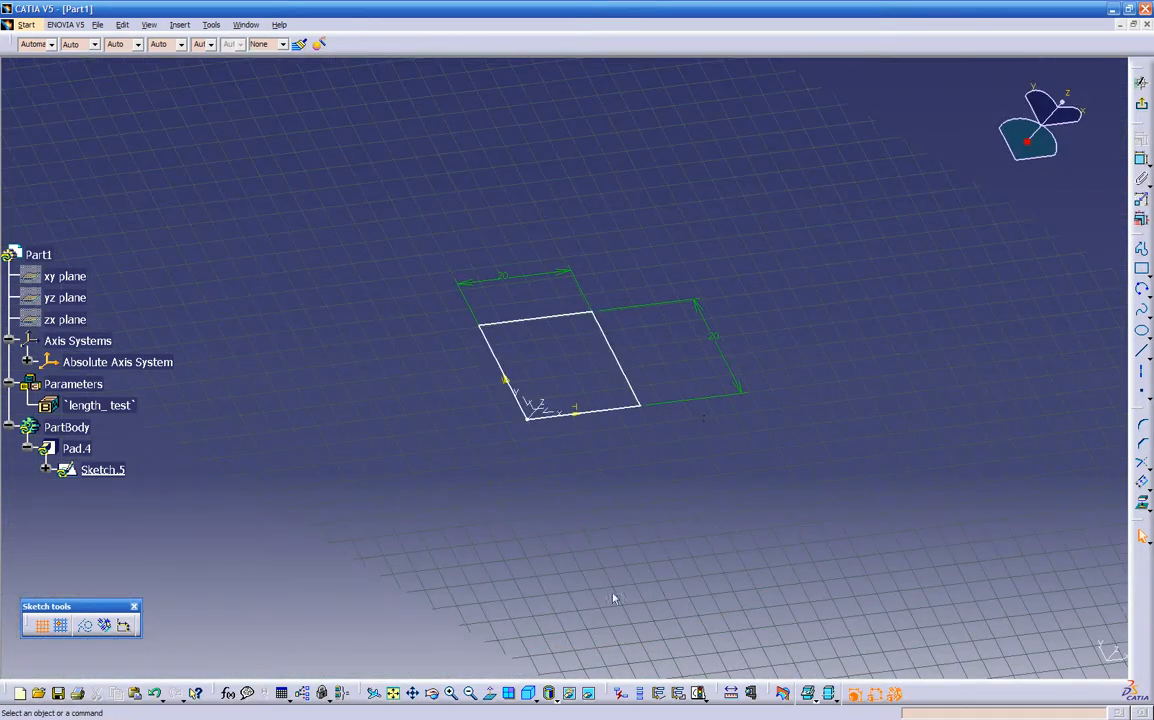
left_click(490, 693)
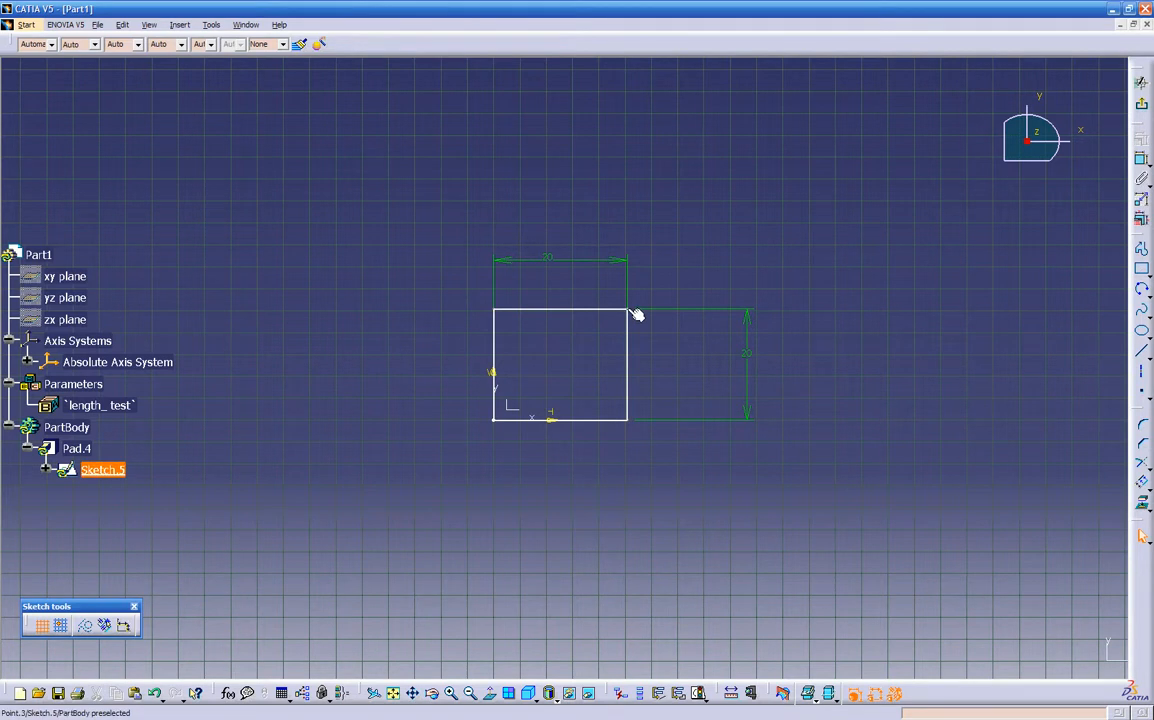
left_click(635, 375)
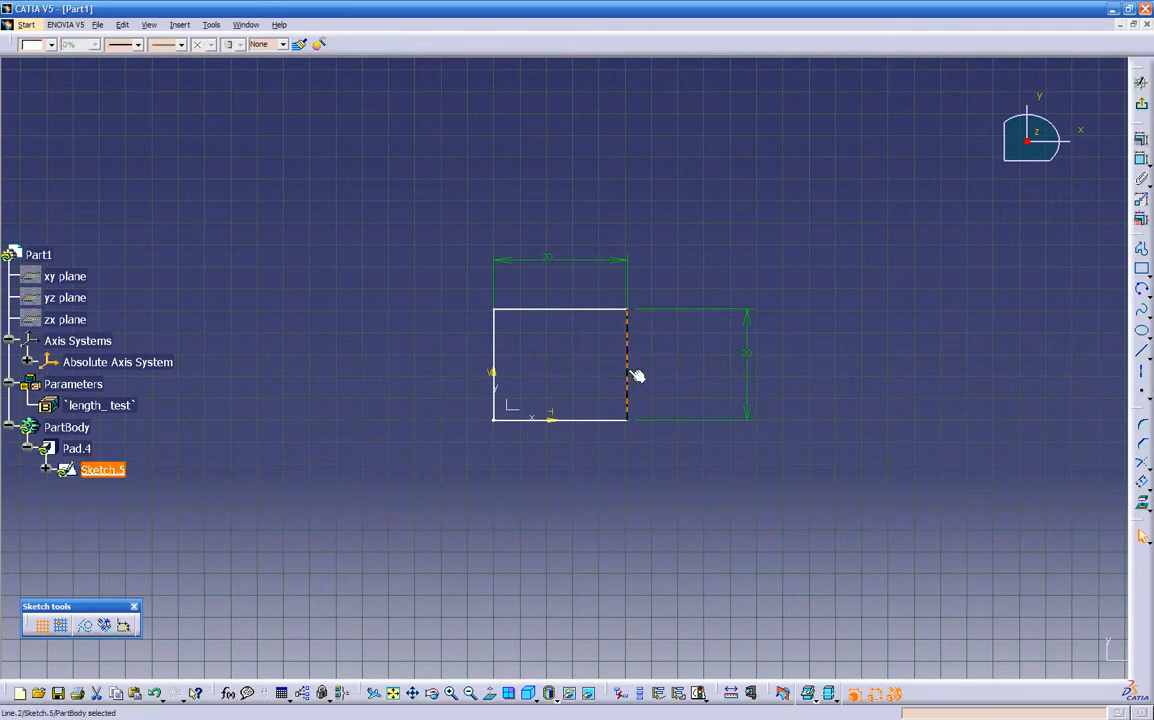
key("Delete")
left_click_drag(637, 315, 765, 312)
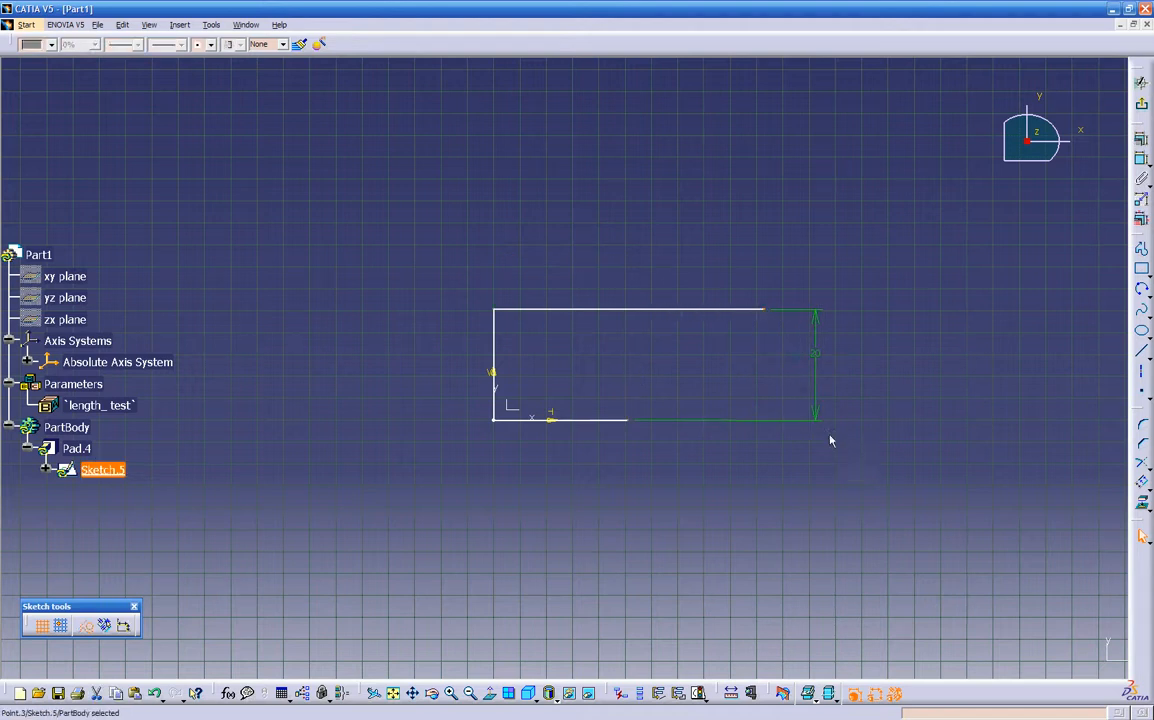
Step: Close the profile with a slanted line from the bottom edge's right end to the top edge's right end
left_click(1140, 352)
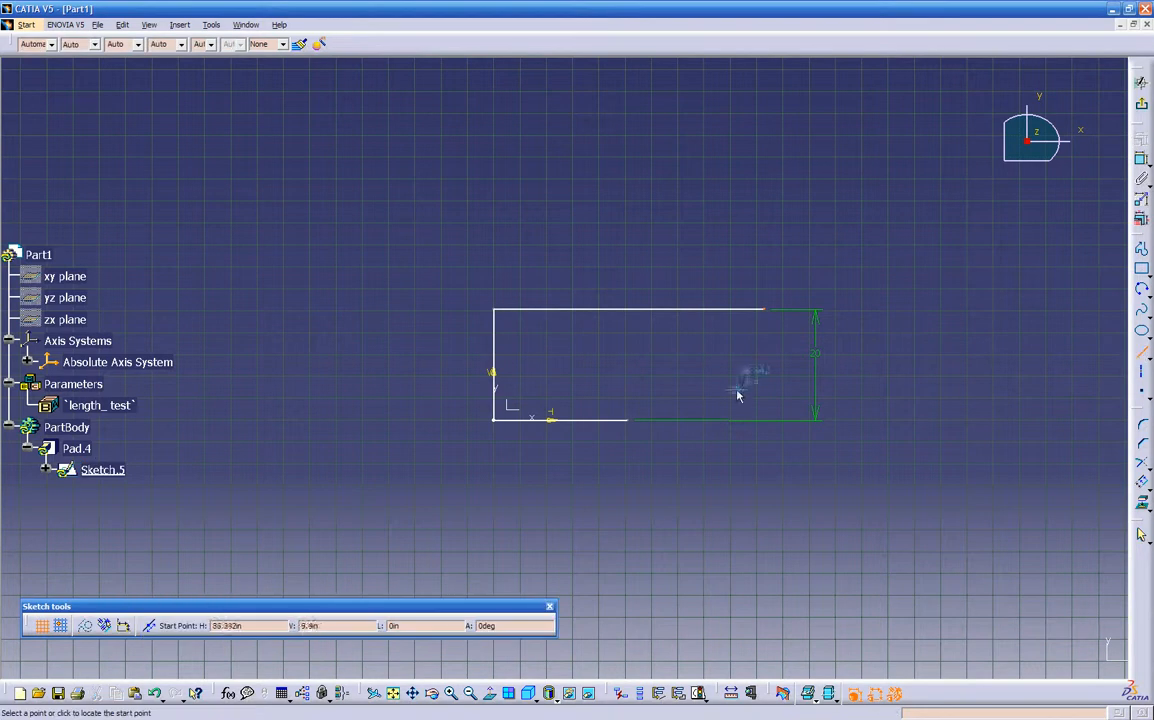
left_click(628, 420)
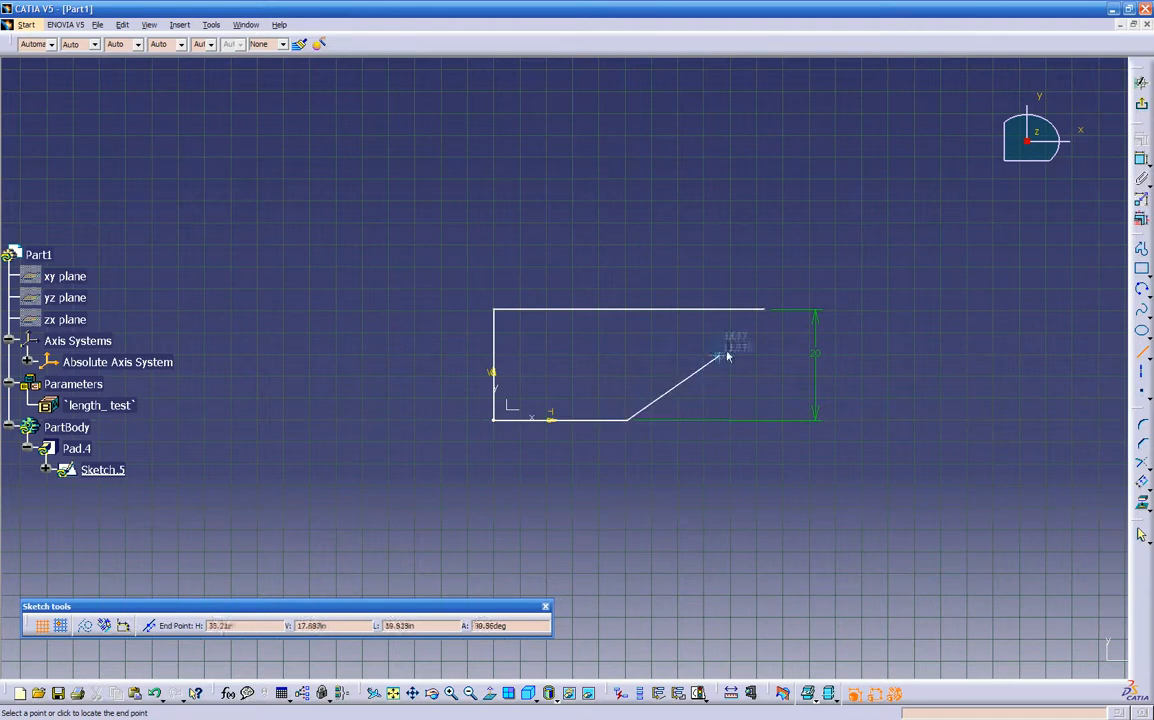
left_click(765, 310)
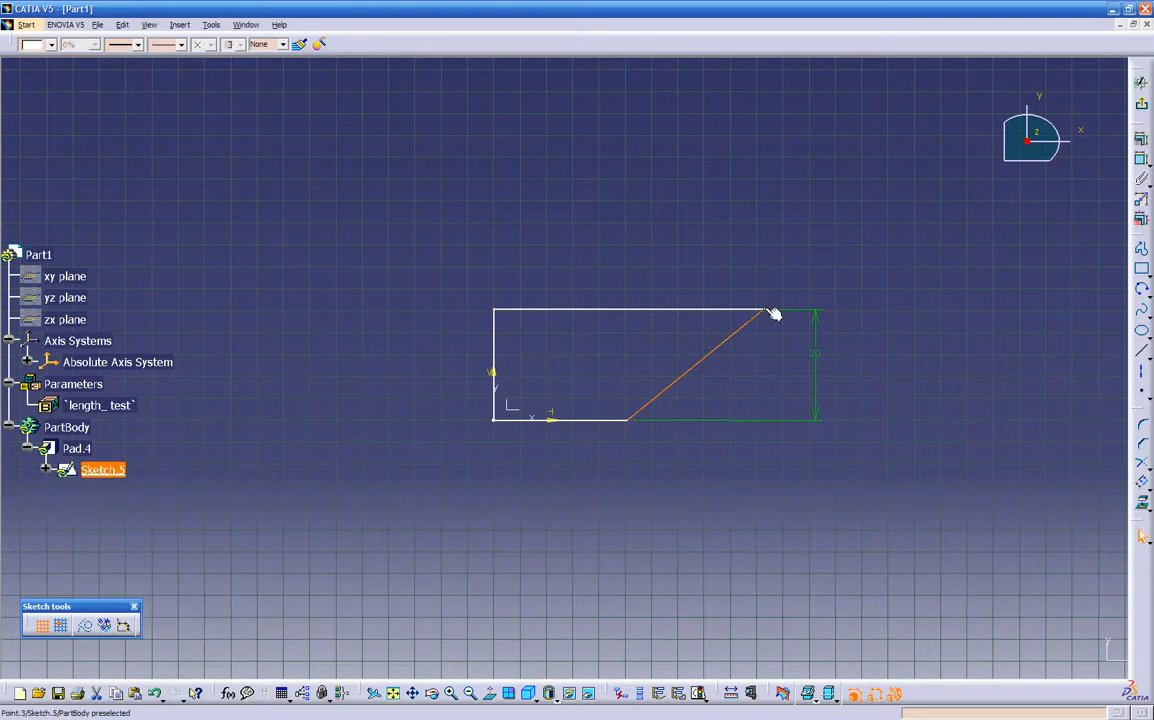
Step: Dimension the angle between the slanted line and the top edge and set it to 45°
left_click(1143, 160)
left_click(710, 310)
left_click(961, 241)
double_click(963, 236)
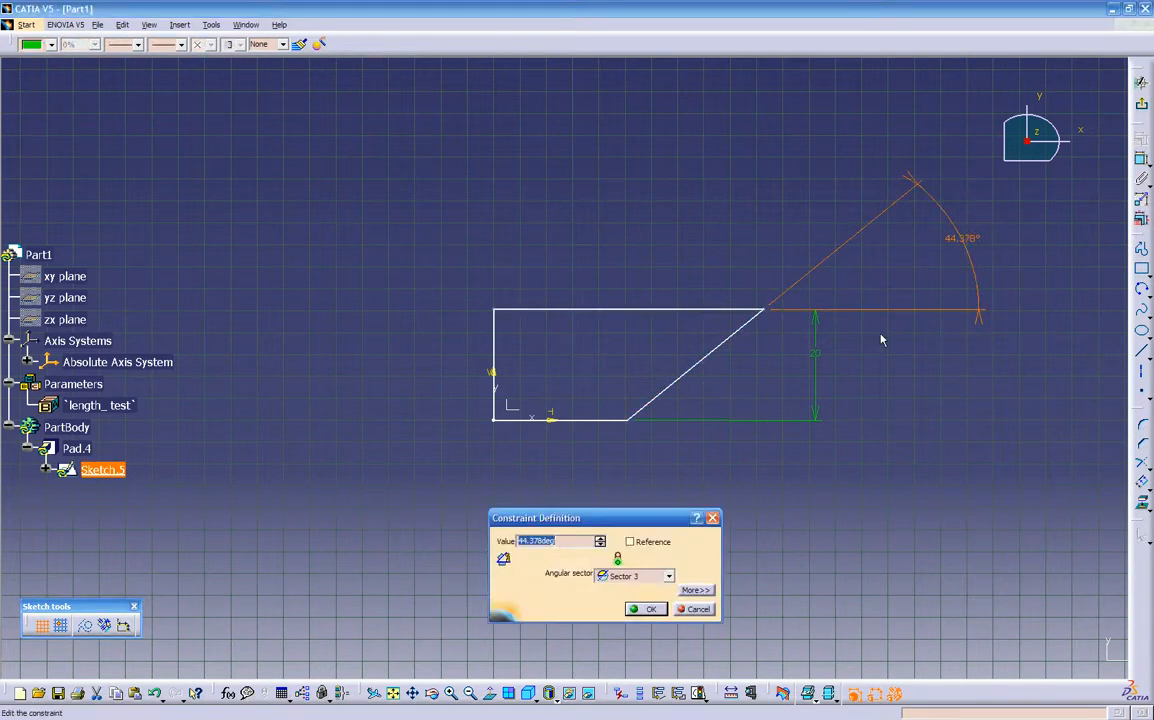
key("Return")
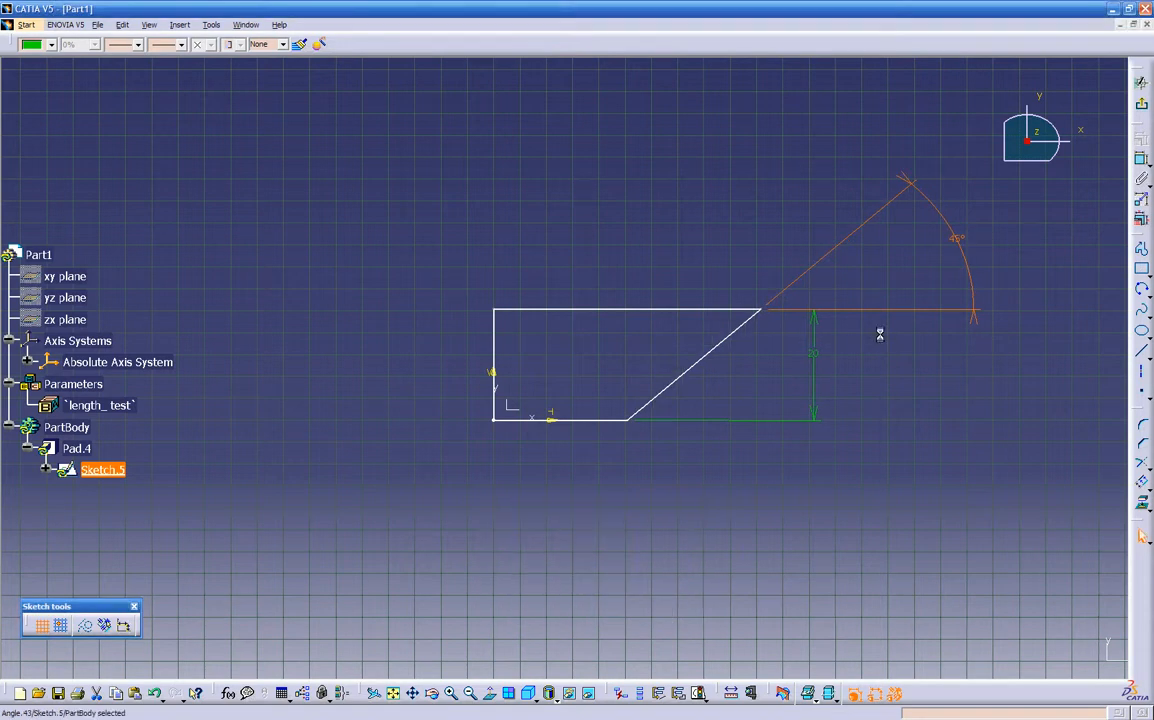
key("Escape")
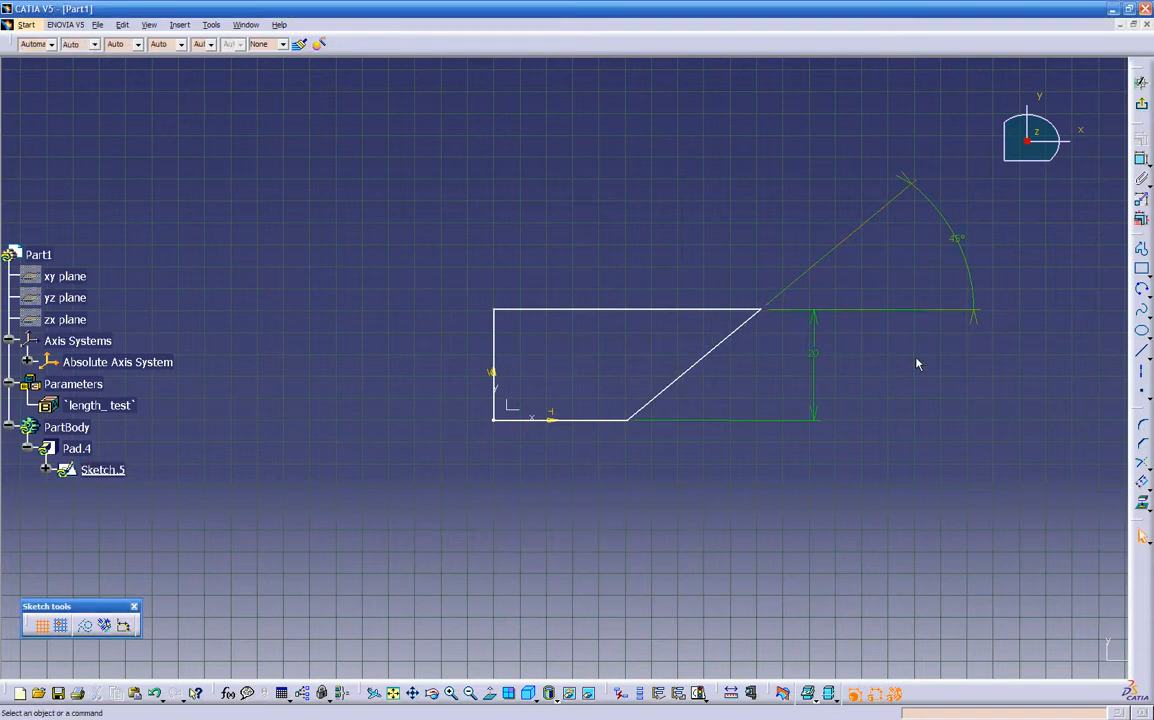
Step: Exit the sketch to update the pad with the slanted side
mouse_move(647, 489)
middle_mouse_down()
mouse_move(626, 533)
mouse_move(686, 419)
middle_mouse_up()
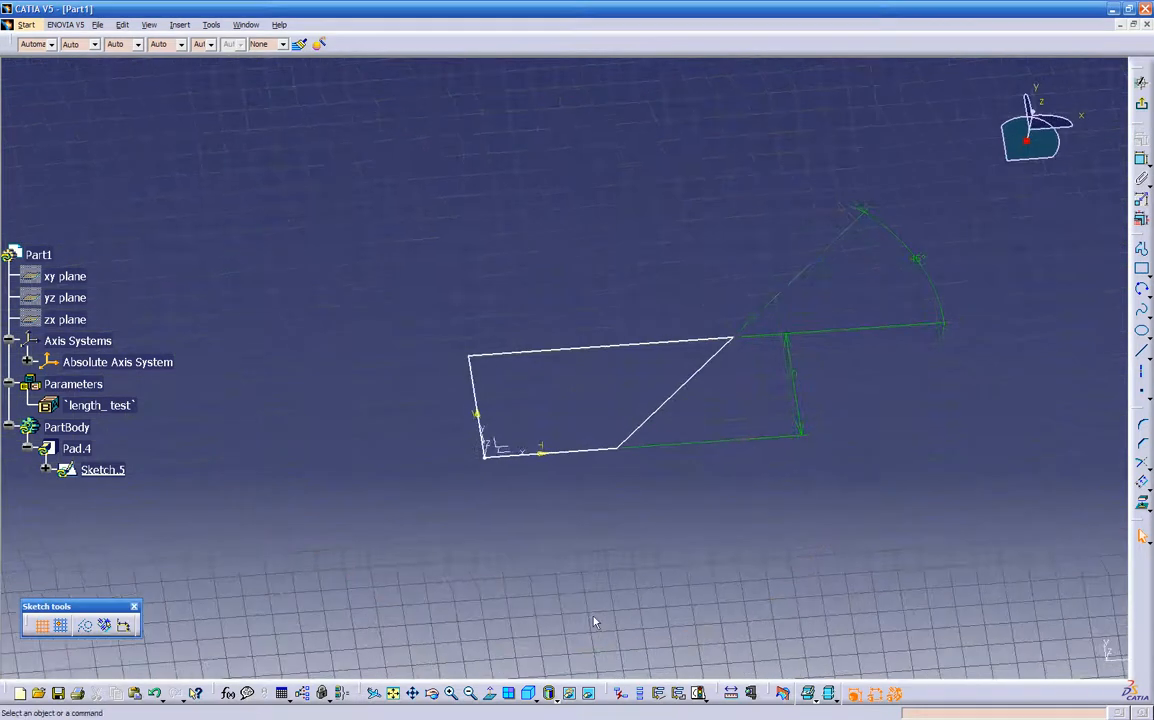
left_click(491, 693)
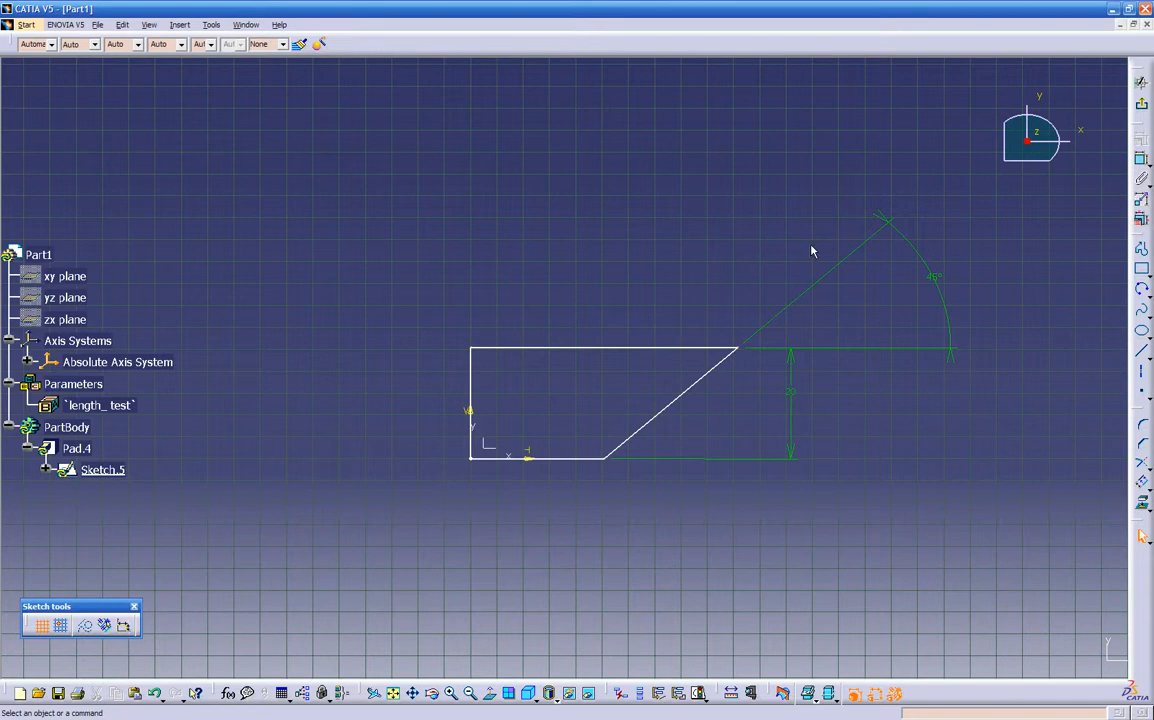
left_click(1143, 109)
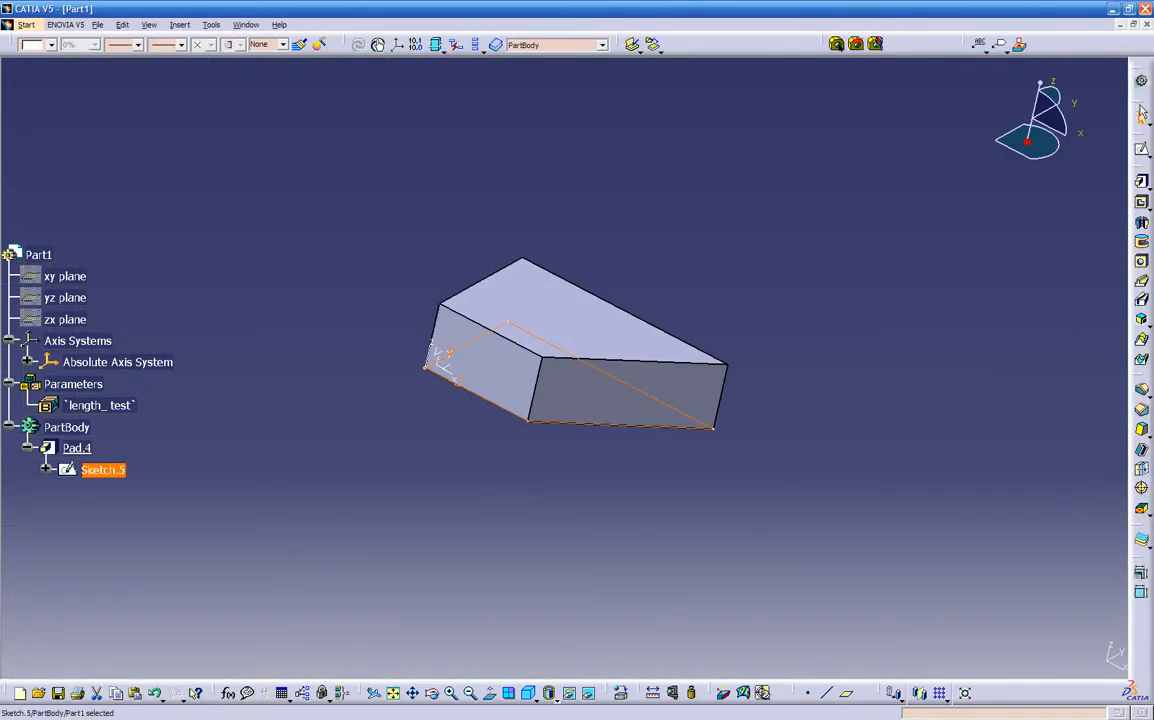
Step: Reopen the pad's sketch, set the slanted line's angle to 22°, and exit the sketch to update the pad
middle_click_drag(878, 316, 618, 300)
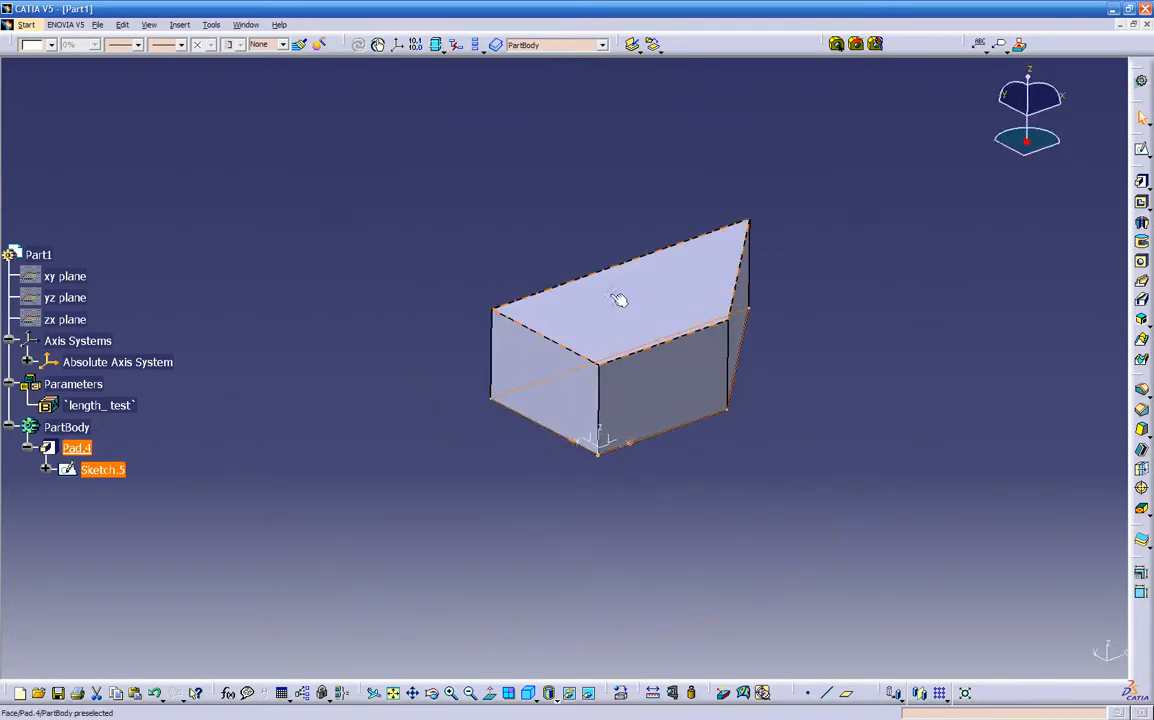
mouse_move(464, 609)
middle_mouse_down()
mouse_move(554, 540)
mouse_move(707, 499)
mouse_move(690, 433)
mouse_move(644, 538)
mouse_move(441, 590)
mouse_move(649, 513)
mouse_move(505, 543)
mouse_move(451, 605)
middle_mouse_up()
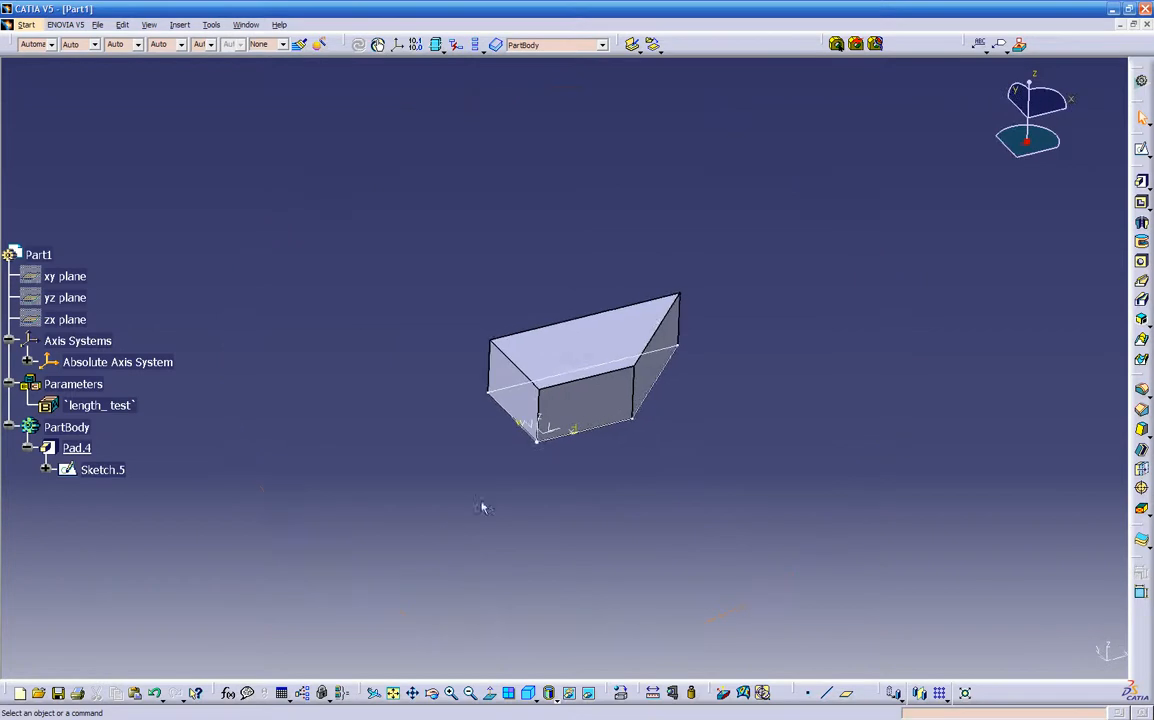
double_click(668, 380)
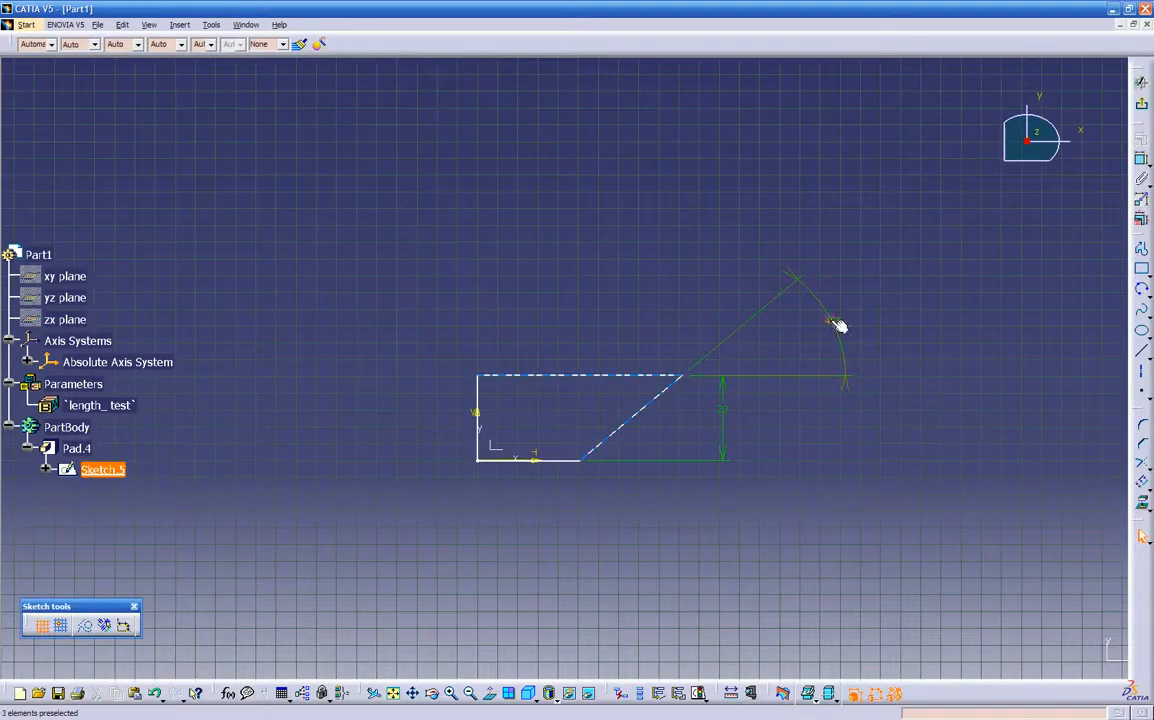
double_click(831, 320)
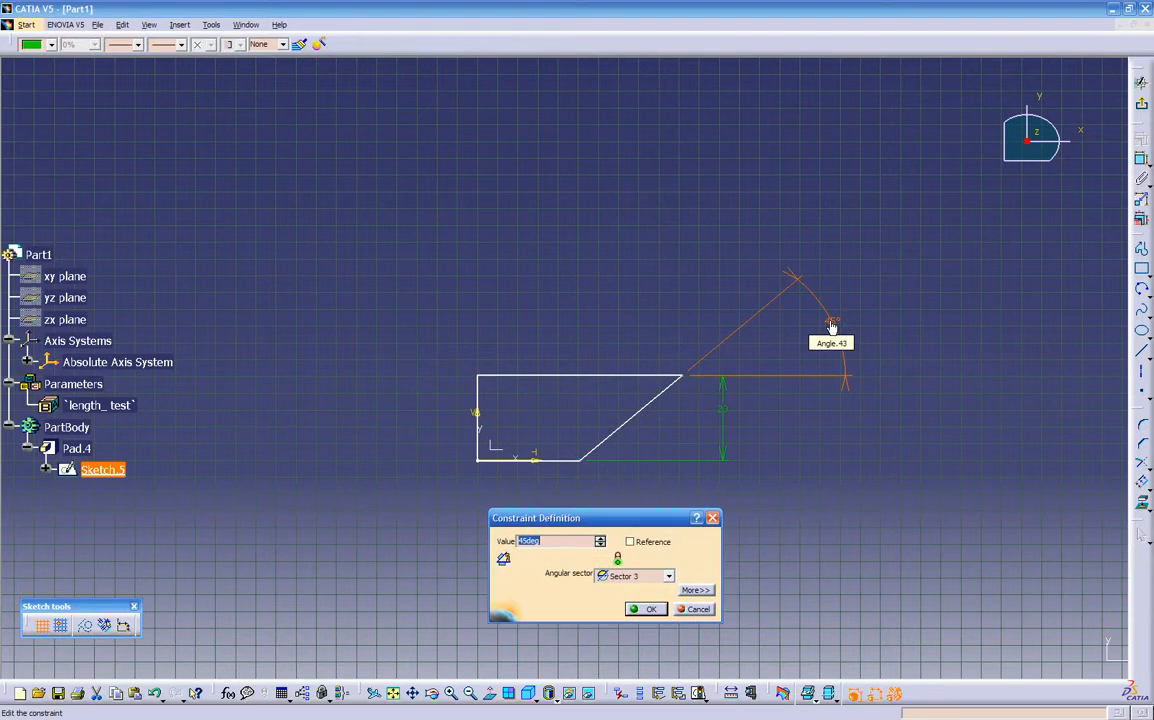
key("Return")
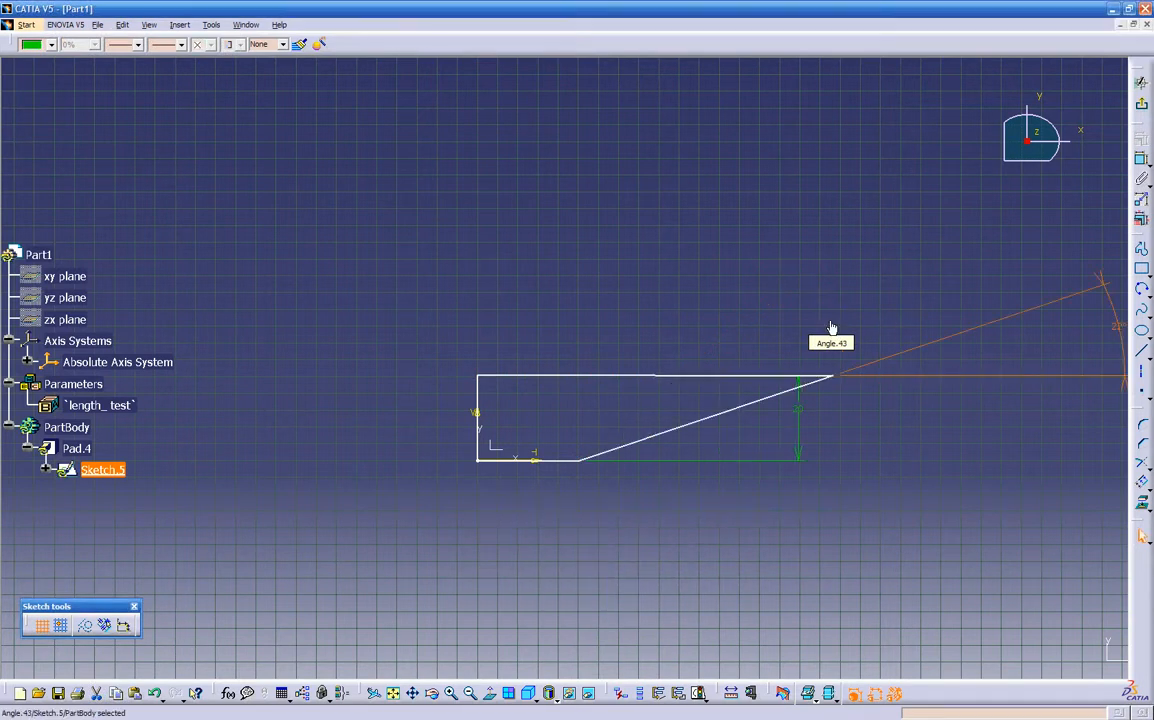
middle_click_drag(737, 469, 616, 478)
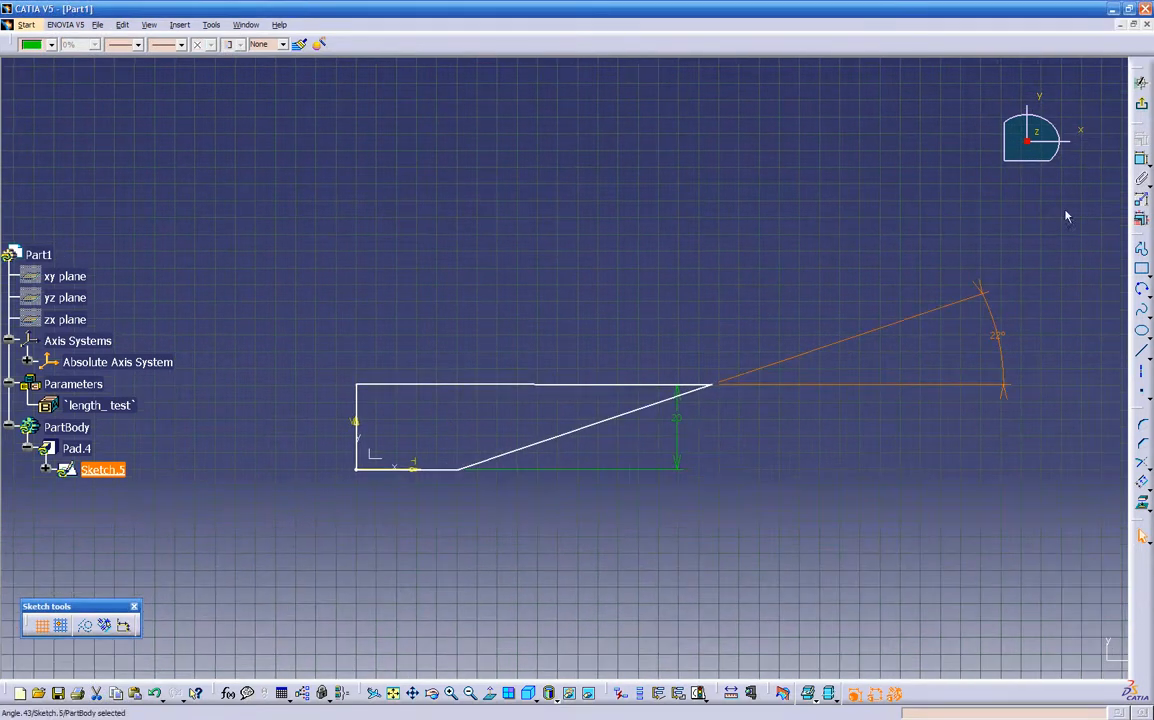
left_click(1140, 82)
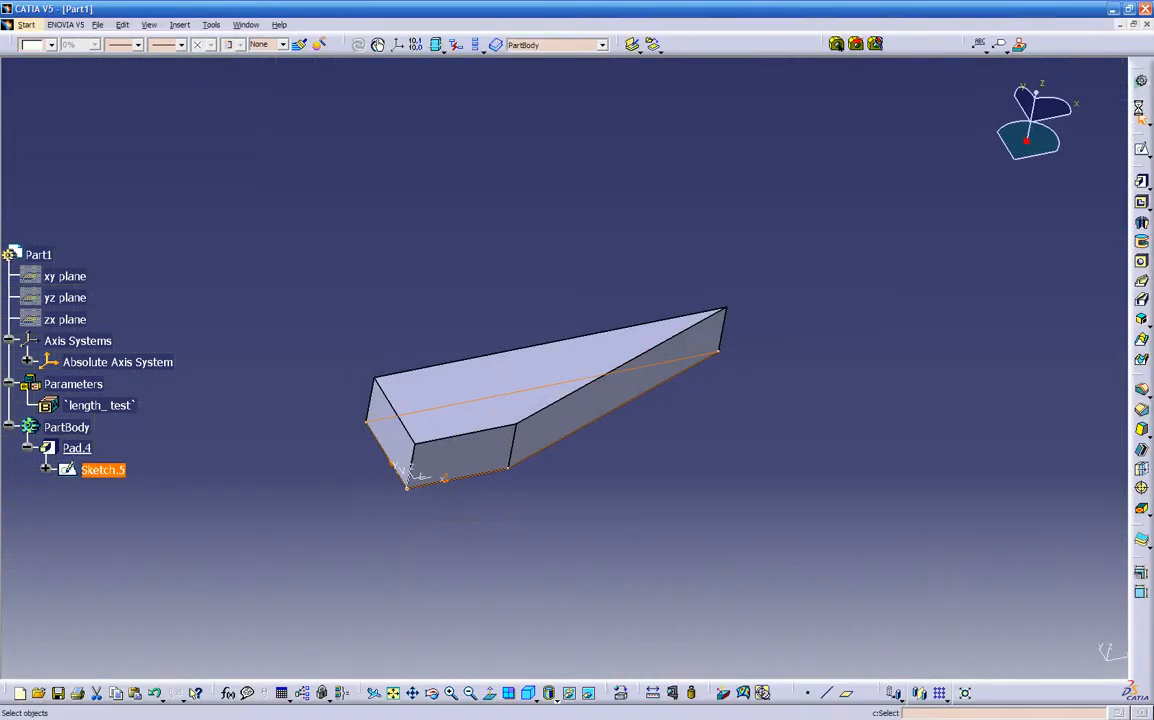
left_click(668, 465)
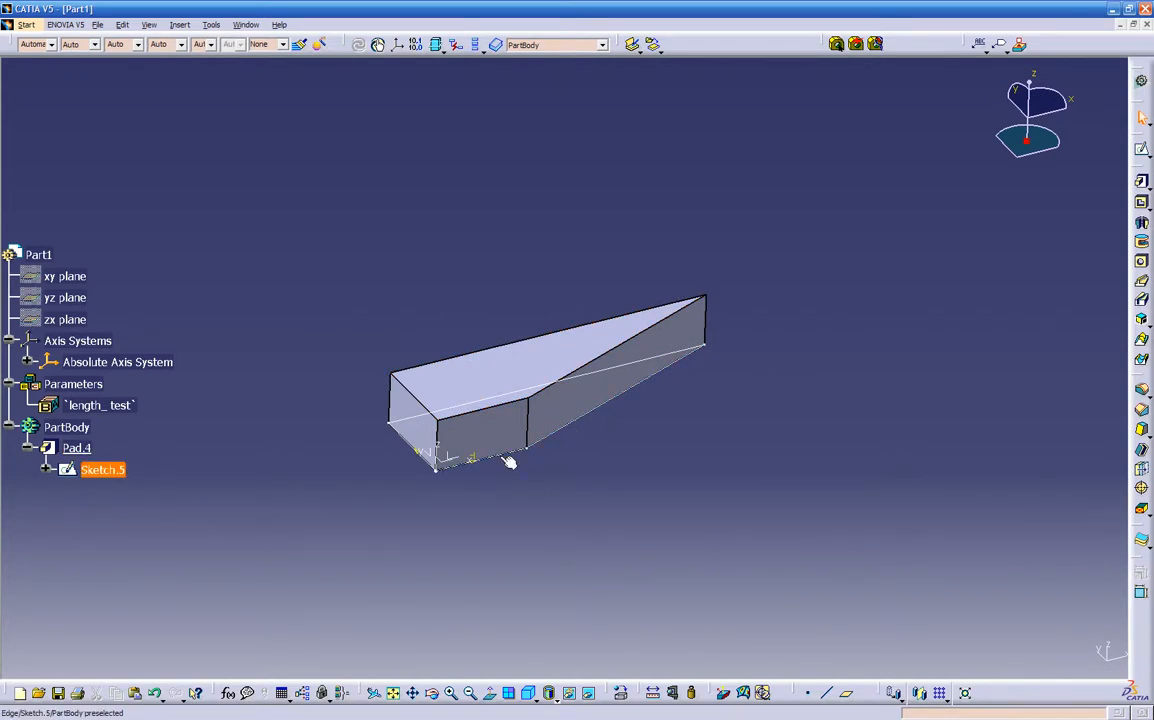
Step: Reopen the pad's sketch and draw a horizontal elongated hole with a radius of about 3.4 in inside the profile's left part
left_click(73, 471)
double_click(73, 471)
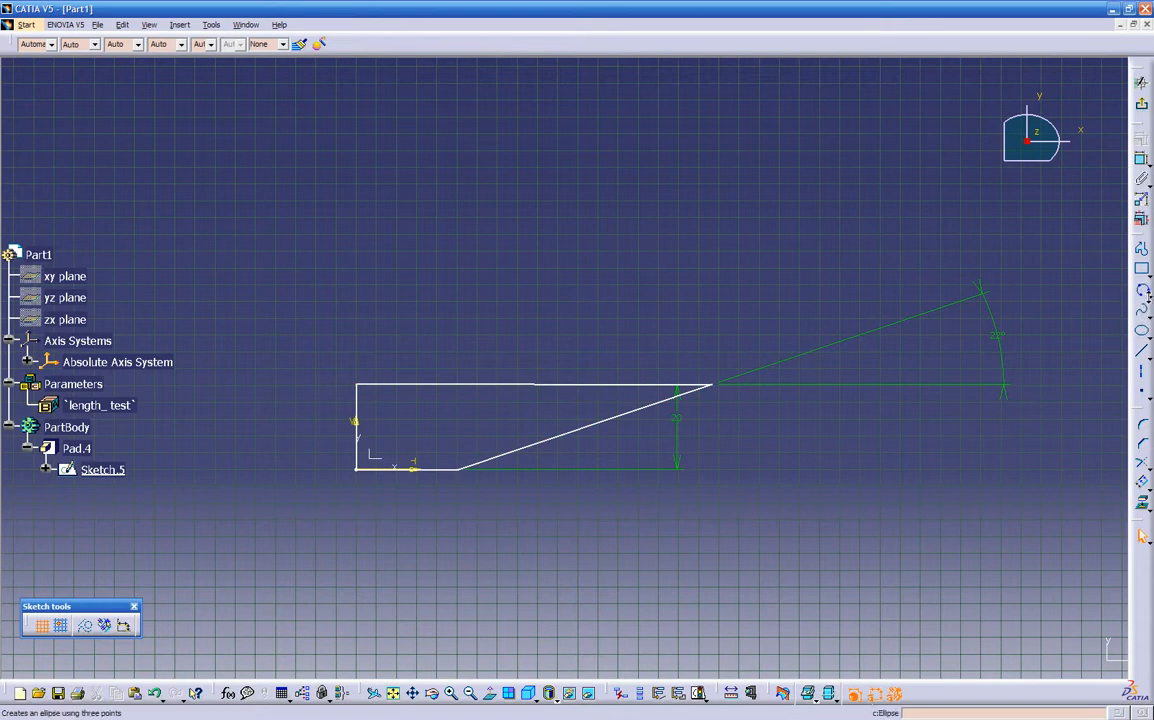
left_click(1149, 299)
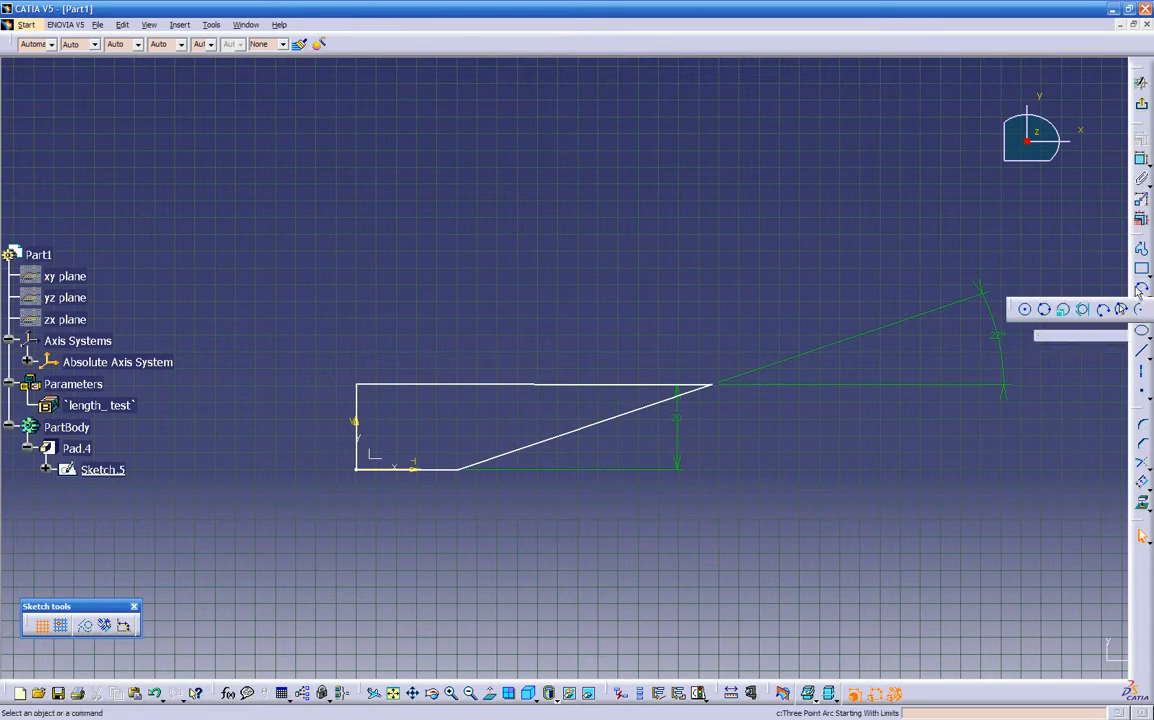
left_click(1149, 276)
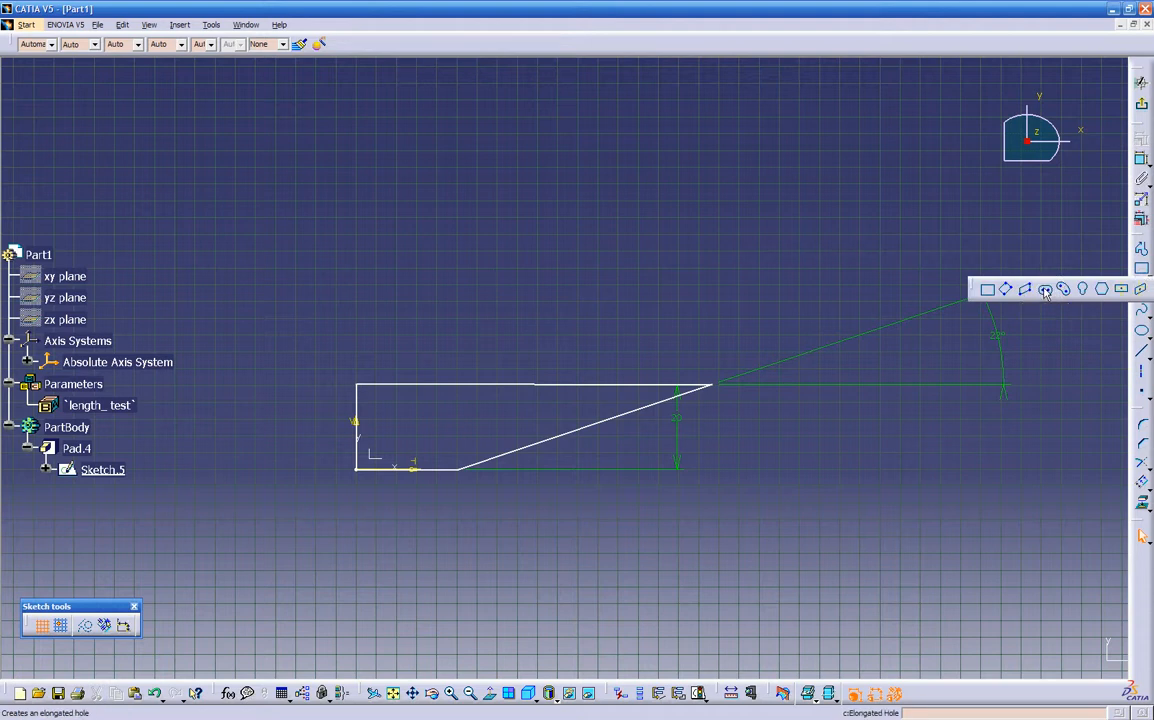
left_click(1044, 290)
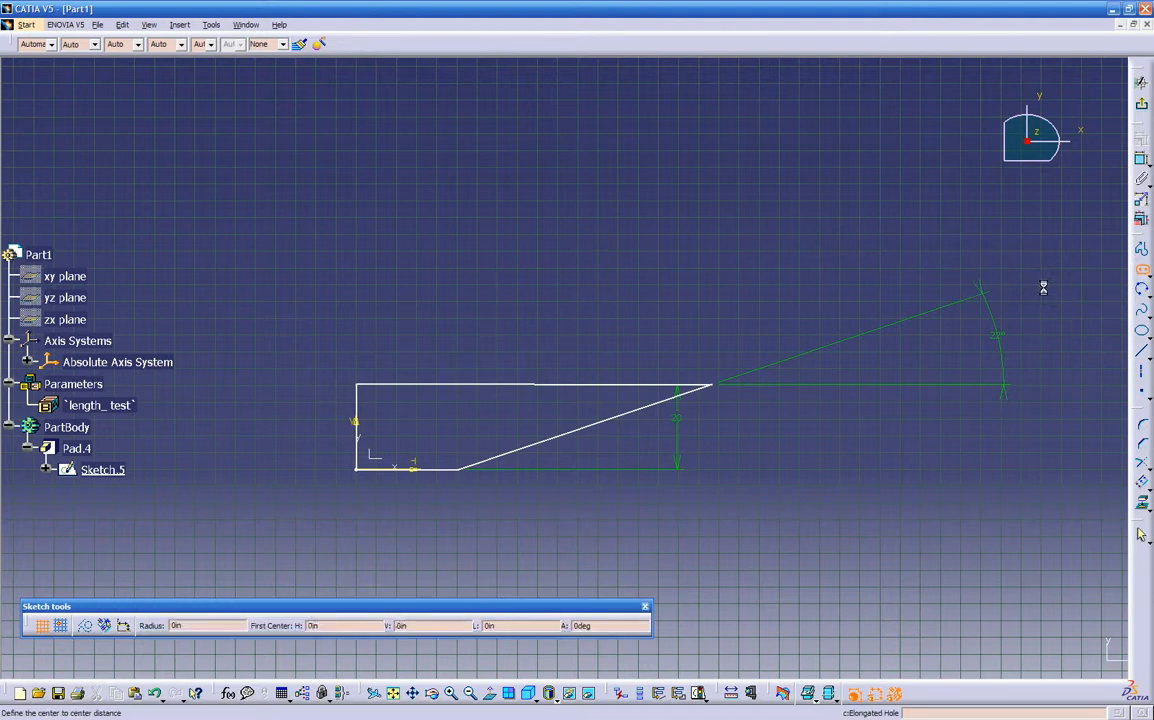
left_click(420, 424)
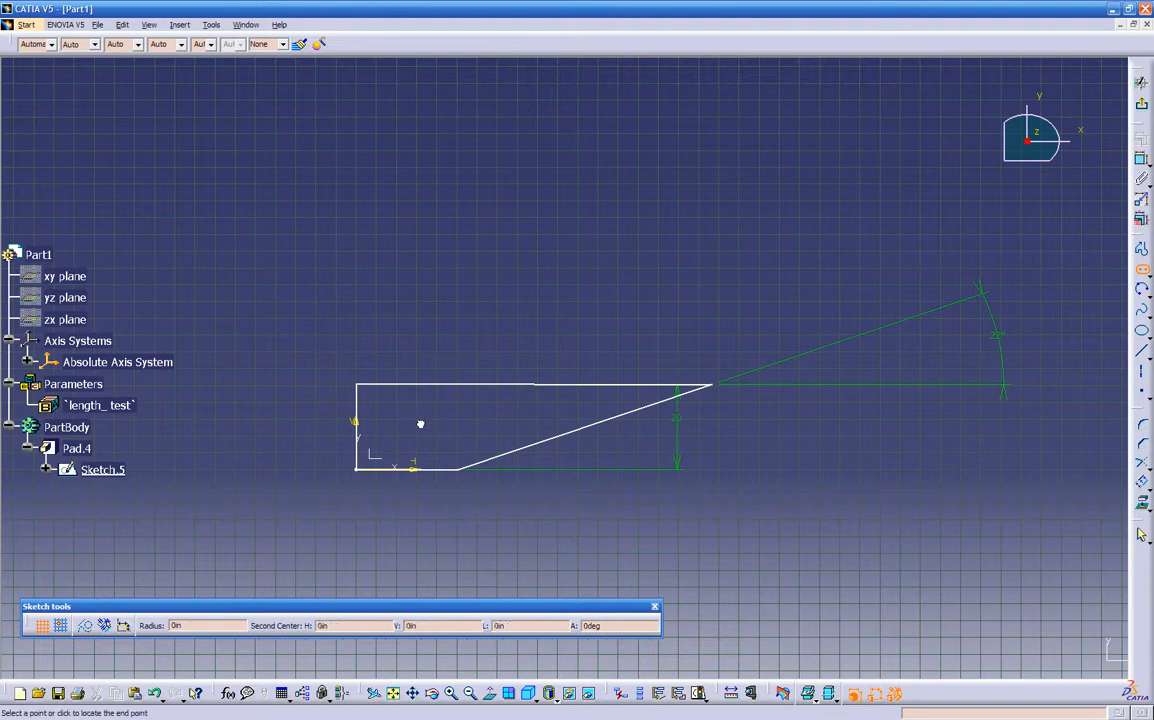
left_click(482, 420)
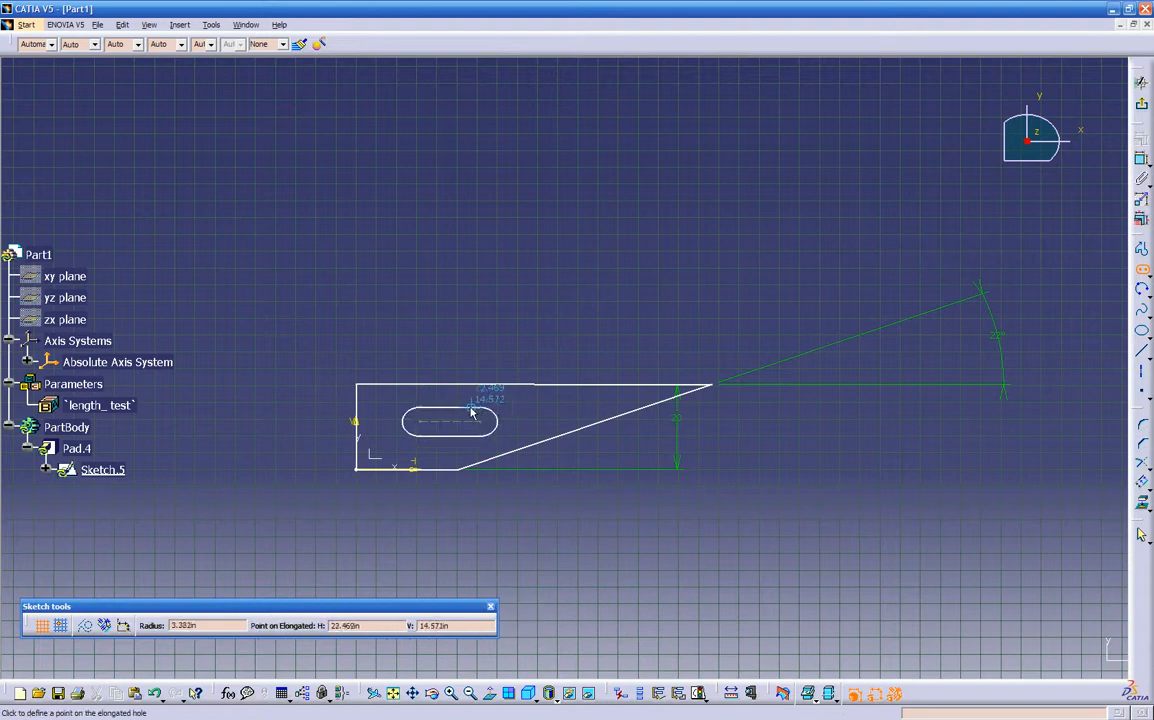
left_click(470, 408)
left_click(722, 463)
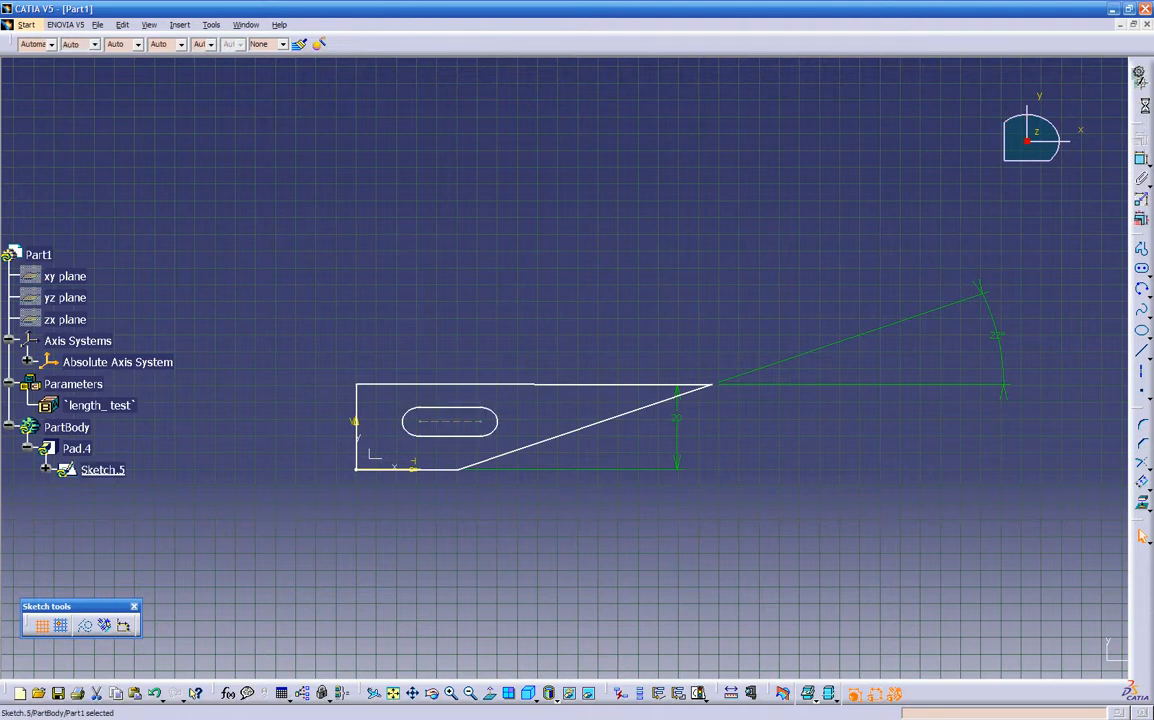
Step: Exit the sketch to cut the elongated hole through the pad
left_click(1143, 128)
left_click(631, 492)
Step: Reopen the pad's sketch and draw a separate closed stepped profile with a concave arc above the existing profile
mouse_move(587, 472)
middle_mouse_down()
mouse_move(577, 605)
mouse_move(577, 583)
mouse_move(616, 640)
mouse_move(598, 430)
mouse_move(641, 469)
mouse_move(608, 505)
mouse_move(690, 507)
mouse_move(732, 471)
mouse_move(631, 514)
mouse_move(507, 634)
mouse_move(376, 533)
mouse_move(523, 453)
middle_mouse_up()
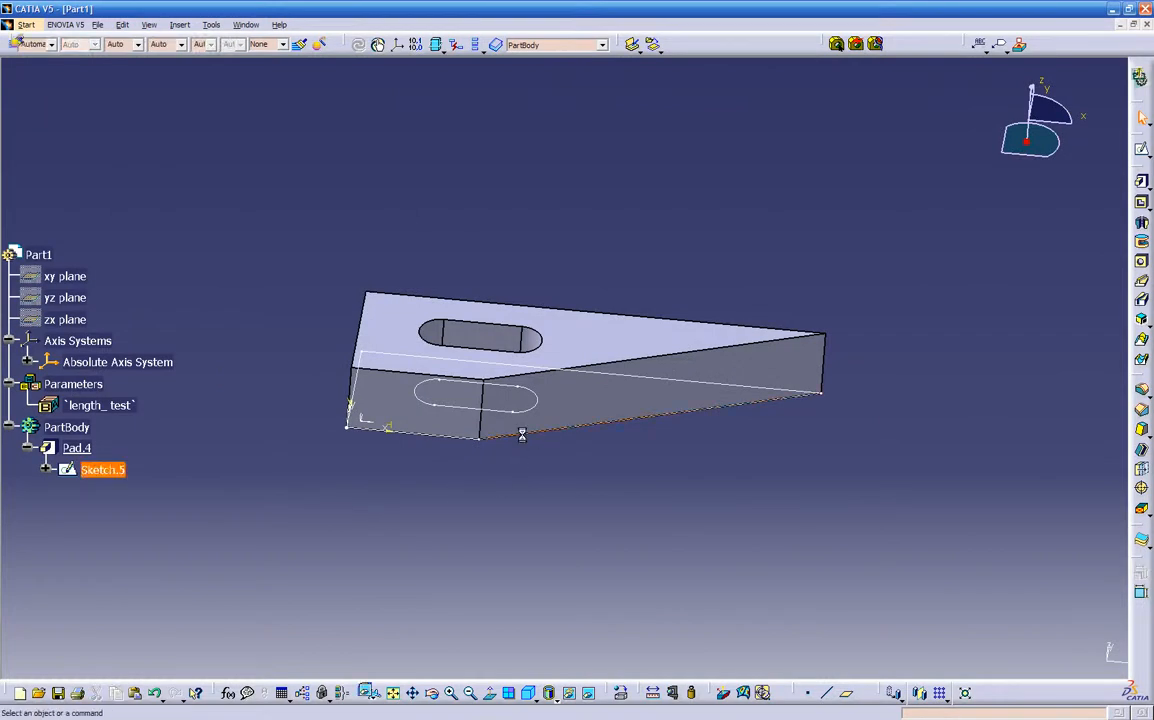
double_click(523, 433)
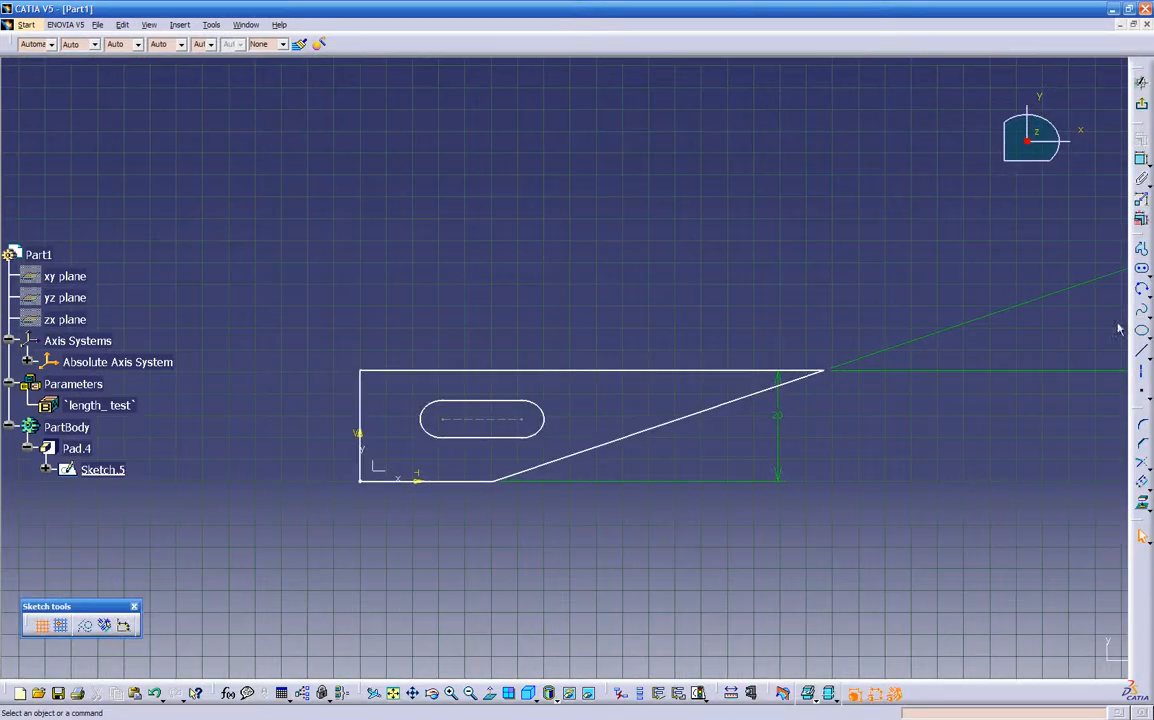
left_click(1141, 248)
left_click(441, 318)
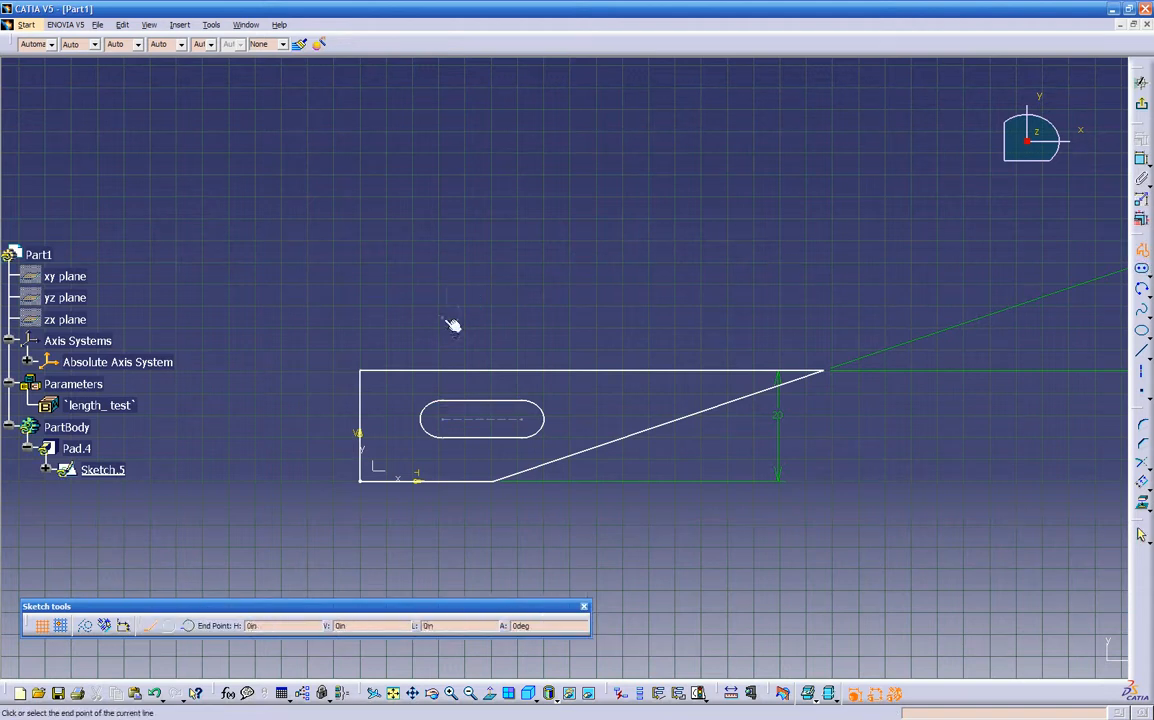
left_click(647, 318)
left_click(647, 263)
left_click(519, 263)
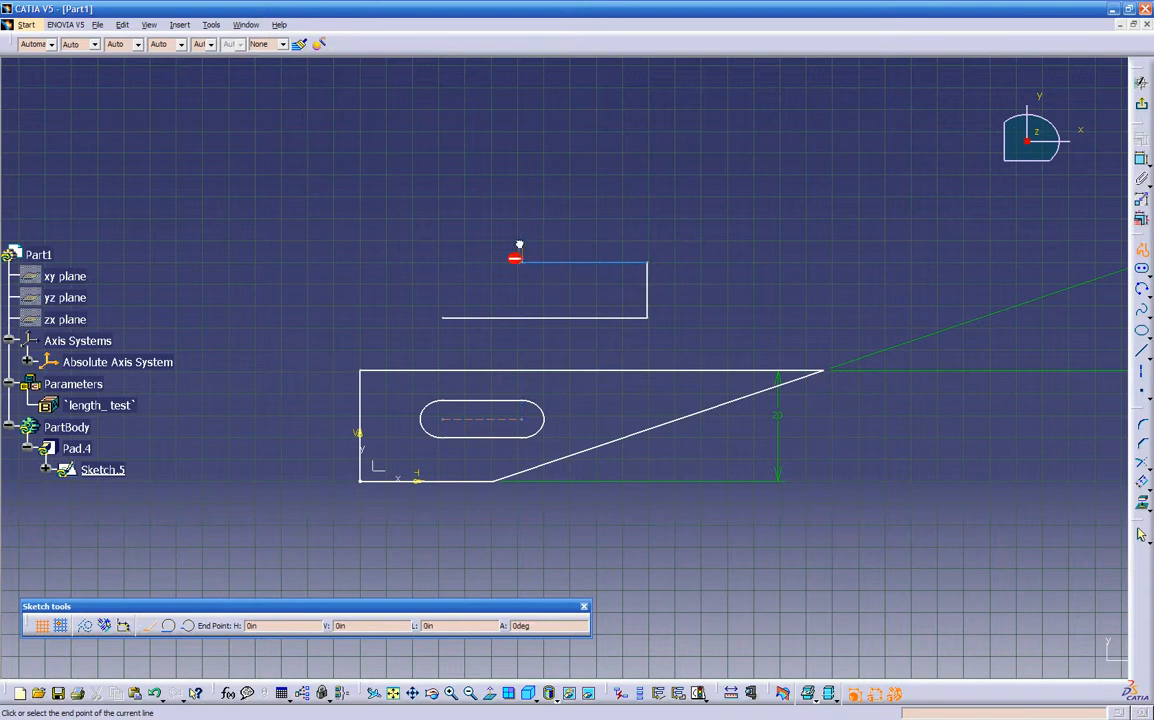
left_click(471, 222)
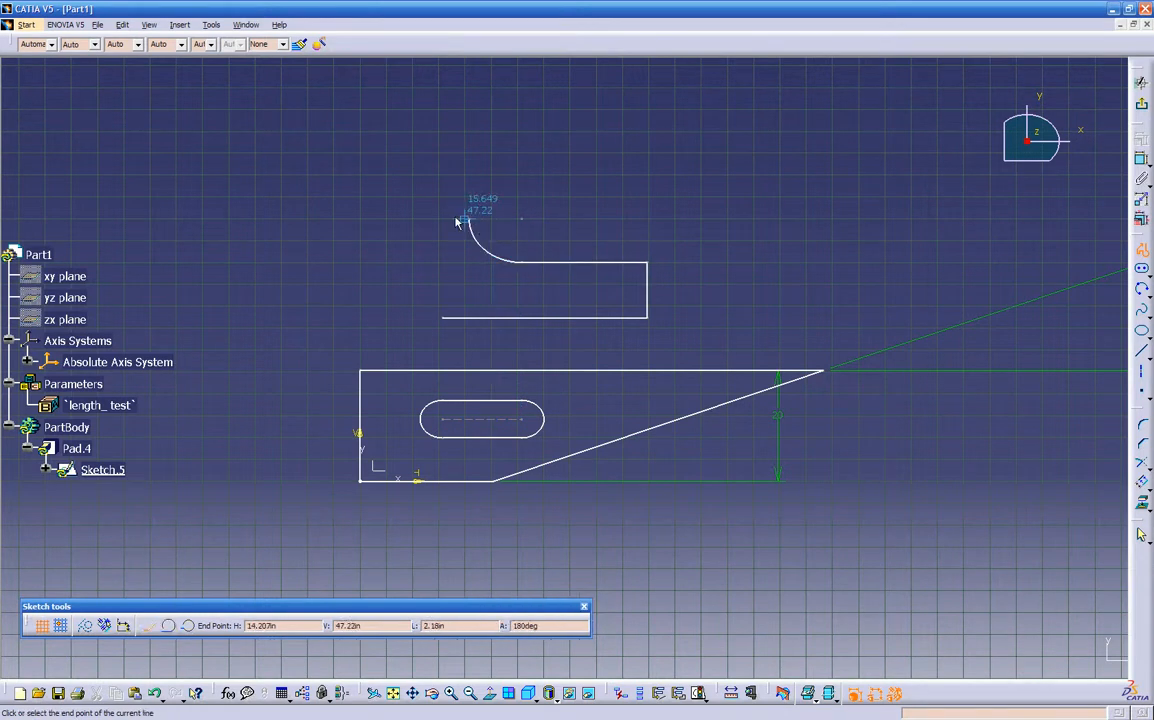
left_click(438, 218)
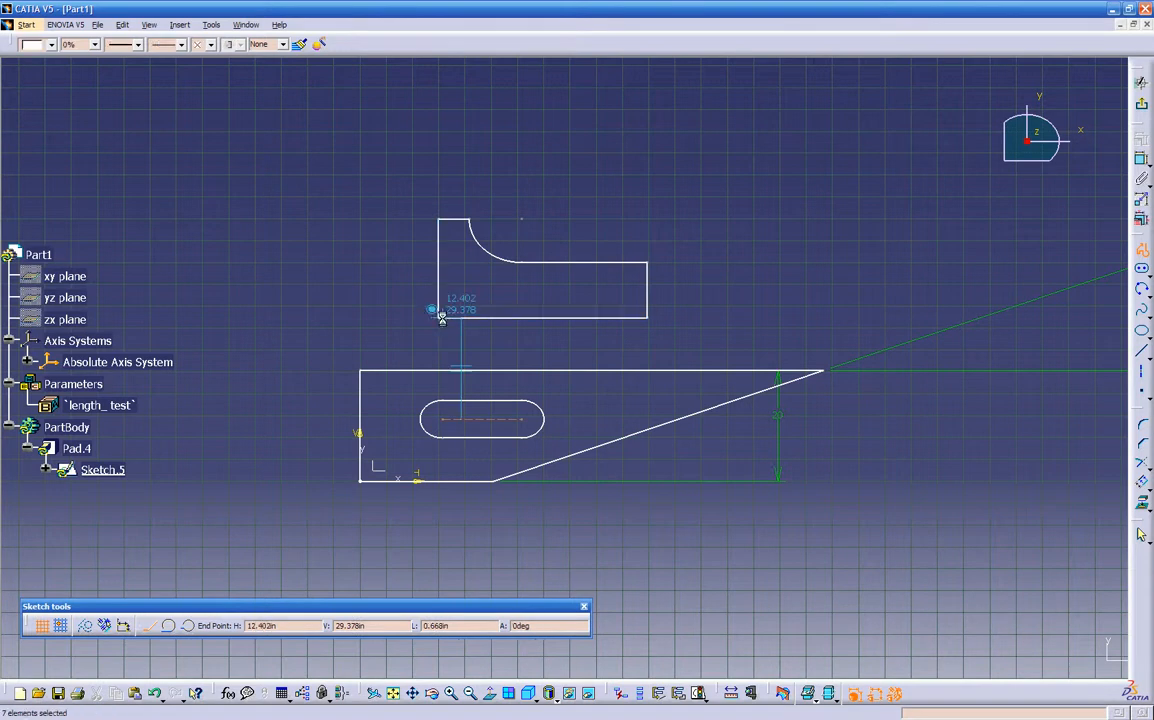
left_click(448, 319)
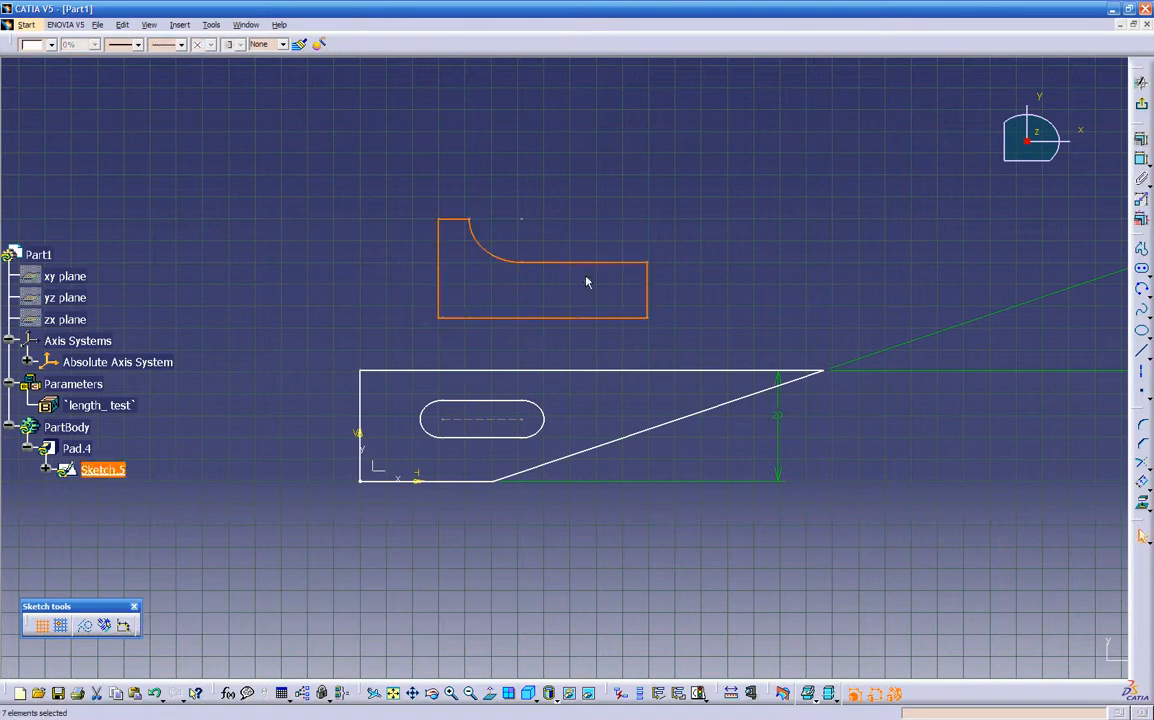
Step: Exit the sketch to update the pad with the second profile and inspect the resulting solid
left_click(1141, 82)
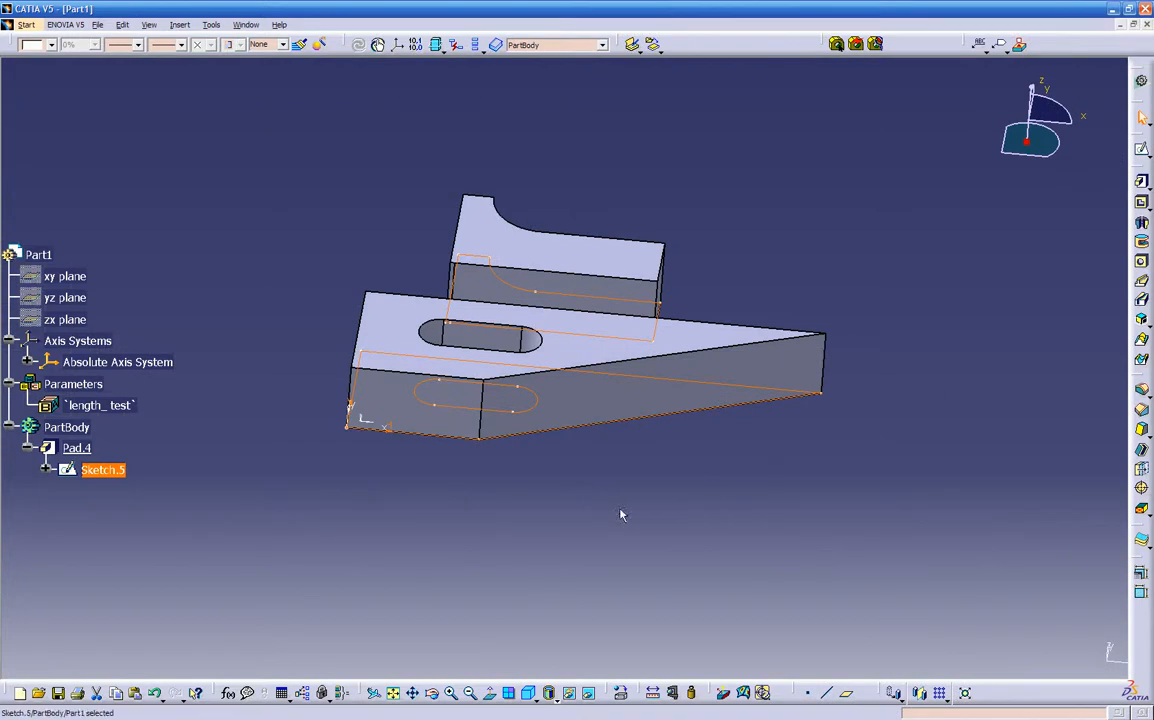
left_click(662, 523)
mouse_move(662, 523)
middle_mouse_down()
mouse_move(322, 427)
mouse_move(600, 527)
mouse_move(430, 523)
mouse_move(491, 530)
mouse_move(590, 471)
mouse_move(616, 386)
mouse_move(719, 191)
middle_mouse_up()
middle_click_drag(618, 422, 801, 541)
middle_click_drag(374, 392, 530, 326)
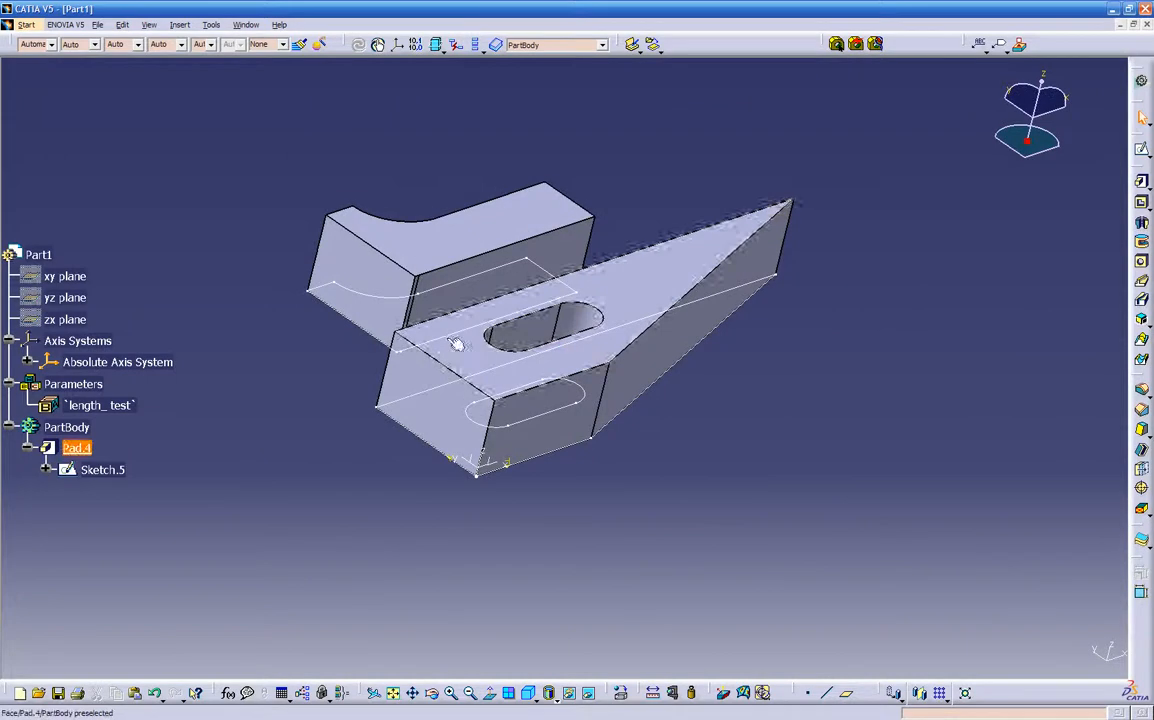
mouse_move(452, 388)
middle_mouse_down()
mouse_move(541, 510)
mouse_move(595, 538)
mouse_move(466, 538)
middle_mouse_up()
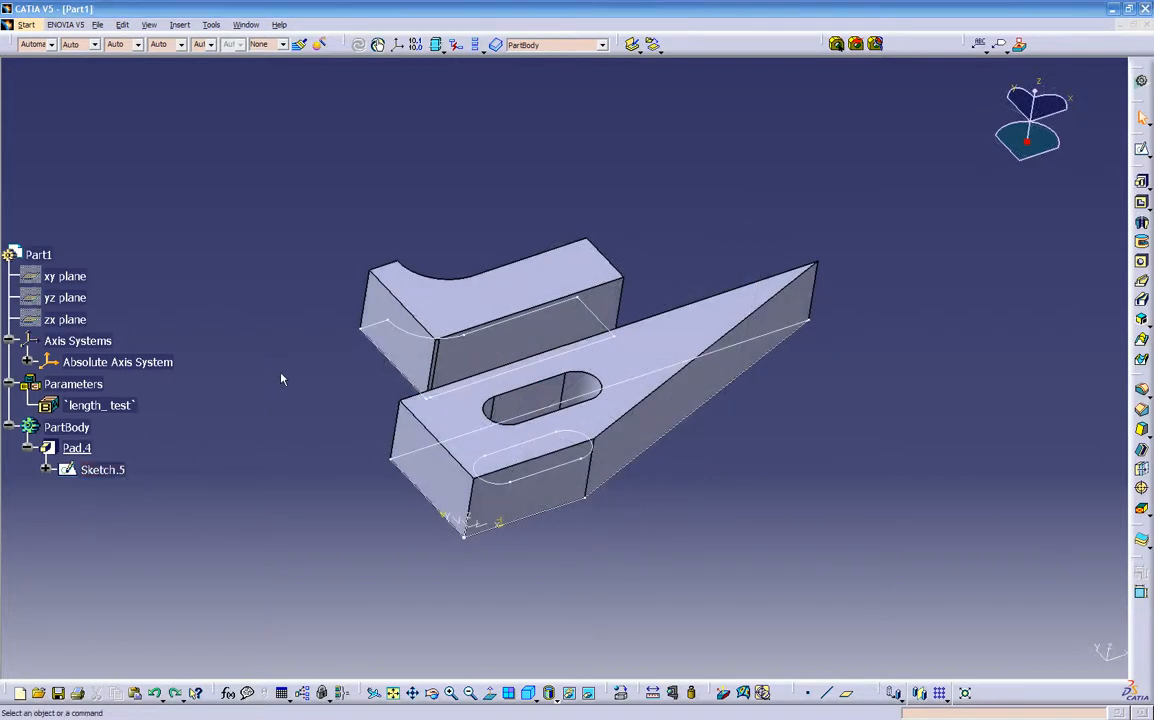
middle_click_drag(342, 512, 478, 522)
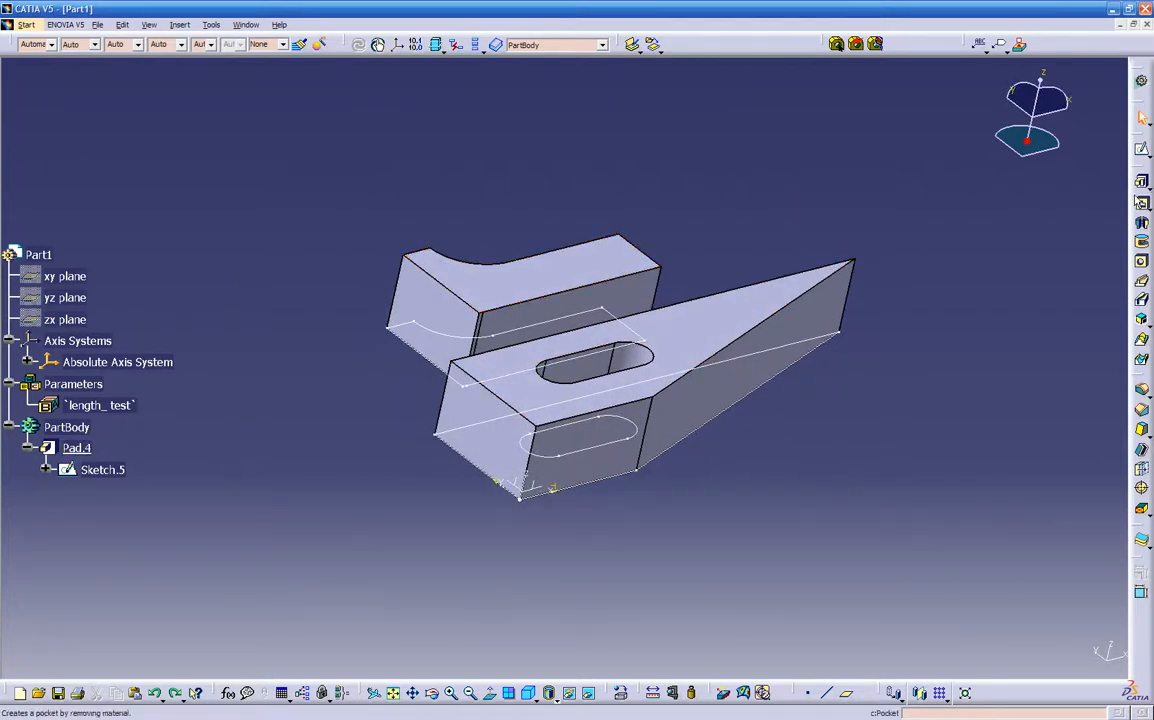
left_click(1141, 203)
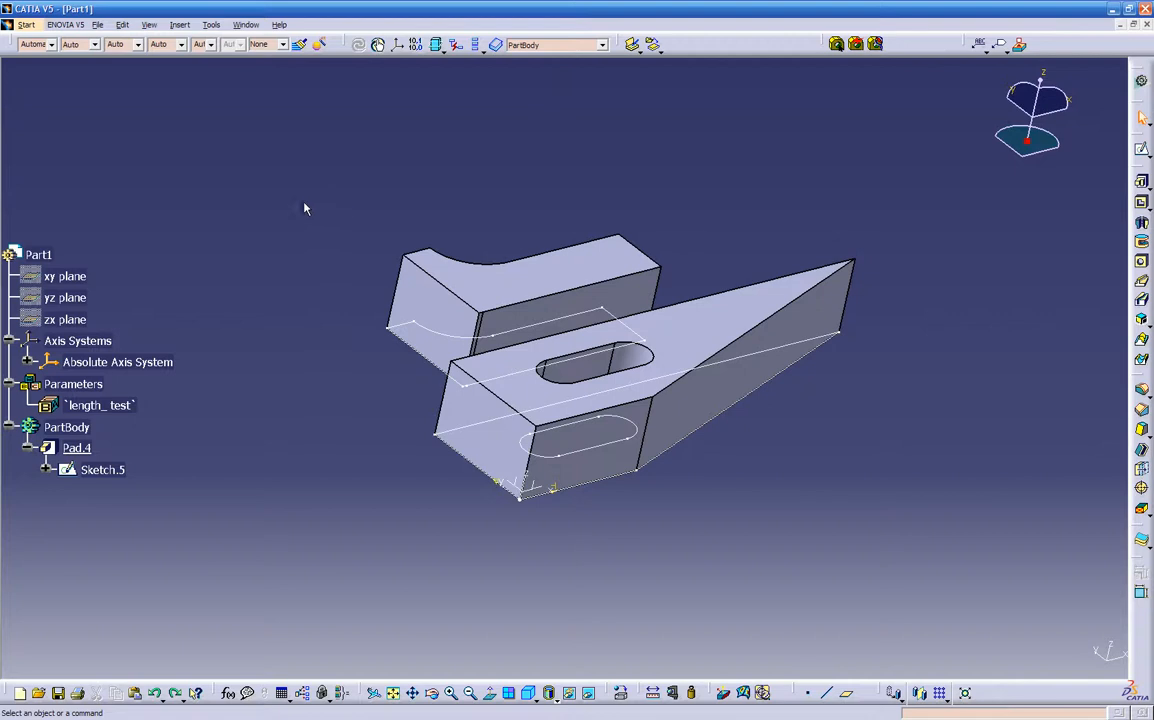
Step: Delete the pad together with its aggregated sketch
left_click(72, 448)
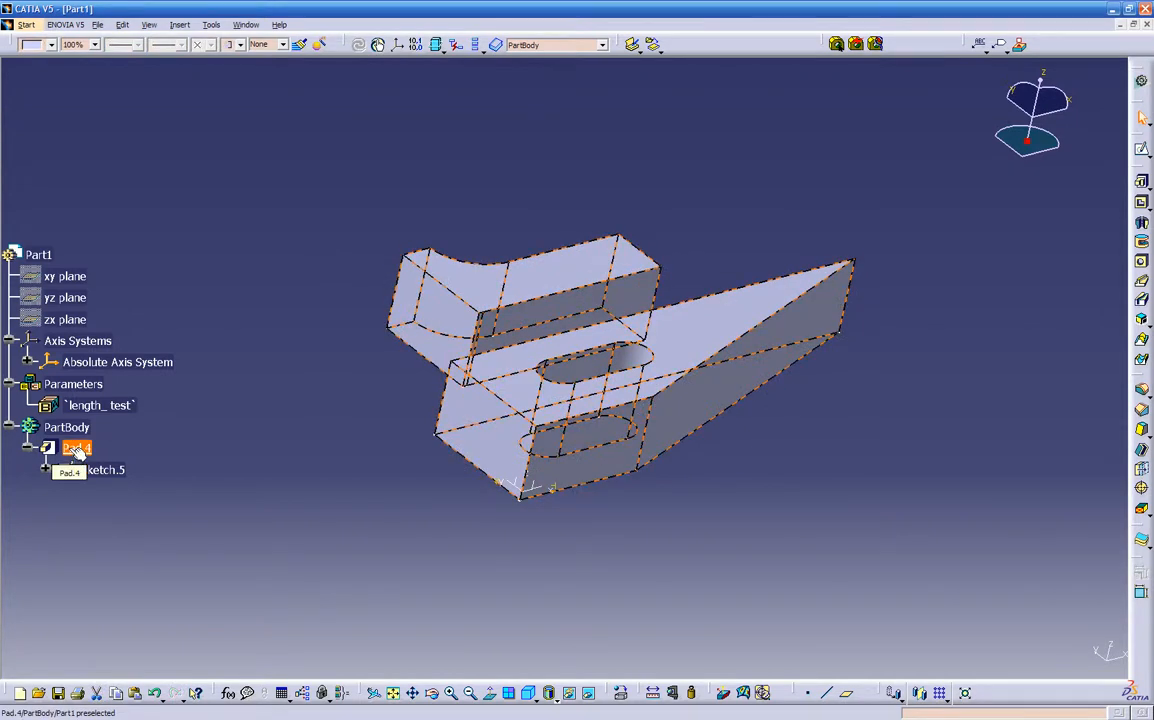
key("Delete")
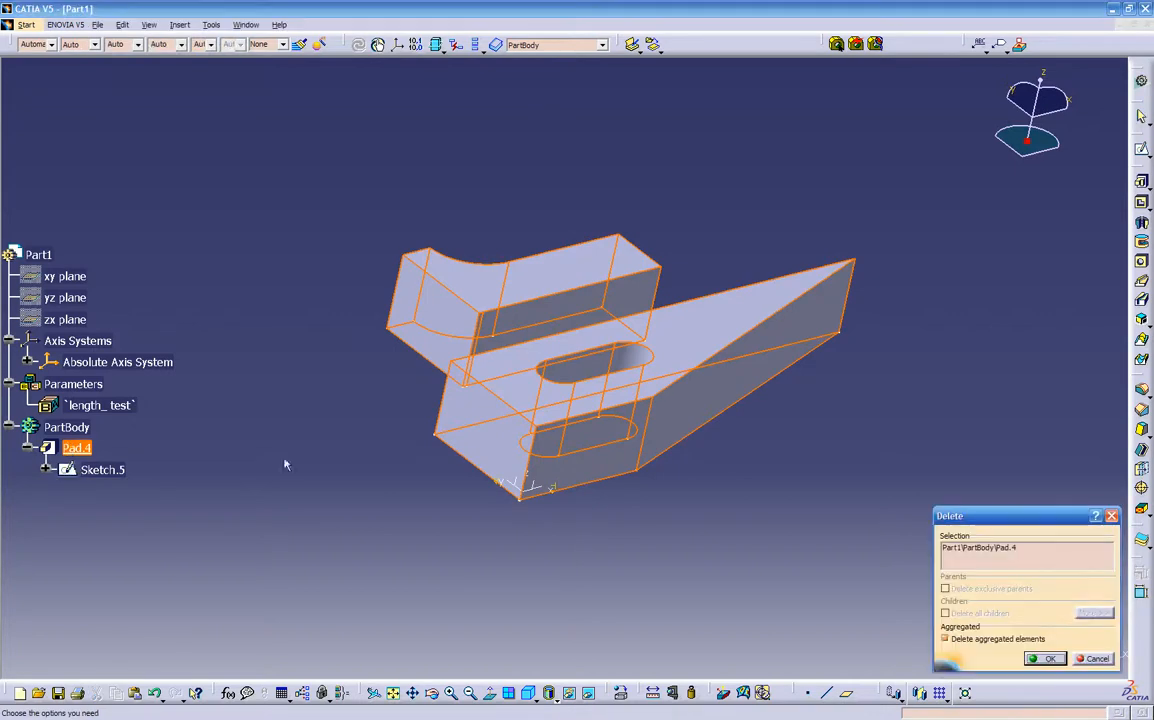
left_click(1034, 661)
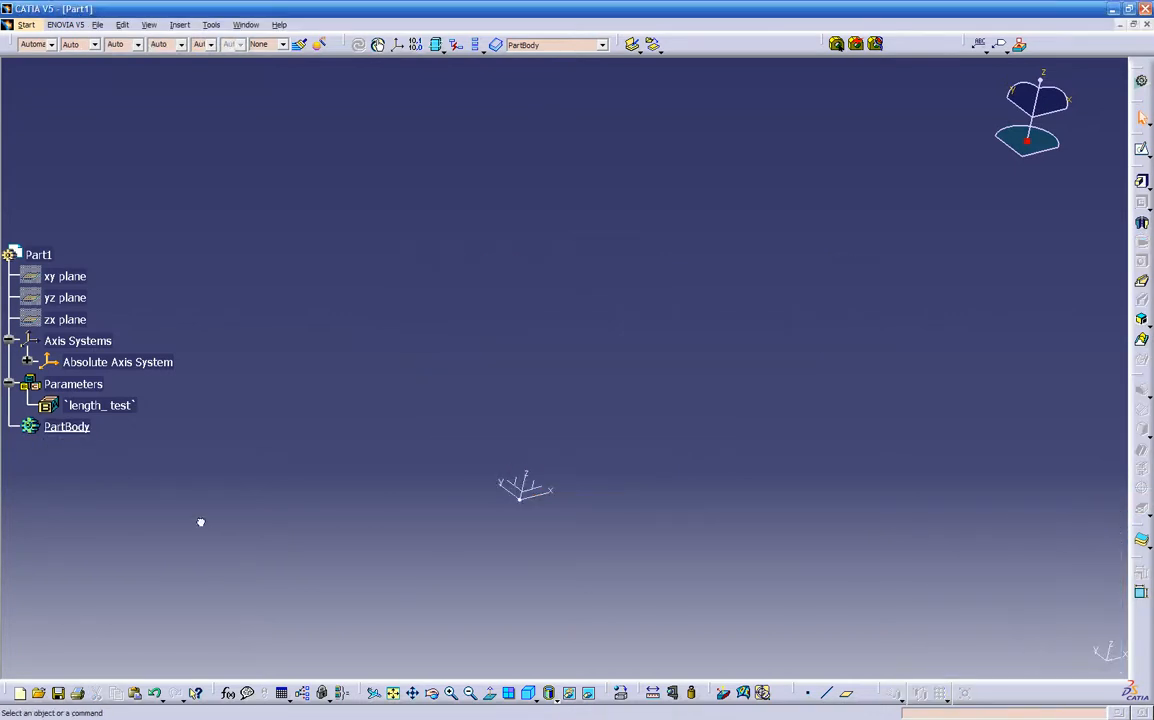
Step: Delete the length_test parameter and the empty Parameters set
double_click(83, 402)
left_click(88, 386)
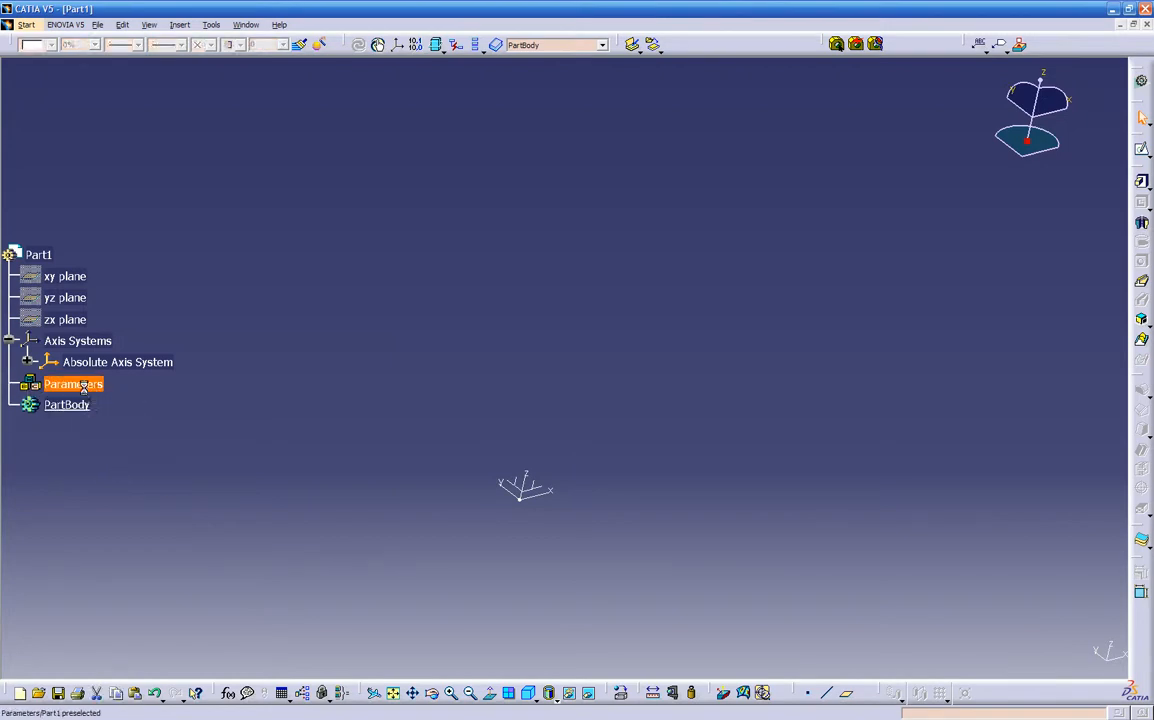
key("Delete")
middle_click_drag(251, 505, 210, 368)
middle_click_drag(296, 482, 404, 427)
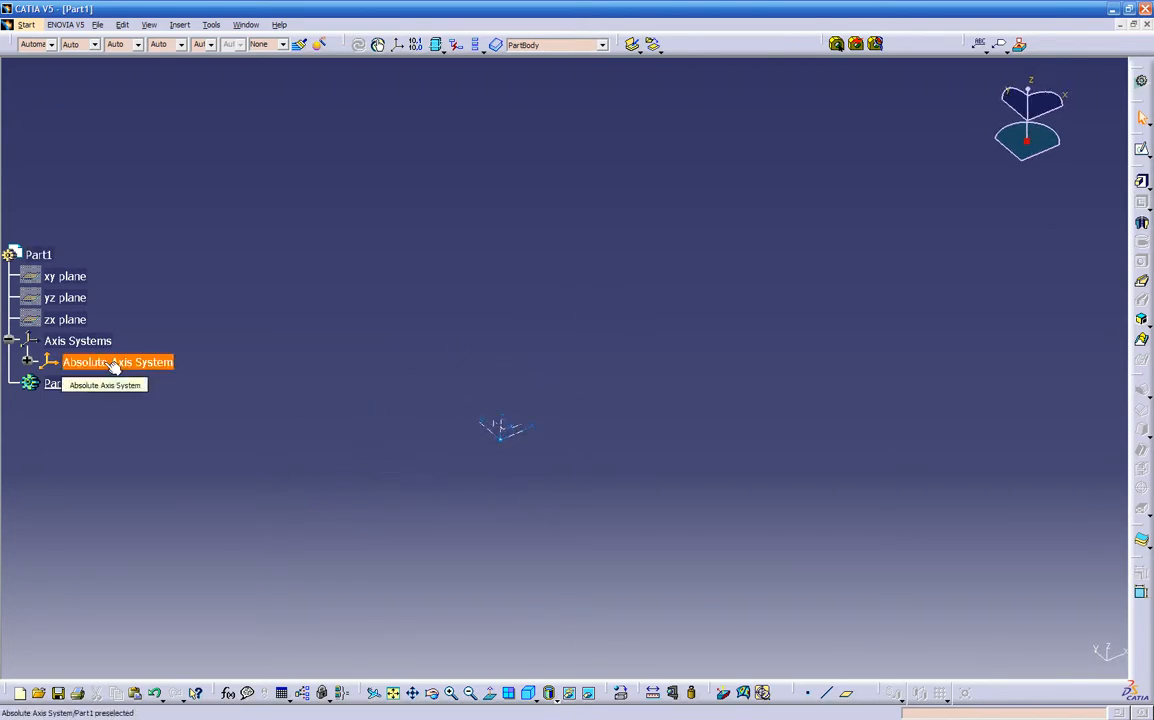
left_click(8, 340)
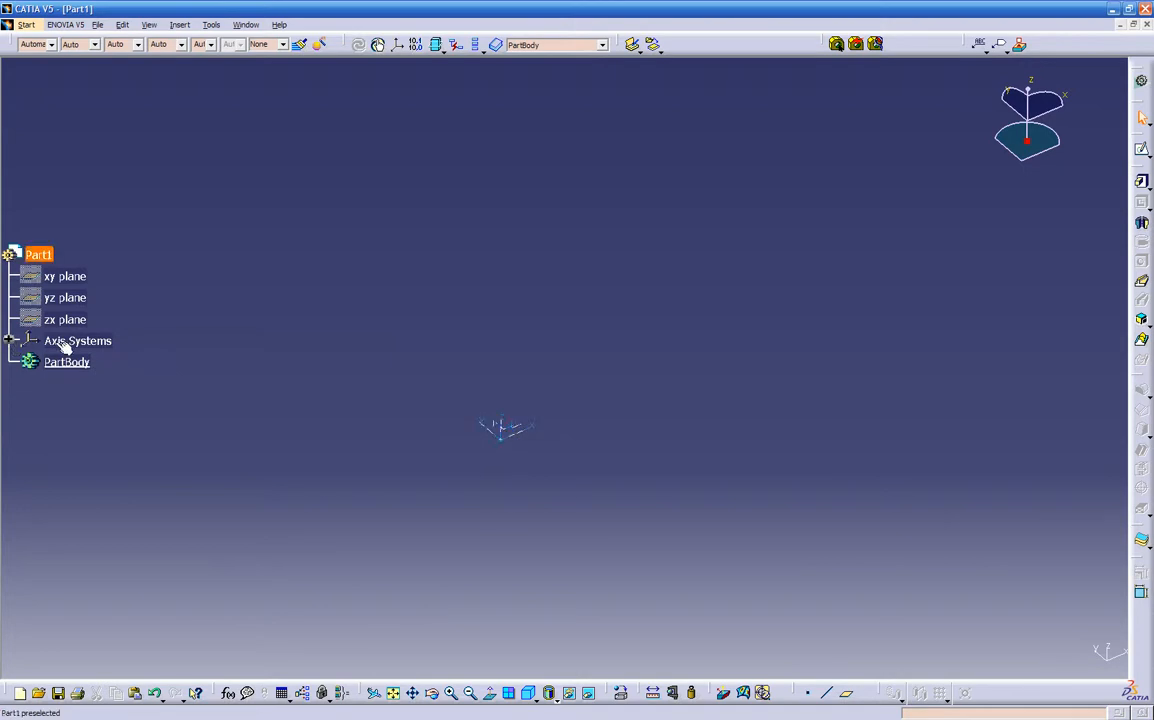
left_click(8, 340)
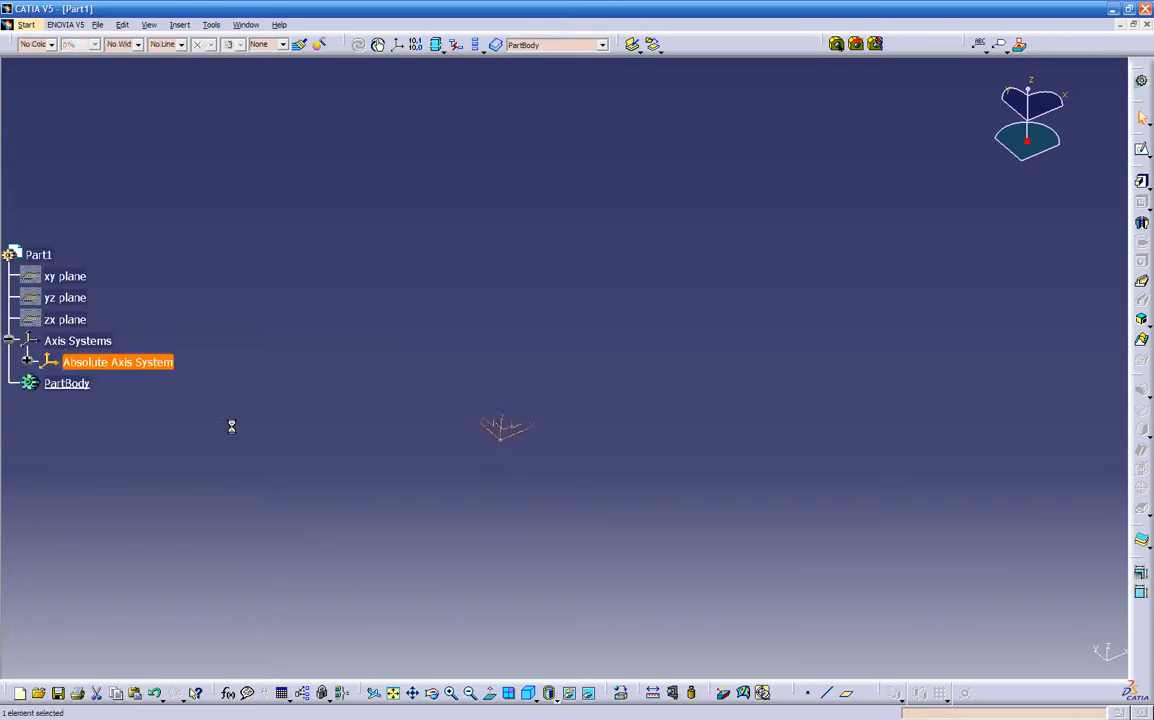
middle_click_drag(541, 438, 579, 401)
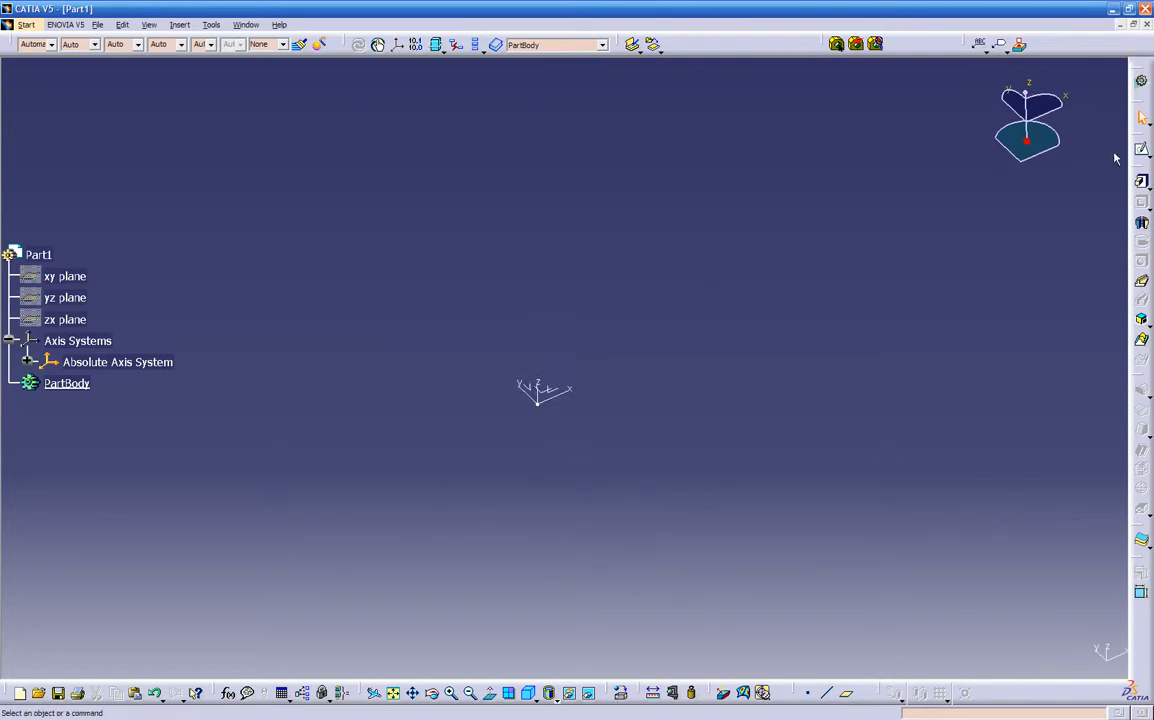
Step: Start a new sketch on the xy plane
left_click(1143, 152)
middle_click_drag(572, 479, 509, 488)
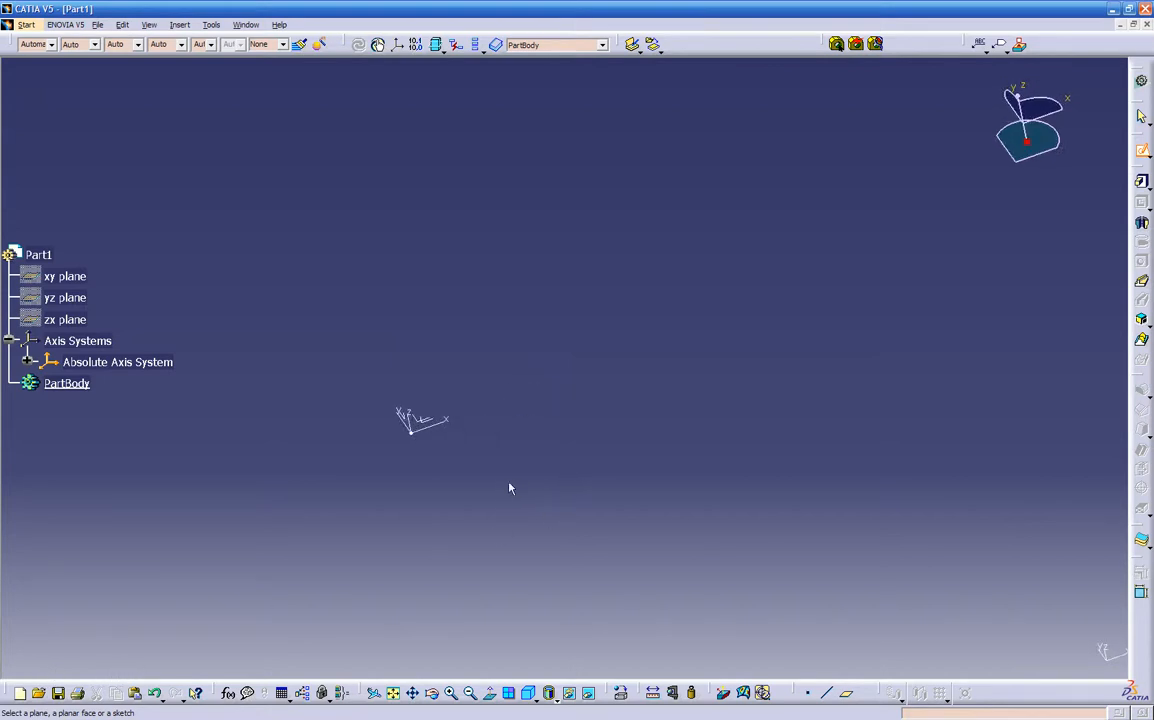
left_click(395, 691)
middle_click_drag(604, 342, 469, 410)
middle_click_drag(623, 455, 598, 474)
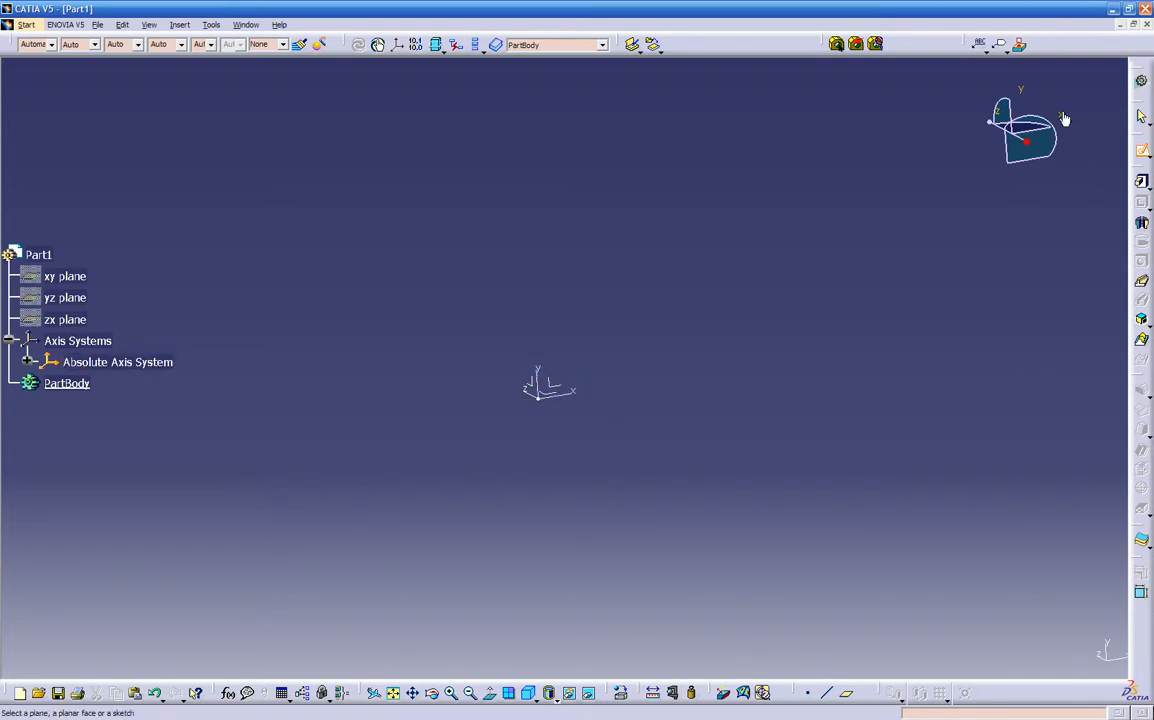
left_click(998, 118)
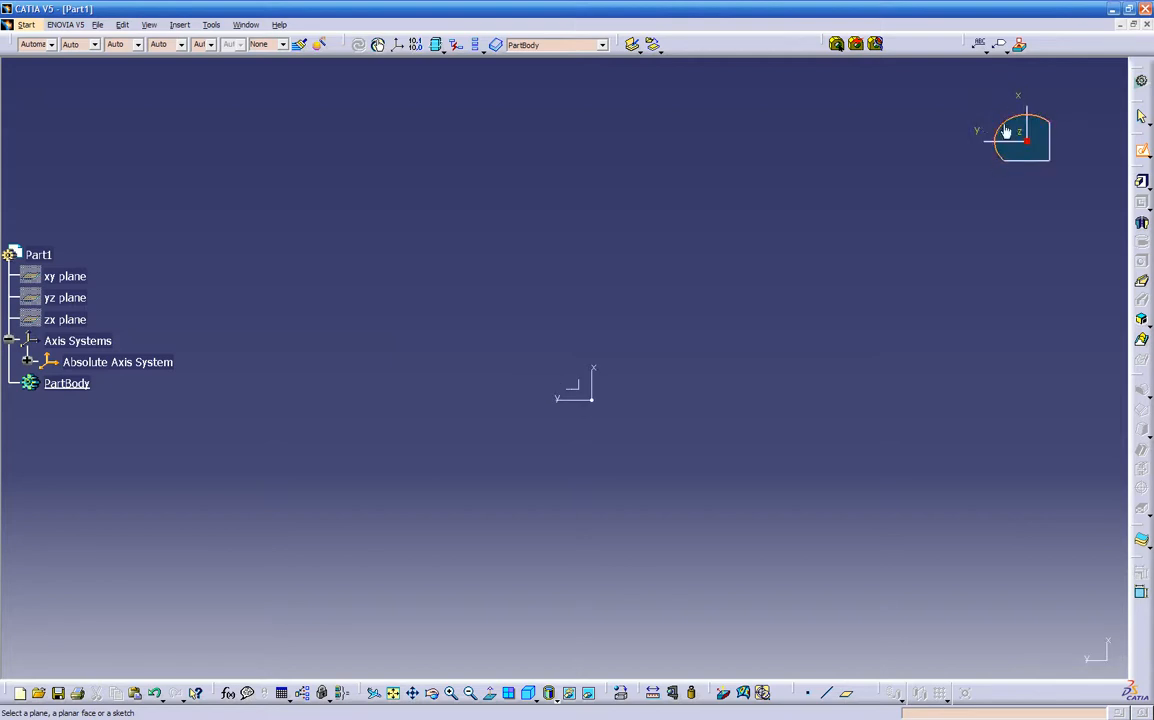
middle_click_drag(699, 371, 598, 454)
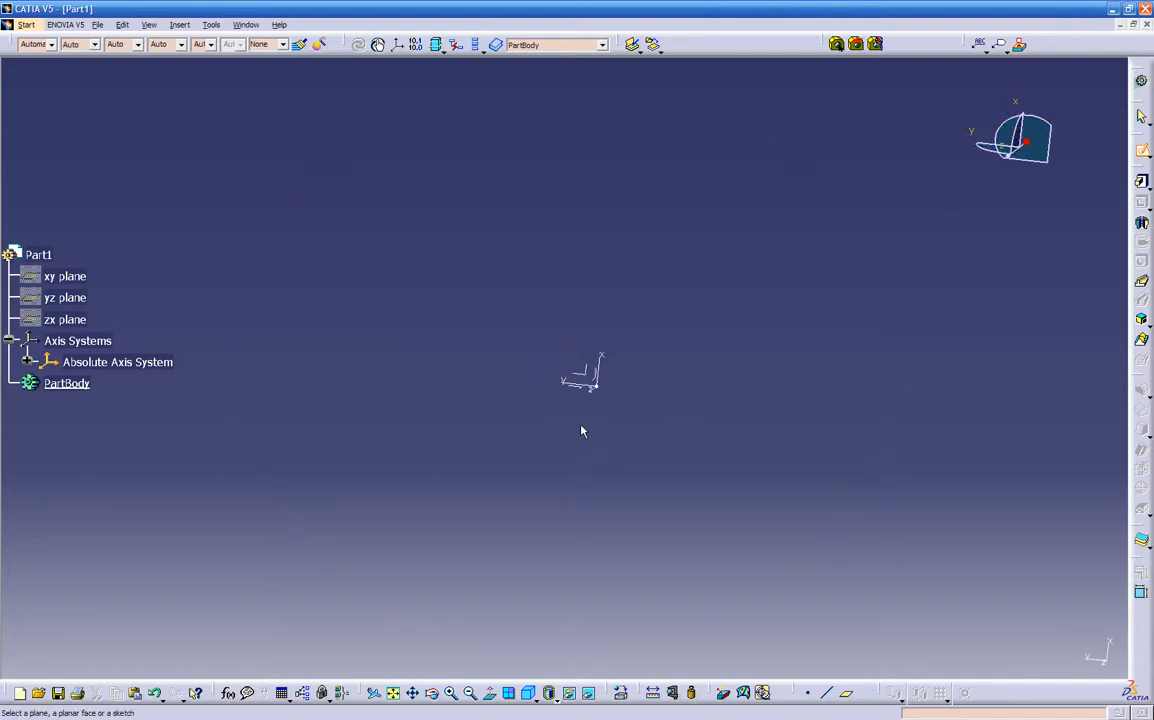
left_click(88, 277)
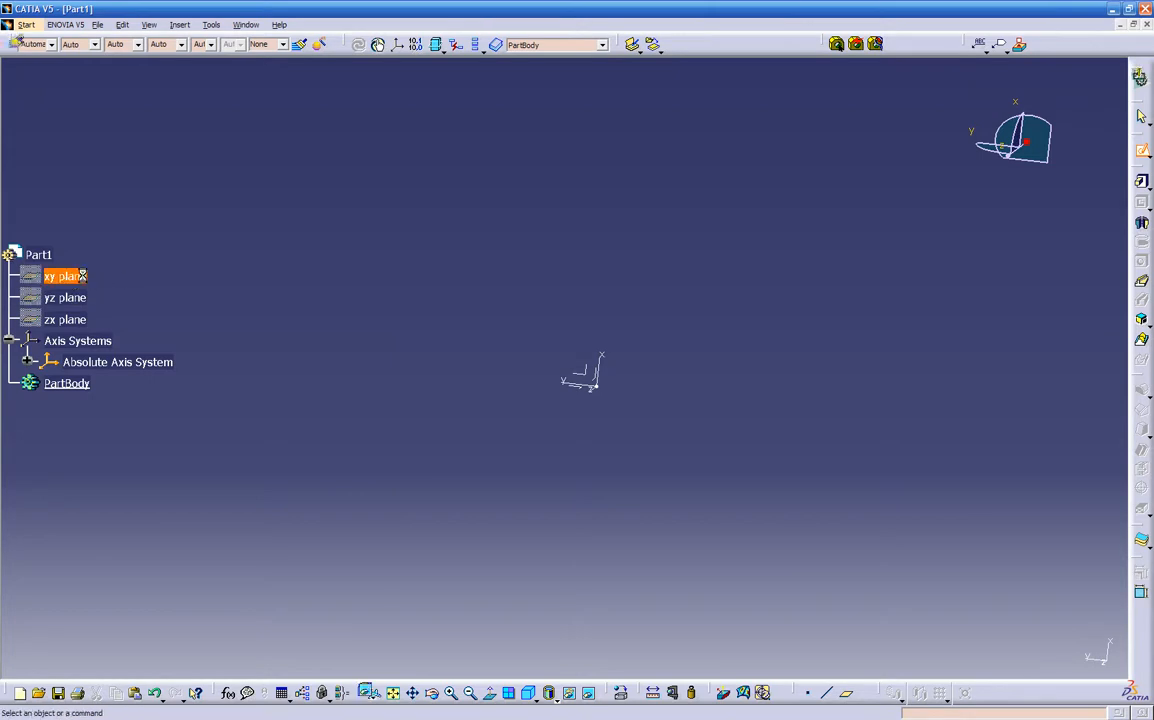
Step: Turn off Geometrical Constraints and draw a two-point rectangle above and to the right of the sketch origin
middle_click_drag(360, 330, 341, 448)
middle_click_drag(399, 367, 420, 360)
middle_click_drag(492, 258, 325, 398)
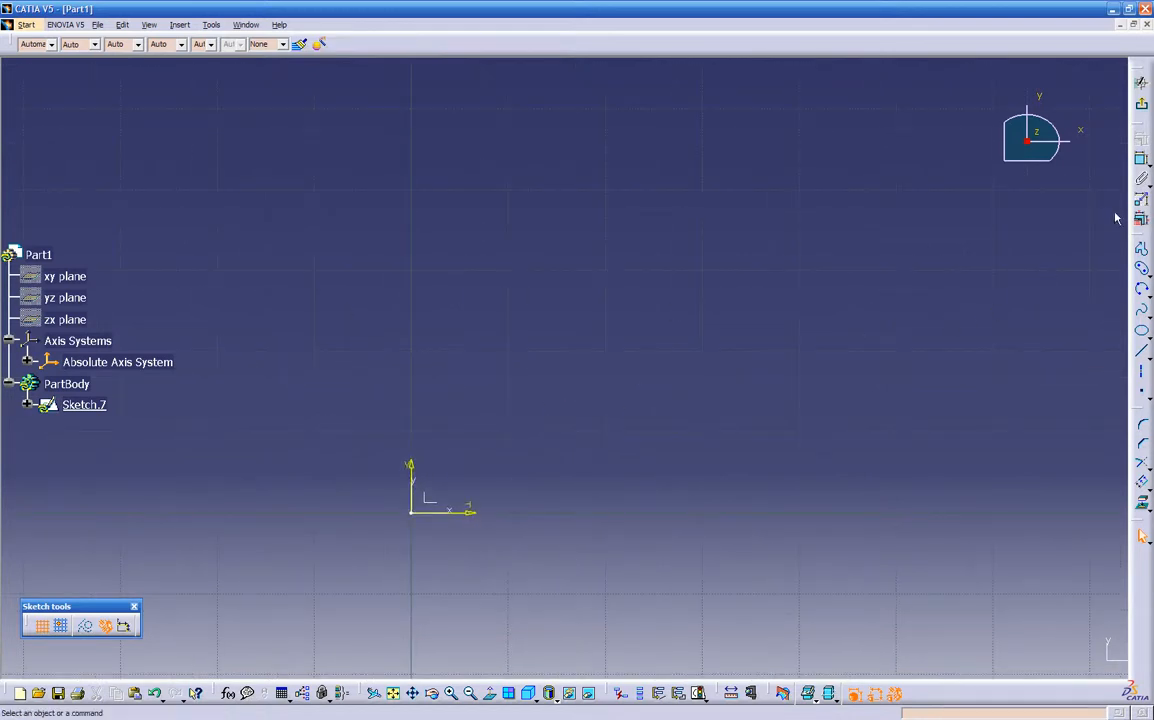
left_click(1143, 268)
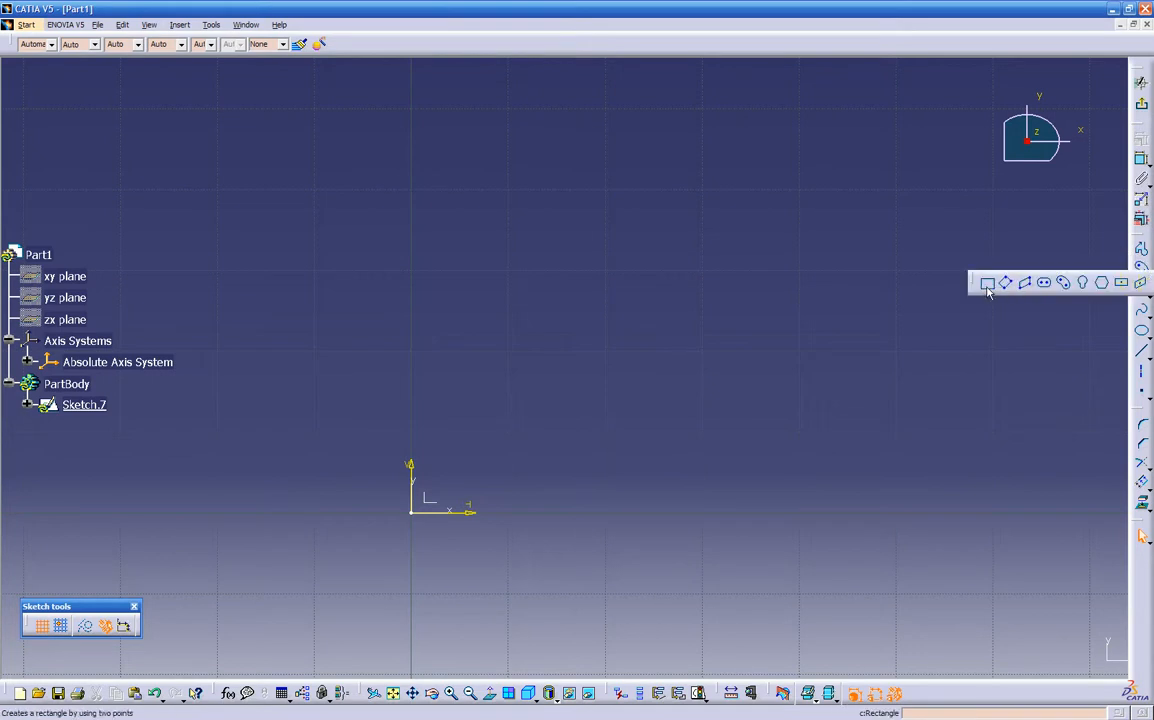
left_click(987, 285)
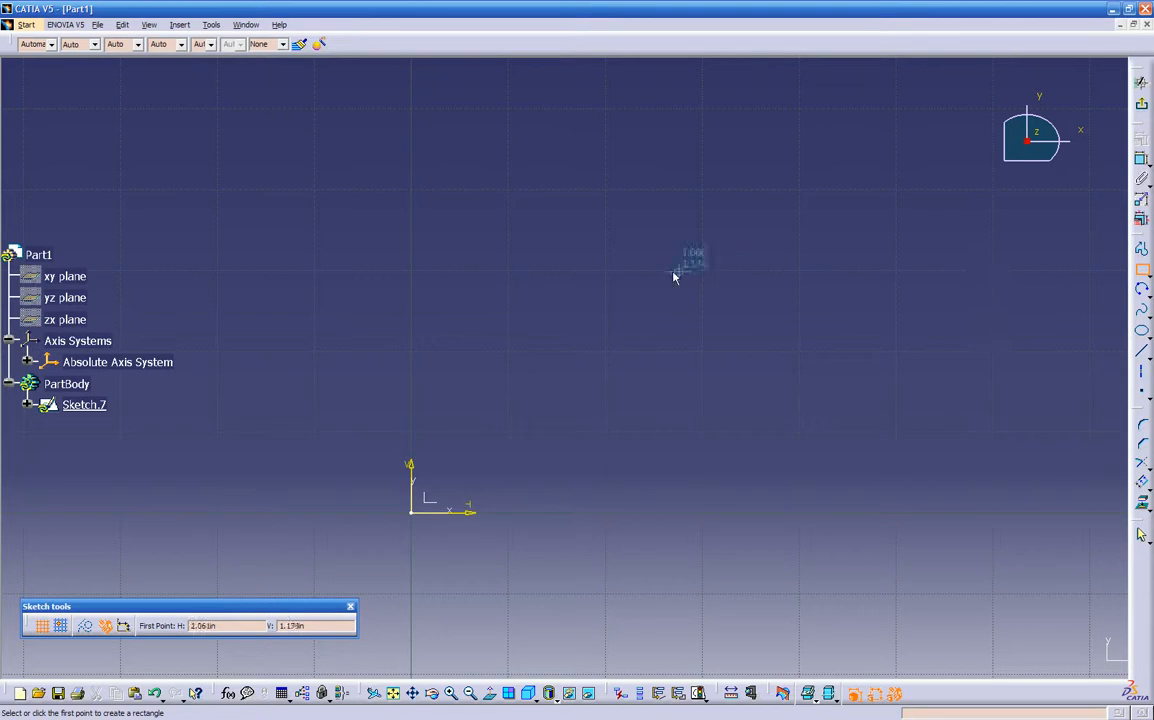
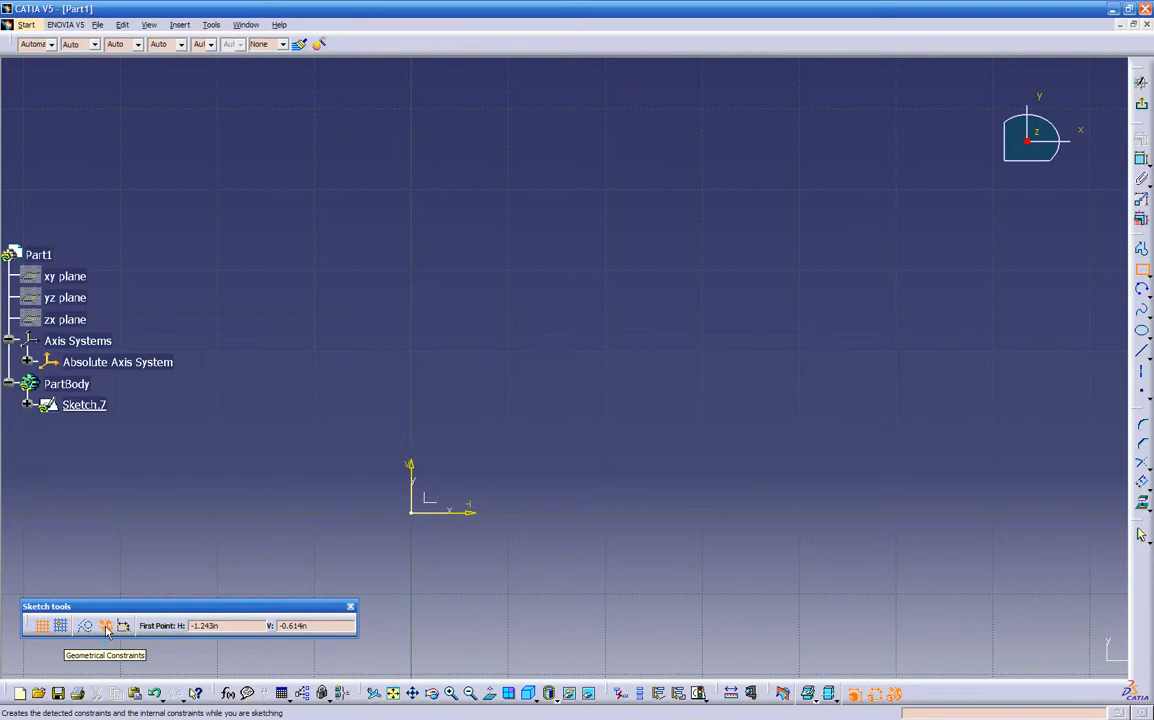
left_click(515, 430)
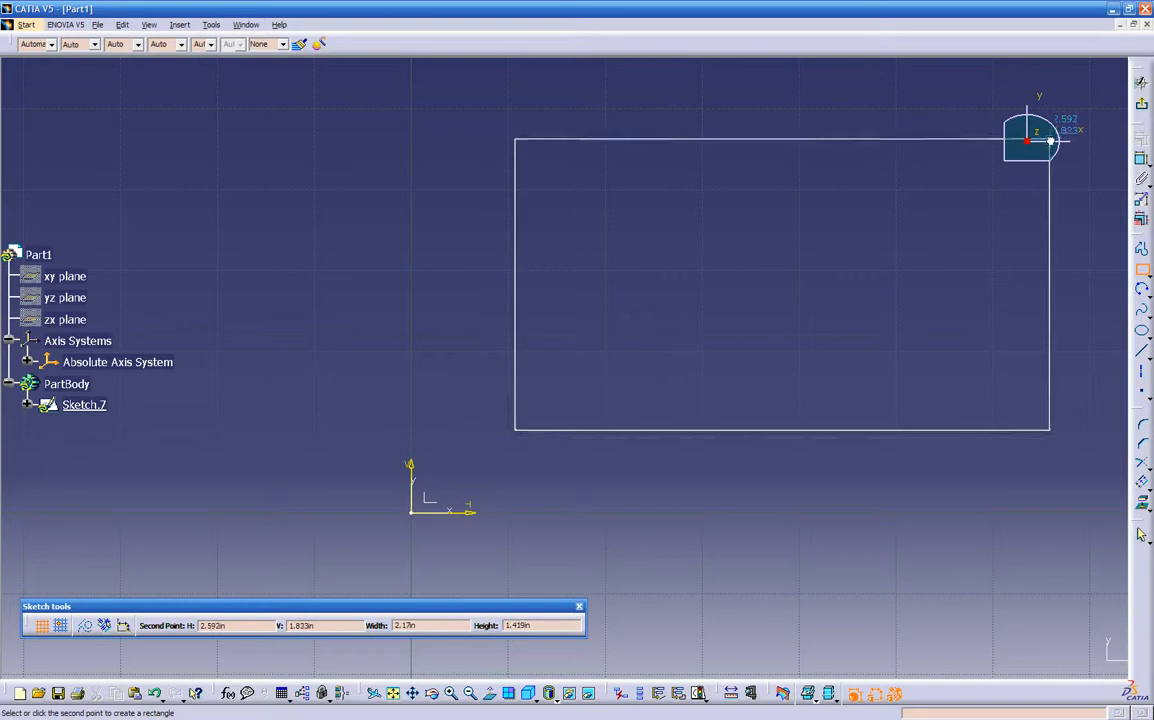
left_click(942, 210)
middle_click_drag(810, 258, 721, 319)
left_click(799, 180)
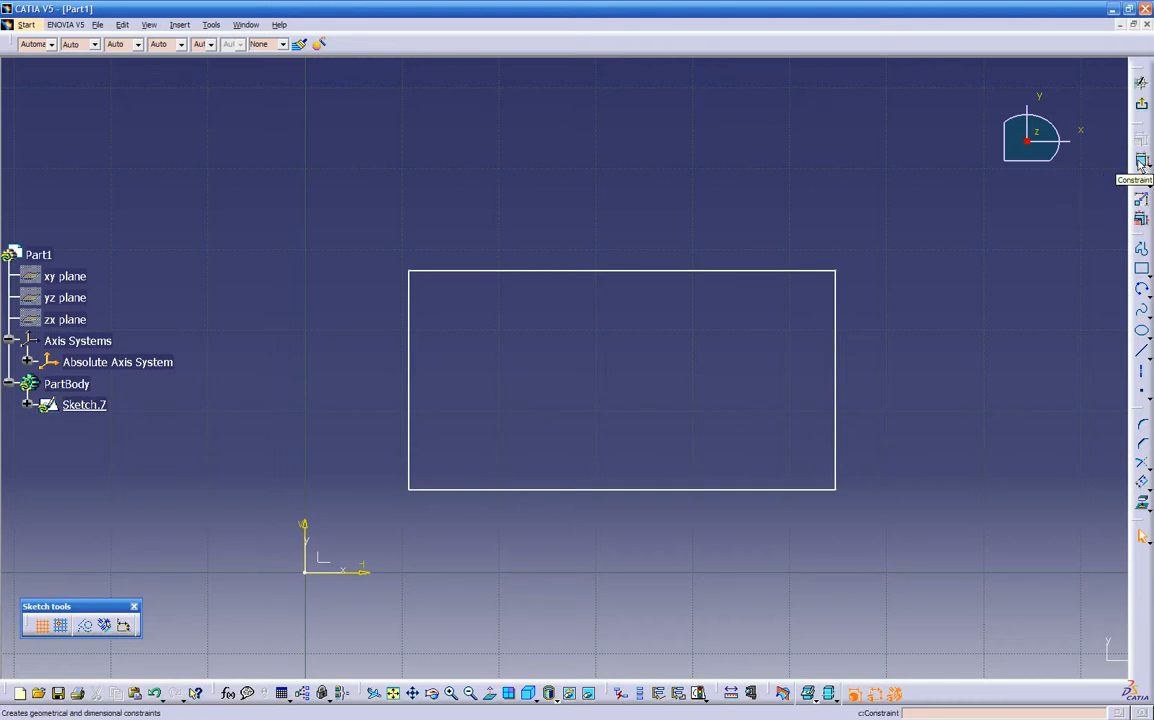
Step: Move the rectangle's upper-right corner up and outward to slant its adjoining edges, and select the slanted top edge
left_click_drag(843, 277, 895, 199)
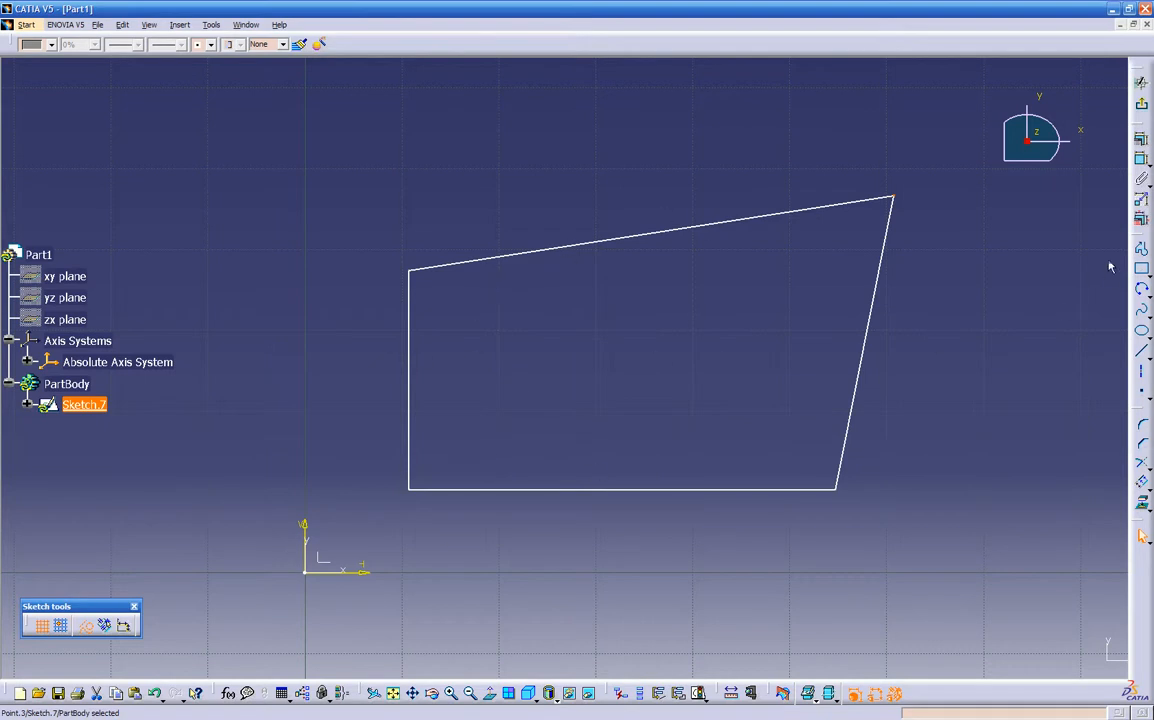
left_click(724, 229)
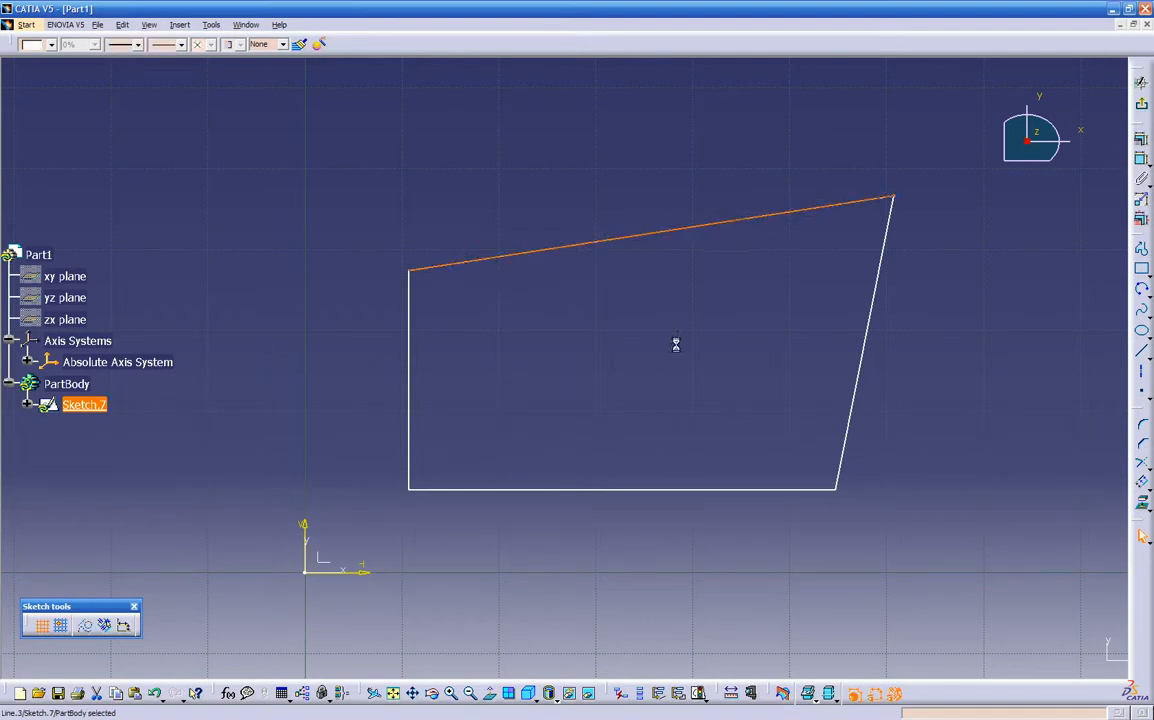
left_click(670, 490)
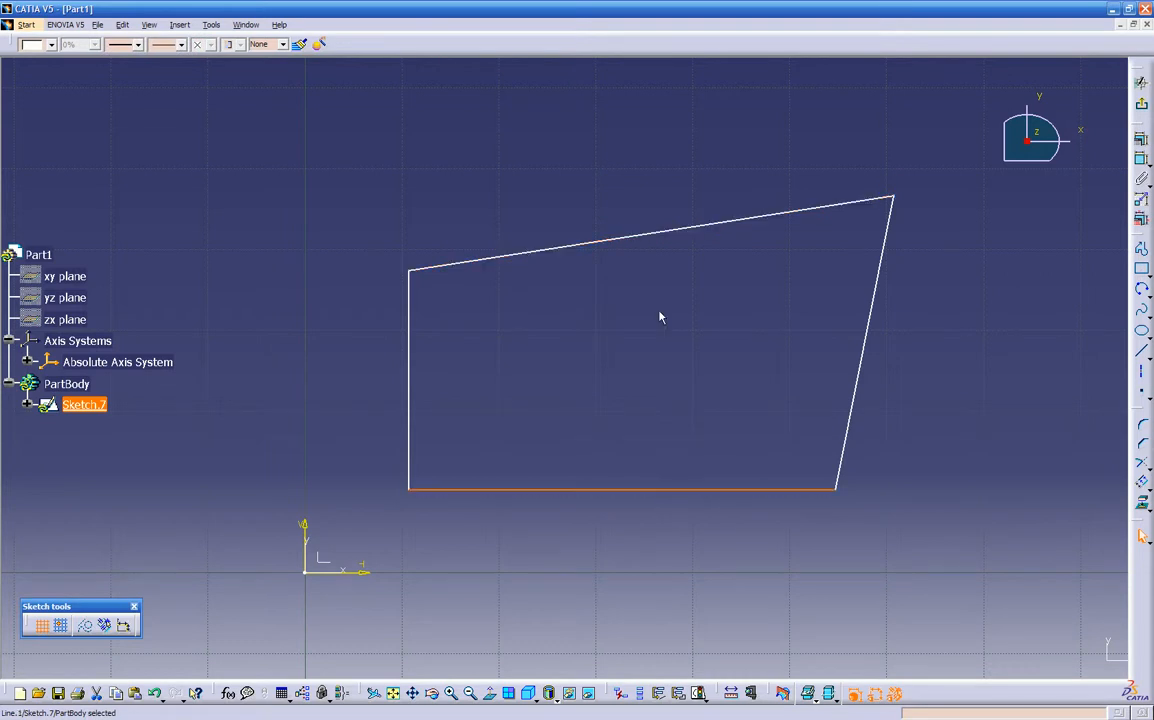
left_click(670, 231)
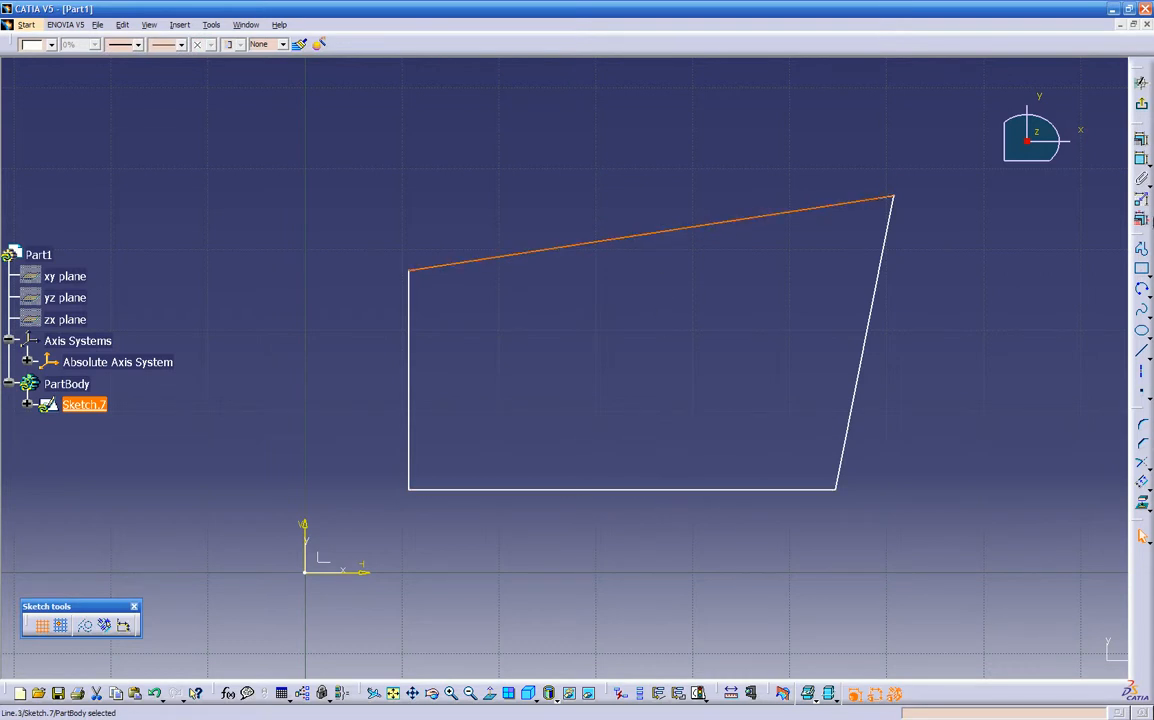
Step: Try a Parallelism constraint between the slanted top edge and the bottom edge with Geometrical Constraints off, discarding the definition
left_click(1141, 143)
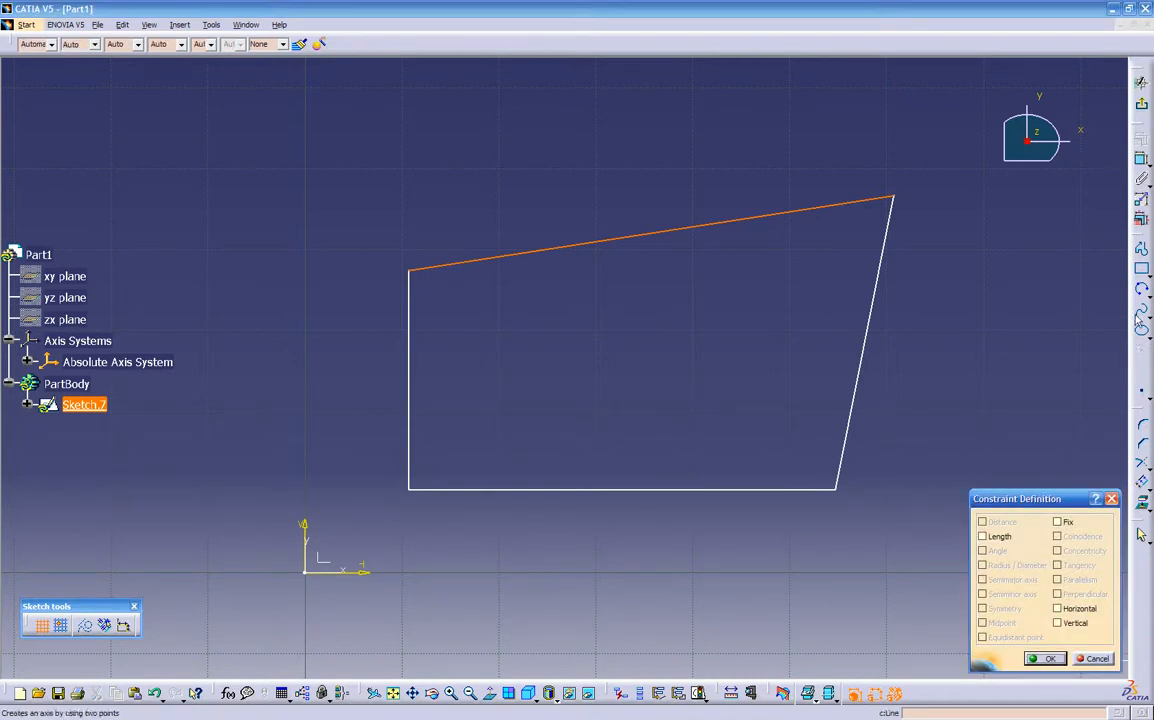
left_click(1095, 657)
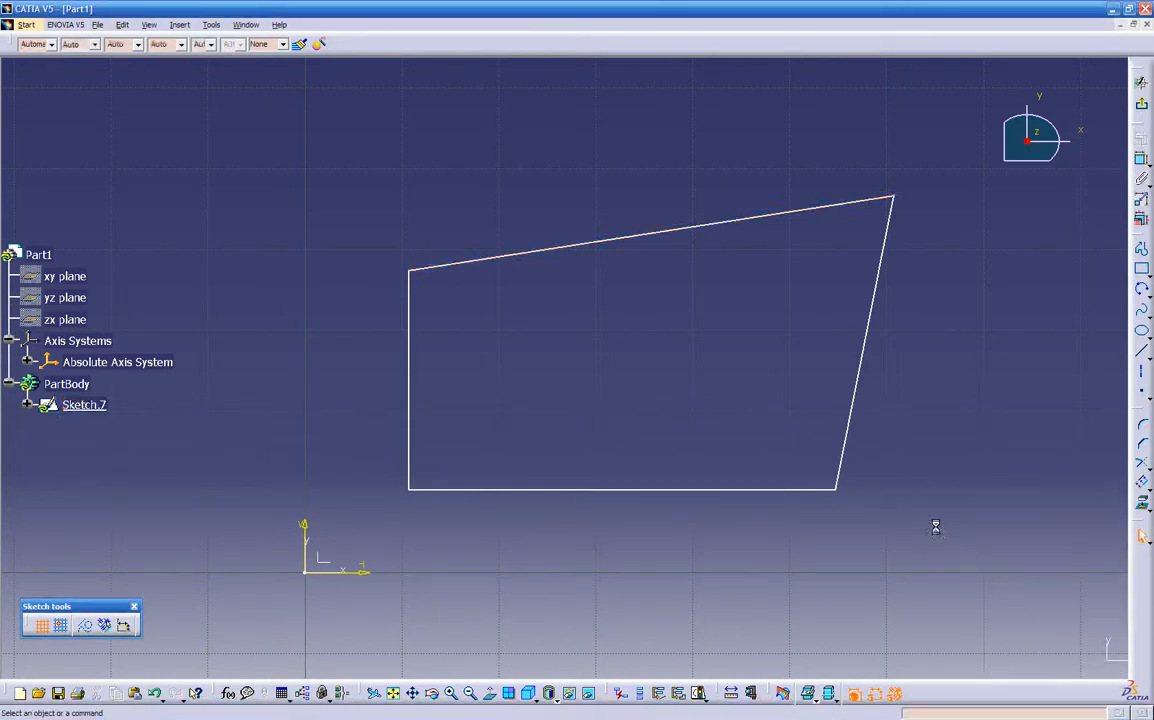
left_click(676, 491)
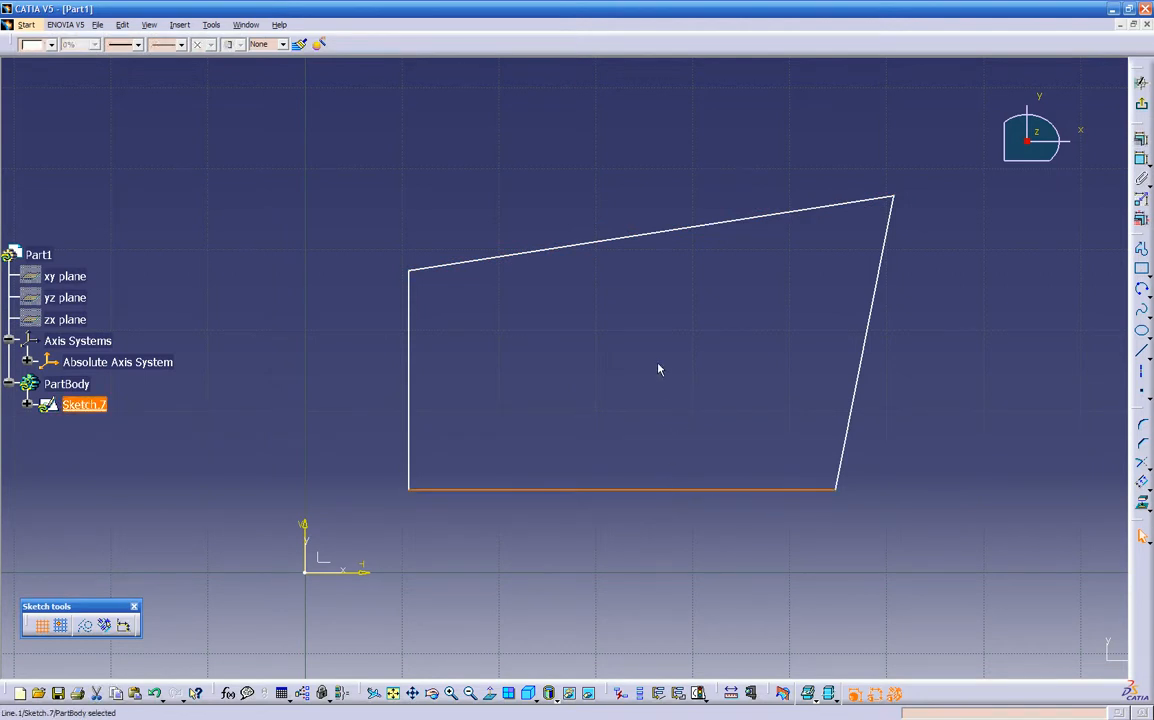
left_click(661, 235, "ctrl")
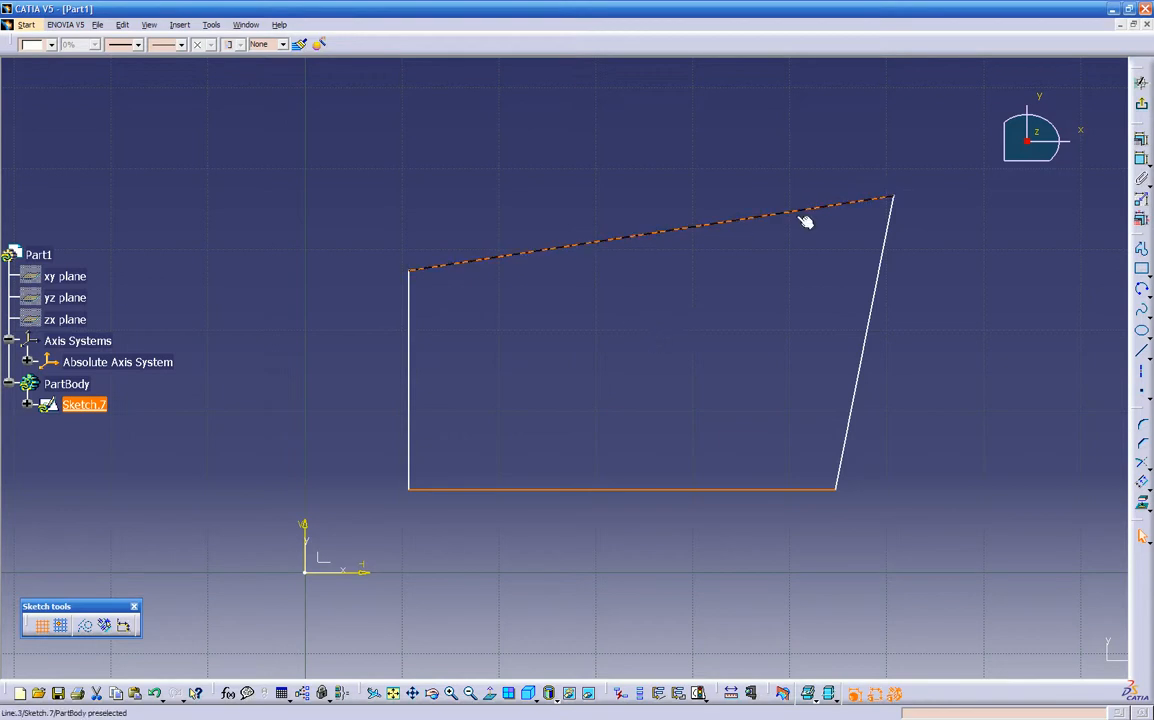
left_click(1141, 141)
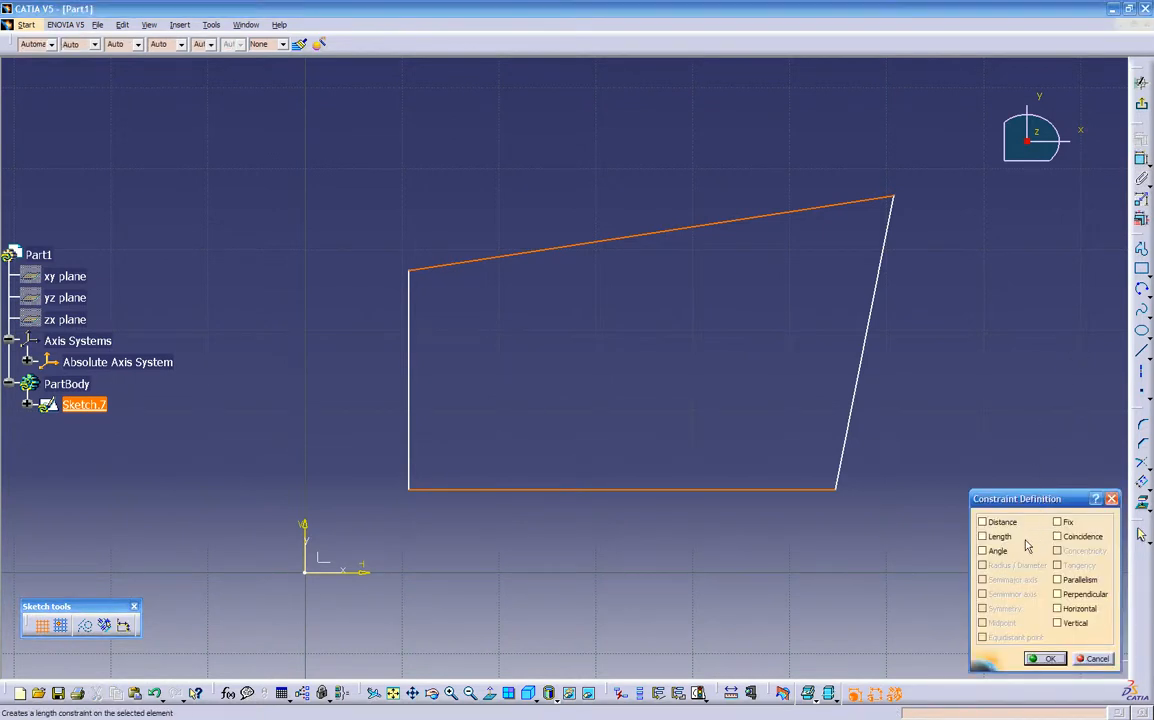
left_click(1061, 584)
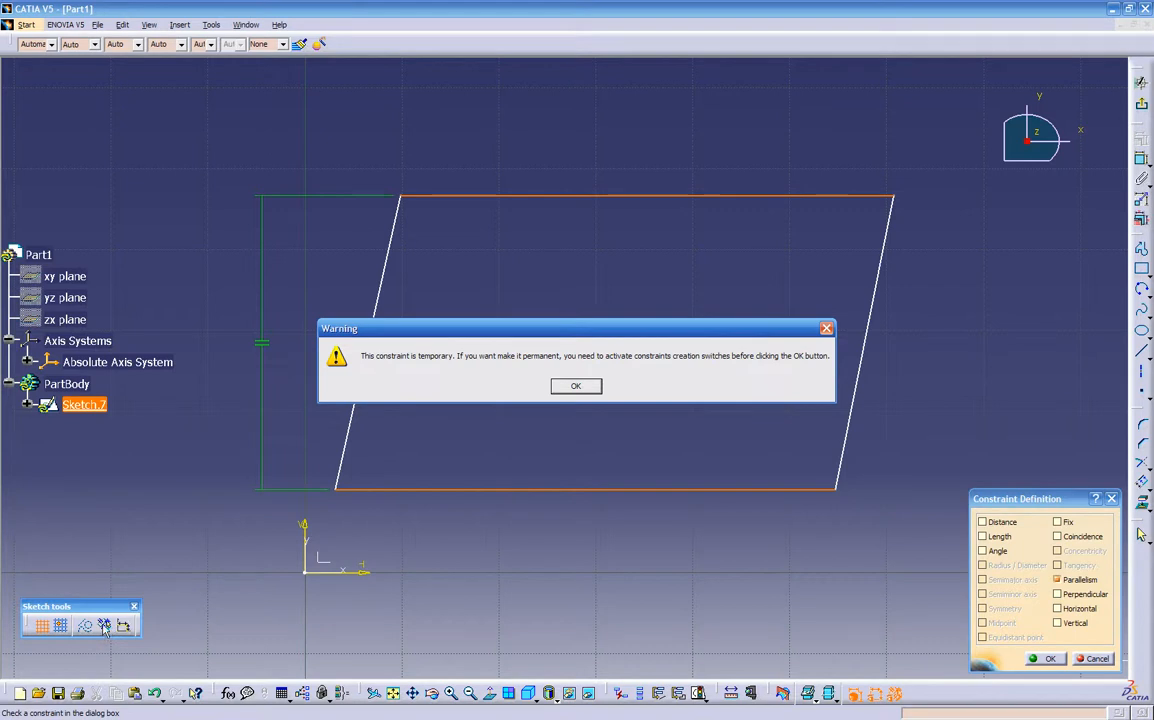
left_click(566, 390)
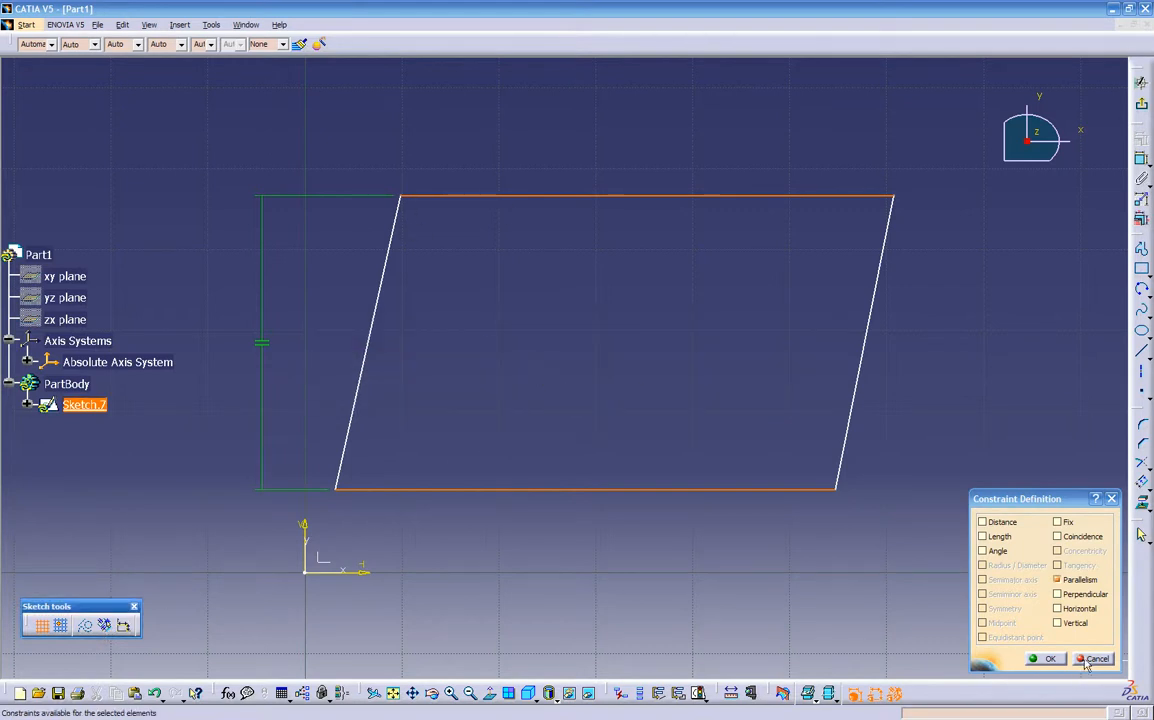
left_click(1087, 660)
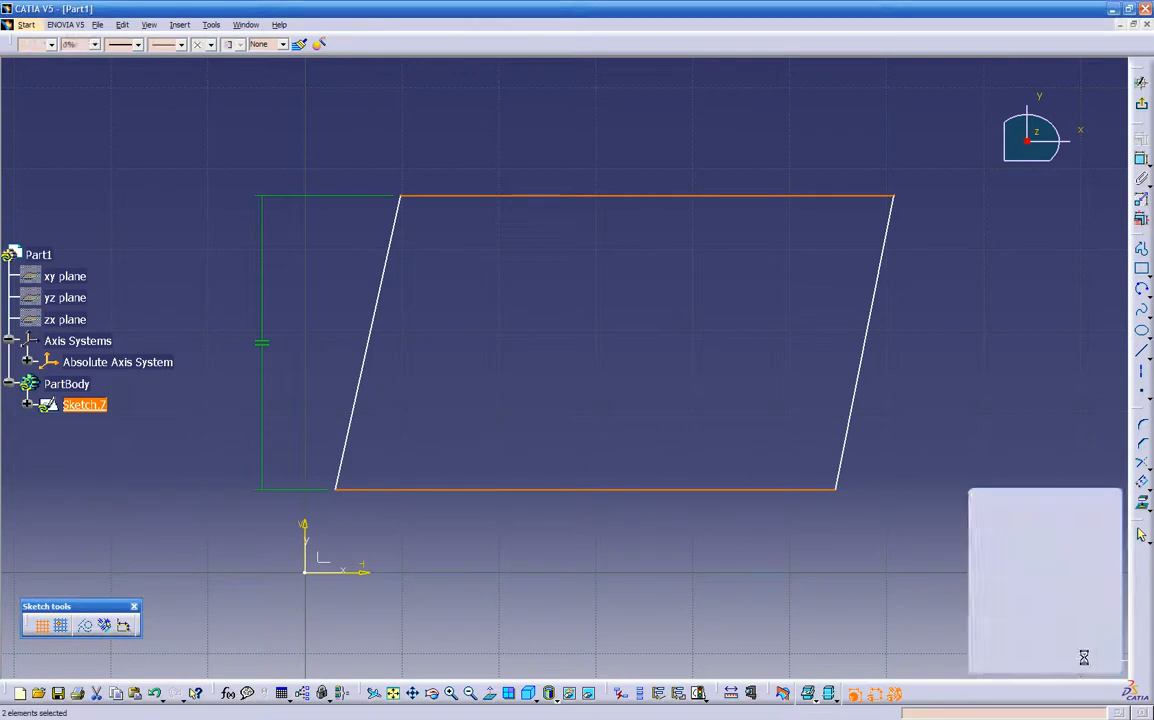
Step: Turn on Geometrical Constraints and preview Parallelism between the slanted top edge and the bottom edge, discarding the constraint
left_click(827, 554)
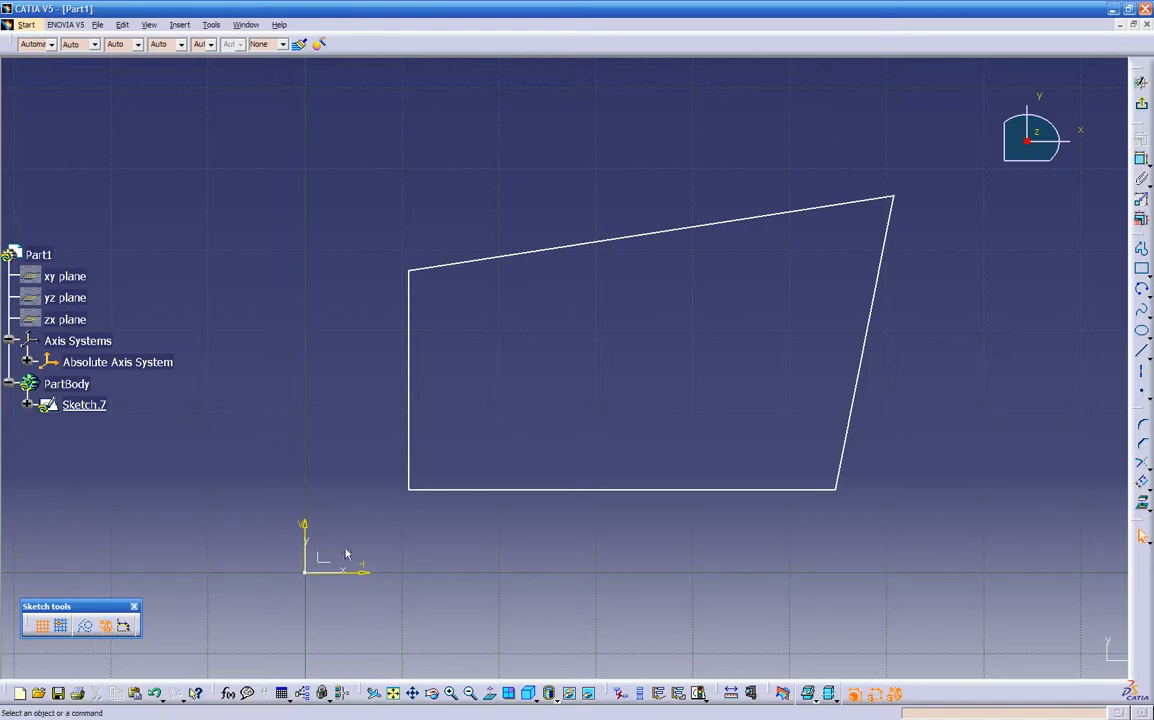
left_click(794, 216)
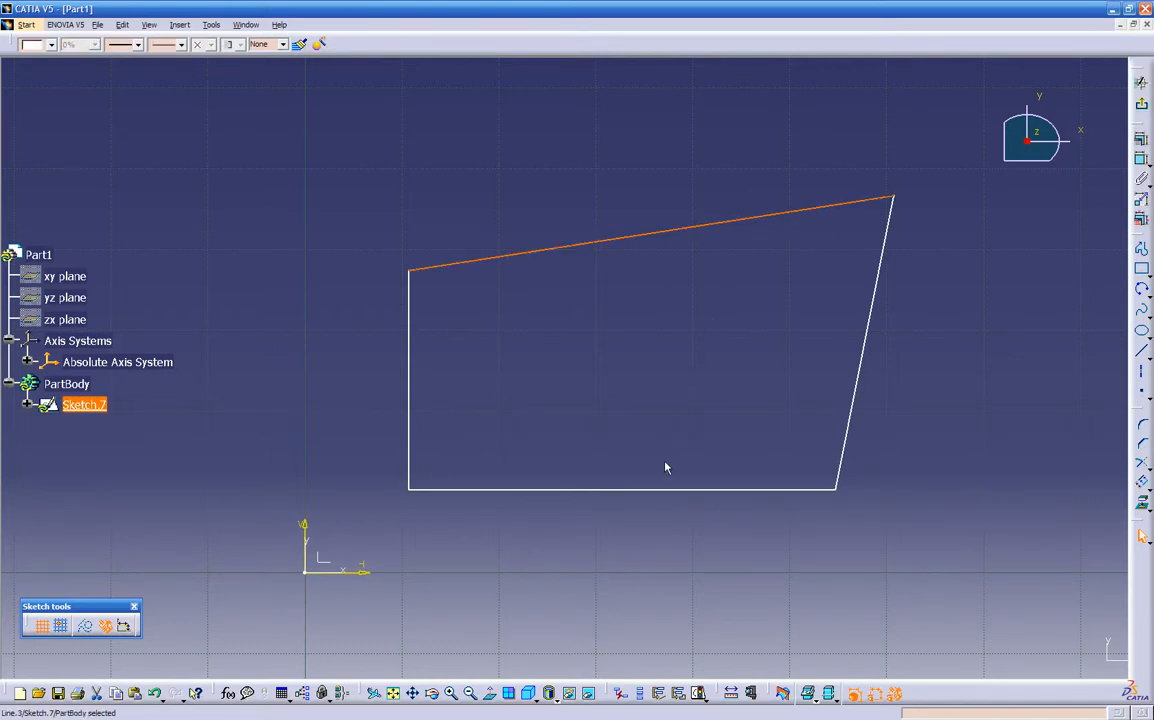
left_click(709, 488, "ctrl")
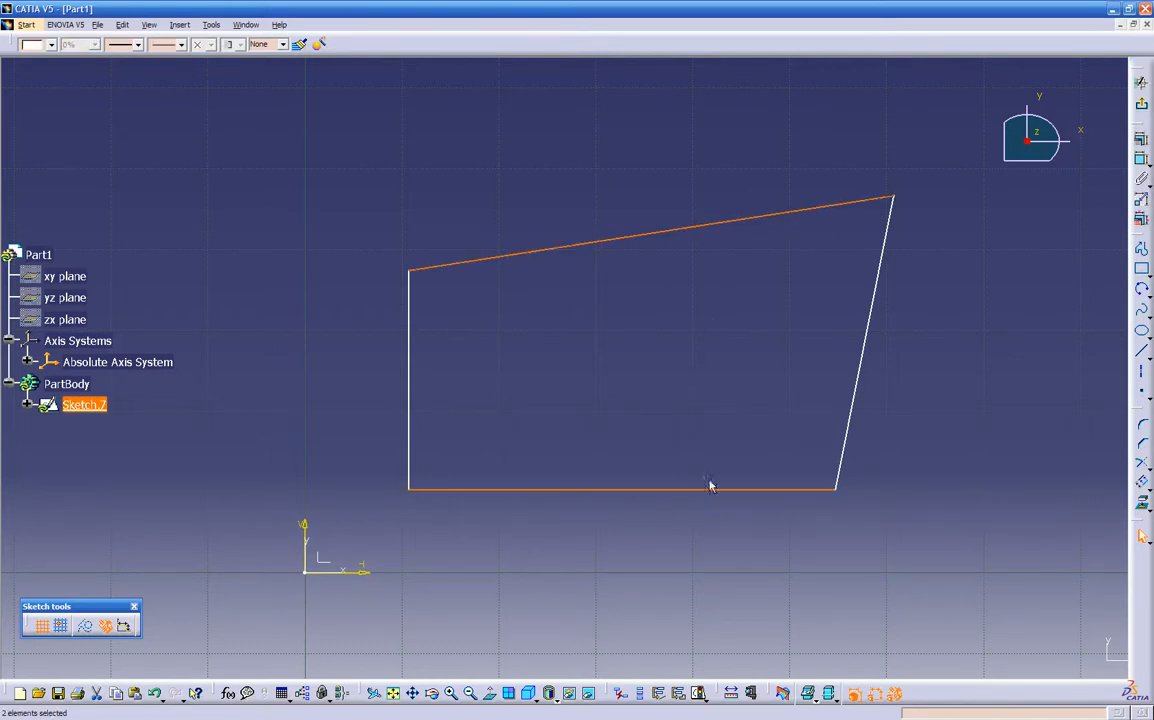
left_click(1141, 143)
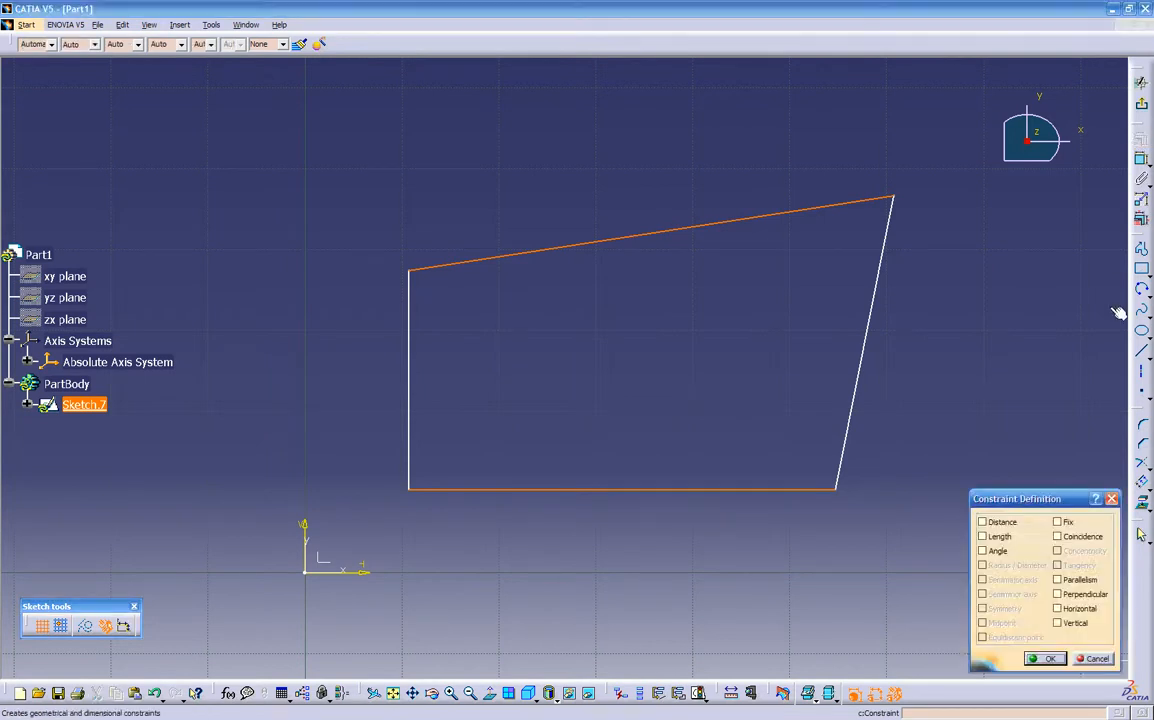
left_click(1058, 581)
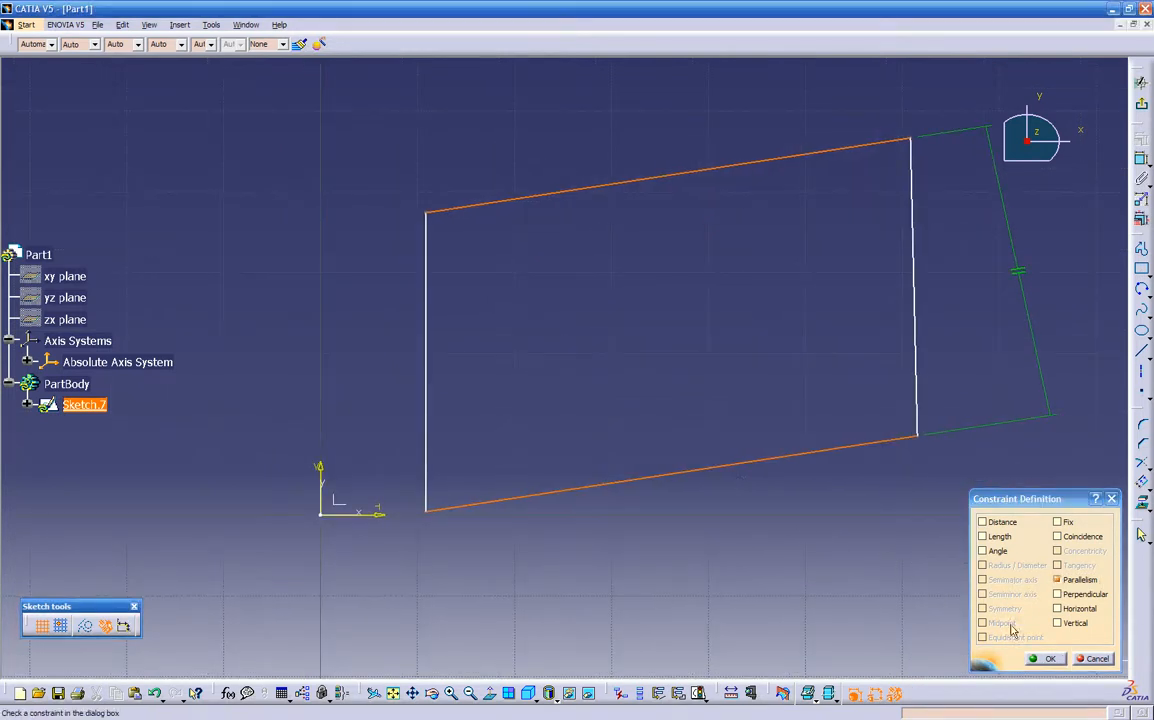
left_click(1093, 659)
Step: Delete the whole four-sided profile and draw a two-point rectangle in its place with Geometrical and Dimensional Constraints on
left_click_drag(407, 147, 961, 489)
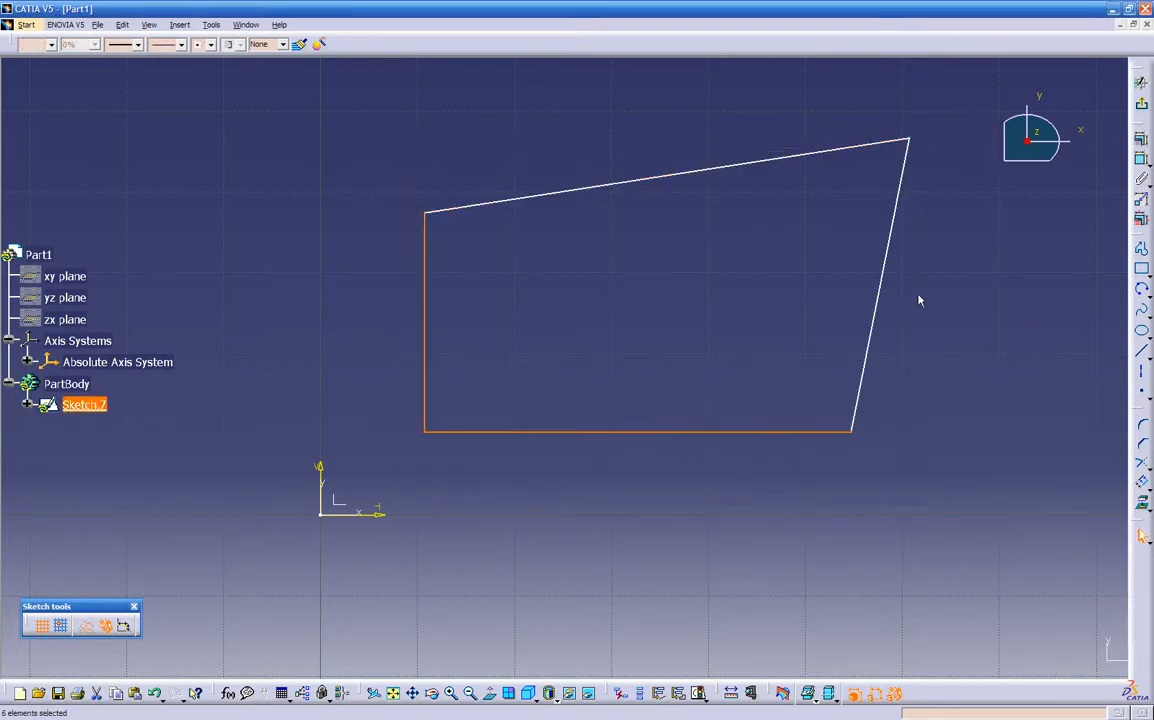
key("Delete")
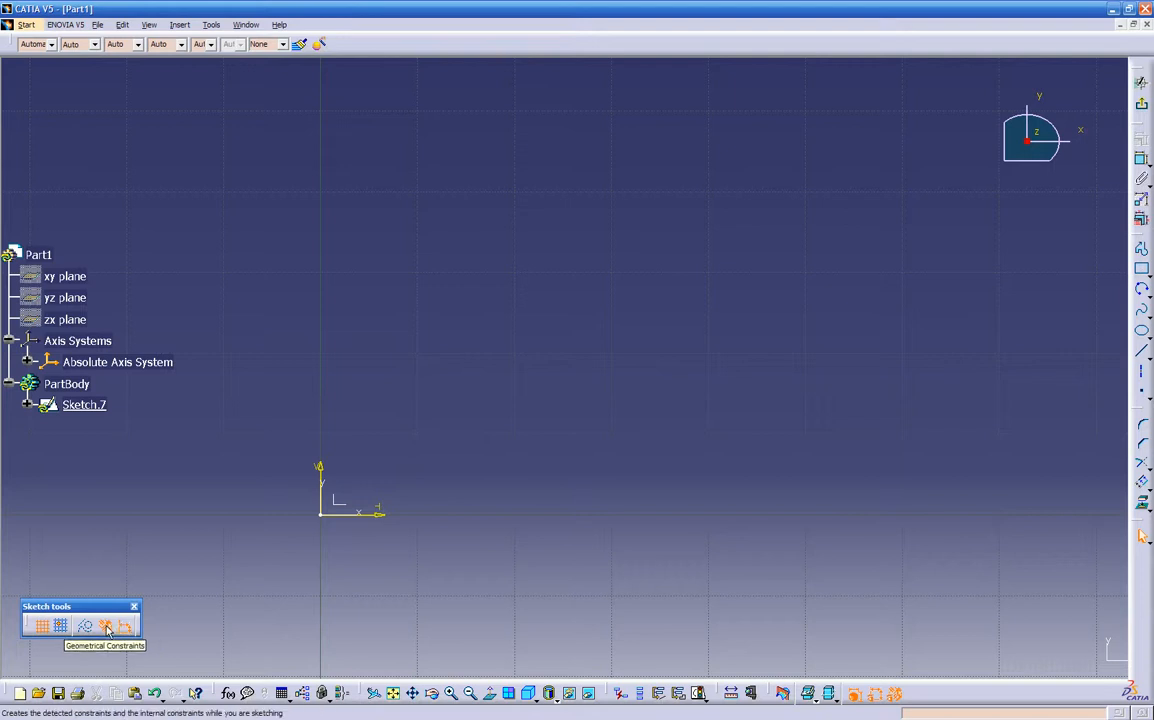
left_click(1141, 268)
left_click(443, 428)
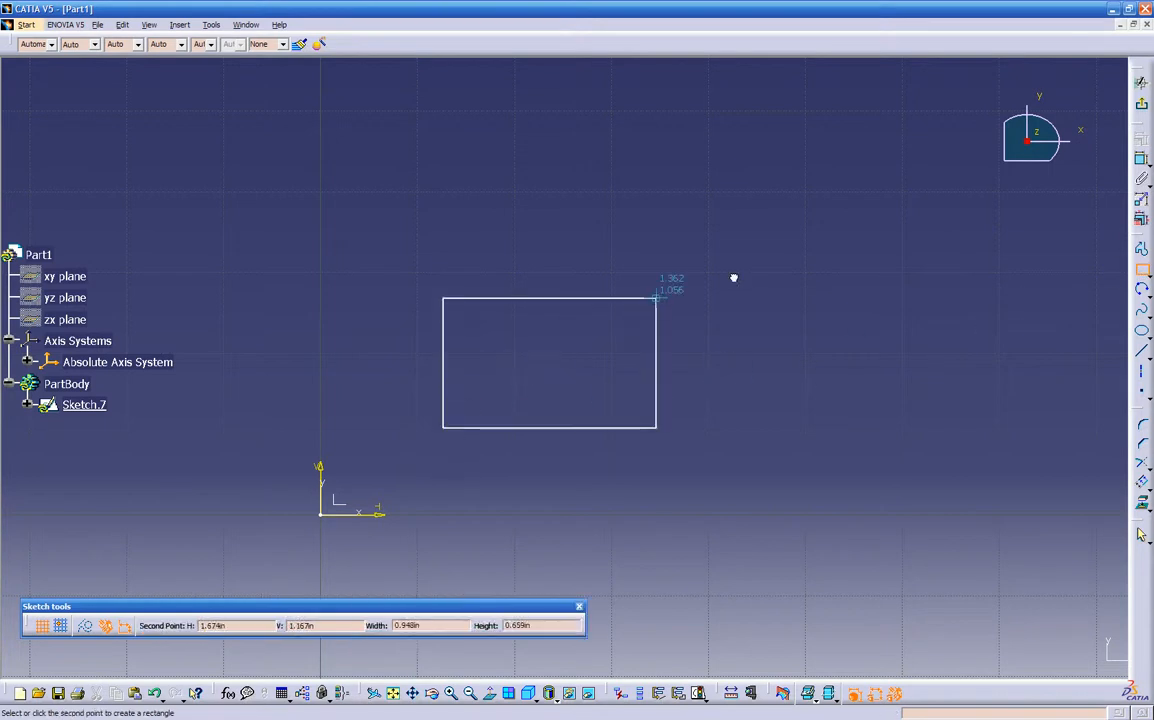
left_click(928, 151)
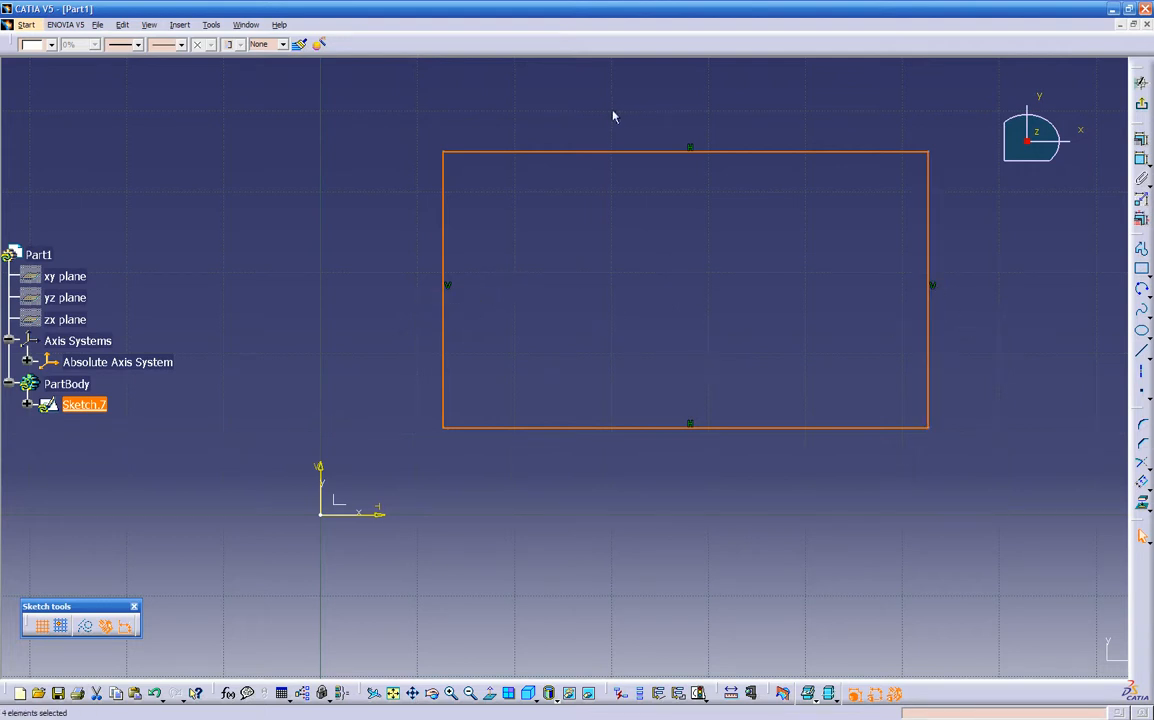
left_click(675, 468)
Step: Shrink the constrained rectangle by moving its lower-right corner up and inward
middle_click_drag(741, 475, 692, 495)
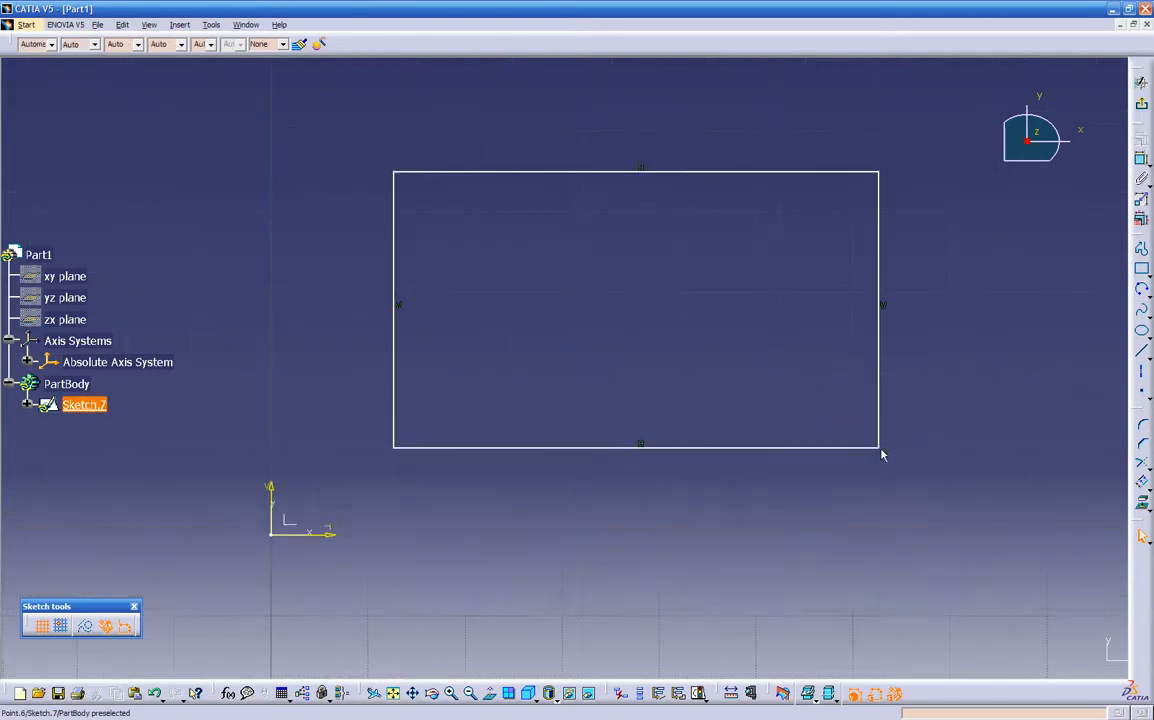
mouse_move(879, 450)
left_mouse_down()
mouse_move(880, 489)
mouse_move(886, 435)
mouse_move(819, 301)
mouse_move(775, 322)
mouse_move(841, 453)
mouse_move(799, 285)
mouse_move(675, 347)
mouse_move(840, 399)
mouse_move(855, 377)
mouse_move(737, 301)
mouse_move(757, 343)
mouse_move(751, 421)
mouse_move(778, 315)
left_mouse_up()
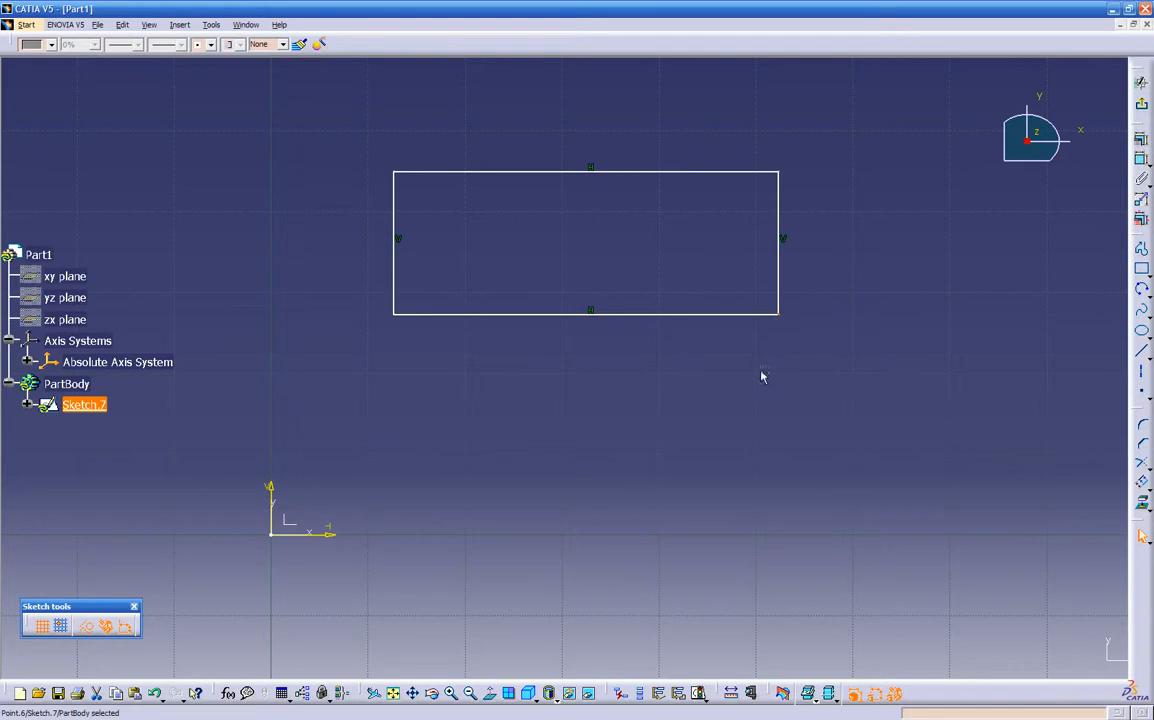
left_click(623, 354)
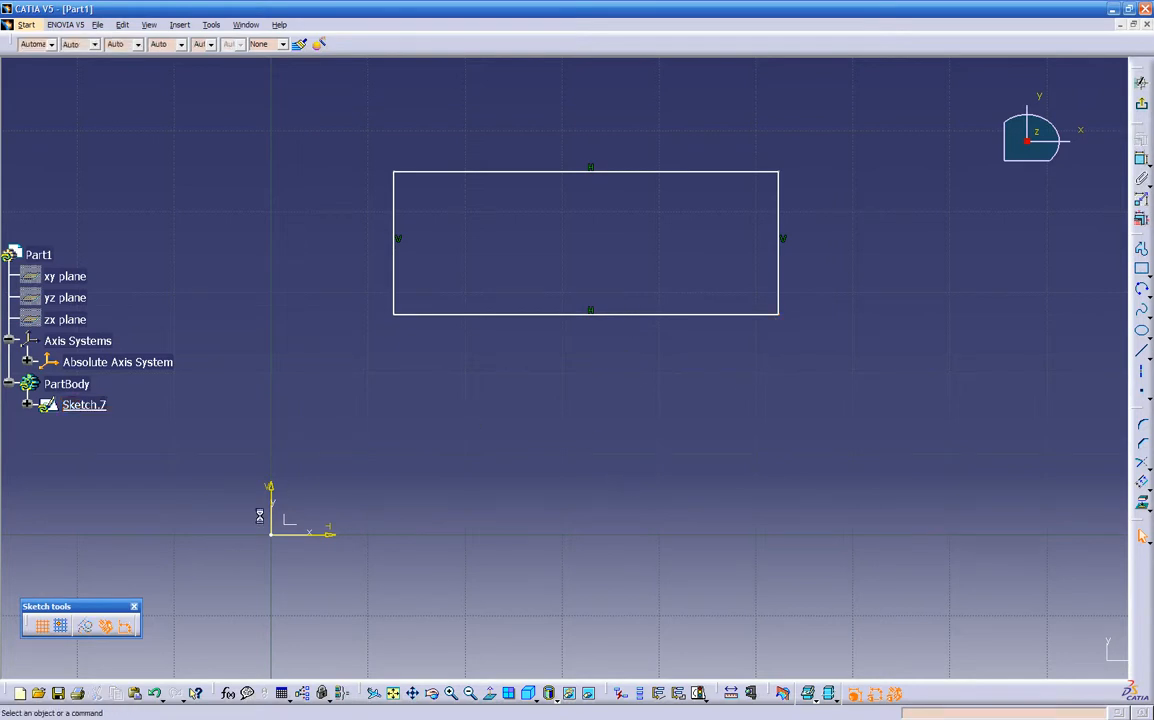
Step: Turn off Dimensional Constraints and draw a second two-point rectangle below and to the right of the first
left_click(124, 627)
left_click(1141, 268)
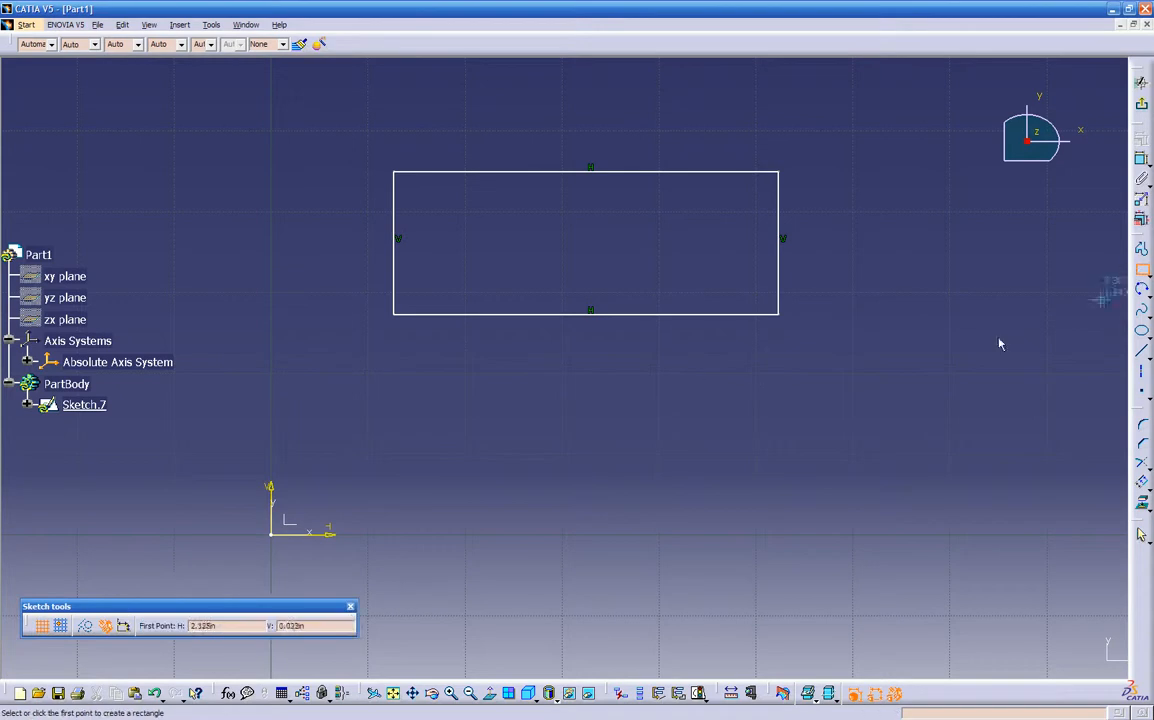
left_click(538, 363)
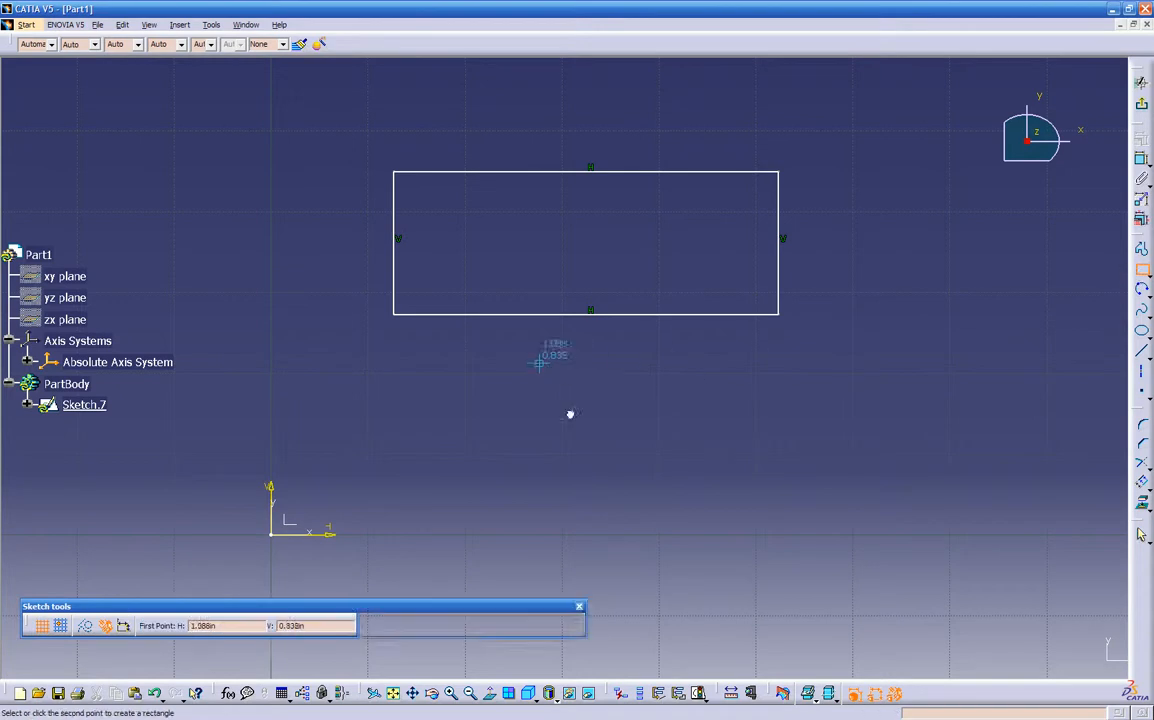
left_click(891, 518)
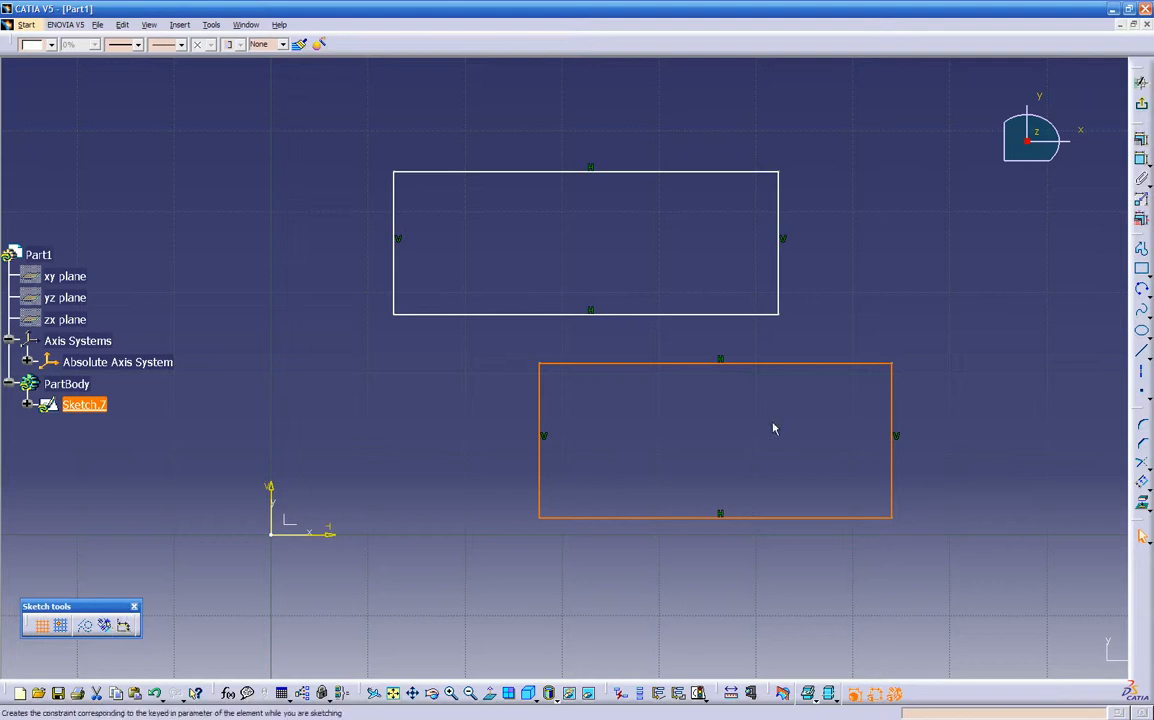
Step: Delete the second rectangle and redraw it in the same area with Geometrical Constraints off
key("Delete")
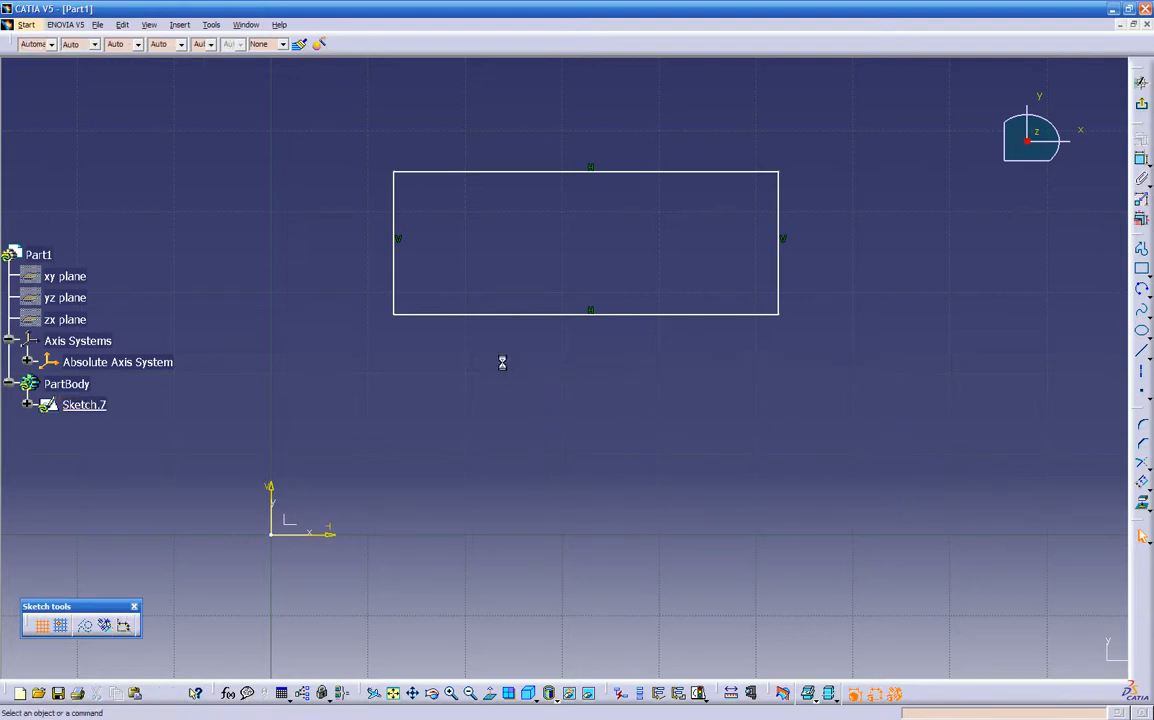
left_click(1141, 268)
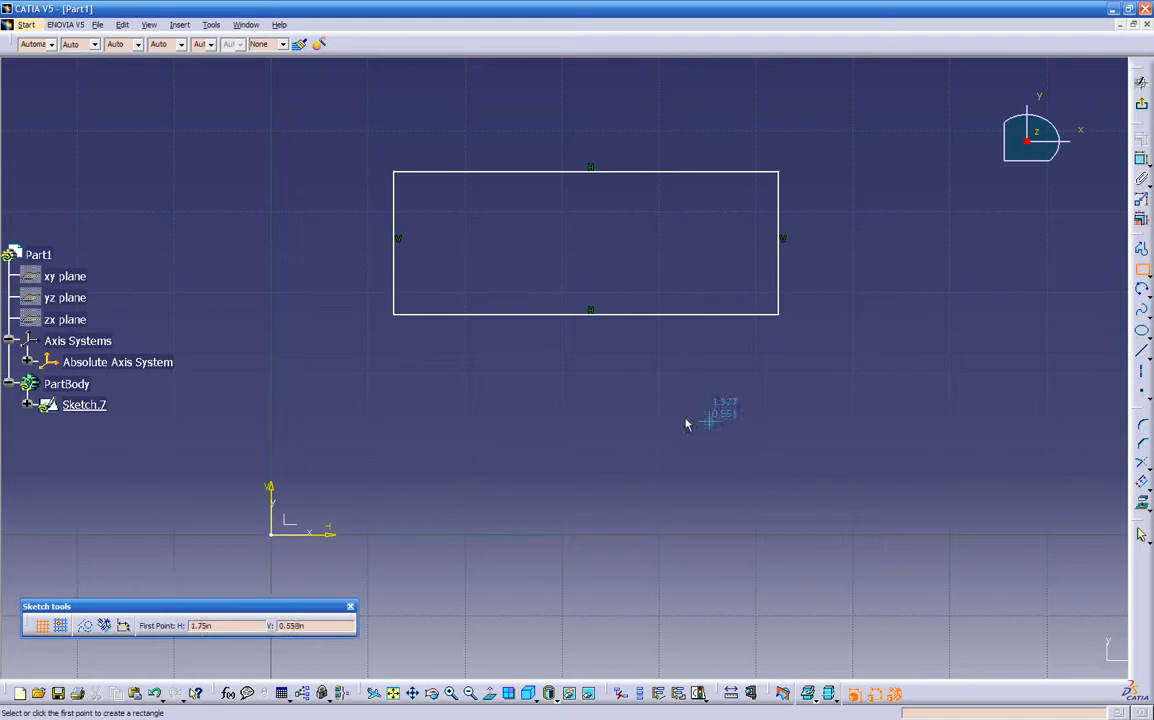
left_click(535, 391)
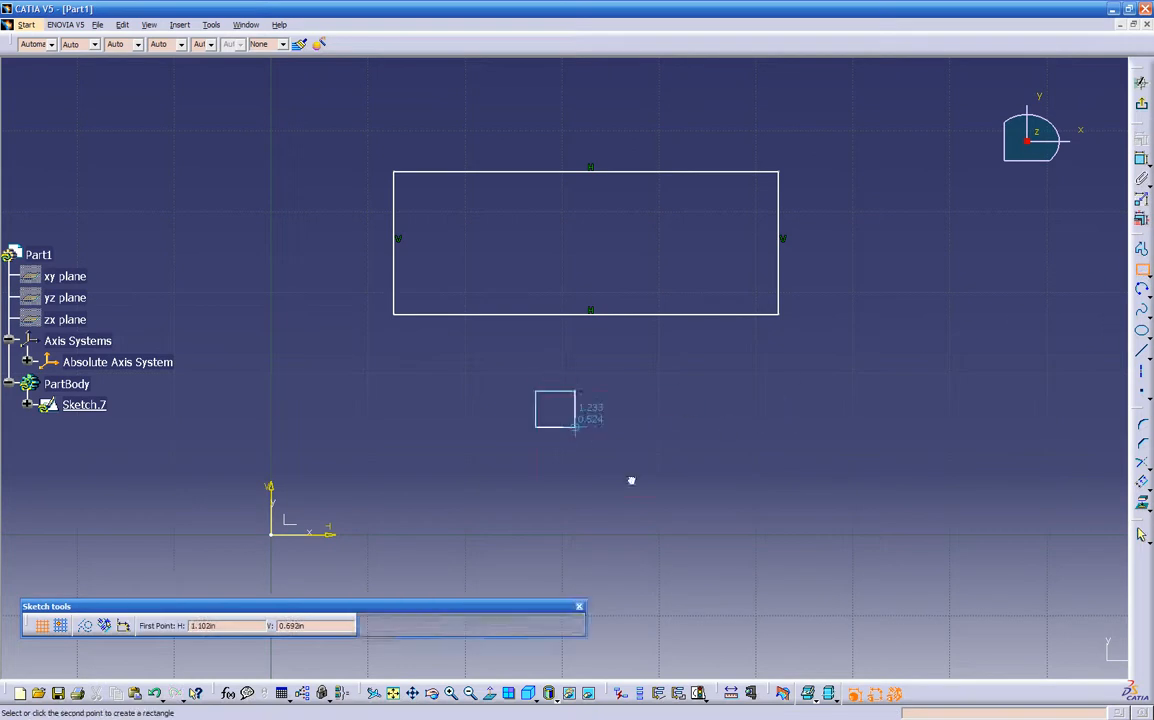
left_click(859, 515)
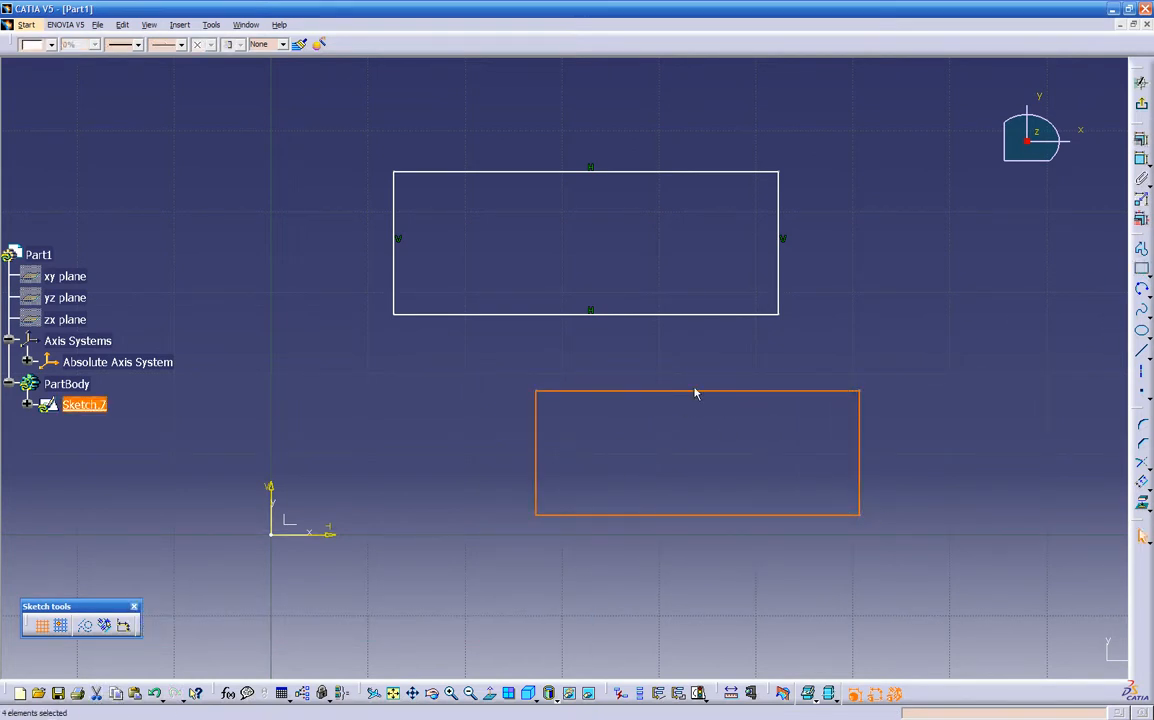
left_click(530, 461)
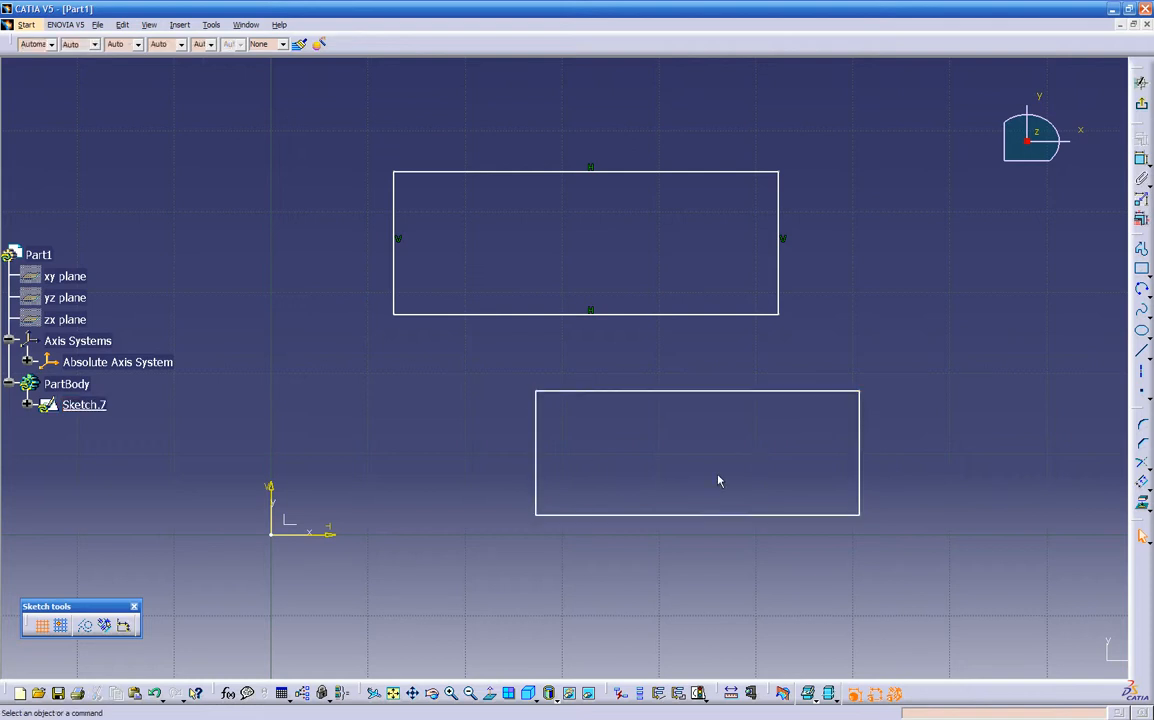
Step: Move the unconstrained rectangle's lower-right corner slightly down, and the constrained rectangle's lower-right corner inward to narrow it
left_click_drag(862, 516, 853, 545)
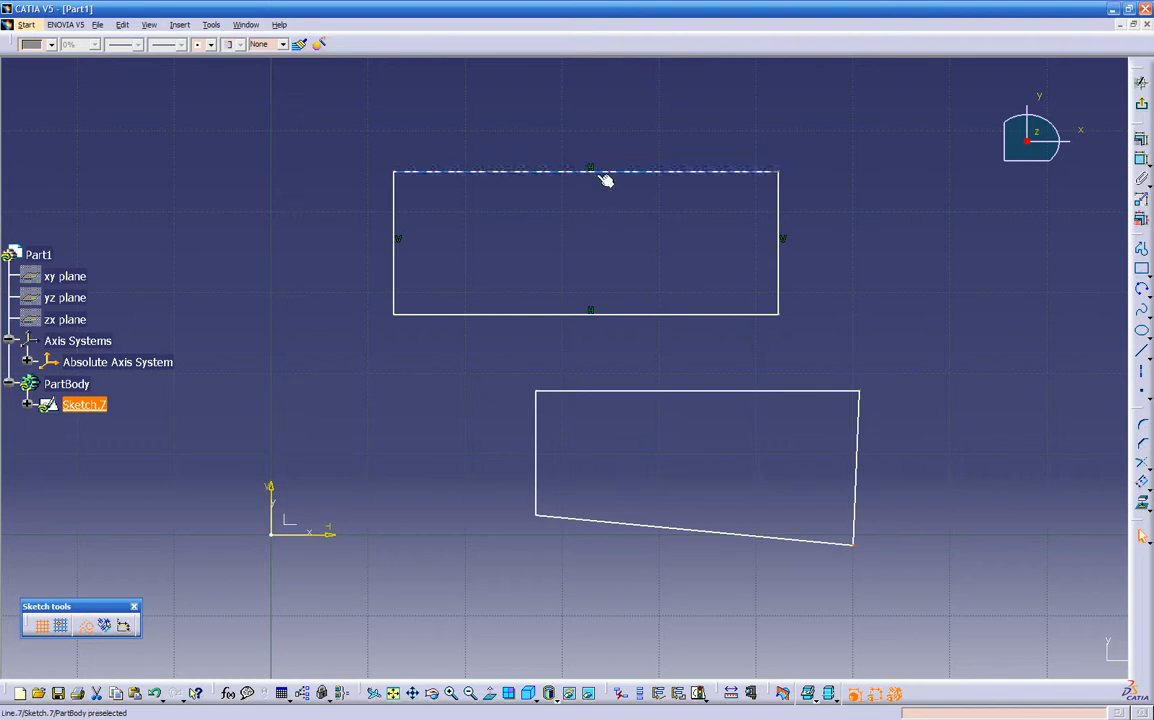
left_click_drag(796, 319, 714, 327)
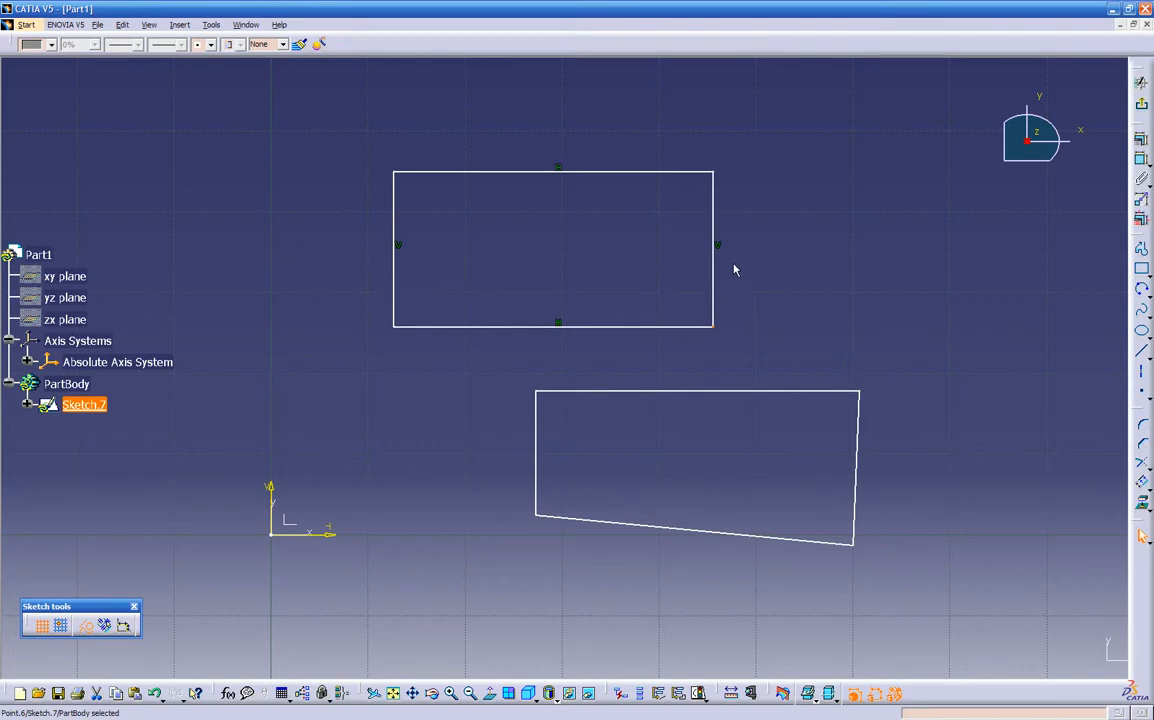
Step: Delete the vertical constraint on the upper rectangle's right edge and move its lower-right corner inward to slant that edge
left_click(725, 254)
left_click(719, 249)
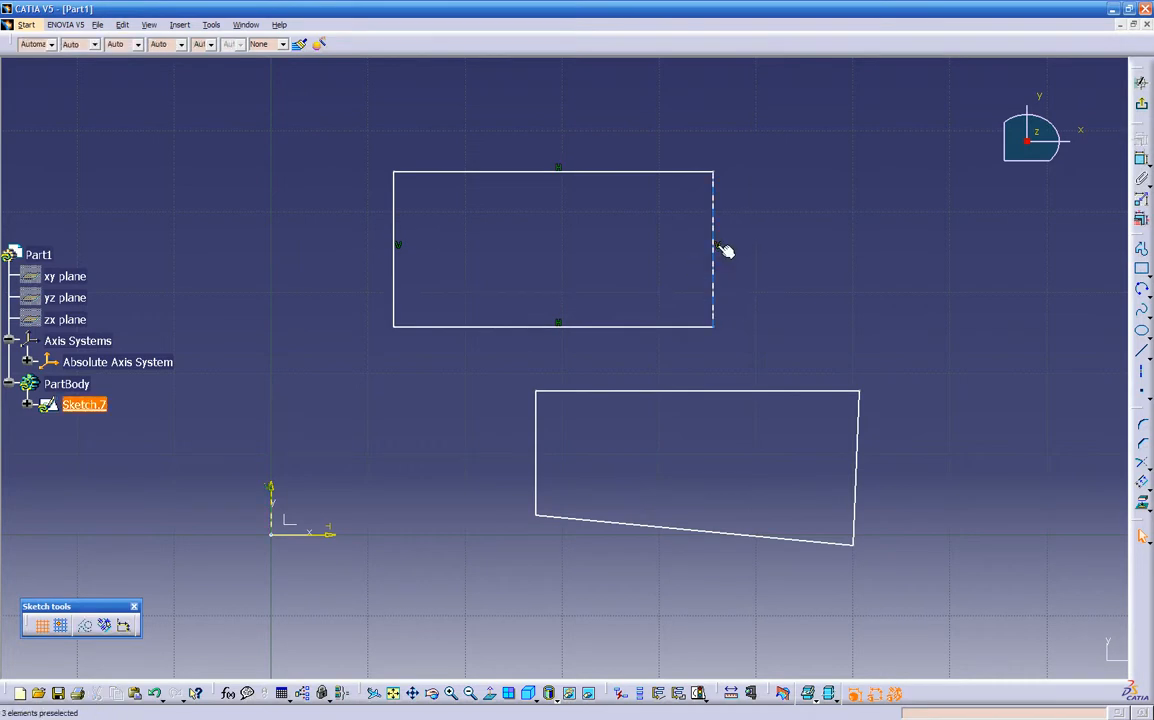
key("Delete")
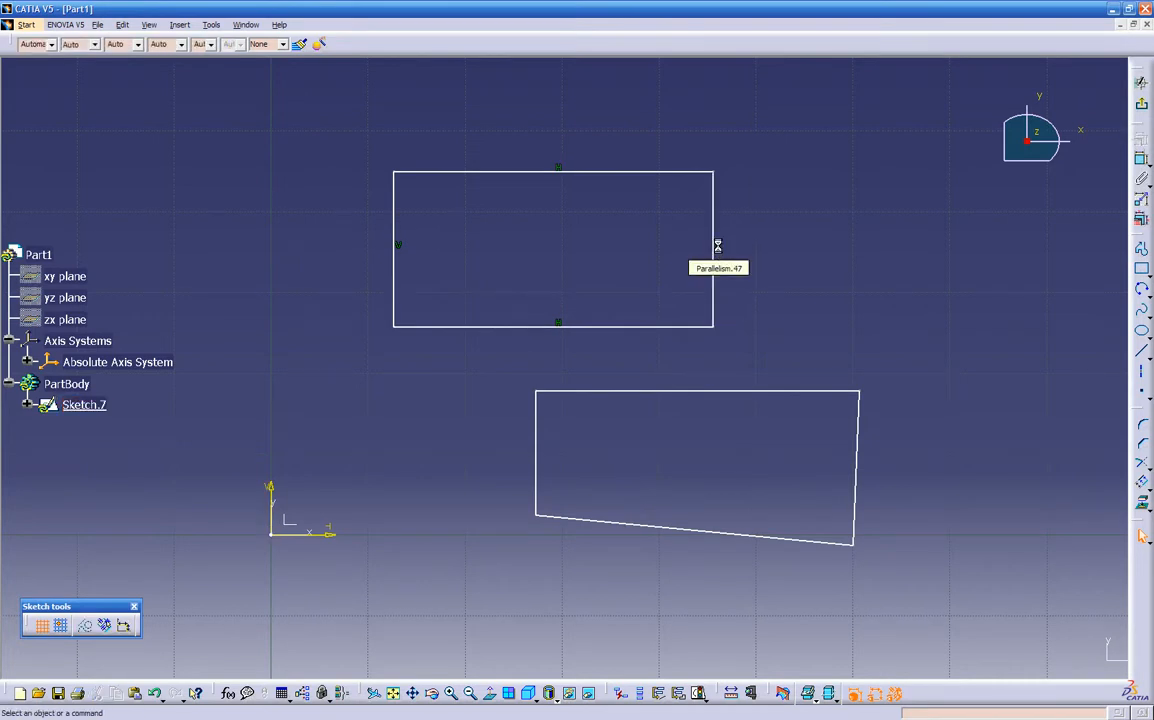
mouse_move(718, 329)
left_mouse_down()
mouse_move(909, 322)
mouse_move(546, 314)
mouse_move(958, 296)
mouse_move(853, 234)
mouse_move(732, 337)
mouse_move(653, 318)
mouse_move(812, 313)
mouse_move(623, 313)
mouse_move(790, 306)
mouse_move(761, 329)
mouse_move(689, 314)
mouse_move(707, 311)
left_mouse_up()
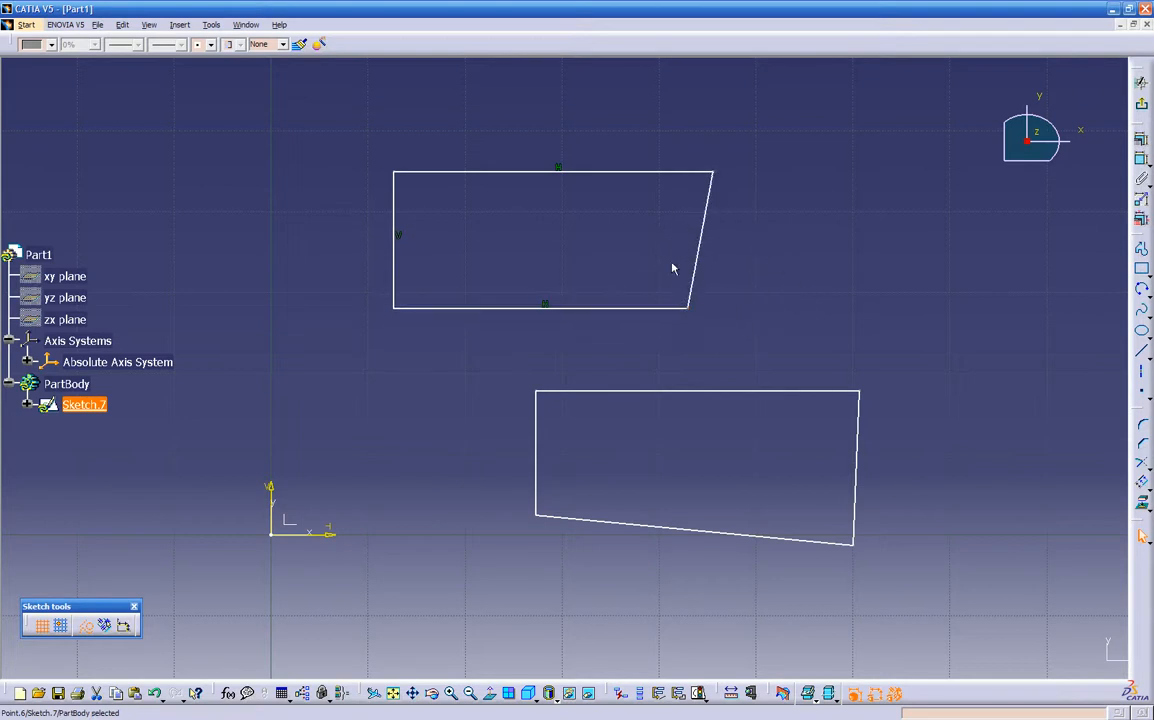
Step: Dimension the upper profile's height between its horizontal edges, placed beside its left edge, and move both right corners outward
left_click(598, 172)
left_click(609, 308)
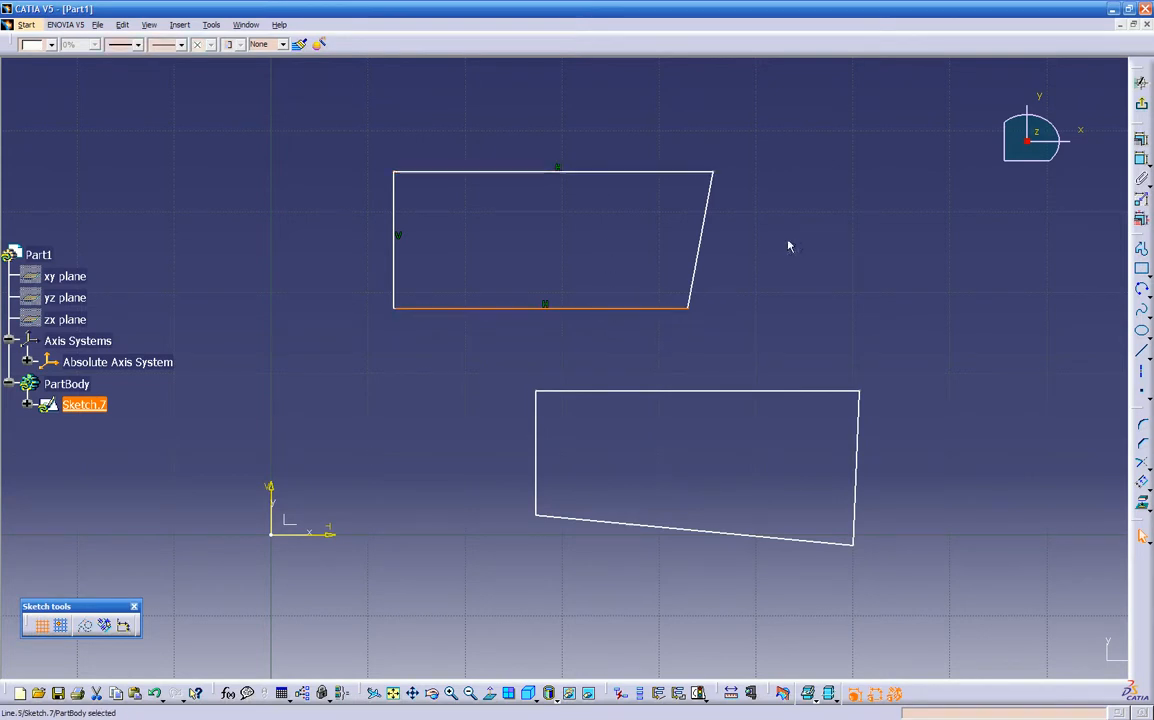
left_click(648, 174, "ctrl")
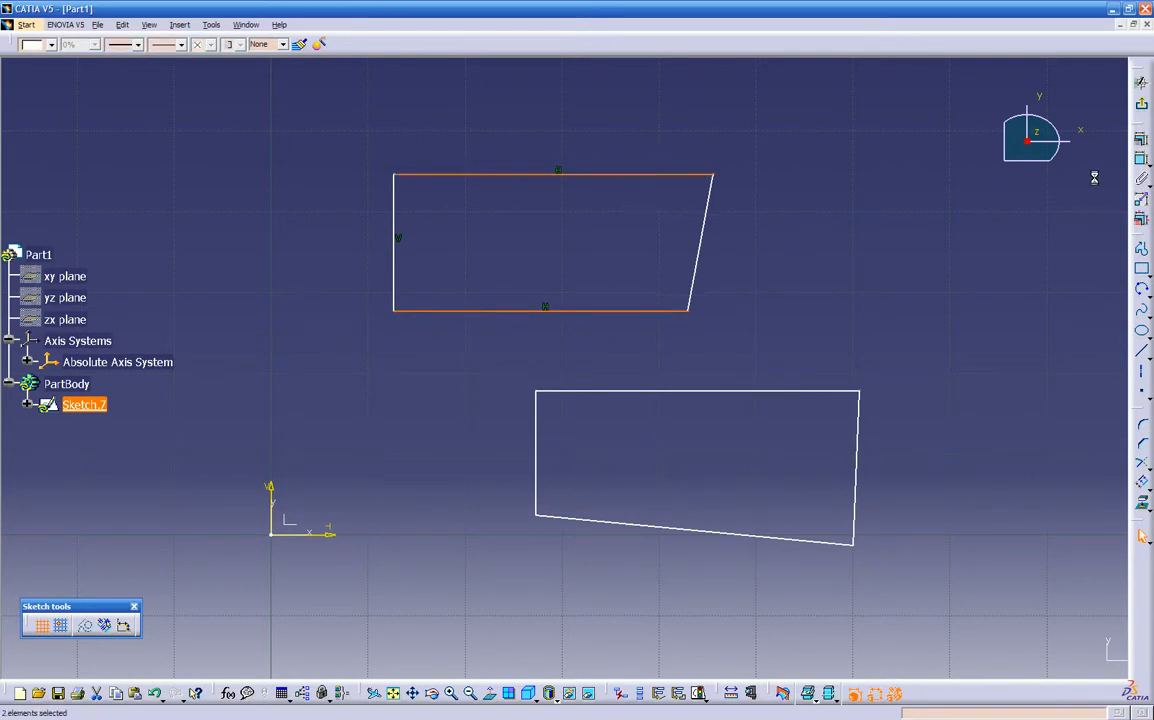
left_click(292, 147)
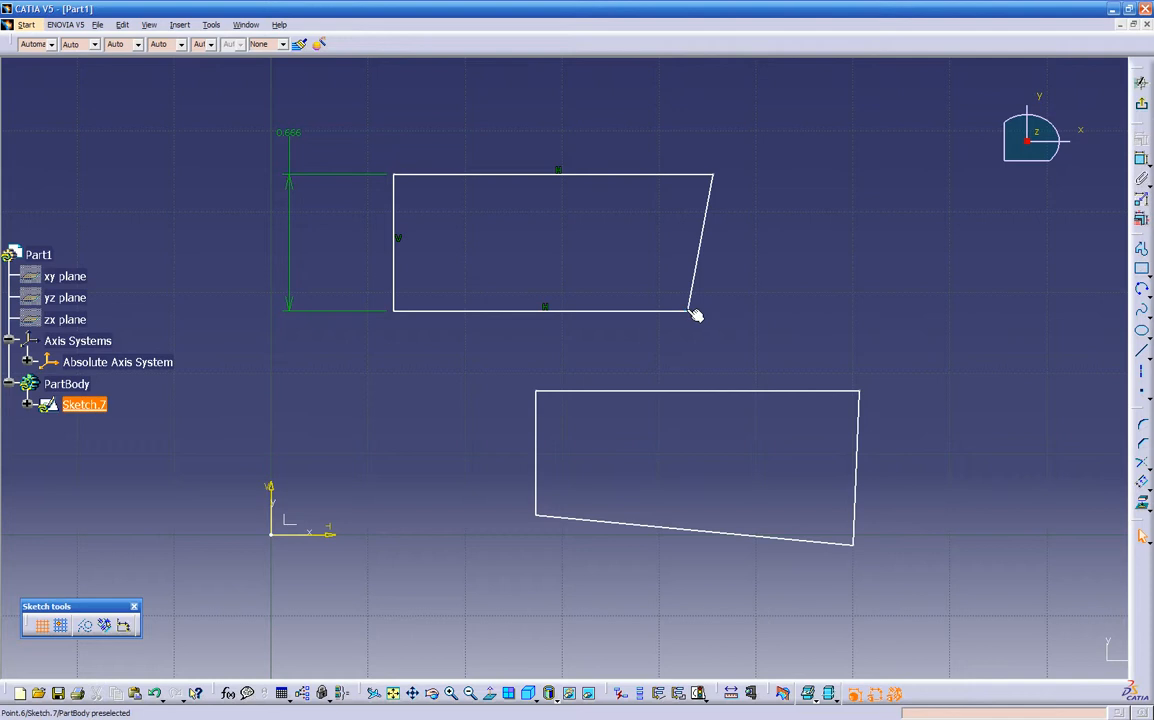
mouse_move(695, 315)
left_mouse_down()
mouse_move(811, 313)
mouse_move(876, 261)
mouse_move(703, 325)
mouse_move(461, 301)
mouse_move(884, 317)
mouse_move(819, 332)
mouse_move(584, 316)
mouse_move(744, 311)
mouse_move(781, 329)
mouse_move(577, 319)
mouse_move(738, 325)
left_mouse_up()
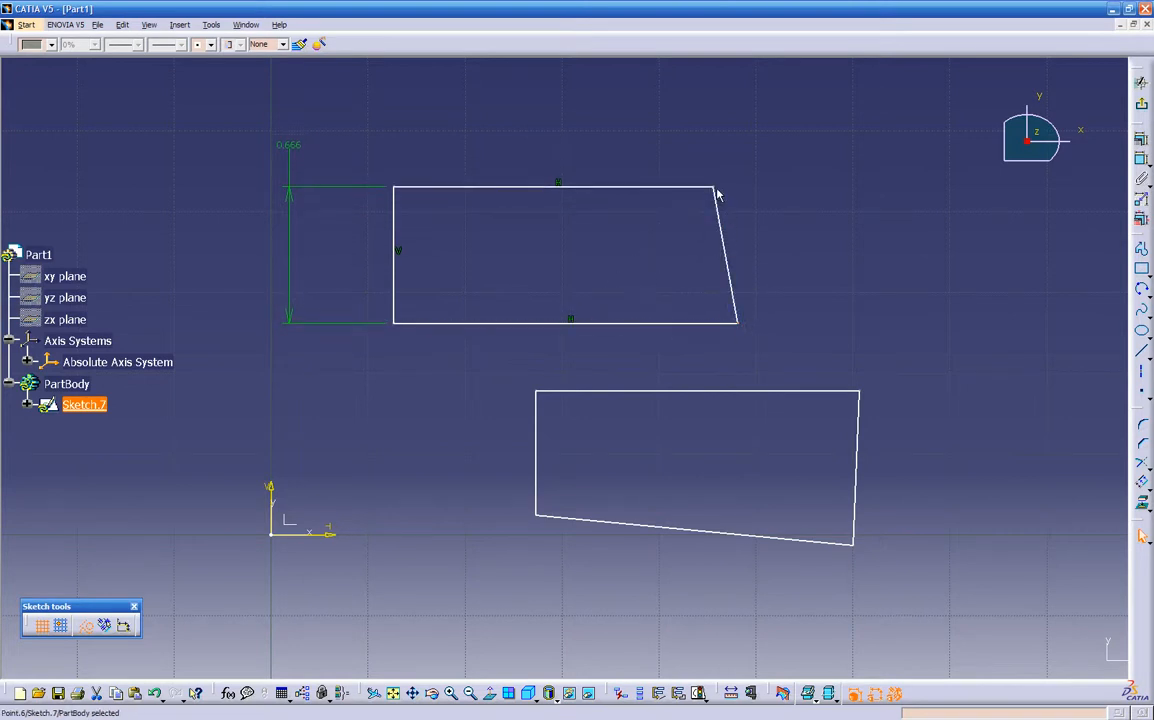
mouse_move(722, 193)
left_mouse_down()
mouse_move(889, 193)
mouse_move(648, 191)
mouse_move(866, 193)
mouse_move(703, 198)
mouse_move(821, 198)
left_mouse_up()
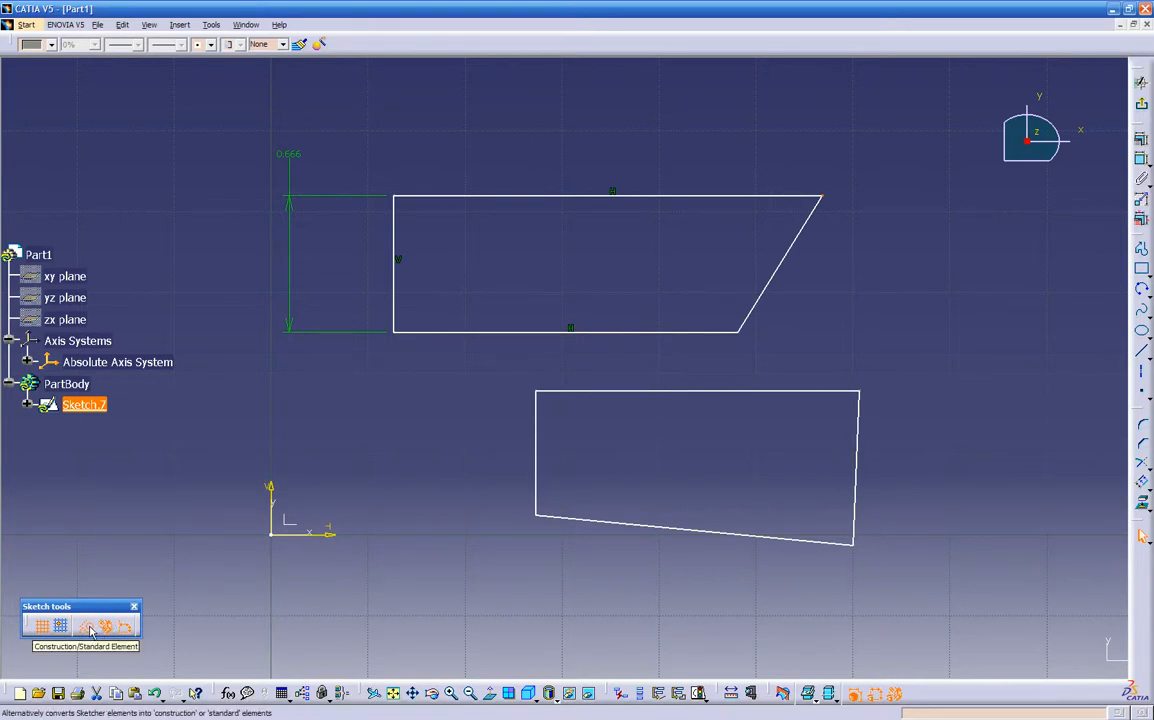
Step: Convert the upper profile's left and bottom edges to construction elements, and exit and reopen the sketch to check the 3D view
left_click(89, 630)
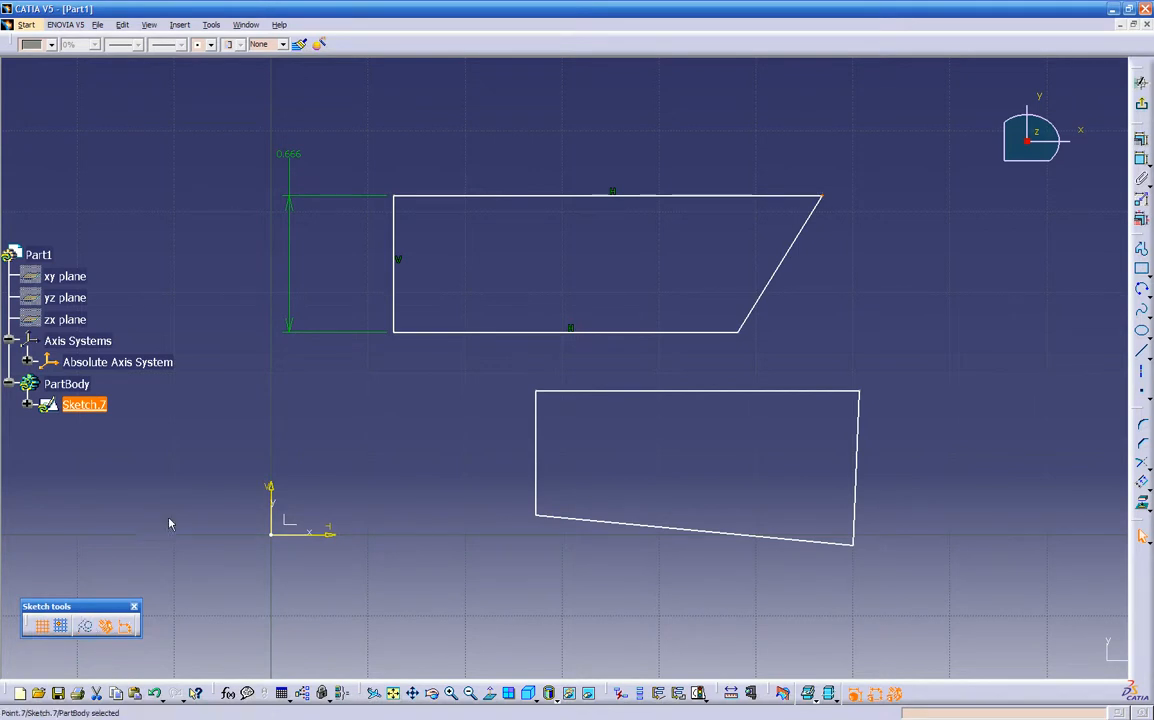
left_click(462, 332)
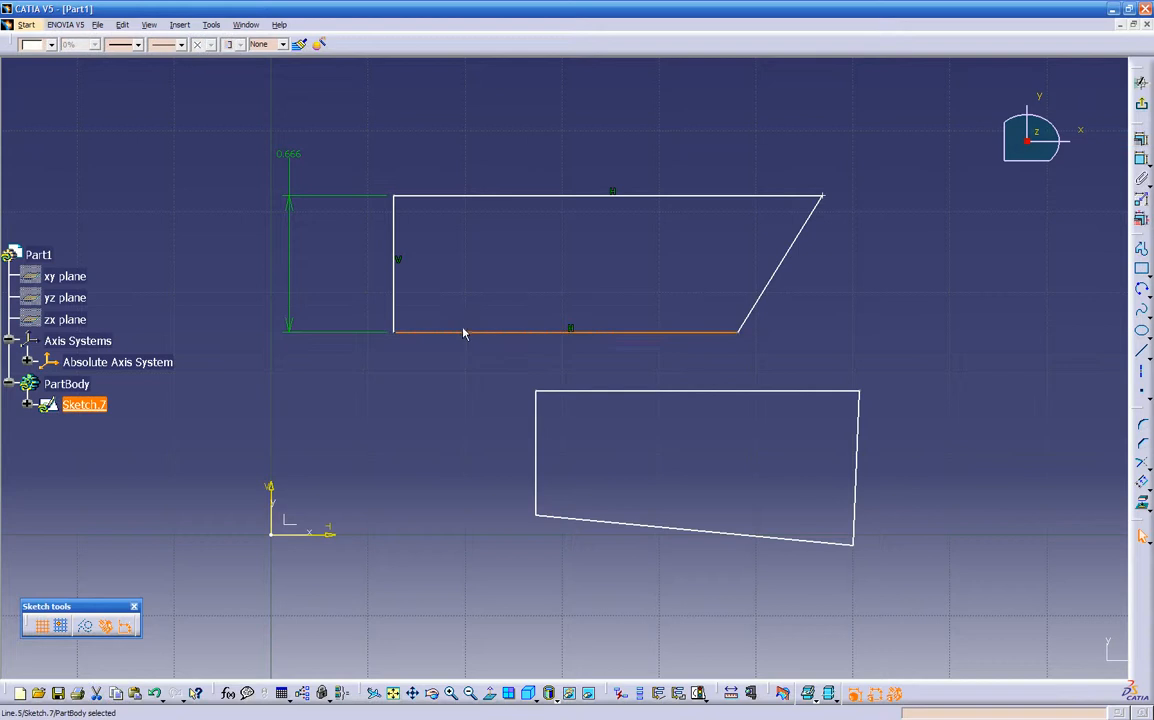
left_click(396, 300, "ctrl")
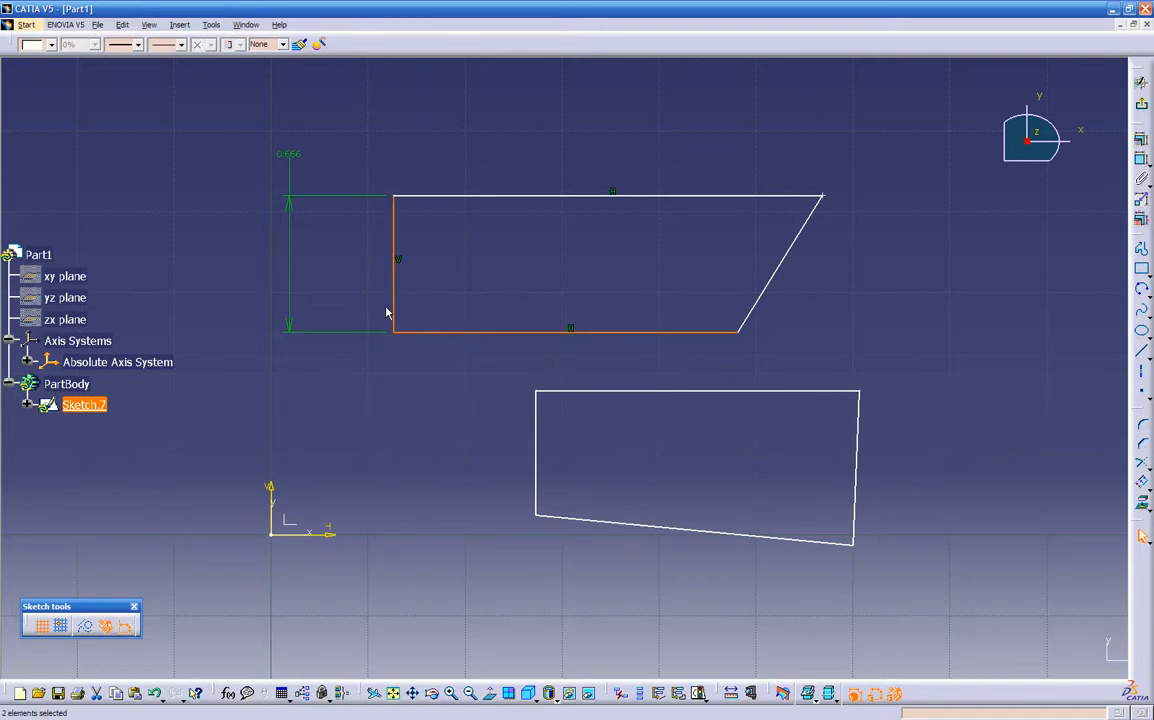
left_click(87, 630)
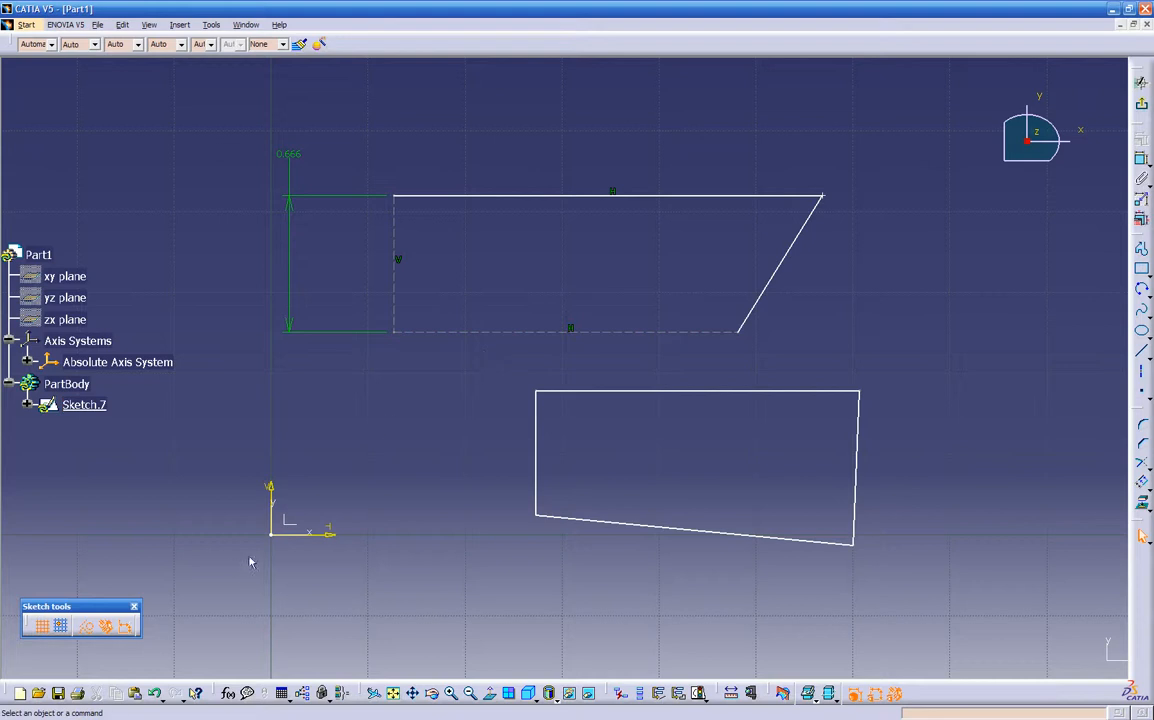
left_click(1141, 103)
left_click(590, 471)
Step: Convert the upper profile's dashed left and bottom edges back to standard elements
left_click(398, 251)
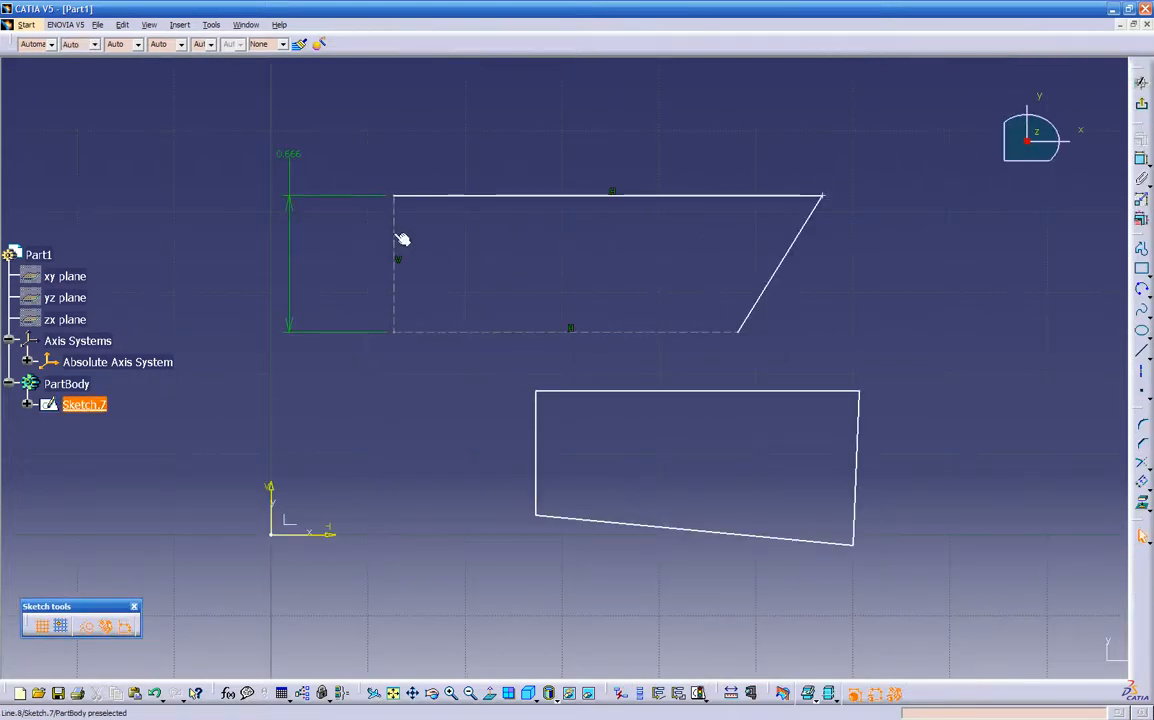
left_click(437, 333, "ctrl")
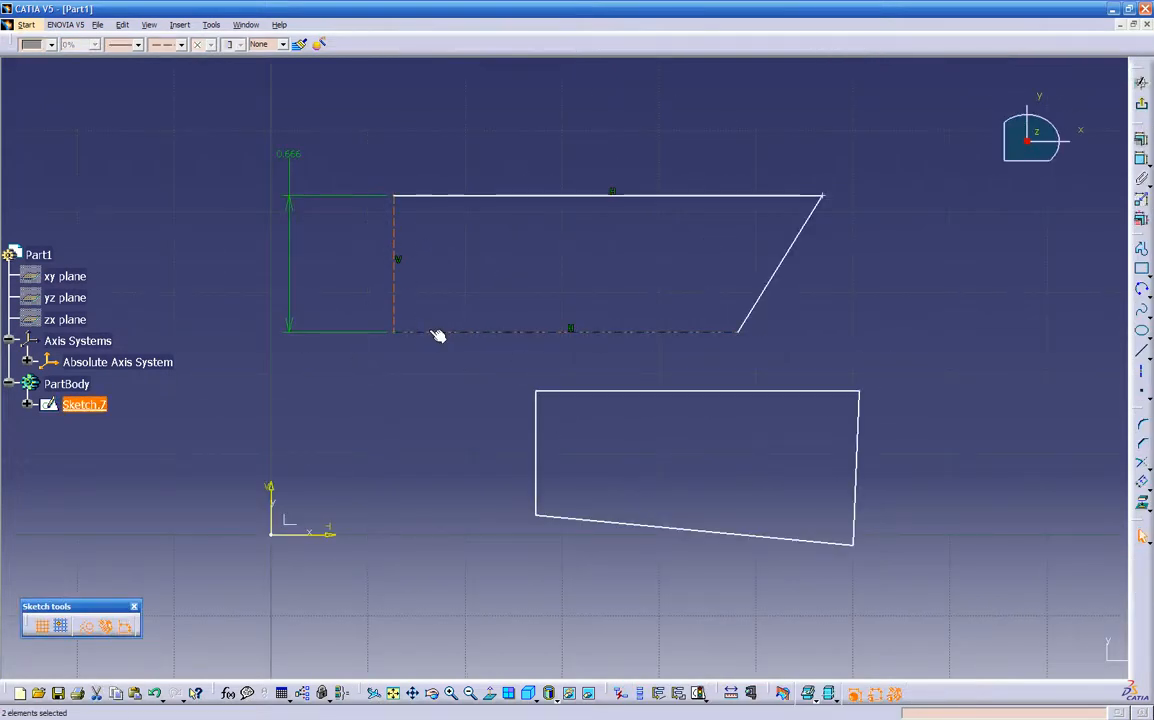
left_click(85, 626)
left_click(413, 416)
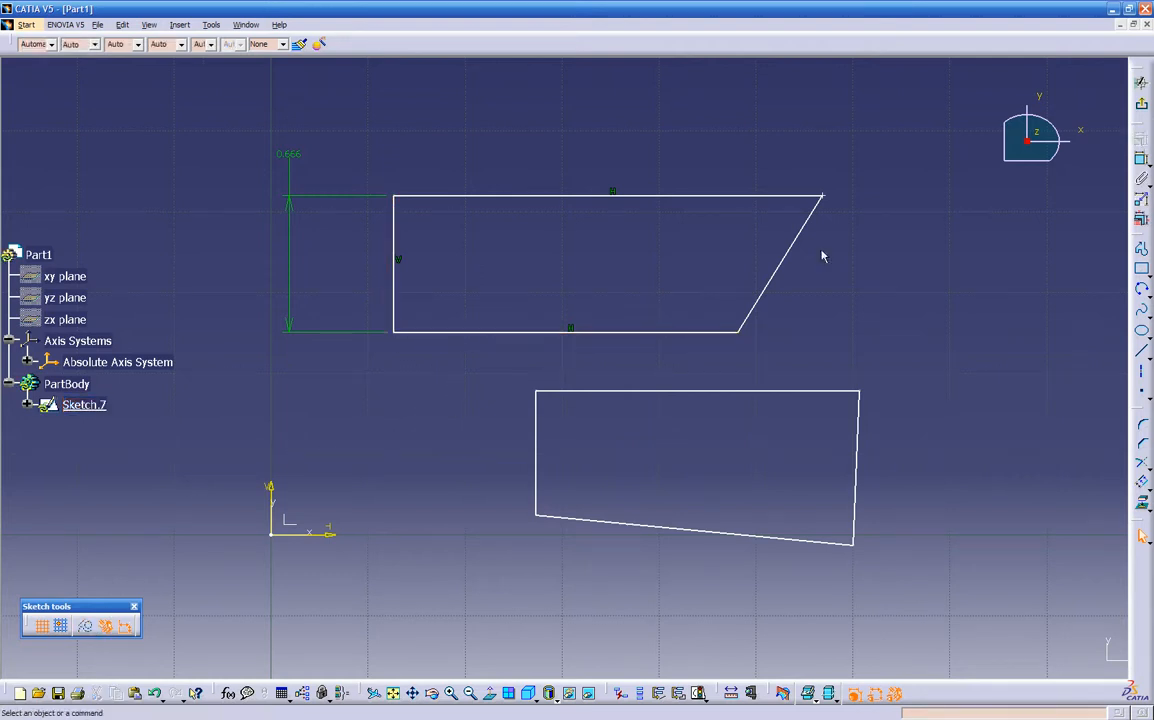
Step: Exit the sketch to view both closed profiles in 3D, and reopen it for editing
left_click(1141, 83)
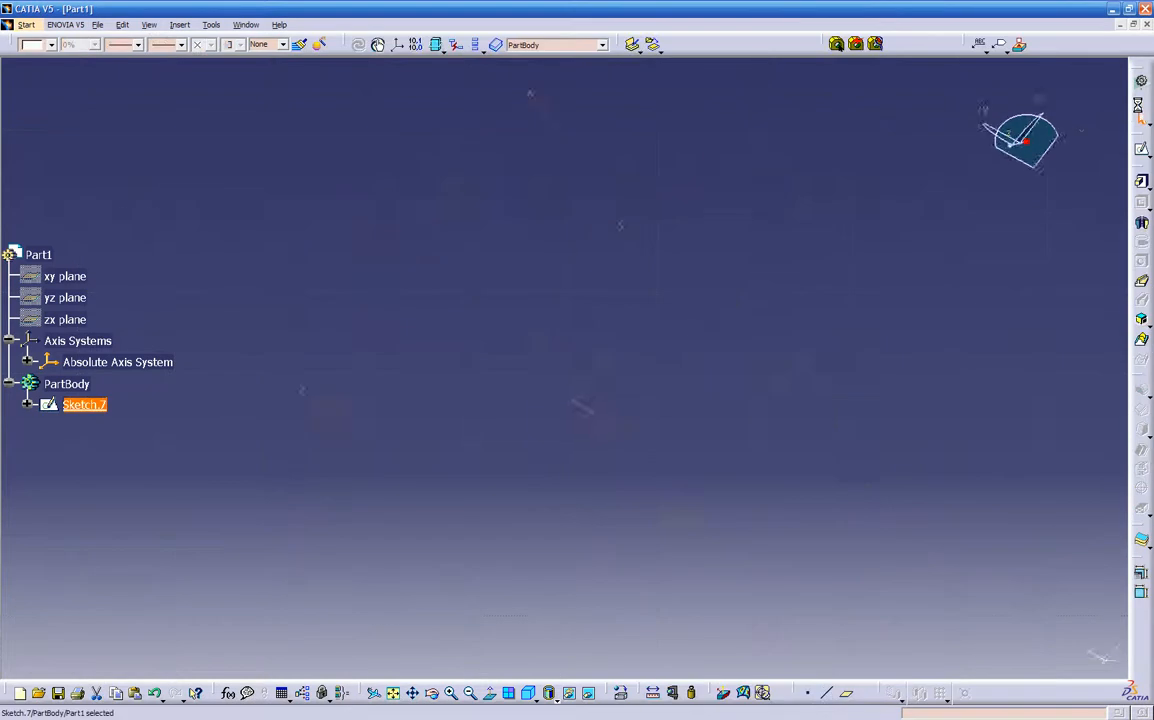
left_click(777, 416)
mouse_move(528, 560)
middle_mouse_down()
mouse_move(497, 481)
mouse_move(565, 404)
mouse_move(721, 487)
mouse_move(590, 335)
middle_mouse_up()
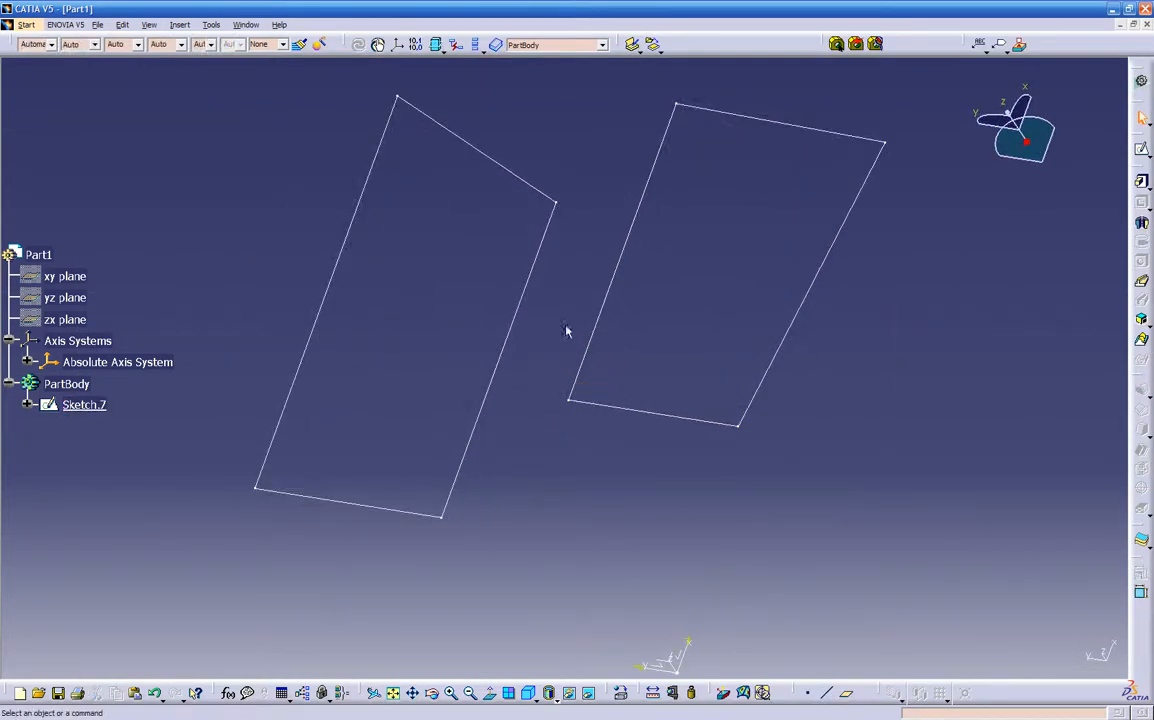
left_click(524, 280)
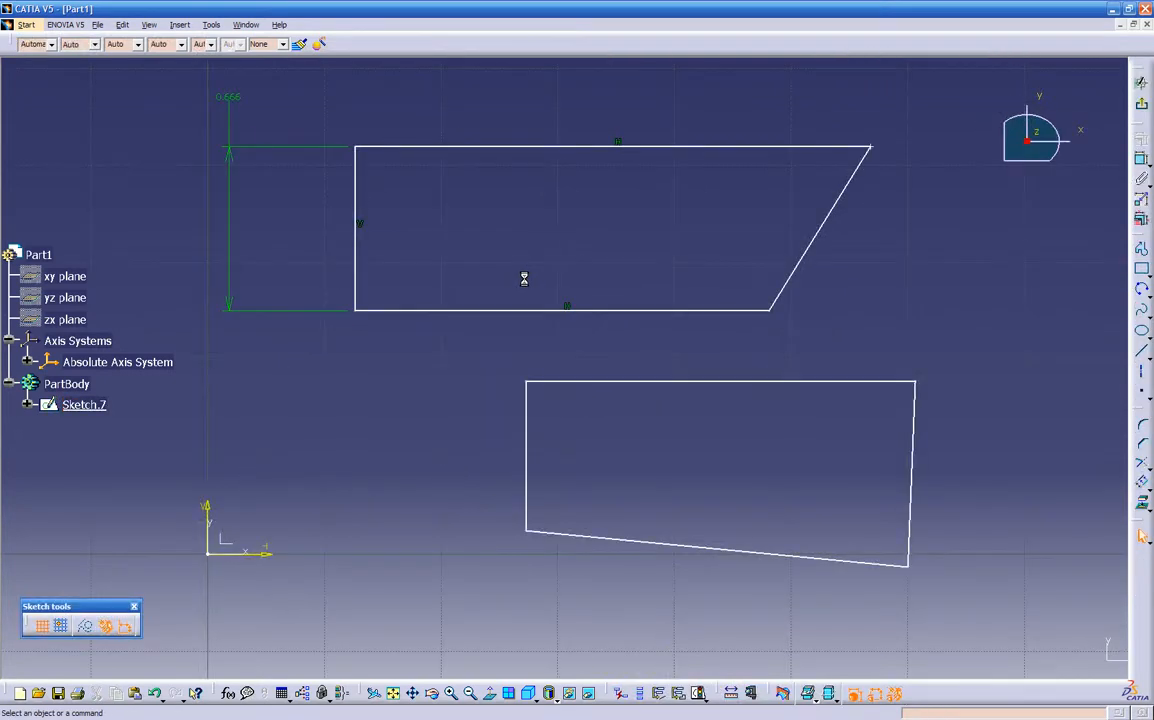
Step: Draw a slanted line to the left of the profiles and convert it to a construction element
middle_click_drag(434, 444, 532, 456)
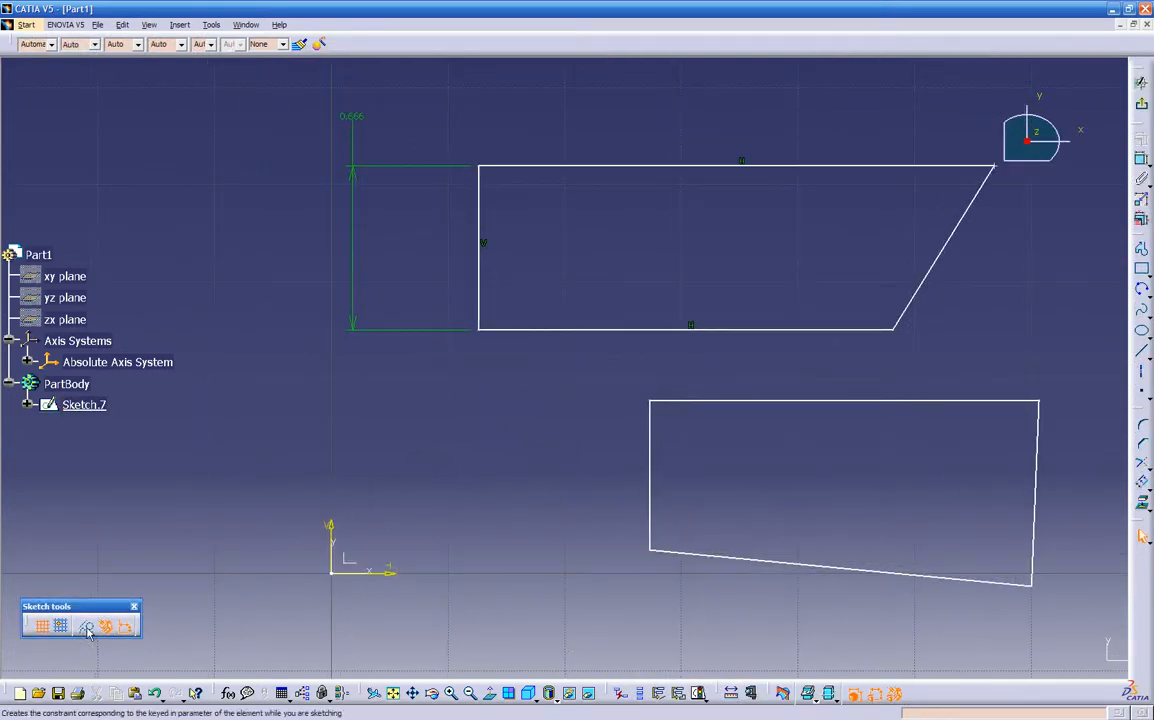
mouse_move(297, 450)
middle_mouse_down()
mouse_move(397, 468)
mouse_move(345, 456)
mouse_move(334, 486)
middle_mouse_up()
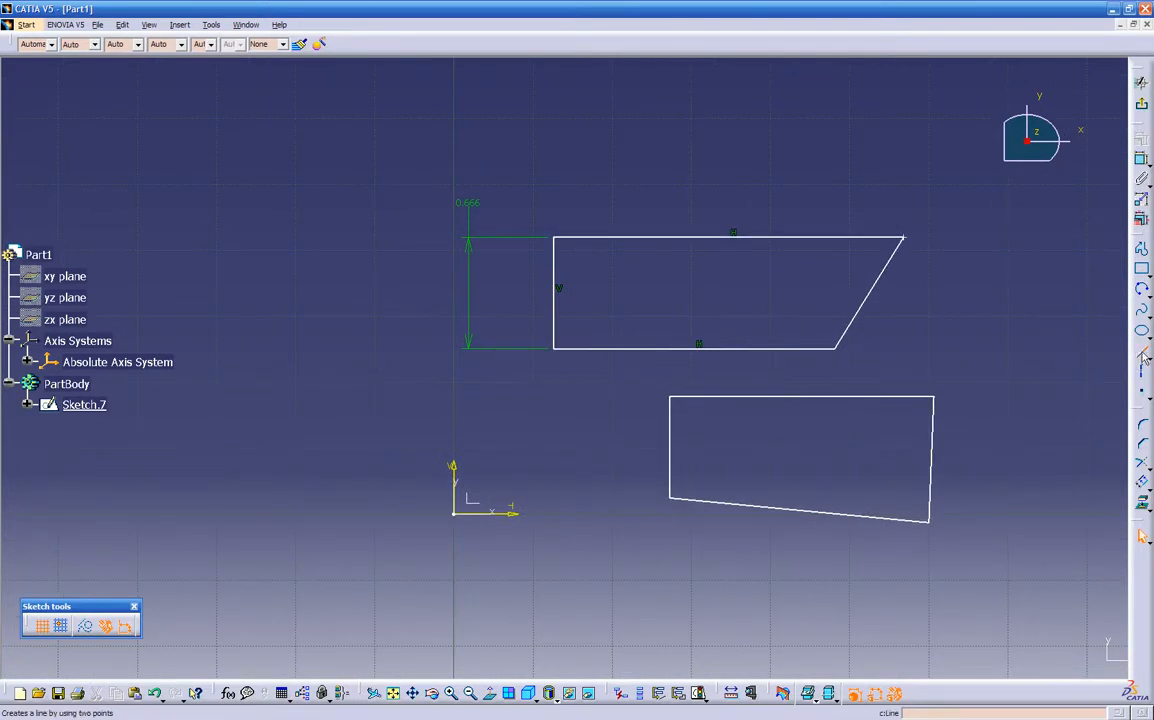
left_click(1143, 353)
left_click(391, 175)
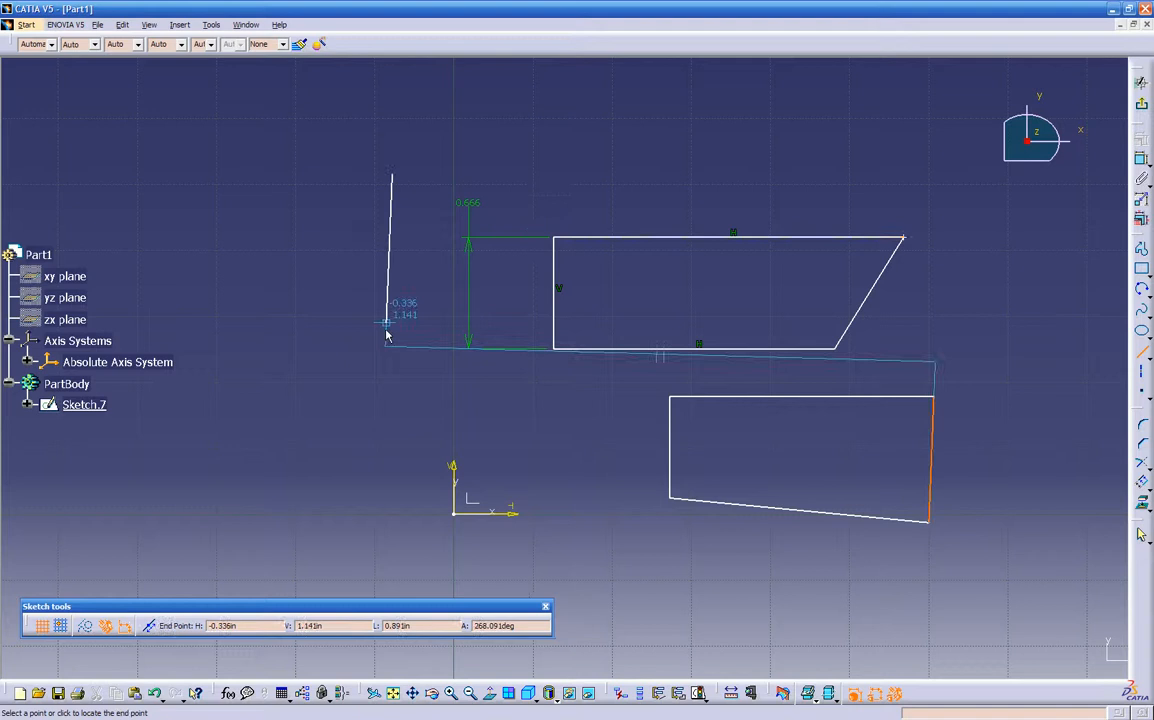
left_click(329, 428)
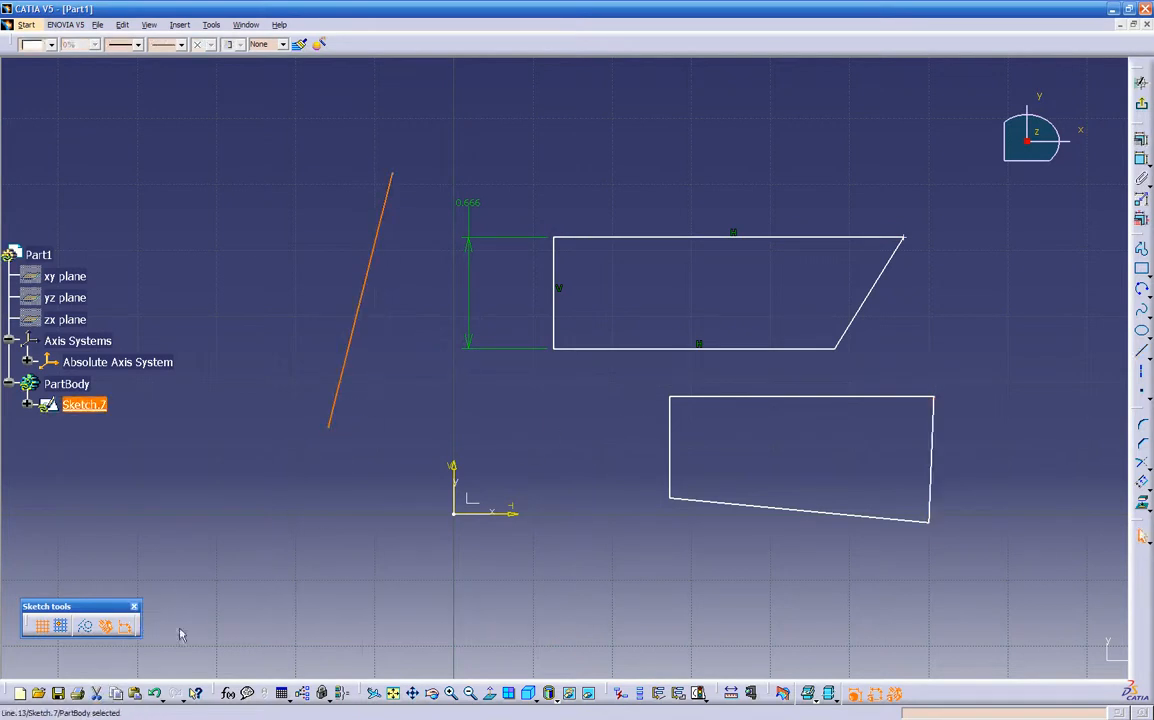
left_click(85, 625)
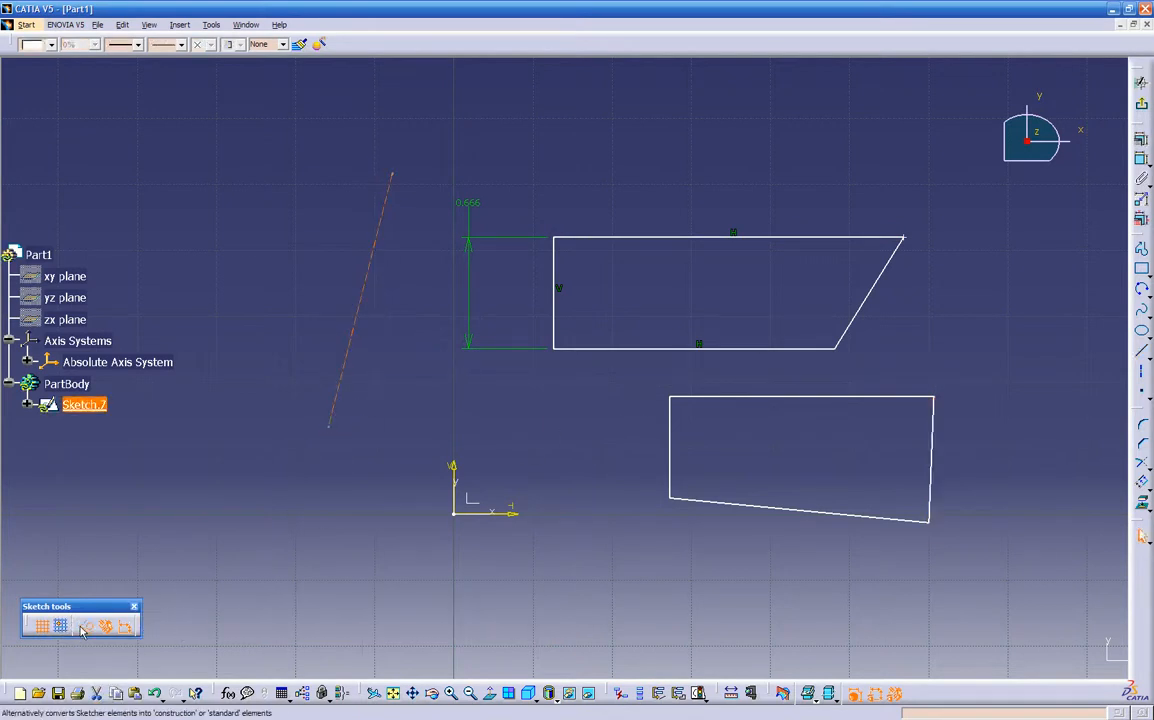
left_click(348, 484)
Step: Mirror the entire upper profile about the slanted construction line
left_click_drag(536, 197, 952, 368)
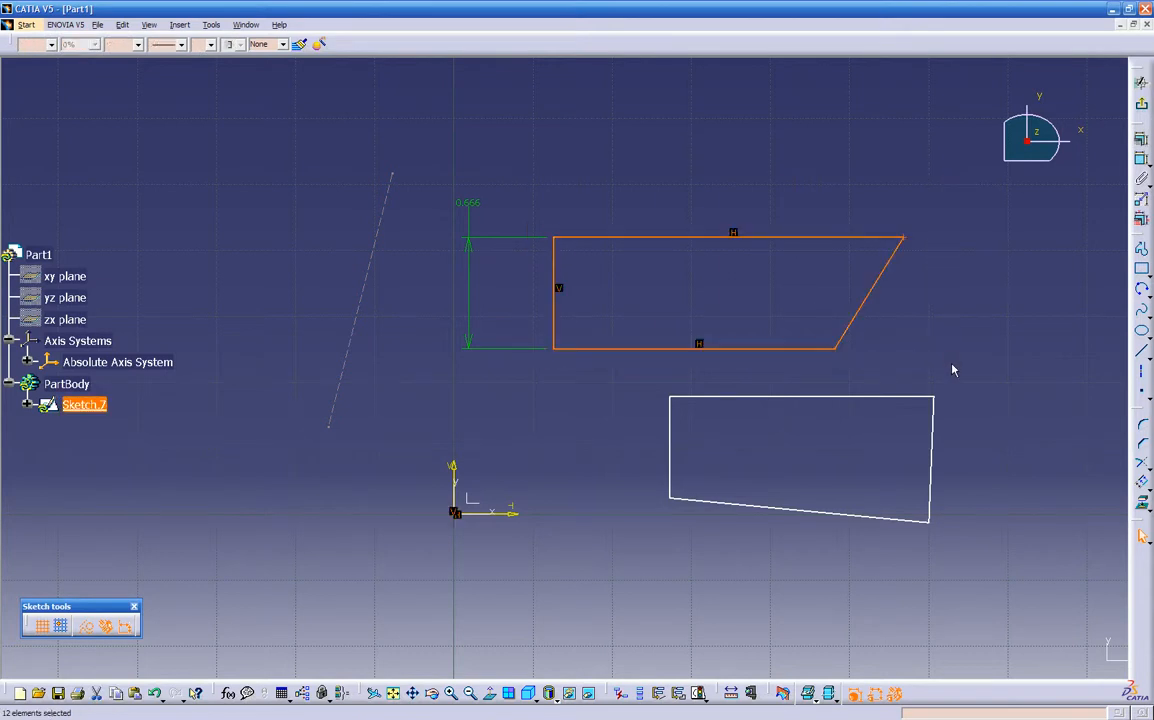
left_click(1141, 483)
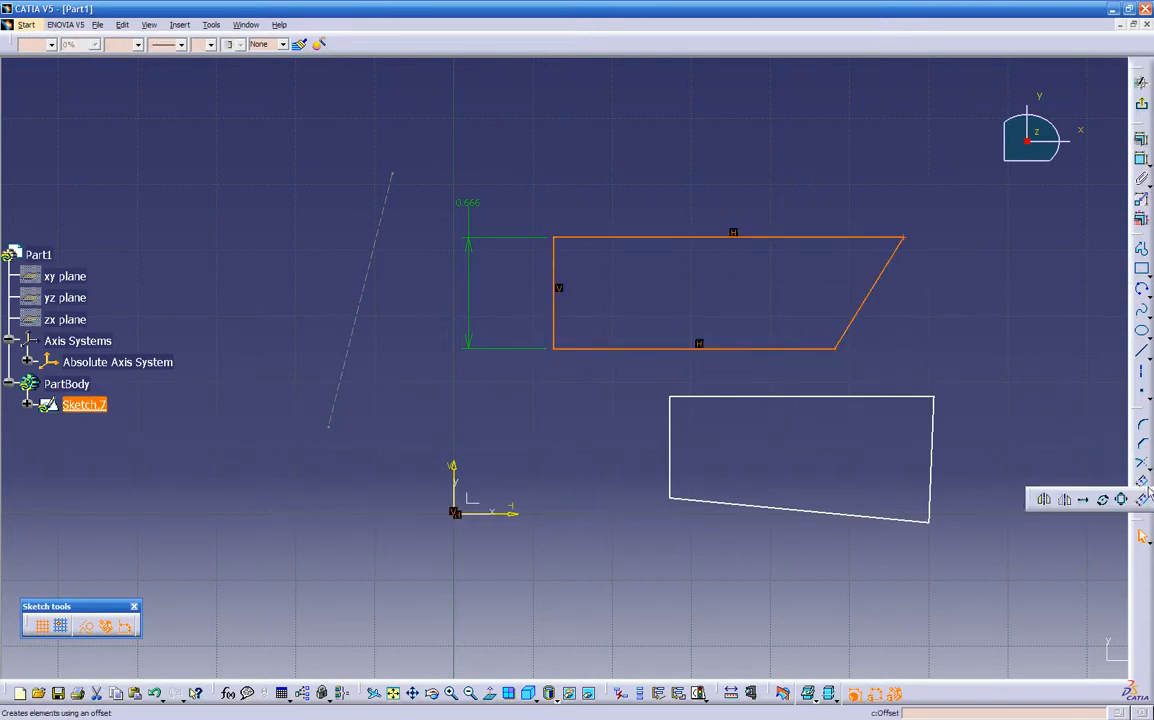
left_click(1044, 497)
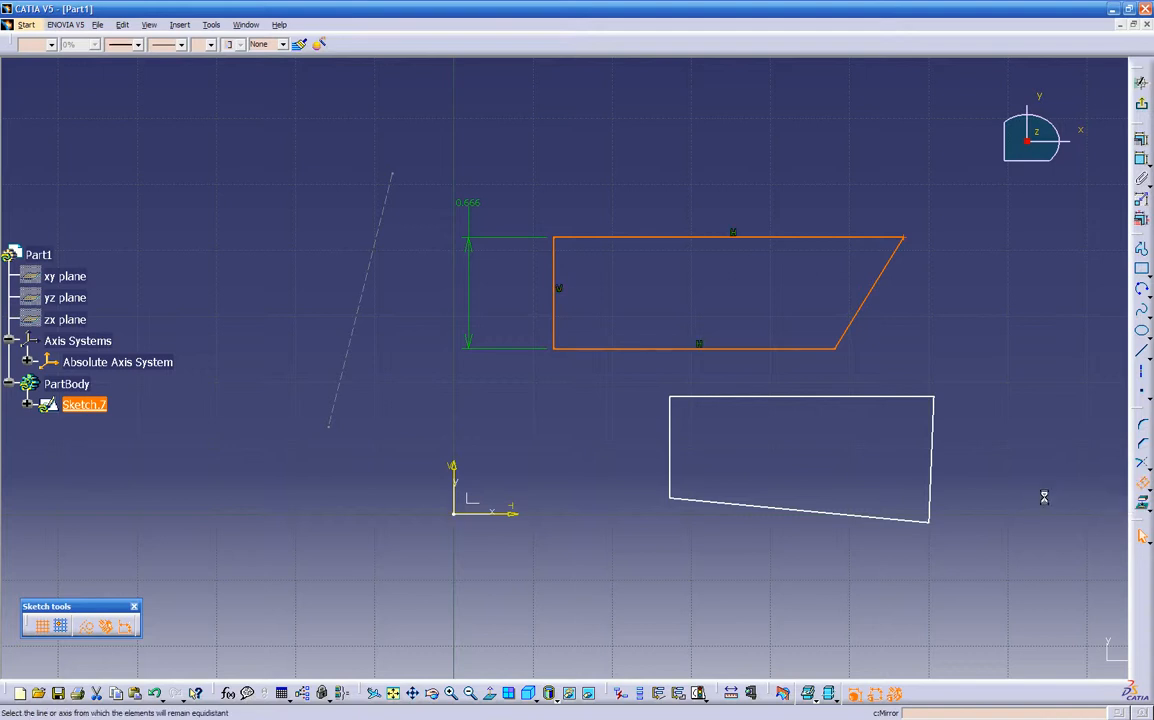
left_click(369, 270)
middle_click_drag(420, 330, 495, 404)
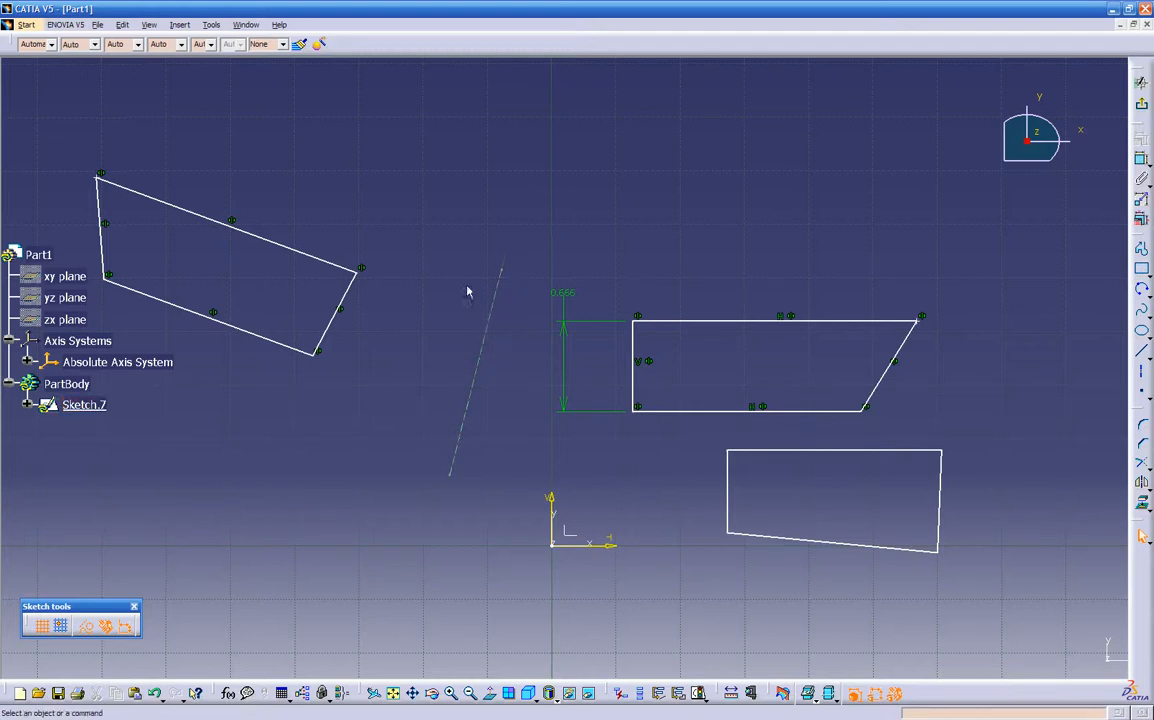
Step: Exit the sketch to examine the mirrored profile in 3D, and reopen the sketch
middle_click_drag(329, 464, 342, 413)
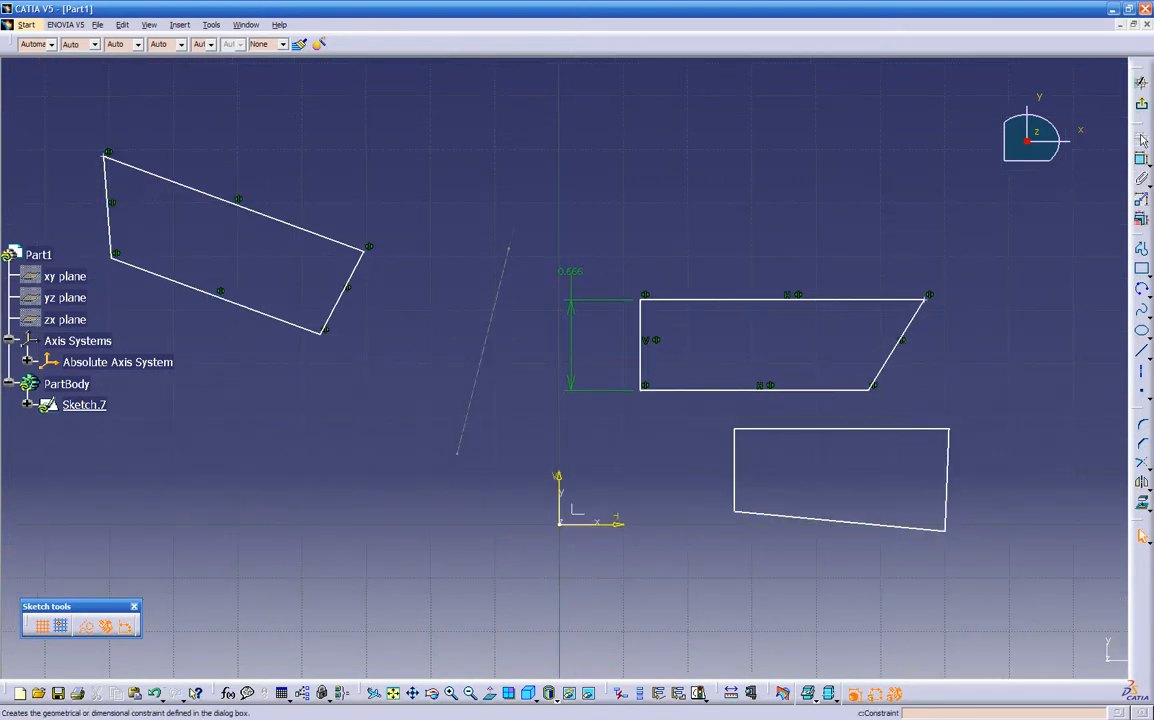
left_click(1141, 82)
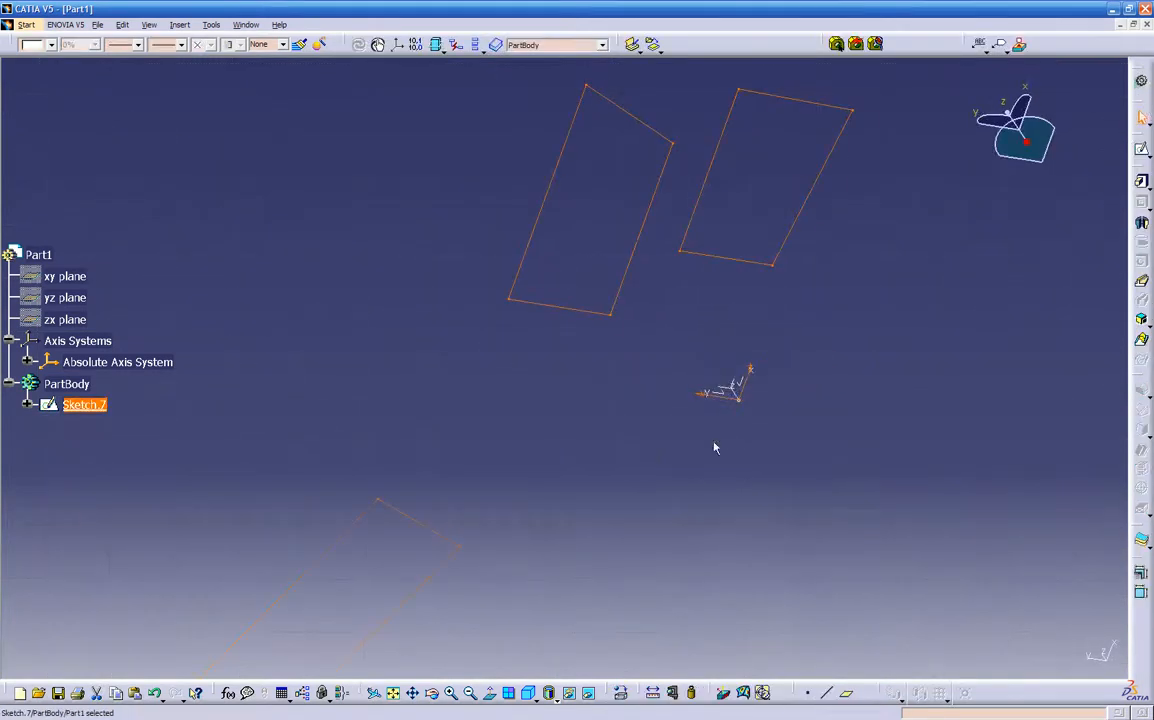
double_click(549, 309)
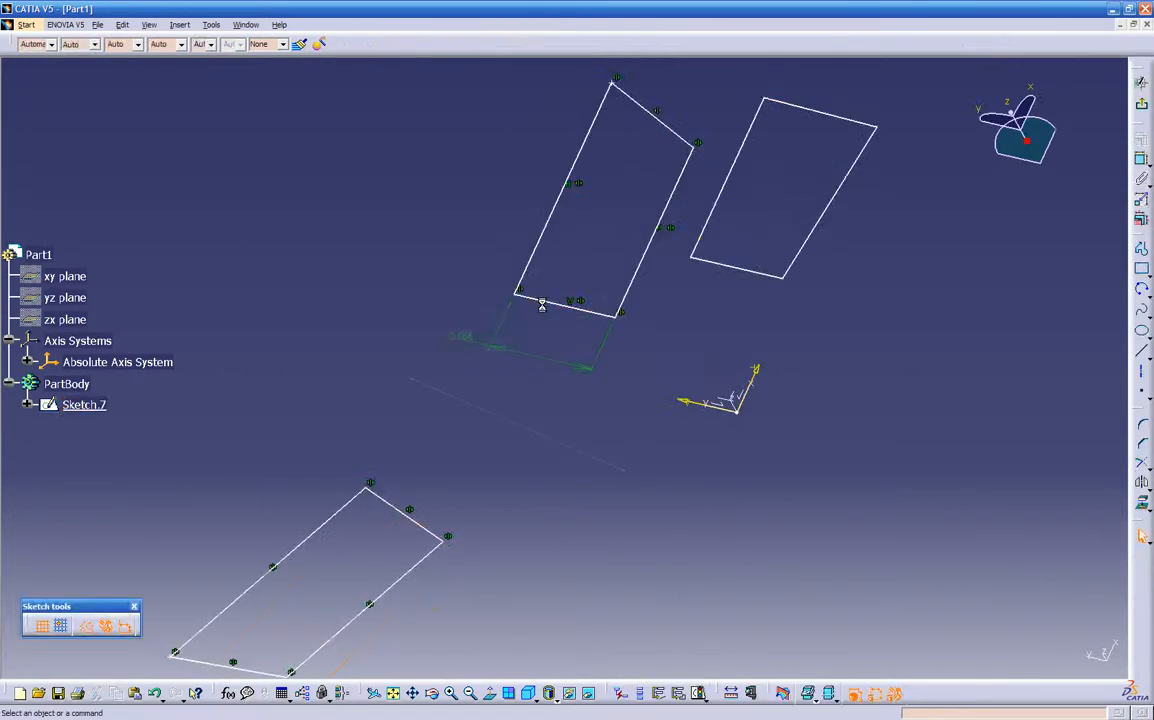
Step: Convert the slanted mirror line to a standard element and exit the sketch to the 3D view
left_click(493, 314)
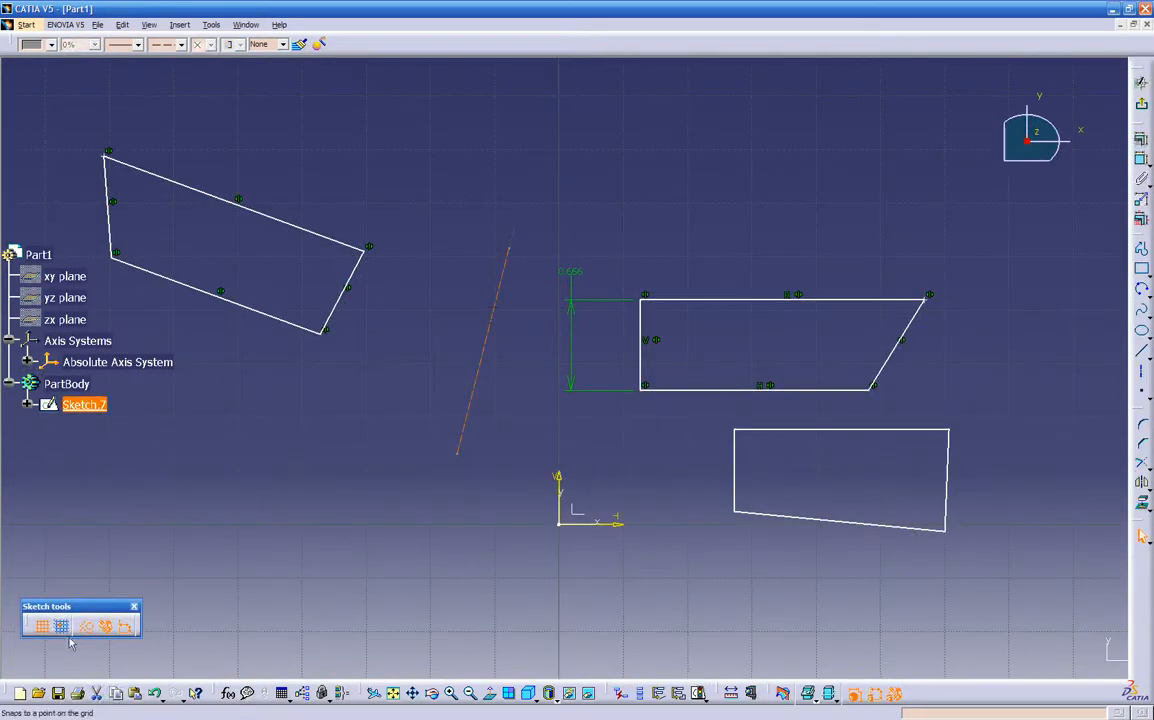
left_click(418, 518)
left_click(1142, 105)
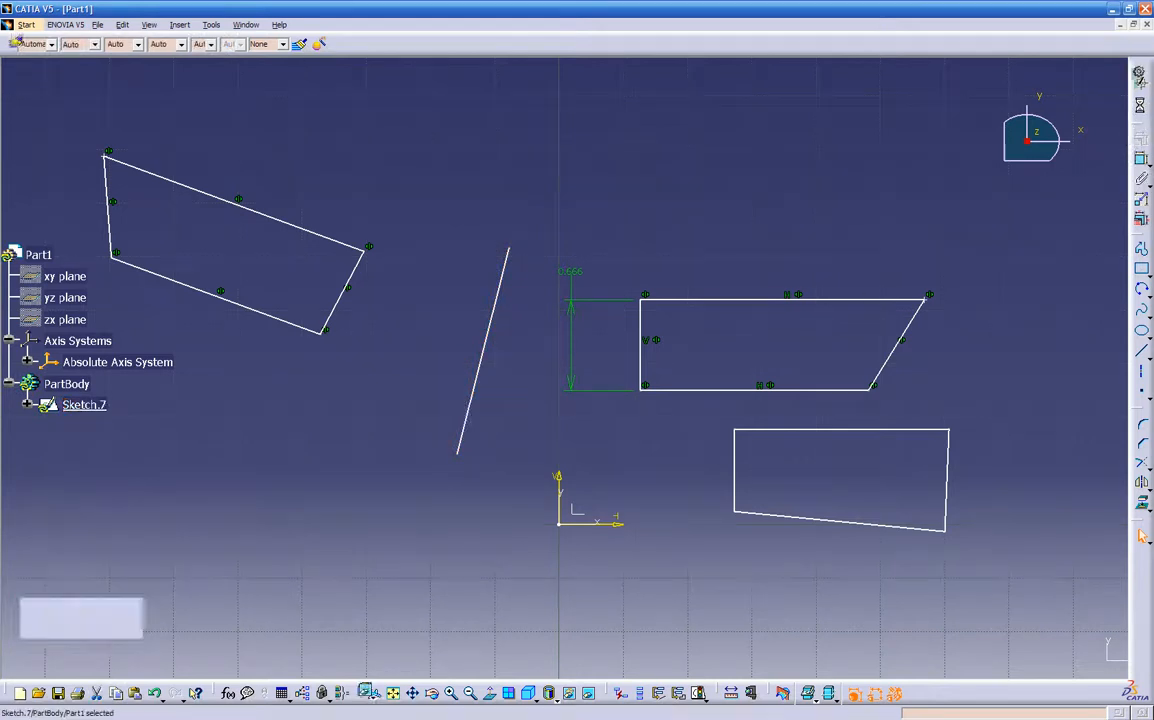
mouse_move(528, 524)
middle_mouse_down()
mouse_move(536, 536)
mouse_move(528, 492)
mouse_move(677, 494)
mouse_move(607, 534)
mouse_move(580, 533)
mouse_move(570, 475)
middle_mouse_up()
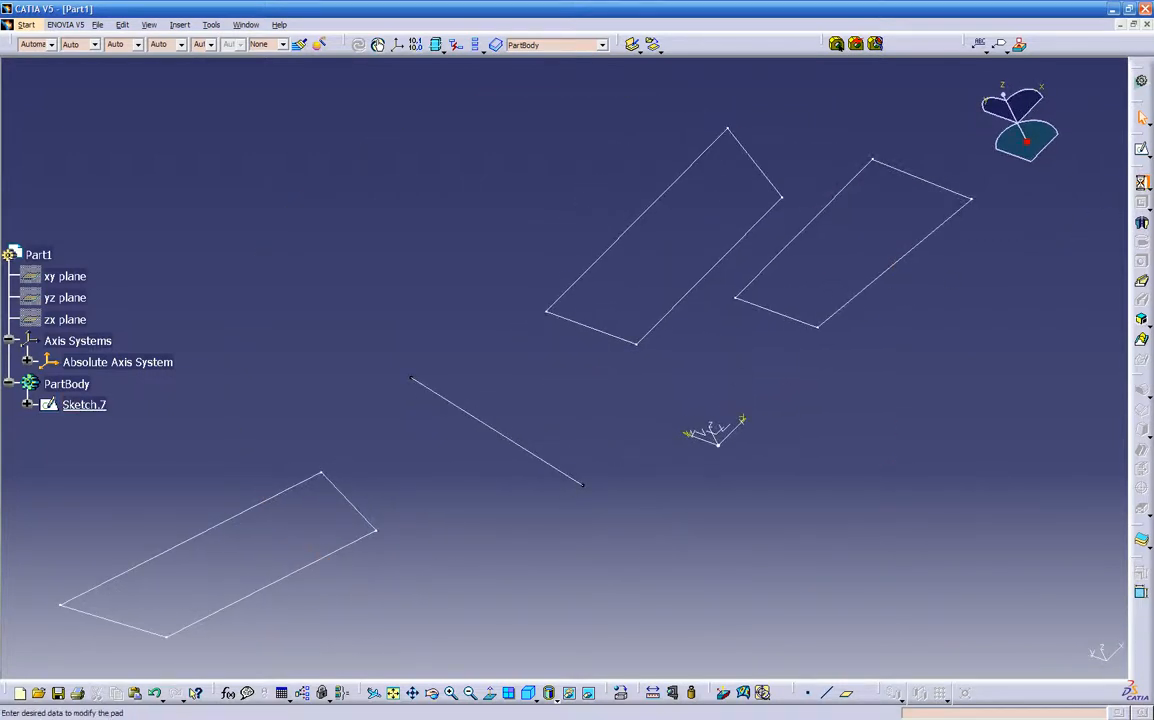
Step: Try to create a pad from the whole sketch, cancel the definition, and reopen the sketch for editing
left_click(1141, 181)
left_click(719, 273)
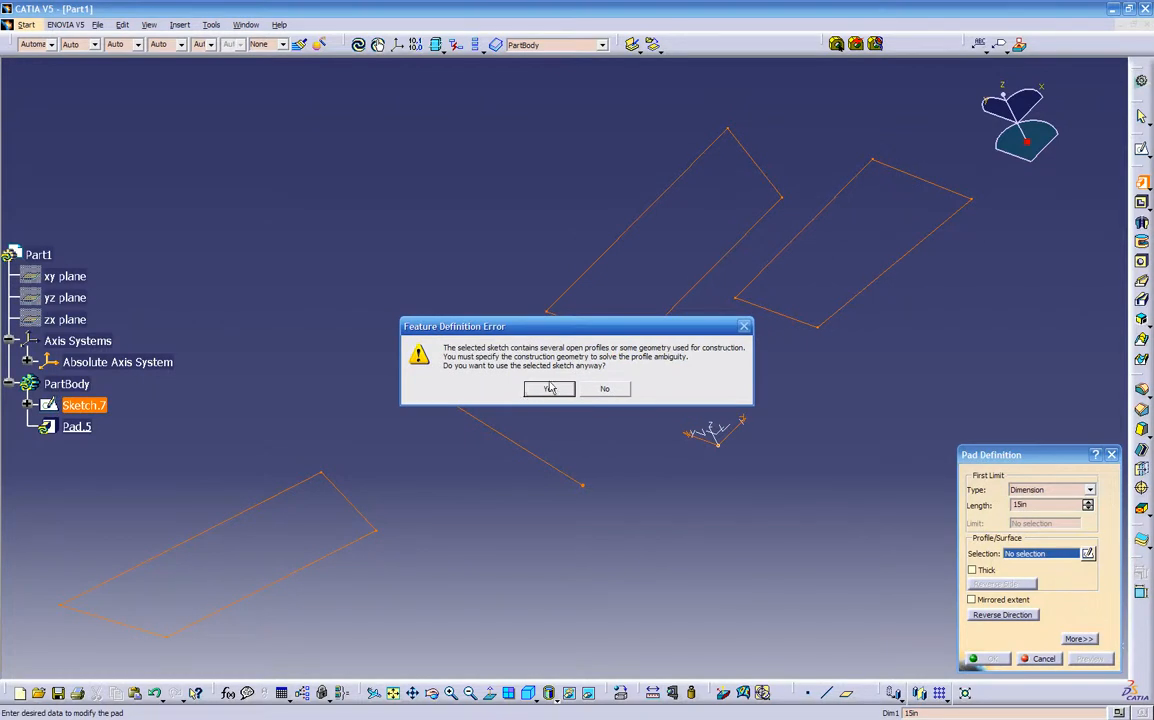
left_click_drag(565, 332, 639, 508)
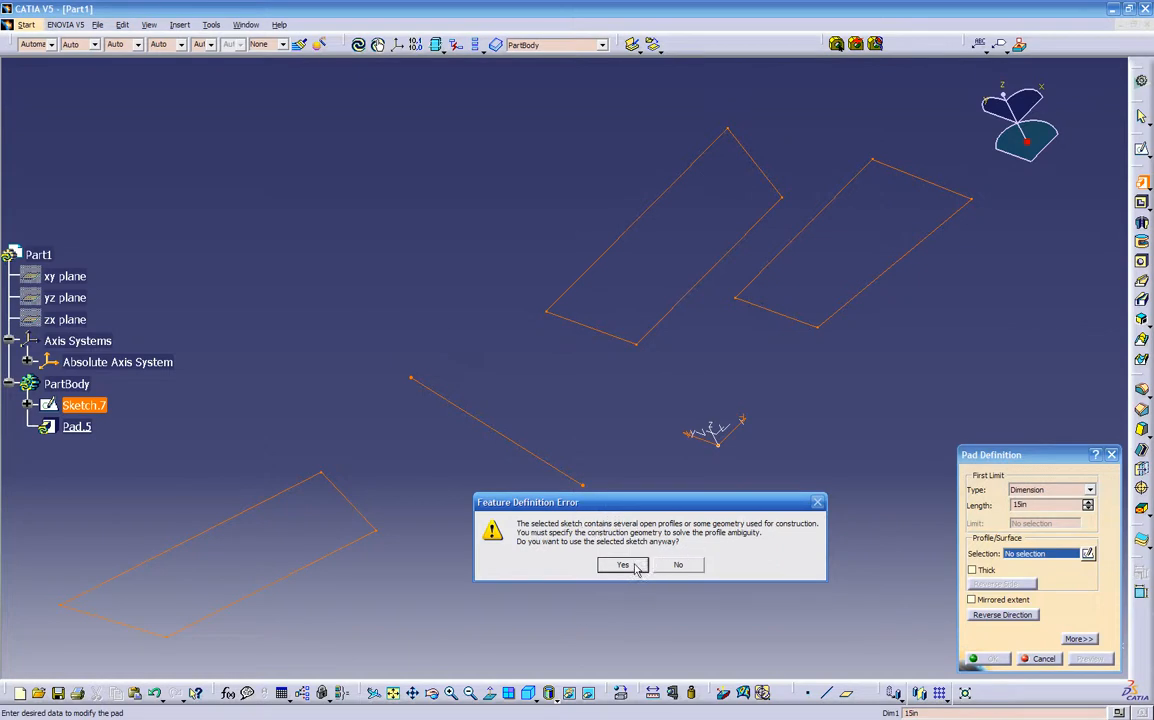
left_click(667, 565)
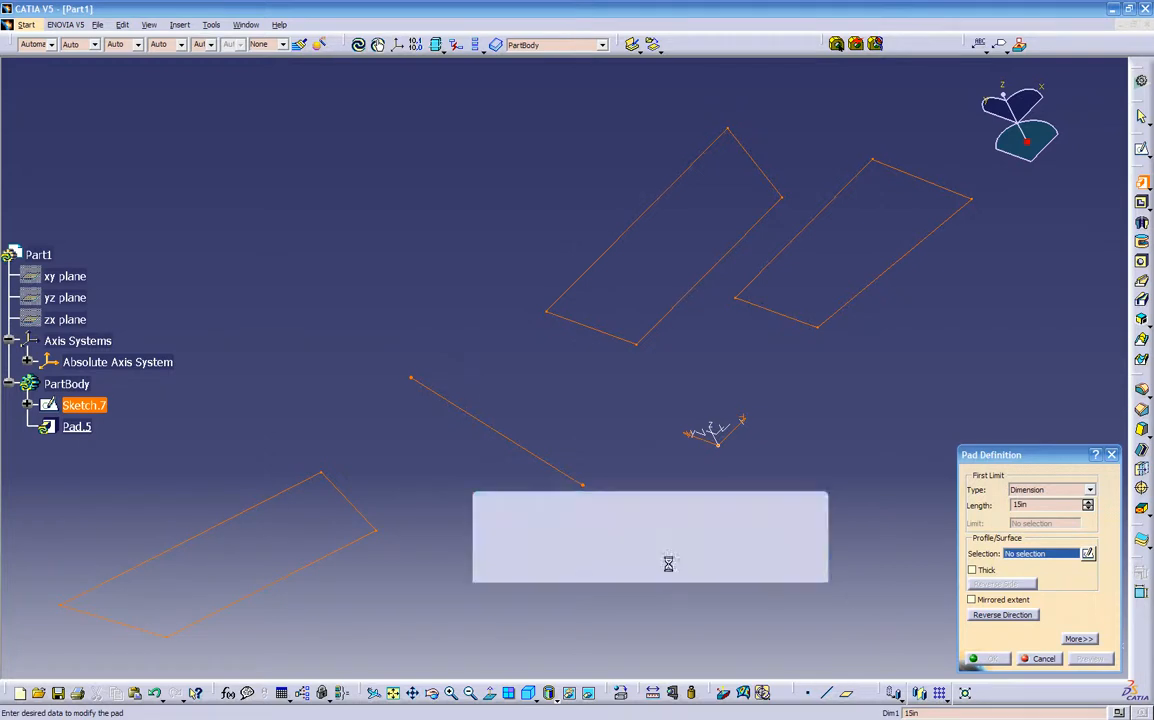
left_click(1045, 659)
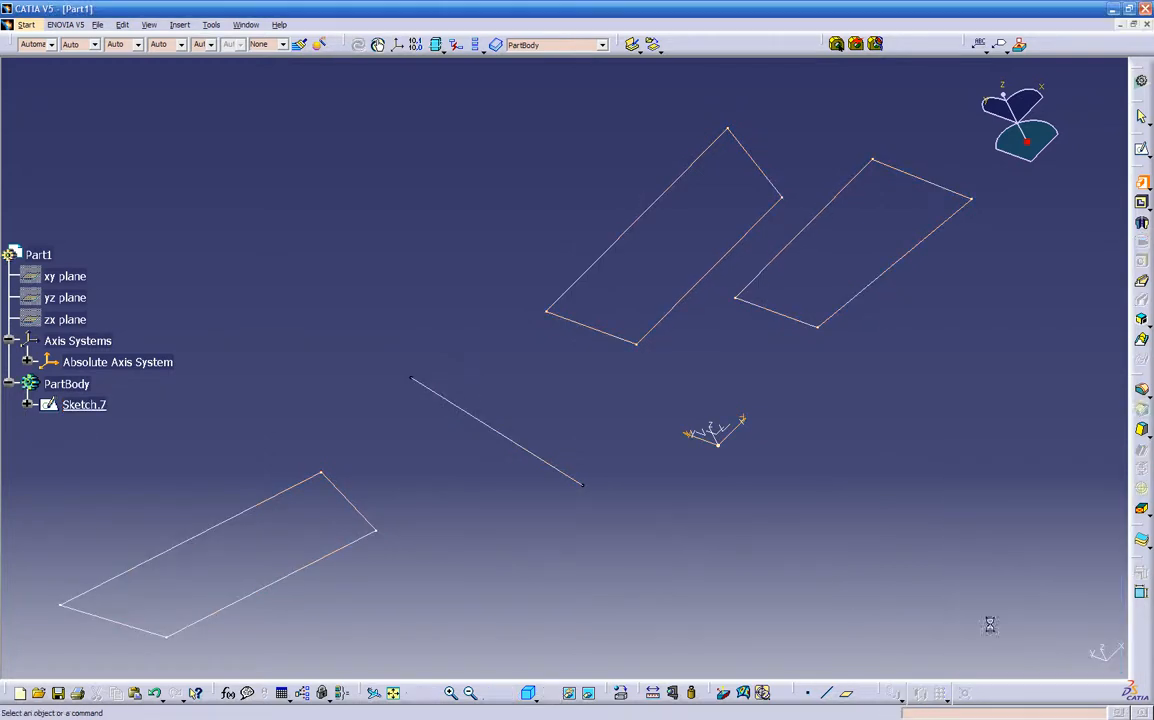
double_click(567, 473)
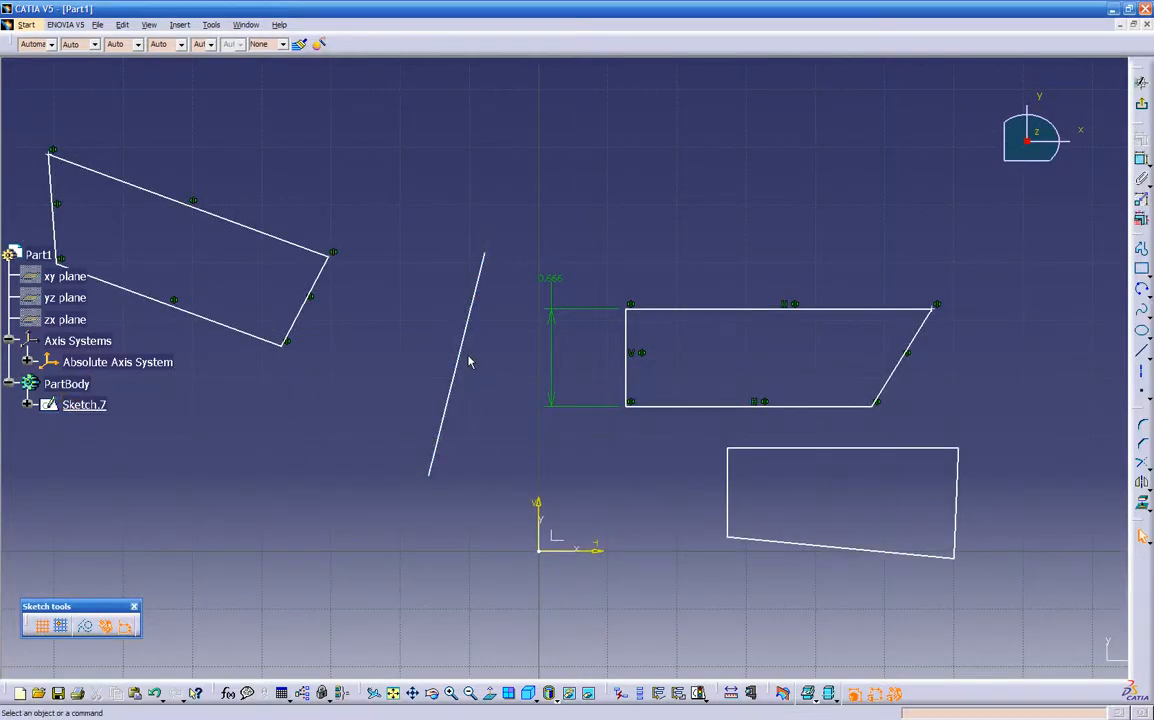
Step: Convert the slanted mirror line to a construction element and exit the sketch
left_click(472, 305)
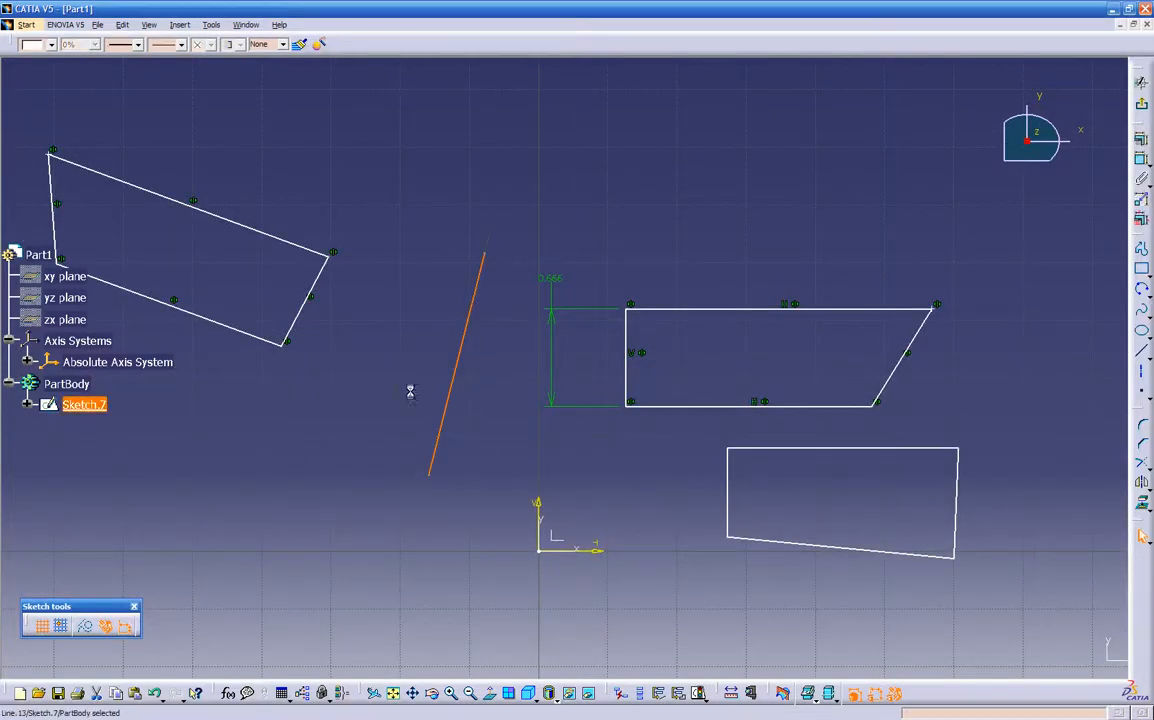
left_click(412, 458)
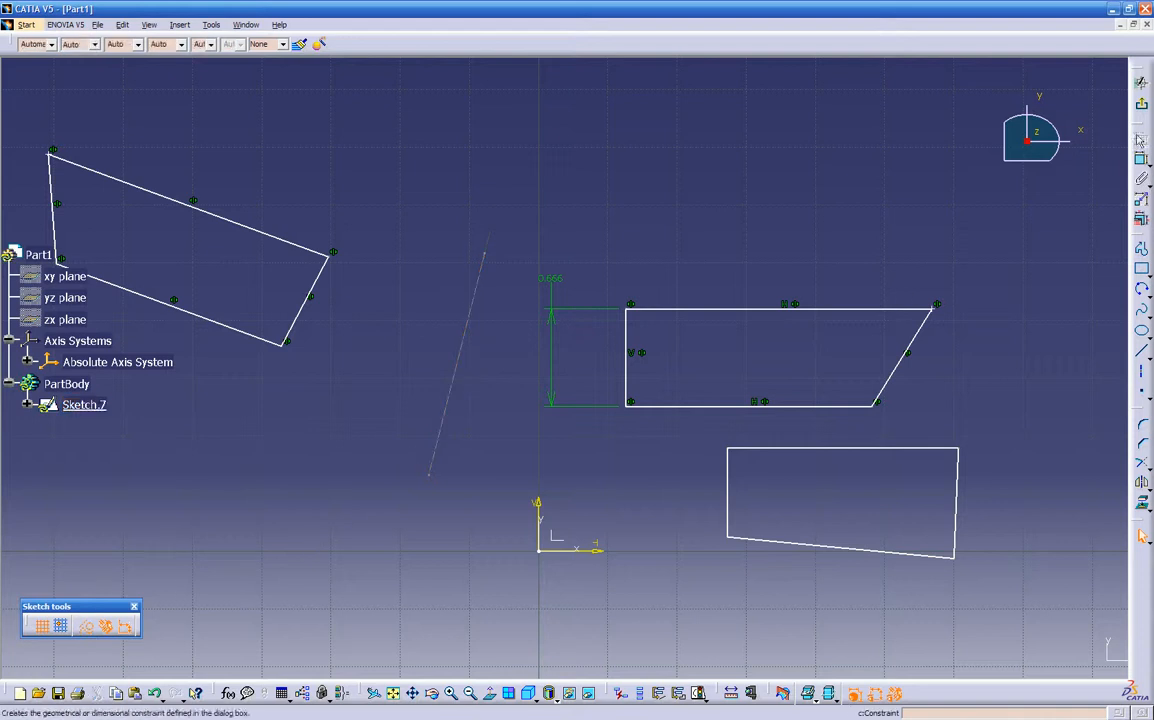
left_click(1141, 113)
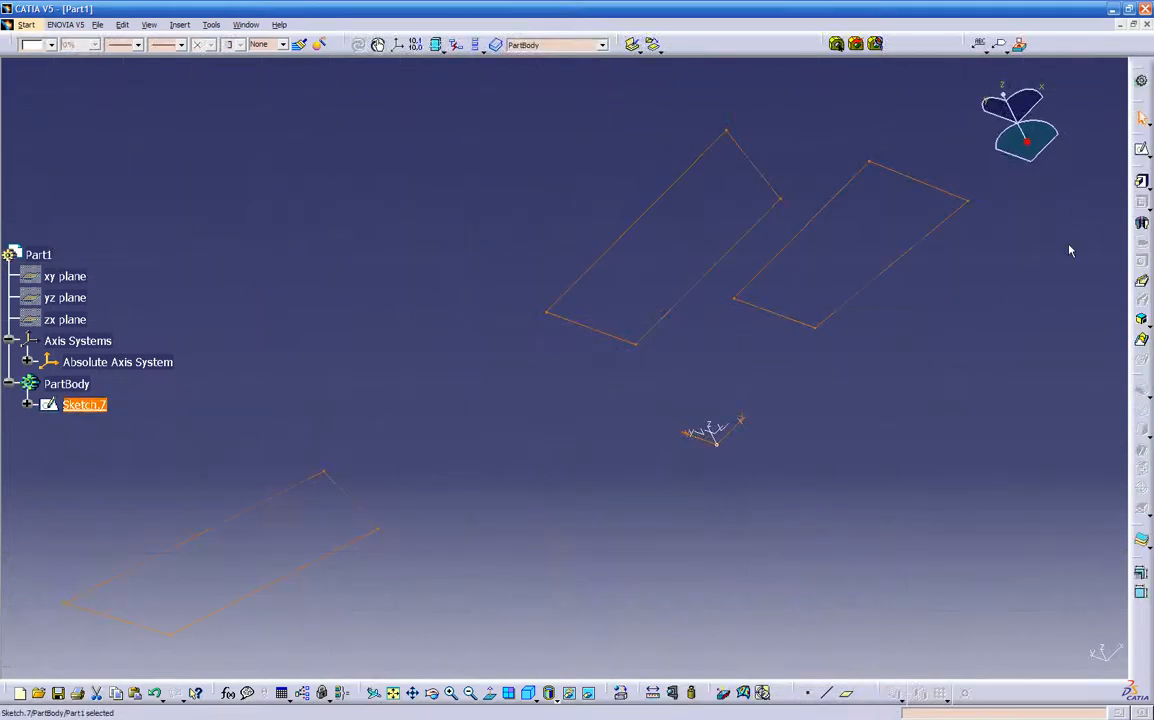
Step: Define a 1 in pad from the whole sketch, examine its preview, and cancel the definition
left_click(1141, 181)
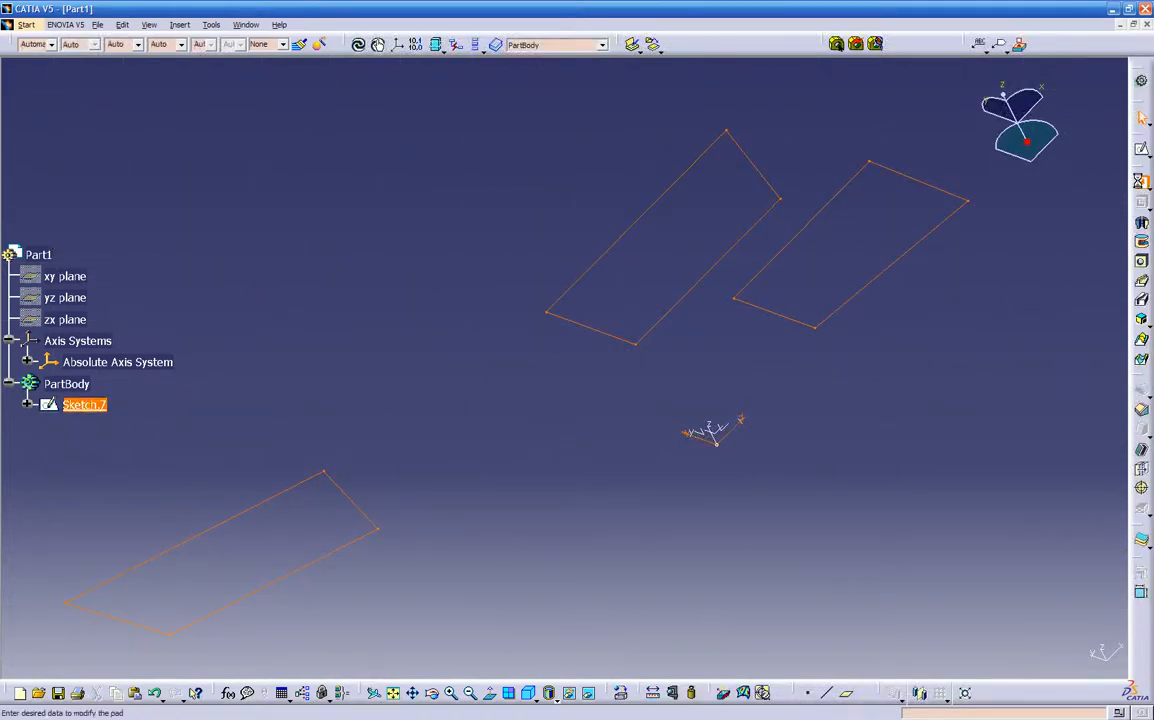
middle_click_drag(791, 373, 747, 490, "ctrl")
double_click(1027, 504)
type("1")
left_click(799, 480)
middle_click_drag(469, 505, 528, 460)
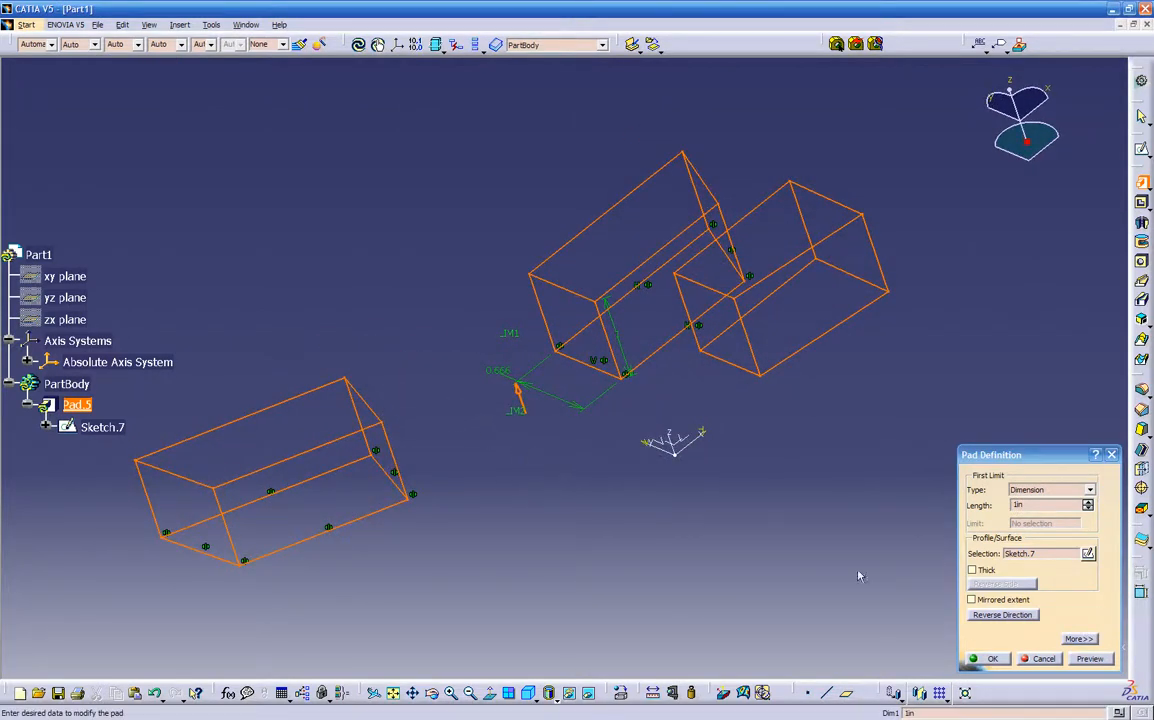
left_click(1044, 659)
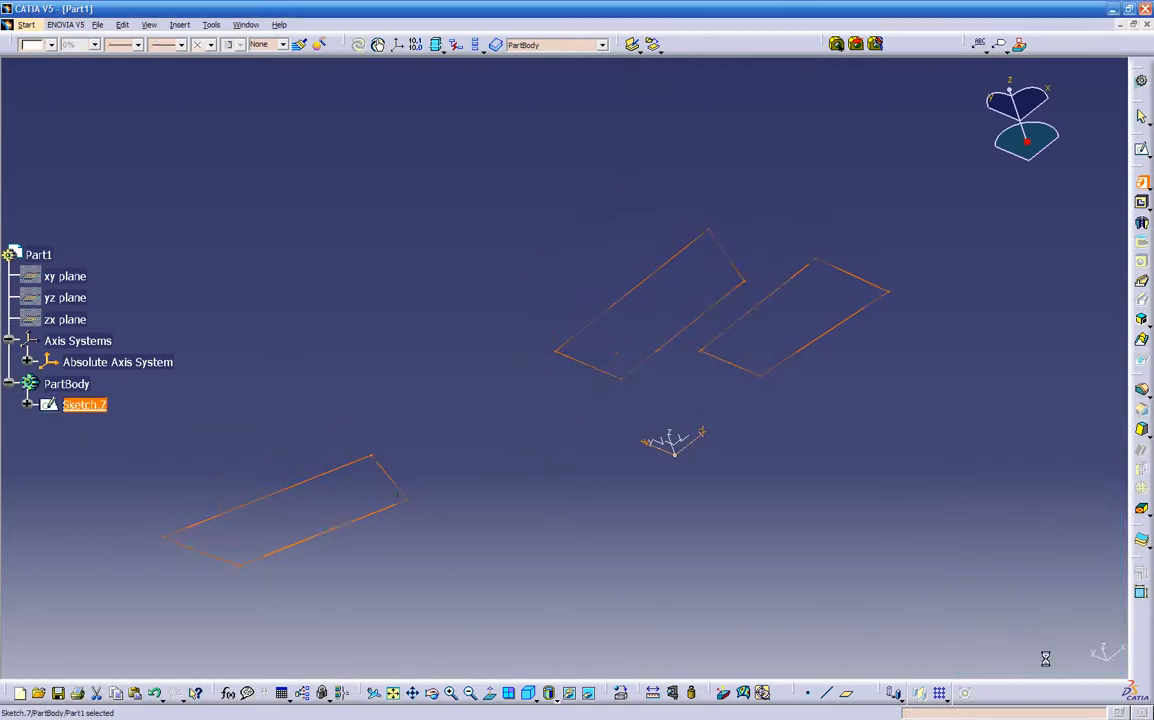
Step: Reopen the sketch and delete all of its geometry, including the mirrored profiles, mirror line and lower quadrilateral
double_click(639, 364)
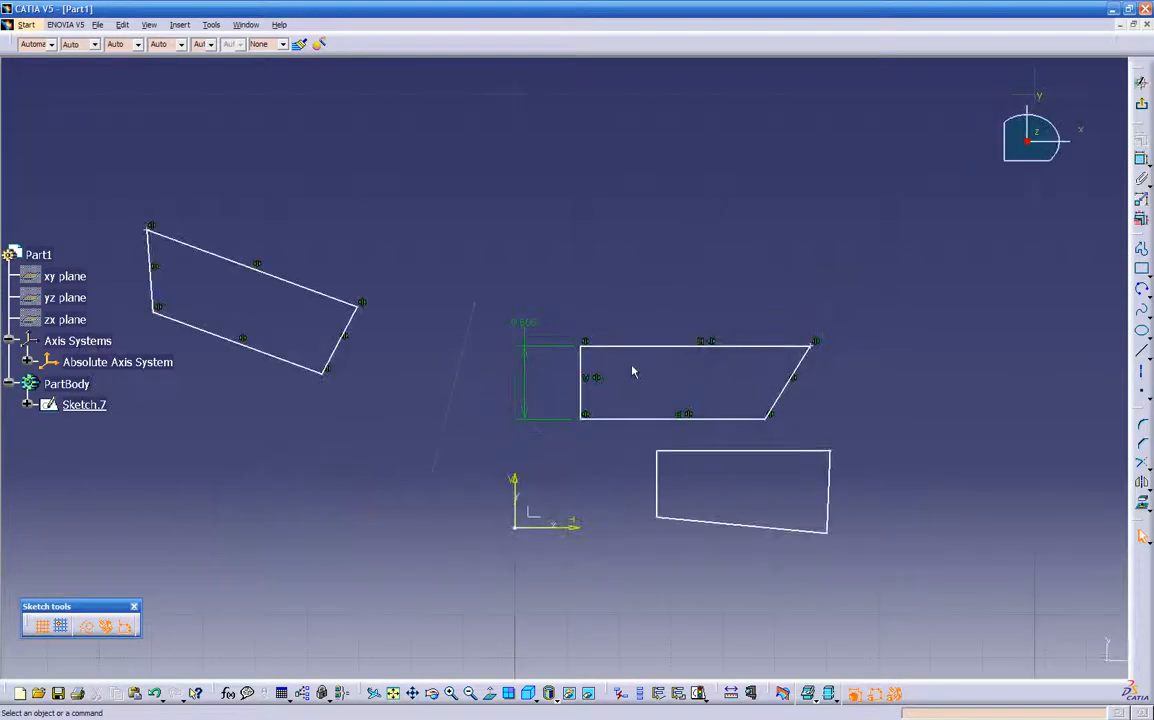
mouse_move(126, 198)
left_mouse_down()
mouse_move(837, 456)
mouse_move(912, 442)
left_mouse_up()
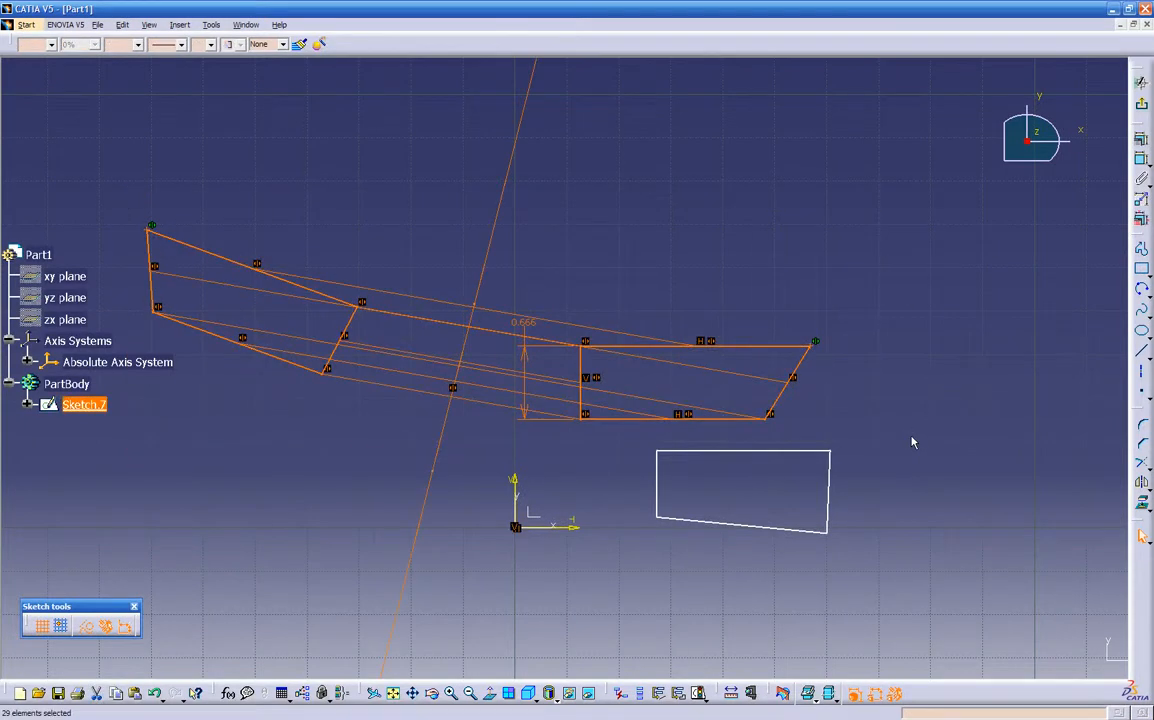
key("Delete")
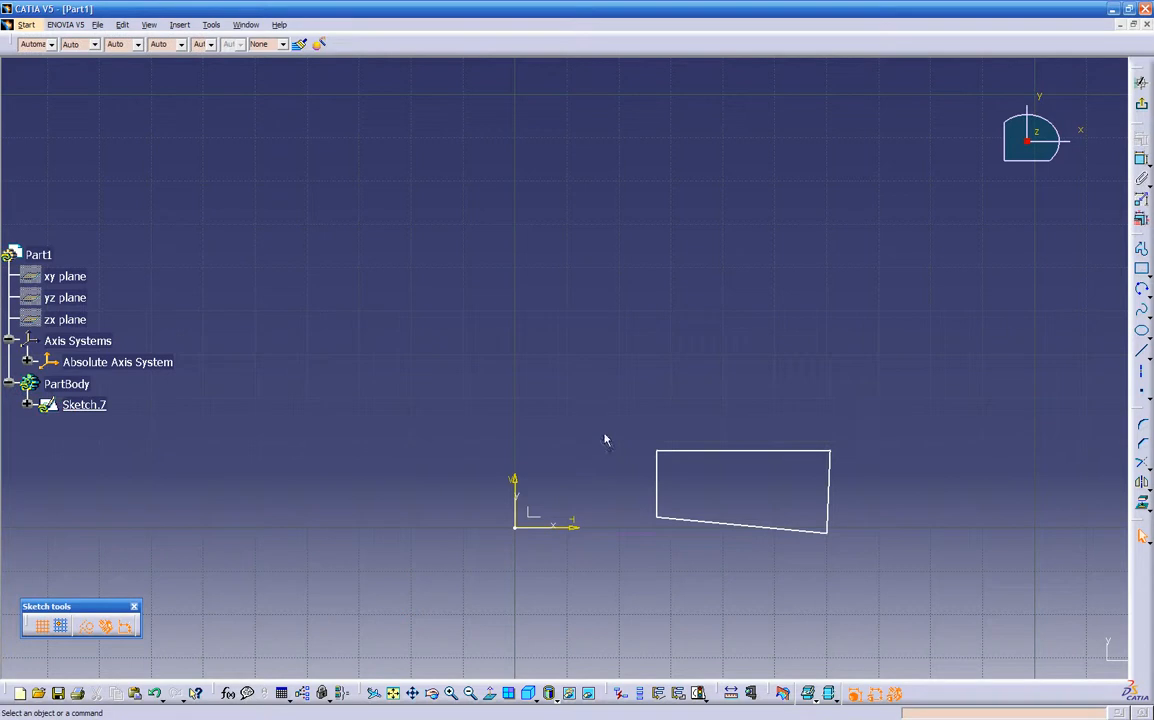
left_click_drag(916, 593, 916, 590)
key("Delete")
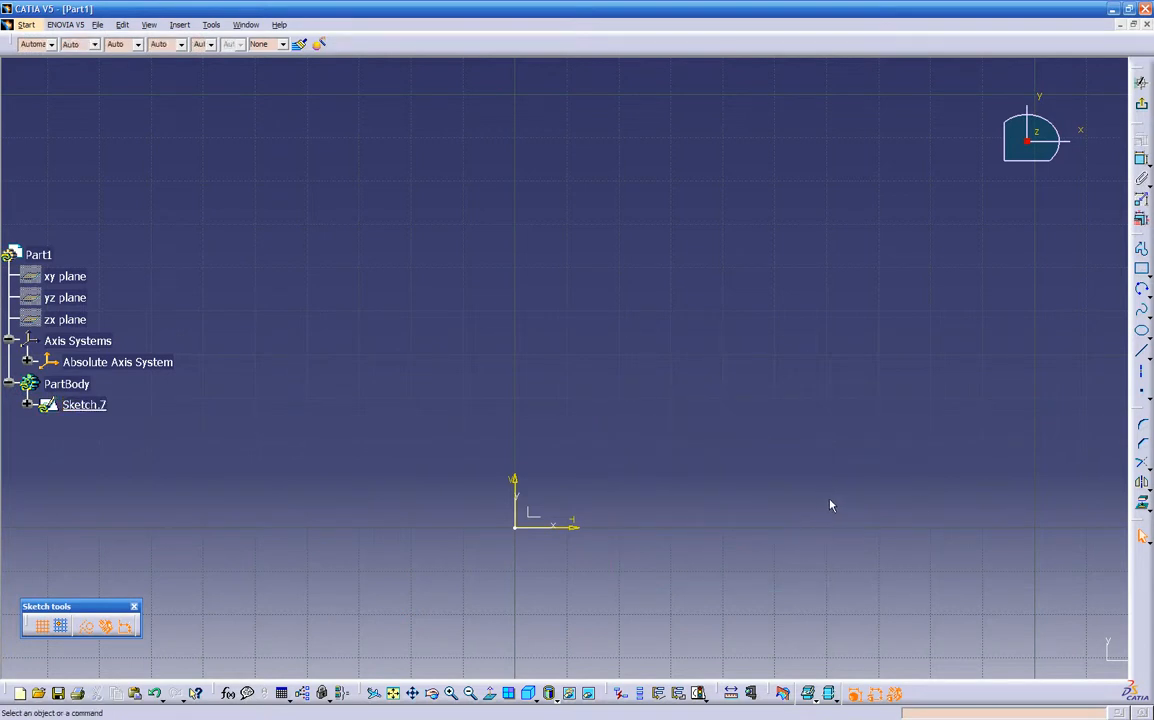
Step: Draw a large construction rectangle above and to the right of the origin, and convert its sides to standard elements
left_click(1141, 268)
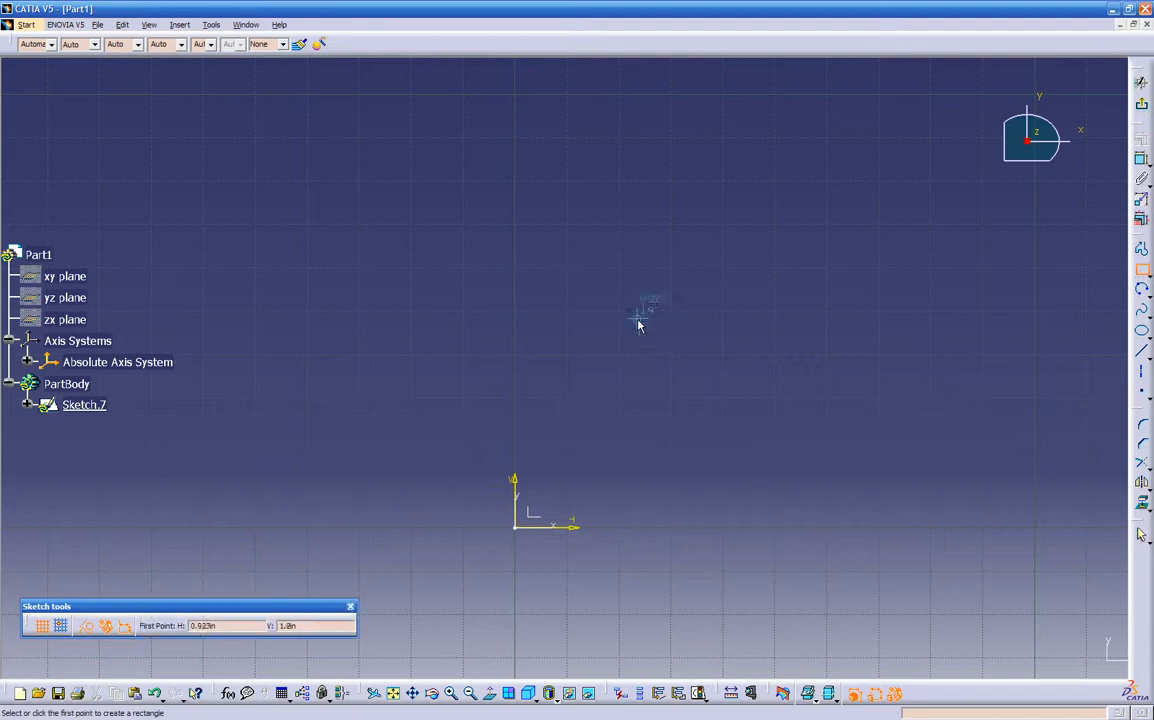
left_click(600, 291)
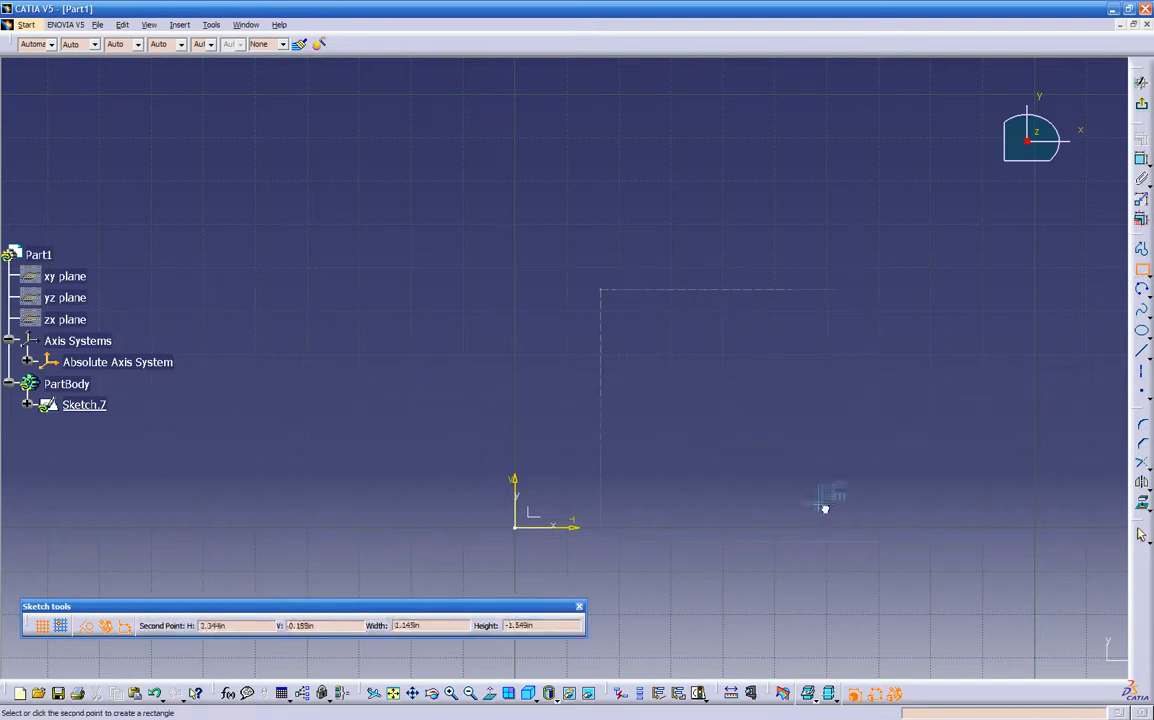
left_click(978, 518)
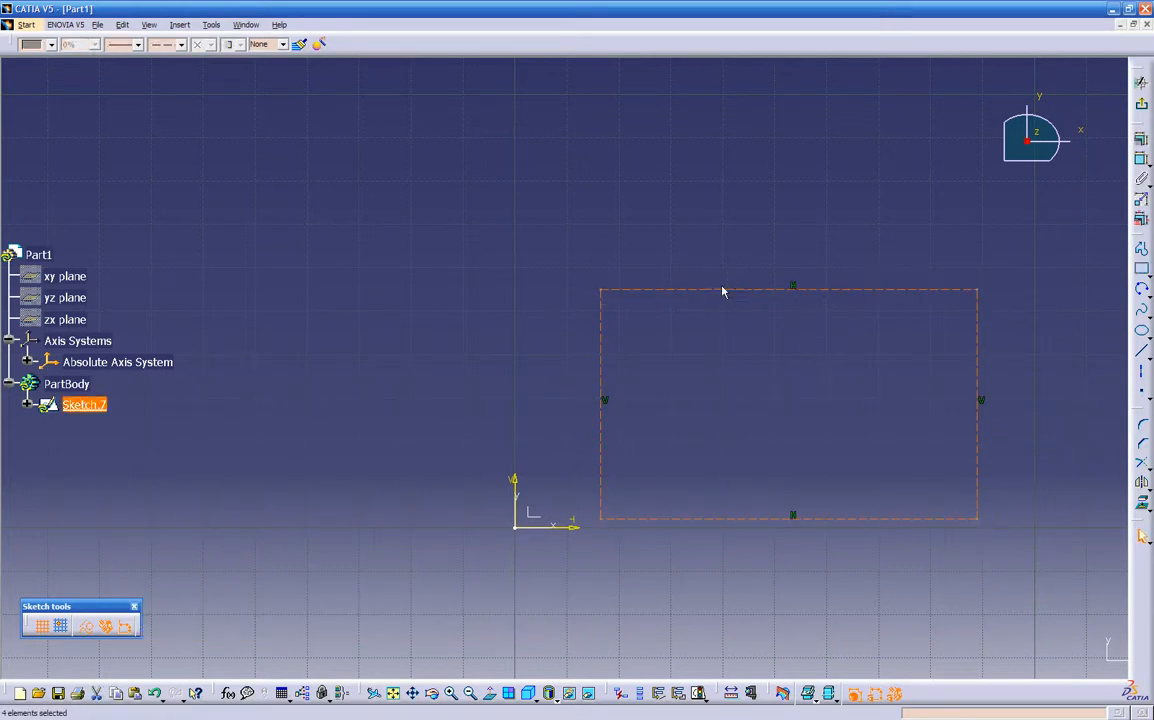
left_click(86, 628)
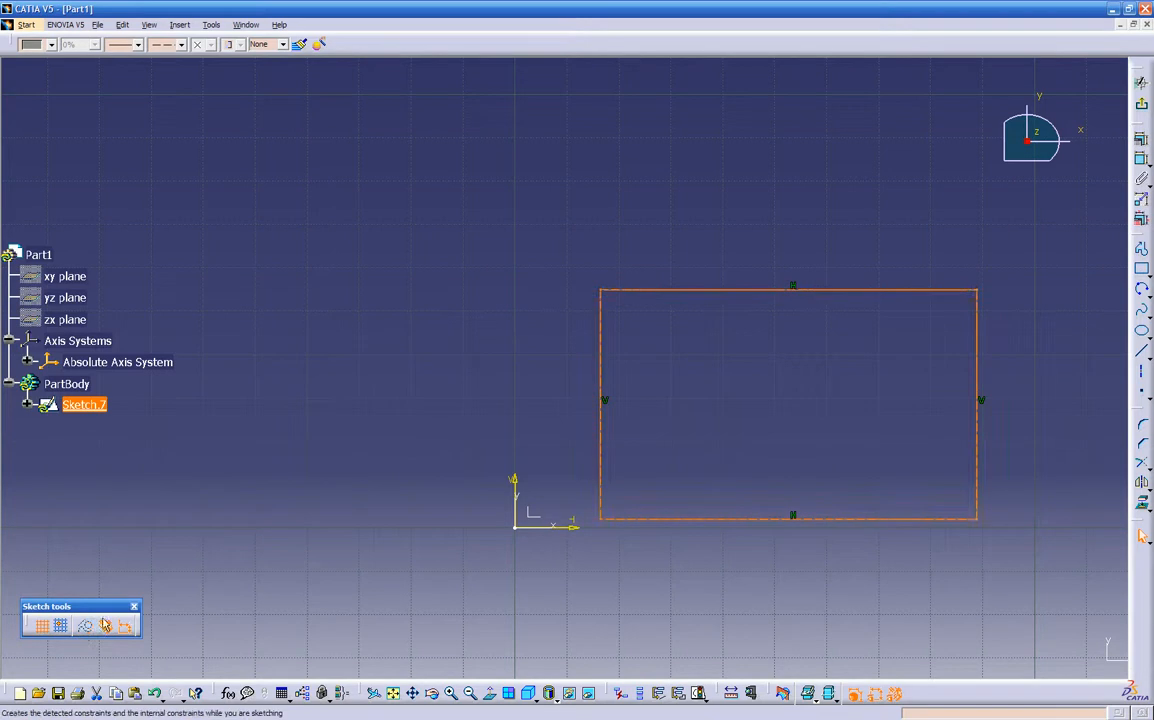
left_click(414, 372)
Step: Draw a horizontal elongated hole with a radius of about 0.1 in inside the rectangle's upper-left corner
middle_click_drag(464, 379, 353, 374)
left_click(1141, 268)
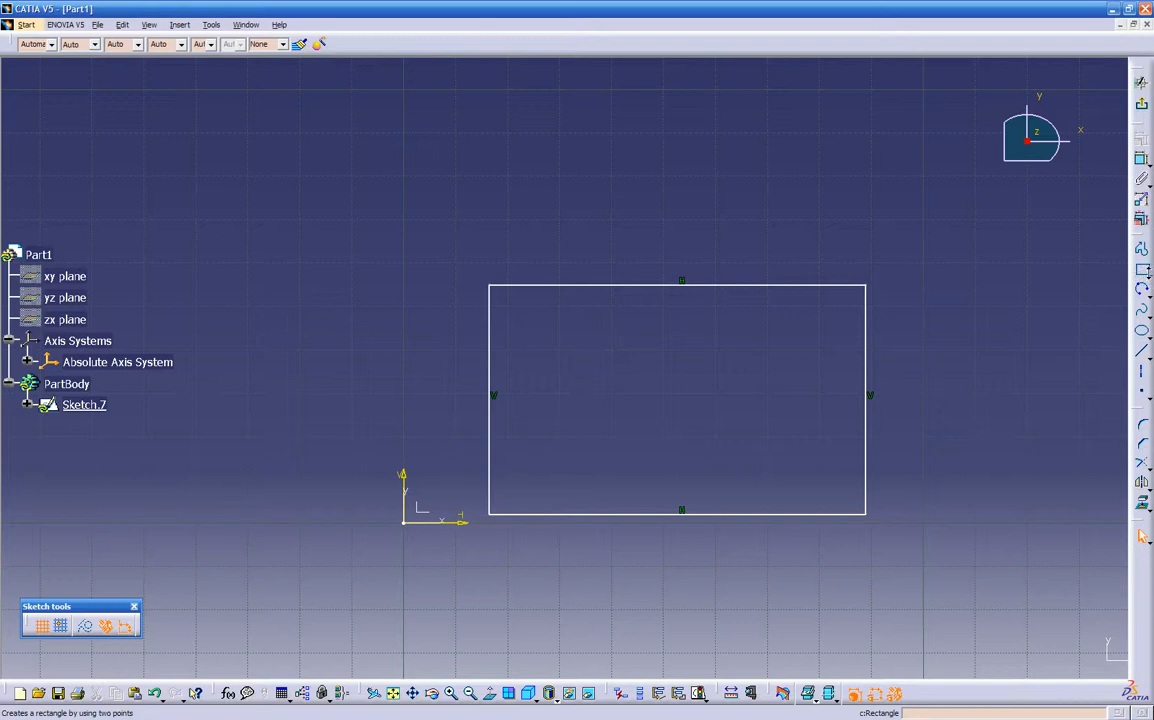
left_click(1148, 275)
left_click(1044, 287)
left_click(535, 322)
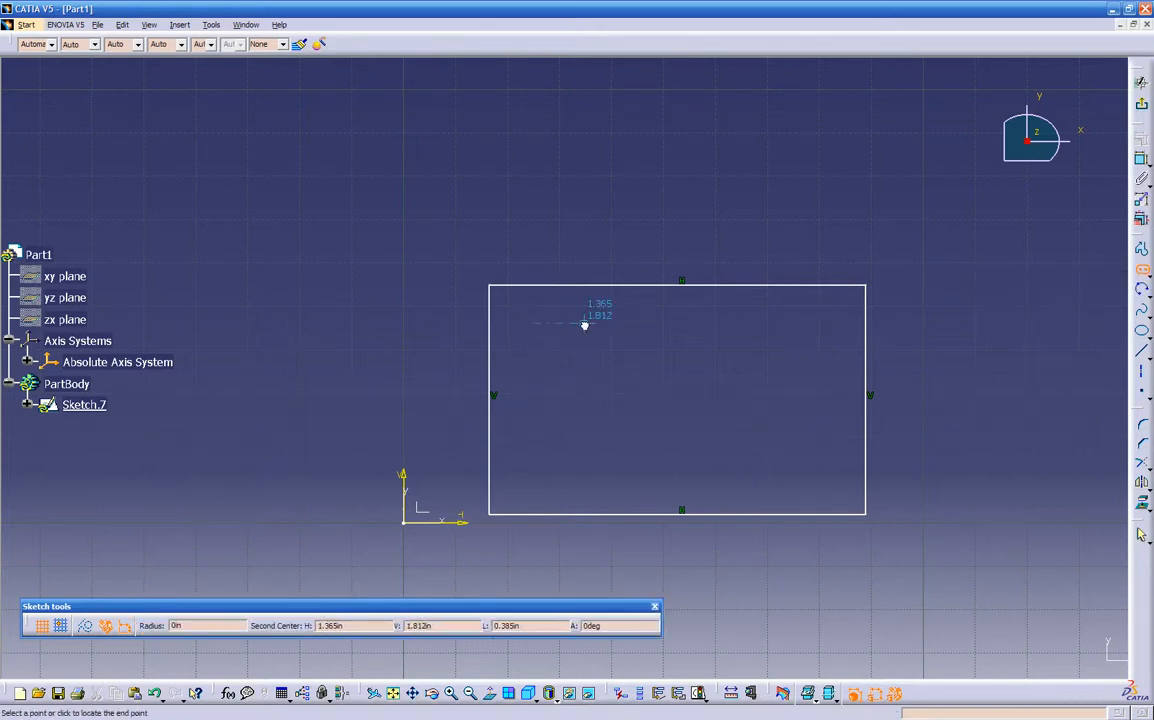
left_click(596, 328)
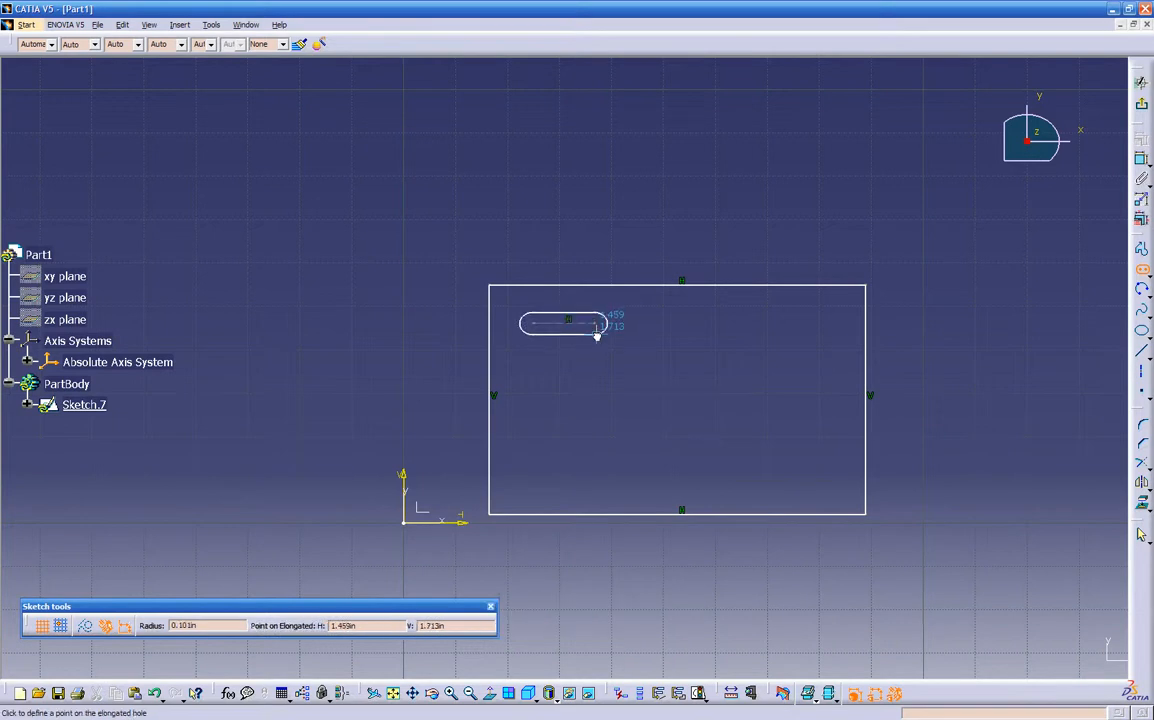
left_click(590, 337)
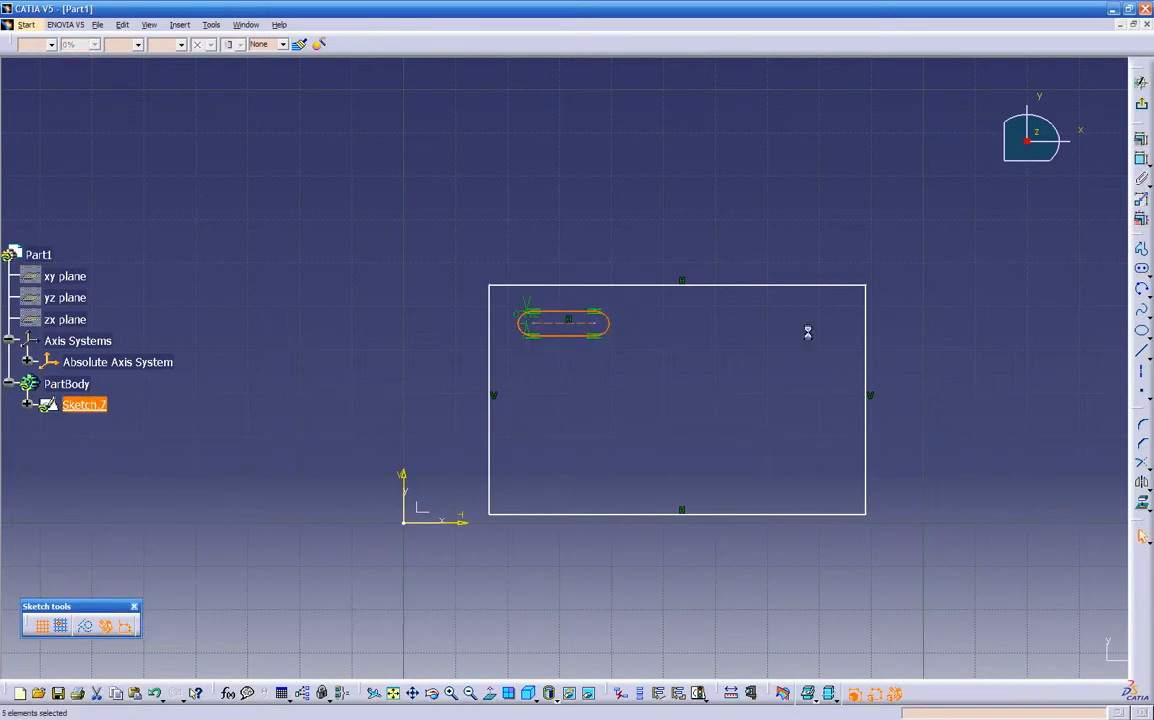
Step: Draw a cylindrical elongated hole below the straight slot, with about a 0.19 in arc radius and a 0.14 in end radius
left_click(1147, 276)
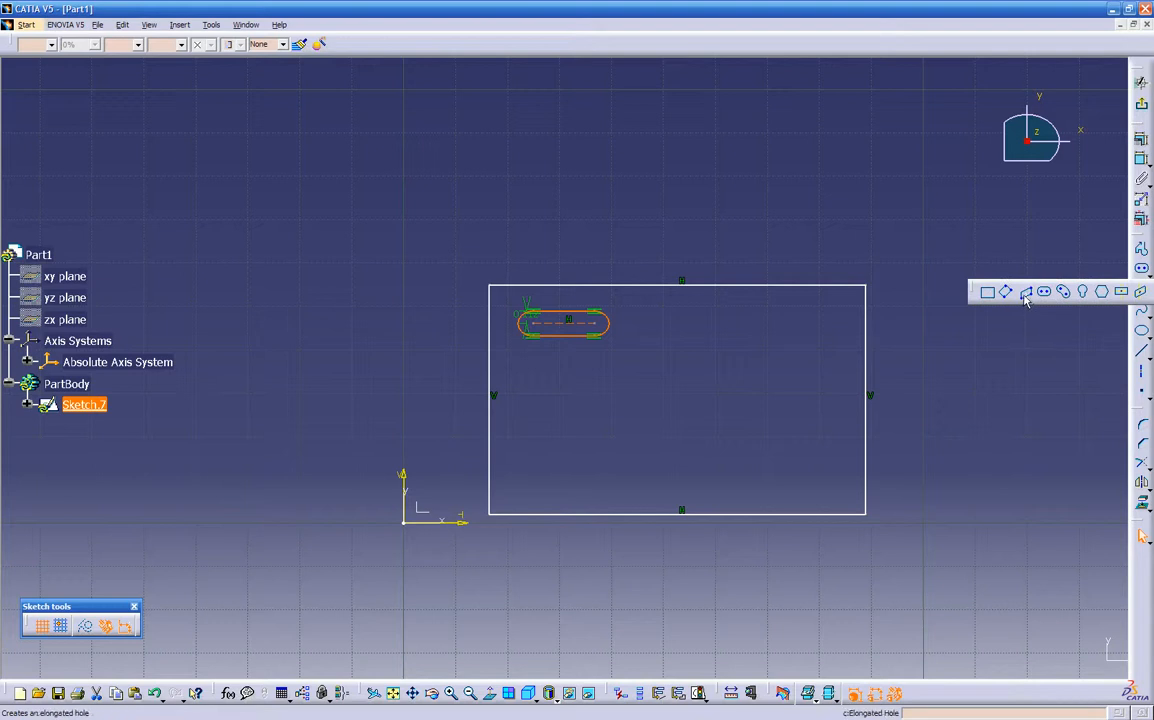
left_click(1064, 292)
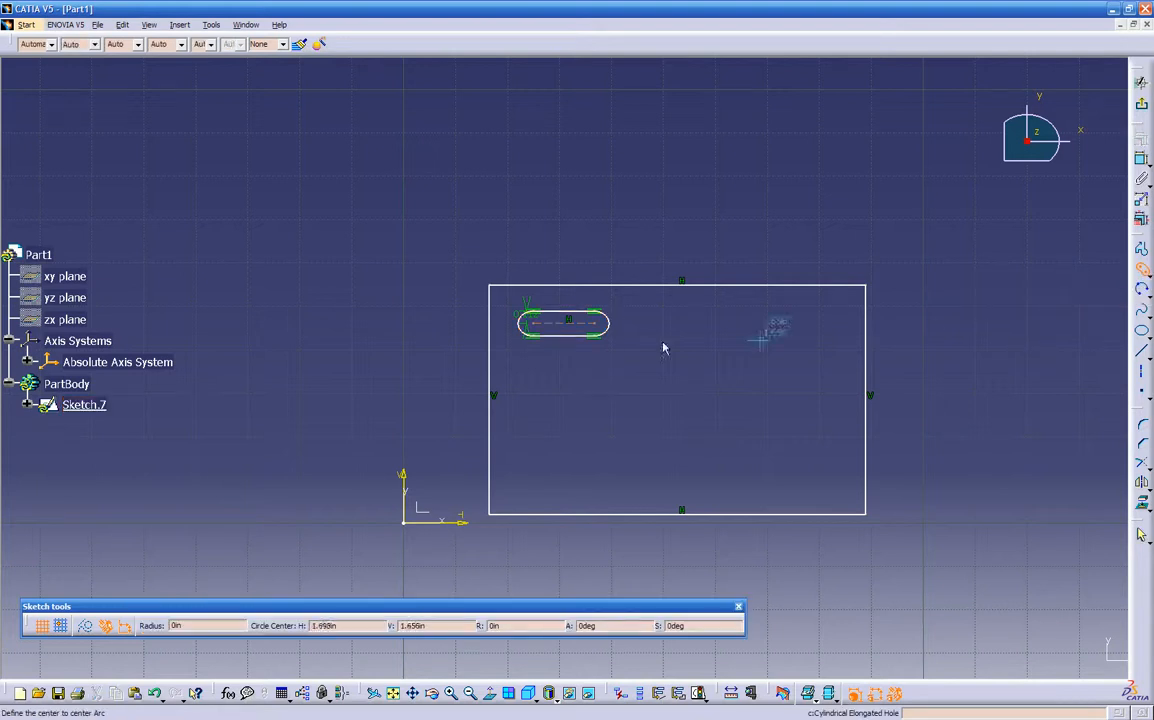
left_click(538, 381)
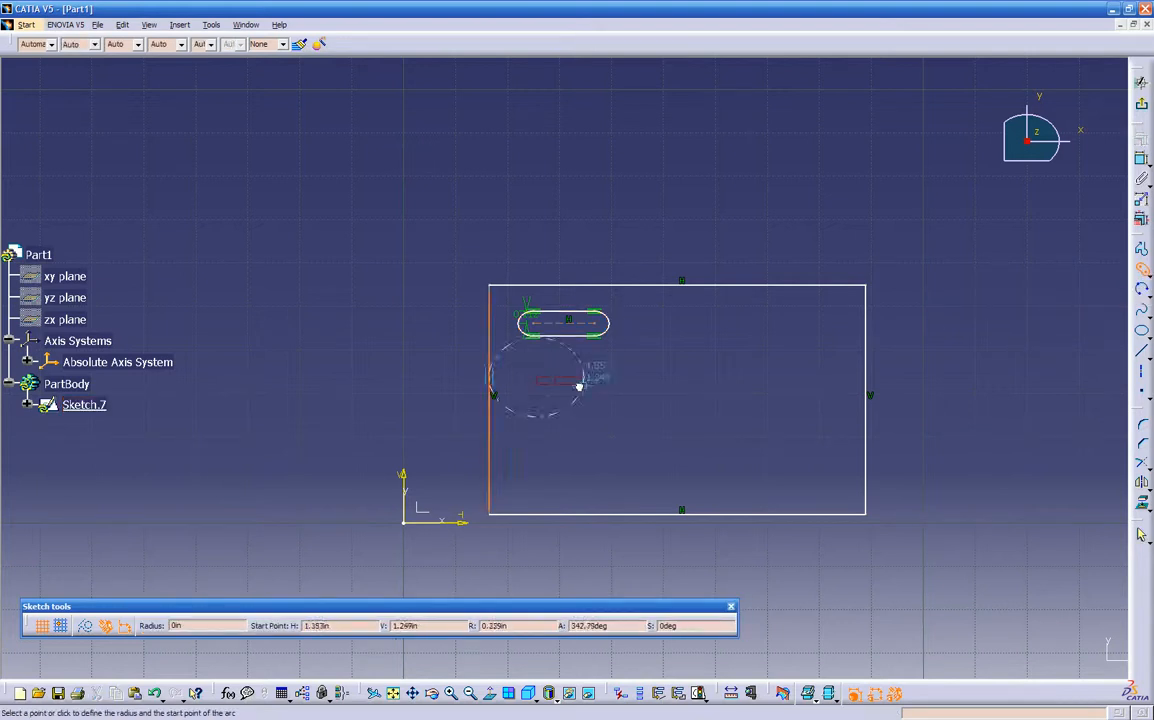
left_click(560, 389)
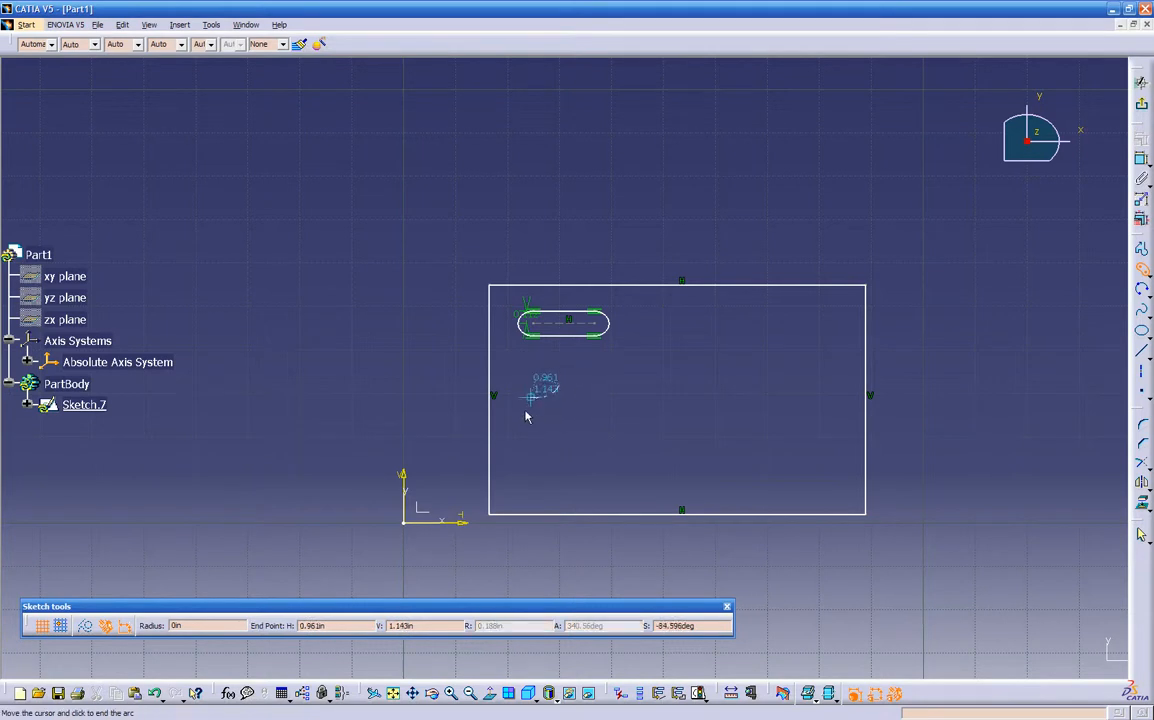
left_click(510, 380)
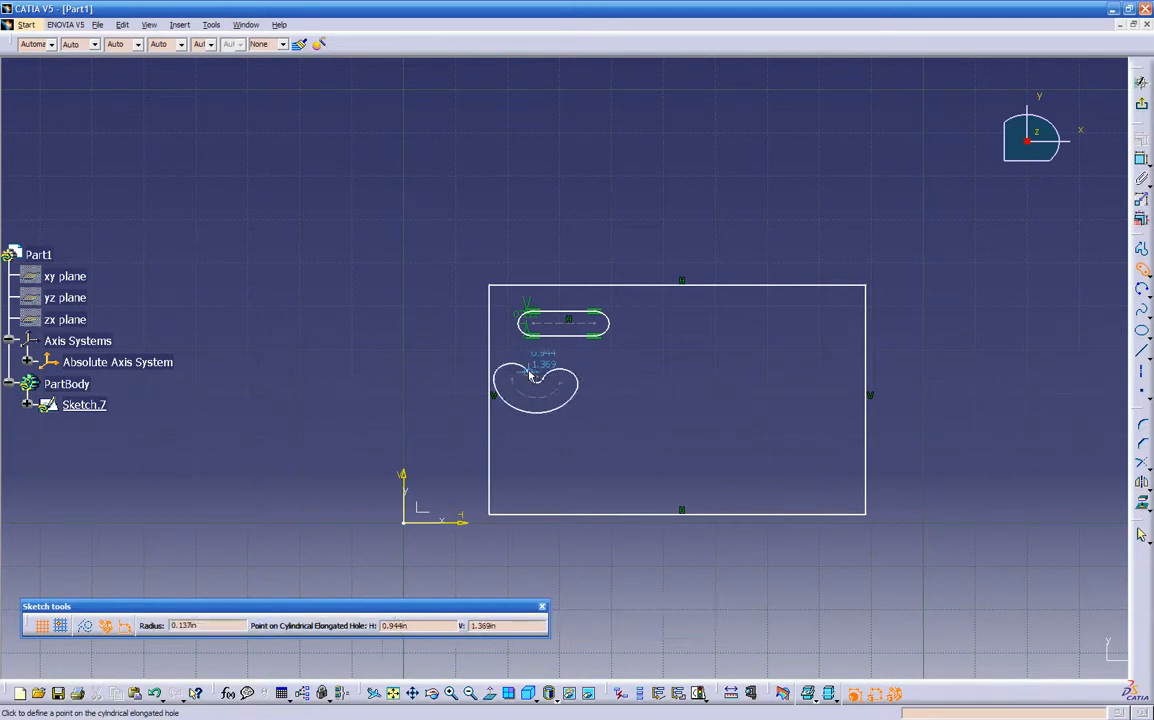
left_click(530, 376)
left_click(675, 405)
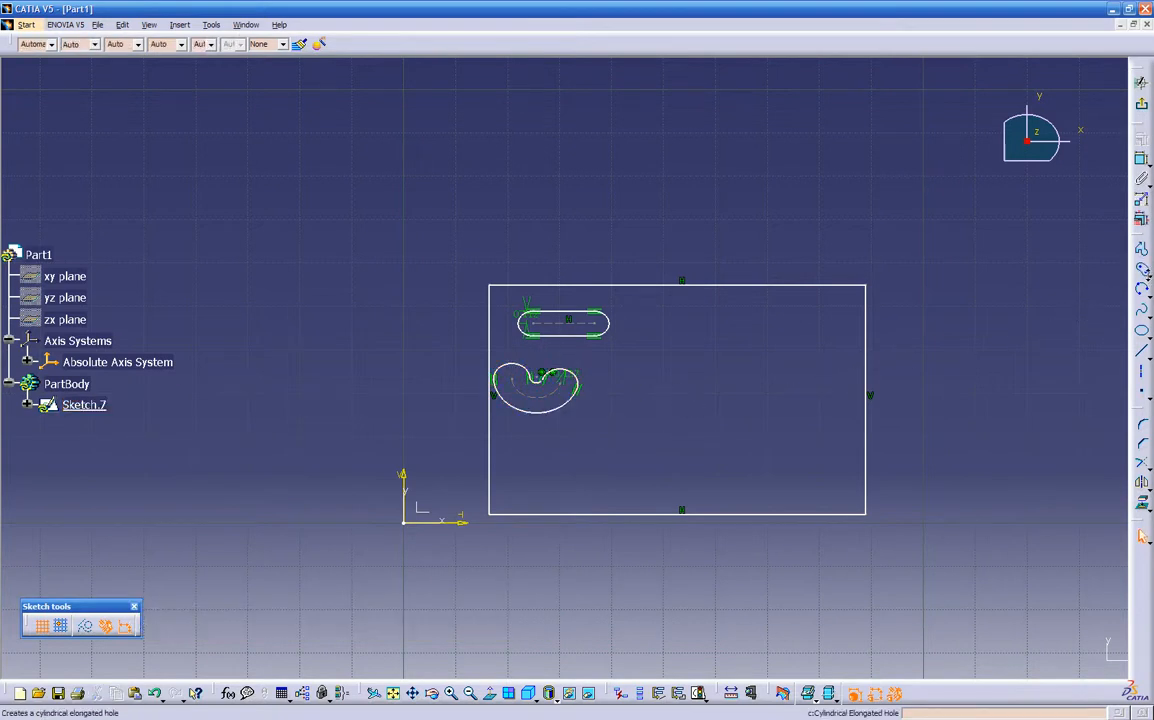
Step: Draw a small, slightly tilted hexagon inside the rectangle, below and to the right of the curved slot
left_click(1143, 270)
left_click(1102, 289)
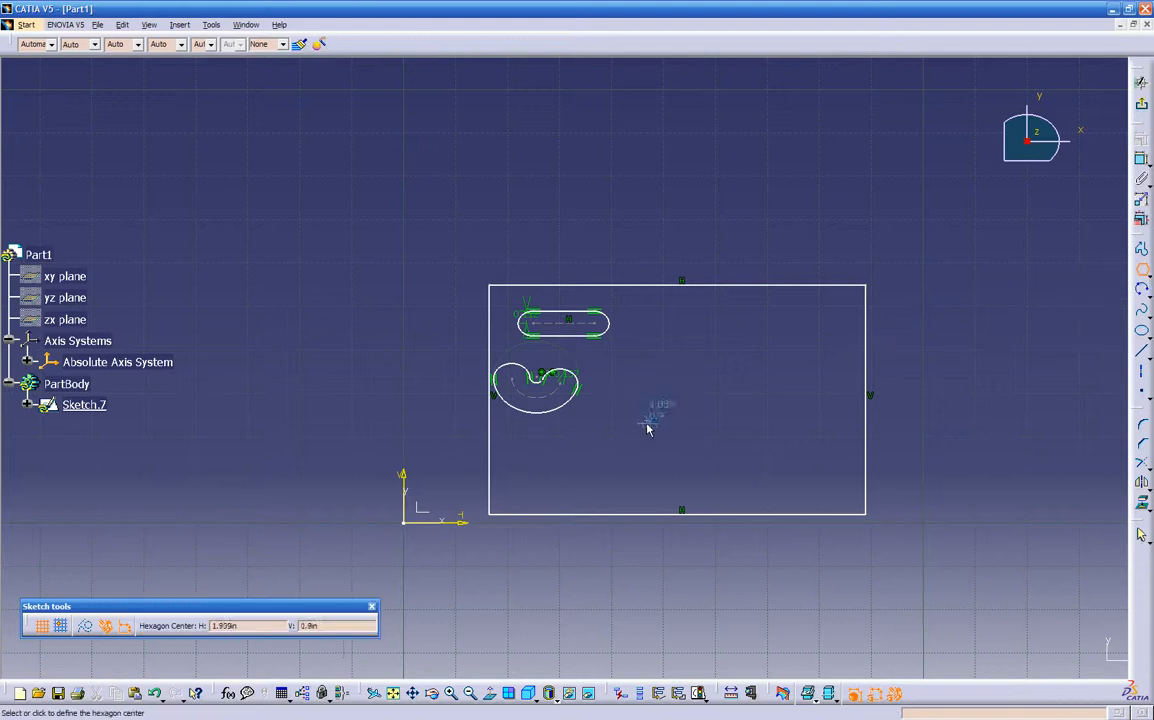
left_click(601, 442)
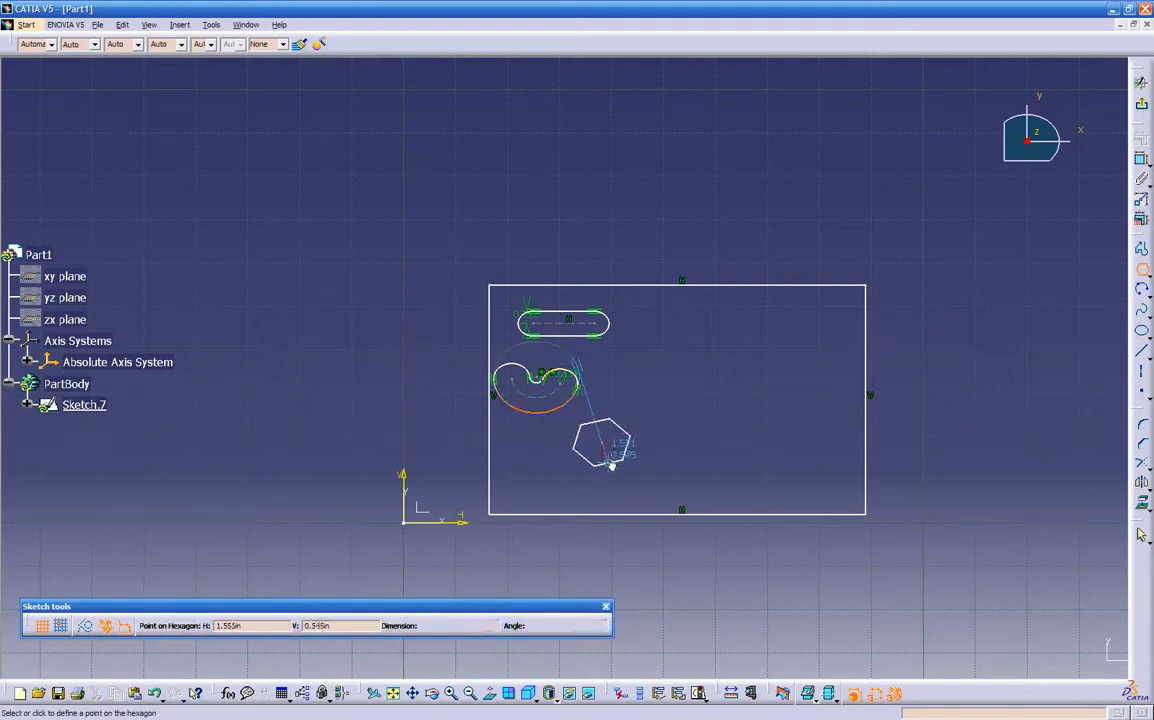
left_click(603, 468)
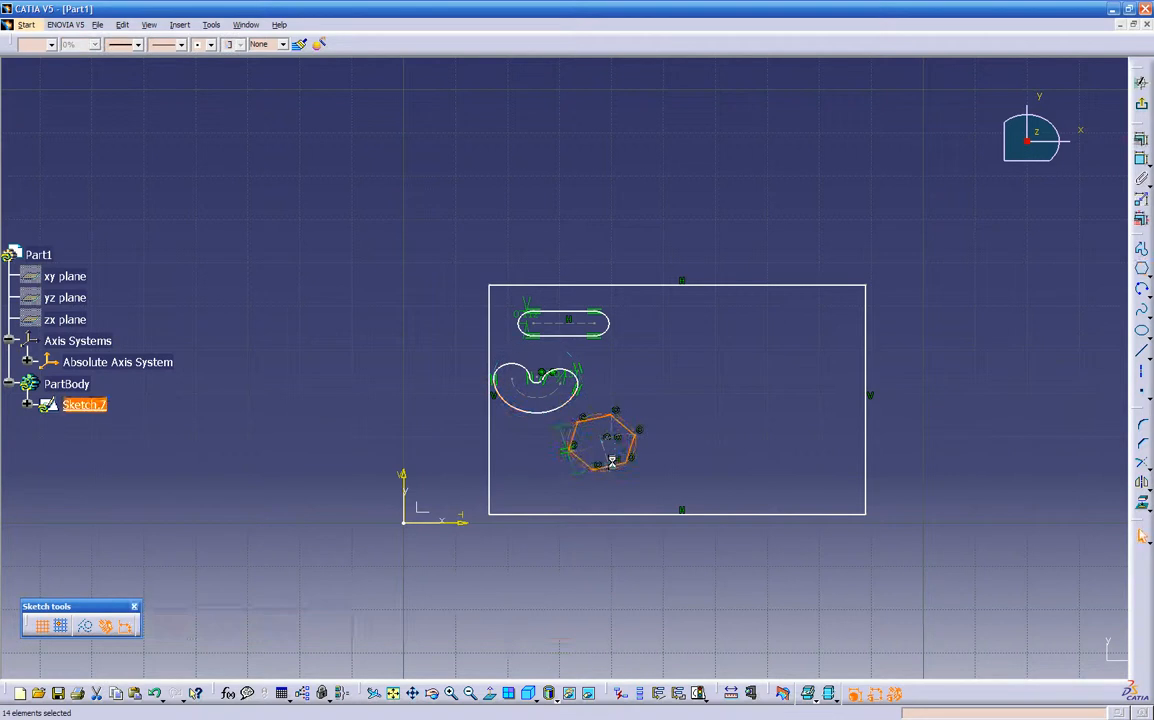
Step: Draw an ellipse in the upper-right area of the rectangle, wider than it is tall
left_click(1141, 330)
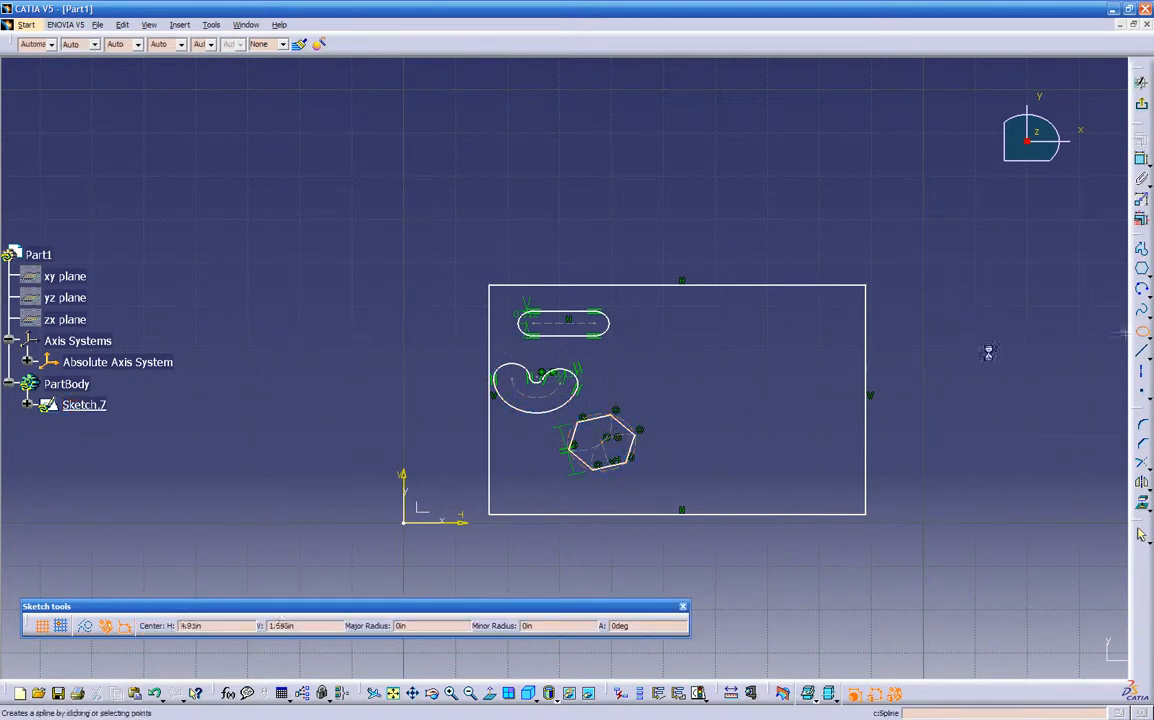
left_click(732, 335)
left_click(736, 367)
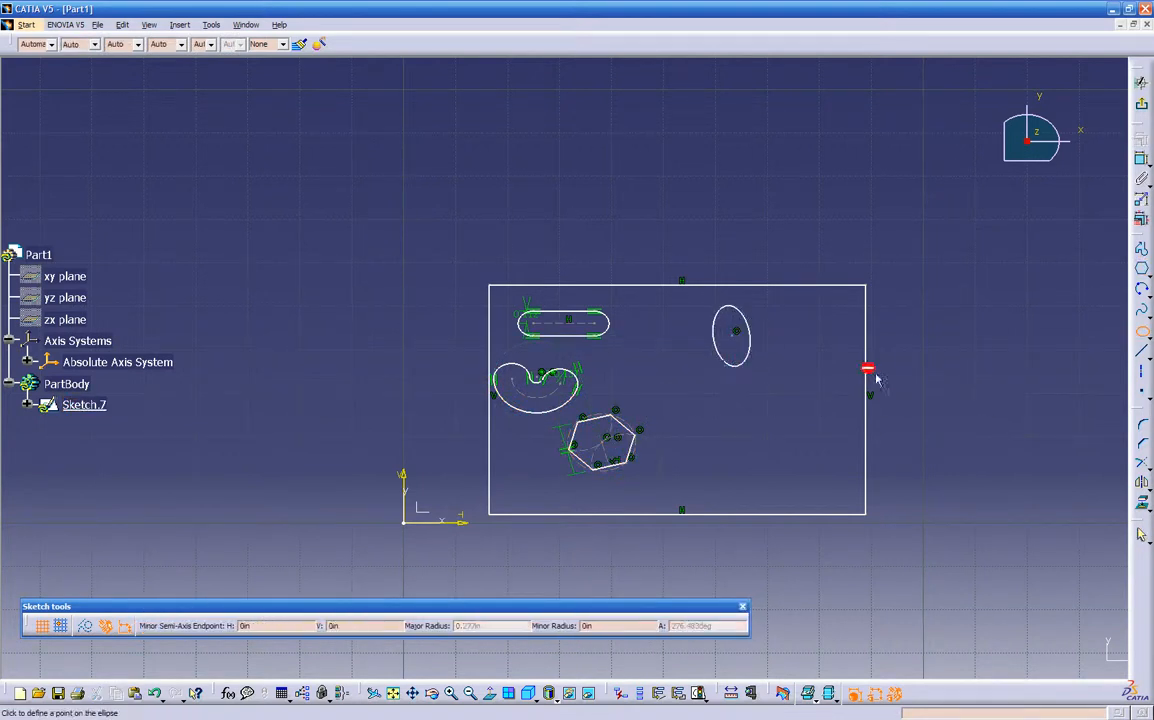
left_click(771, 335)
left_click(1017, 375)
Step: Draw a closed profile below the ellipse from a vertical line, a slightly sloped upper line and a closing arc
left_click(1148, 340)
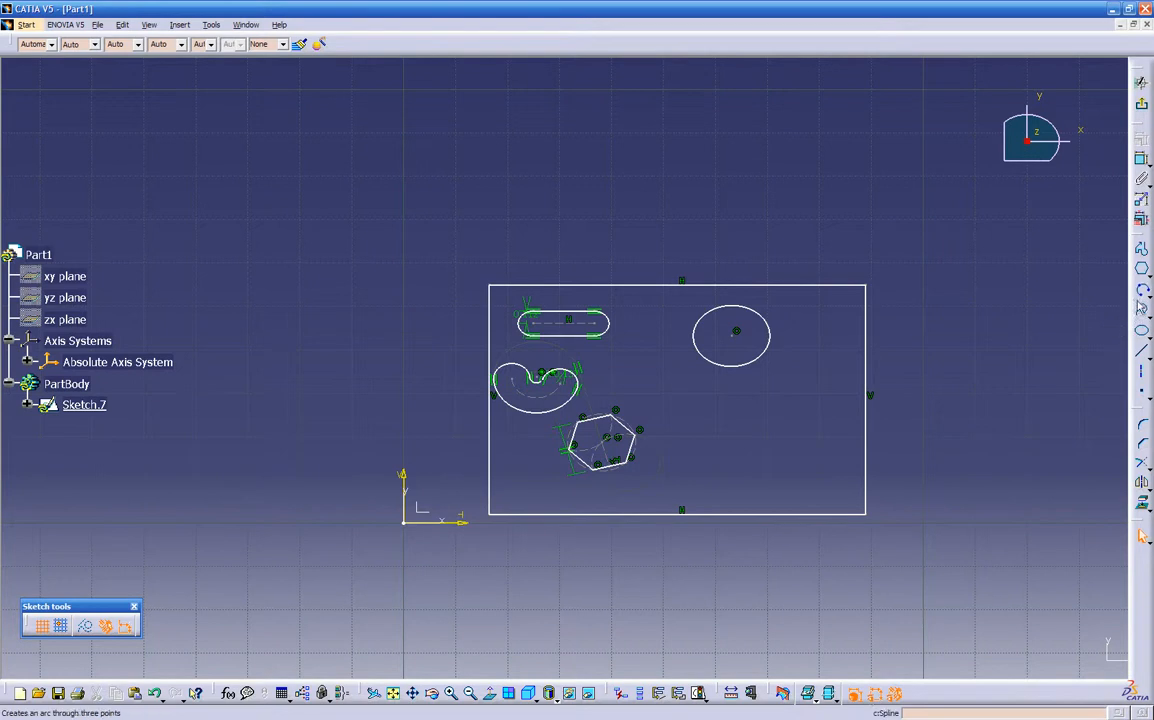
left_click(1143, 257)
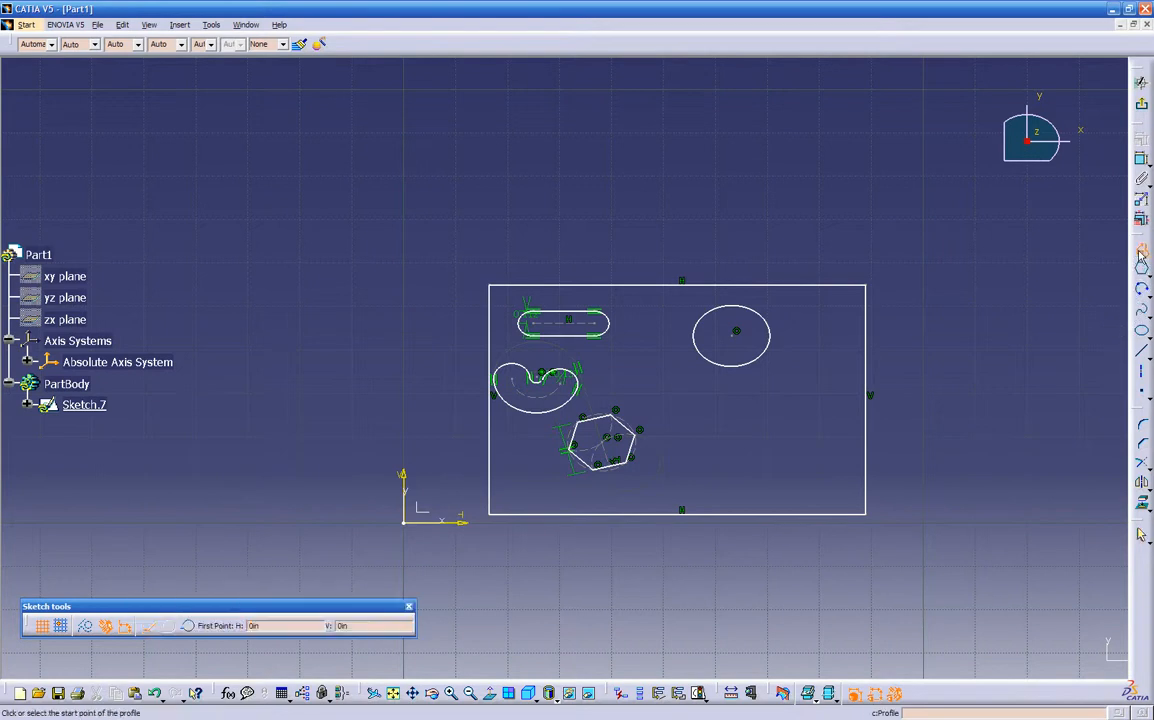
left_click(688, 466)
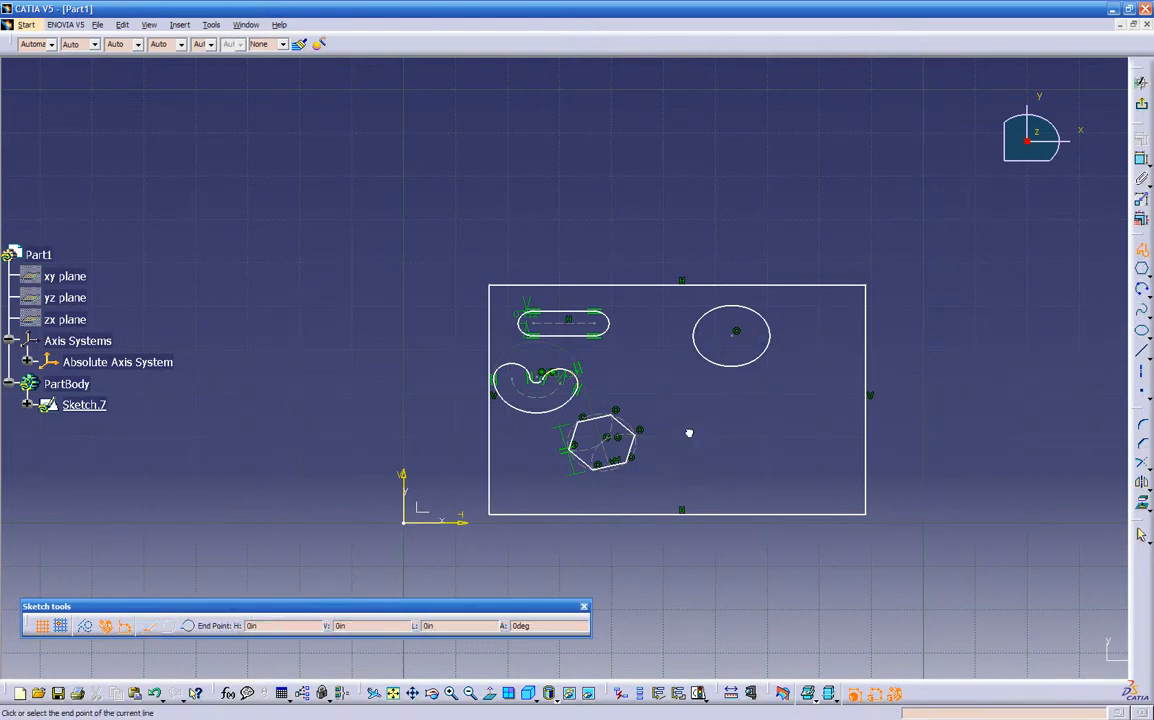
left_click(688, 398)
left_click(743, 390)
left_click_drag(726, 443, 722, 446)
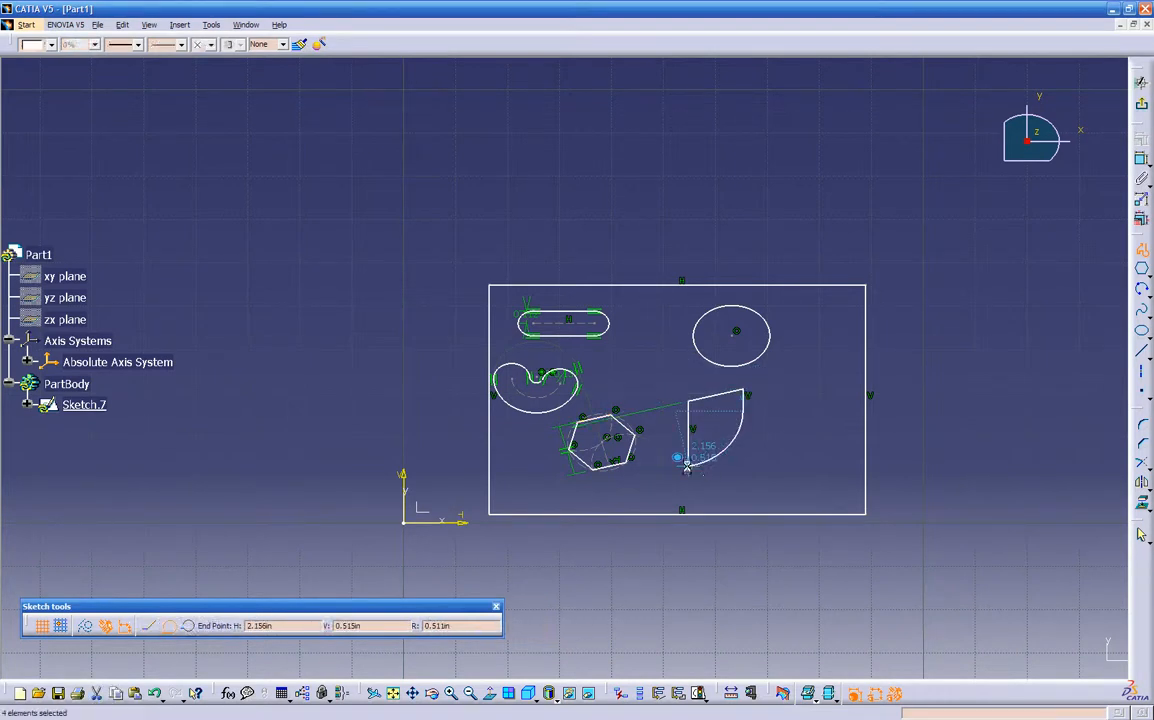
left_click(692, 468)
left_click(777, 440)
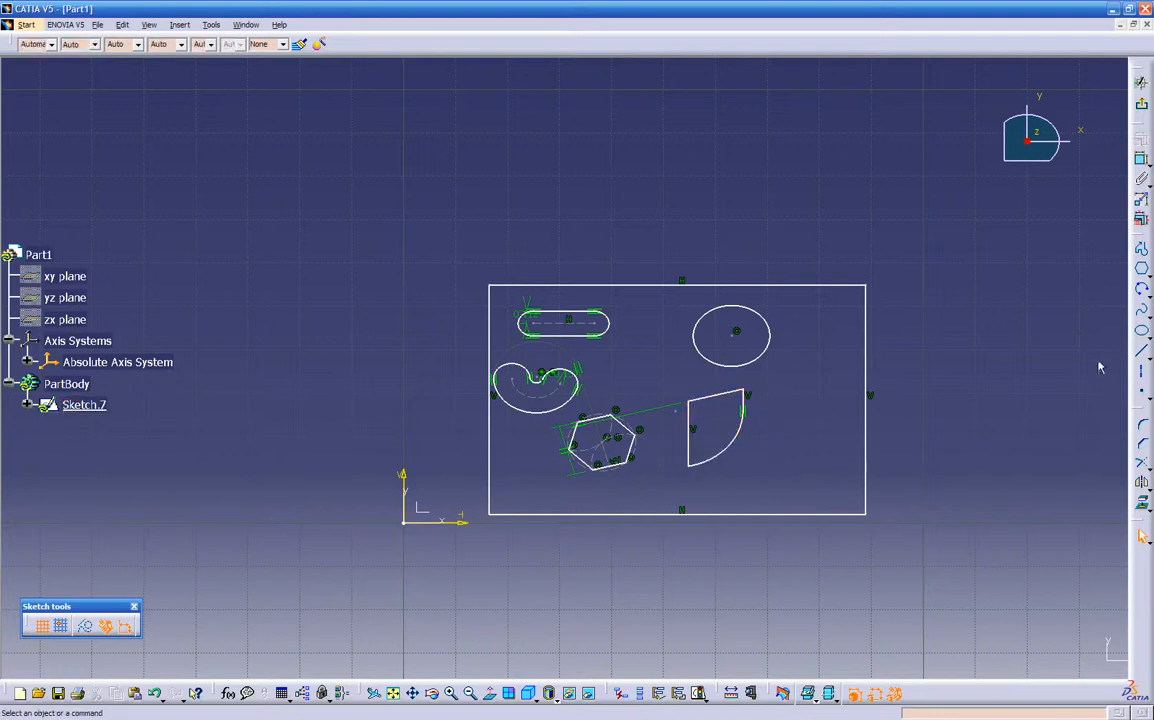
Step: Place spline points tracing a tall irregular outline to the right of the arc-sided profile, inside the rectangle's lower-right corner
left_click(1141, 310)
left_click(786, 480)
left_click(828, 464)
left_click(826, 368)
left_click(800, 375)
left_click(786, 402)
left_click(776, 434)
left_click(761, 458)
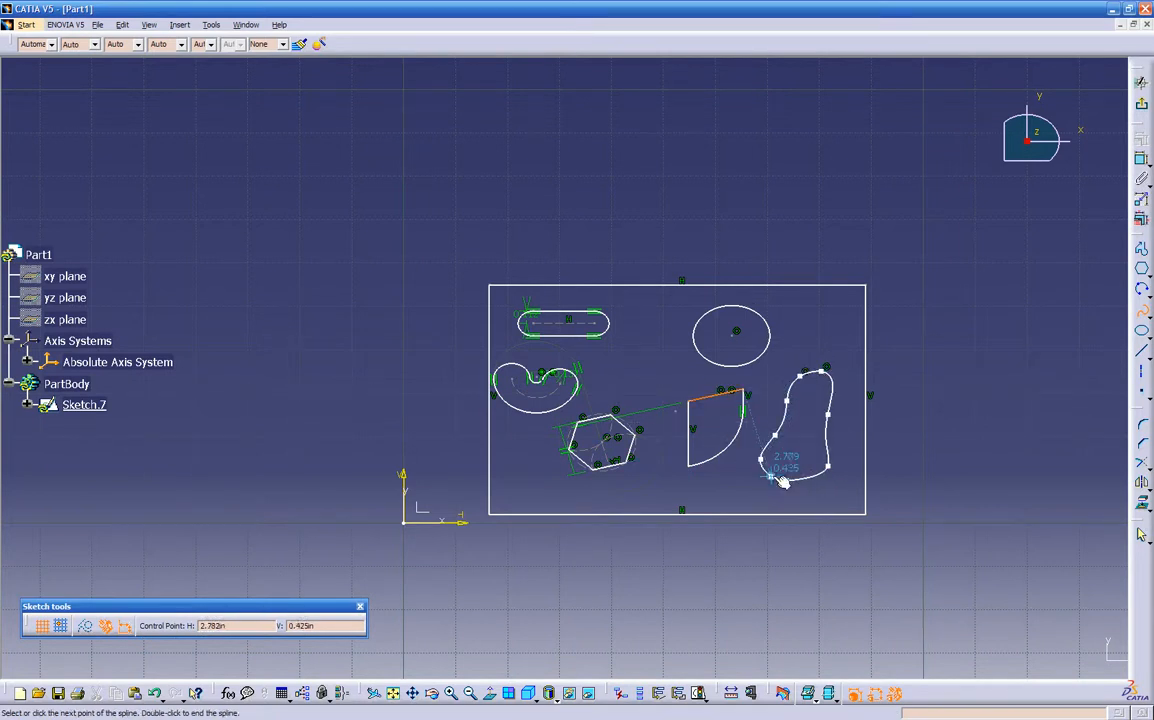
Step: Close the spline by placing its last point on its starting point, and end the Spline command
mouse_move(828, 482)
middle_mouse_down()
mouse_move(577, 422)
mouse_move(694, 226)
middle_mouse_up()
middle_click_drag(472, 546, 816, 27)
mouse_move(728, 260)
middle_mouse_down()
mouse_move(702, 336)
mouse_move(594, 335)
middle_mouse_up()
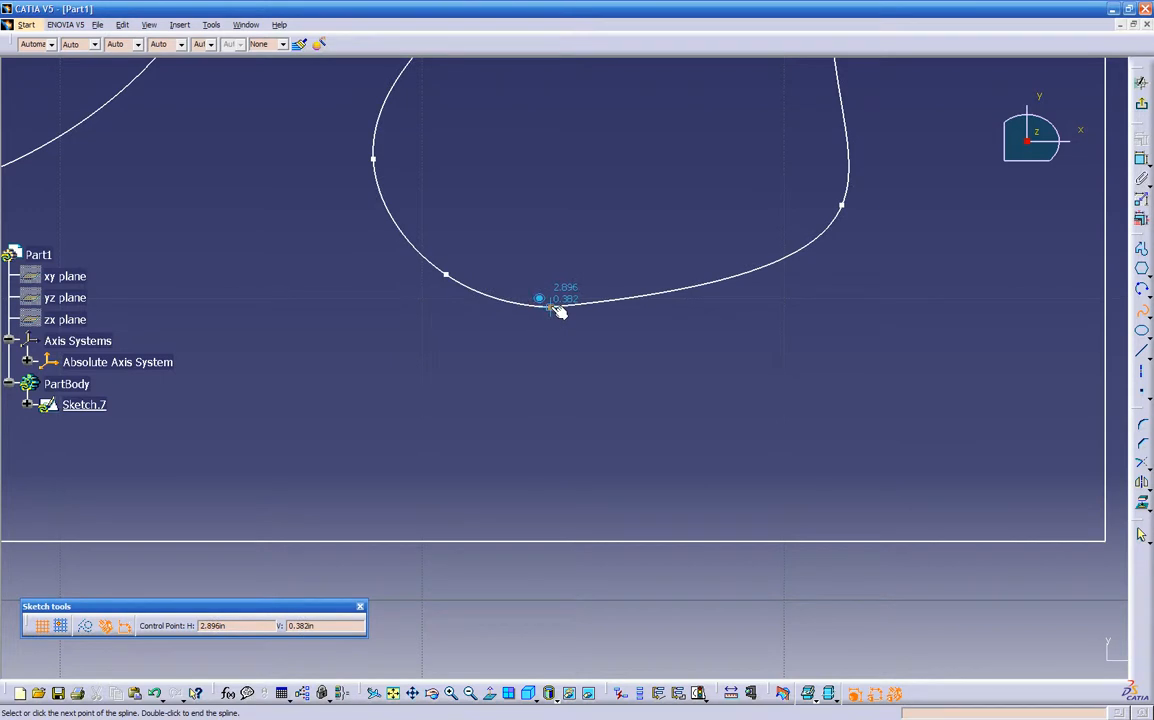
left_click(553, 305)
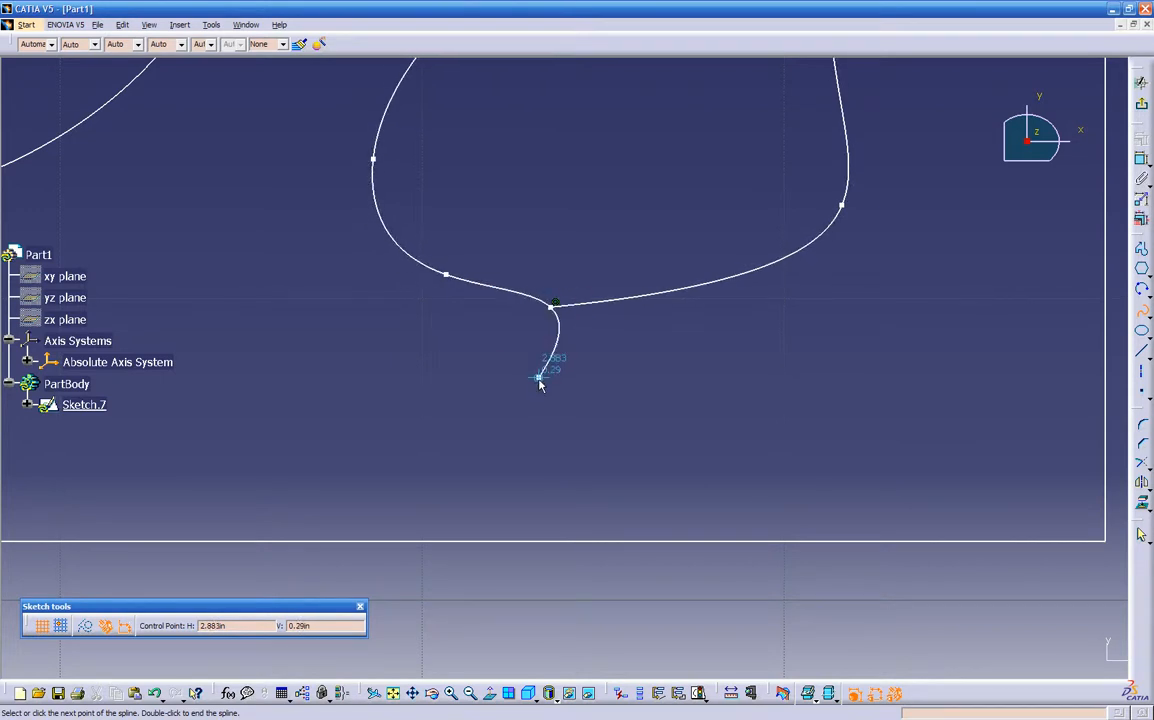
key("Escape")
key("Escape")
middle_click_drag(544, 379, 530, 436)
mouse_move(466, 371)
middle_mouse_down()
mouse_move(572, 451)
mouse_move(572, 441)
mouse_move(543, 496)
middle_mouse_up()
mouse_move(529, 430)
middle_mouse_down()
mouse_move(507, 510)
mouse_move(538, 497)
mouse_move(644, 510)
middle_mouse_up()
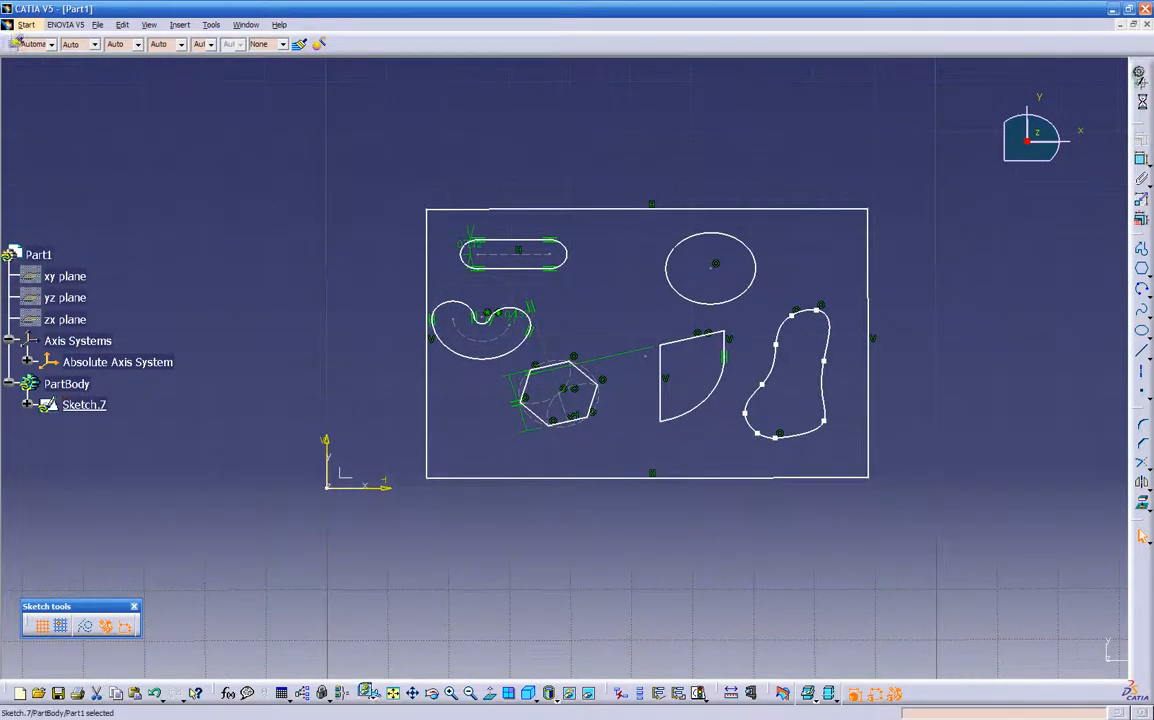
Step: Exit the sketch, start a Multi-Pad on it and highlight domains 2 to 6 in turn to identify their profiles
left_click(1142, 105)
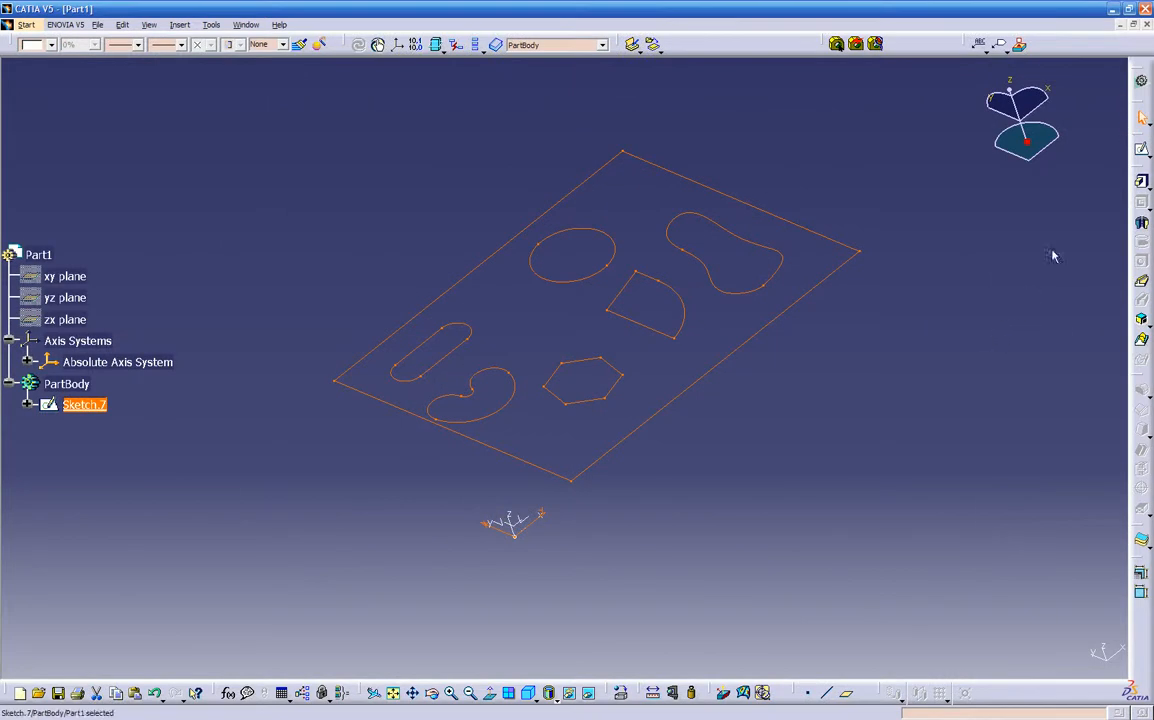
left_click(1147, 190)
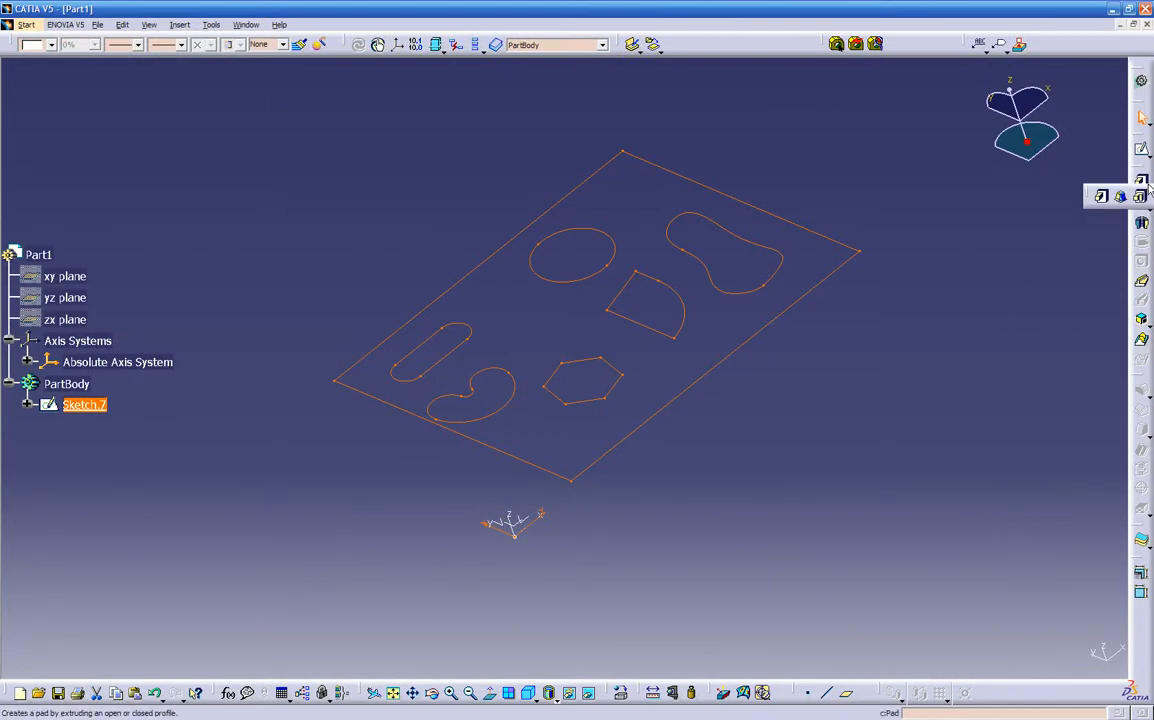
left_click(1142, 197)
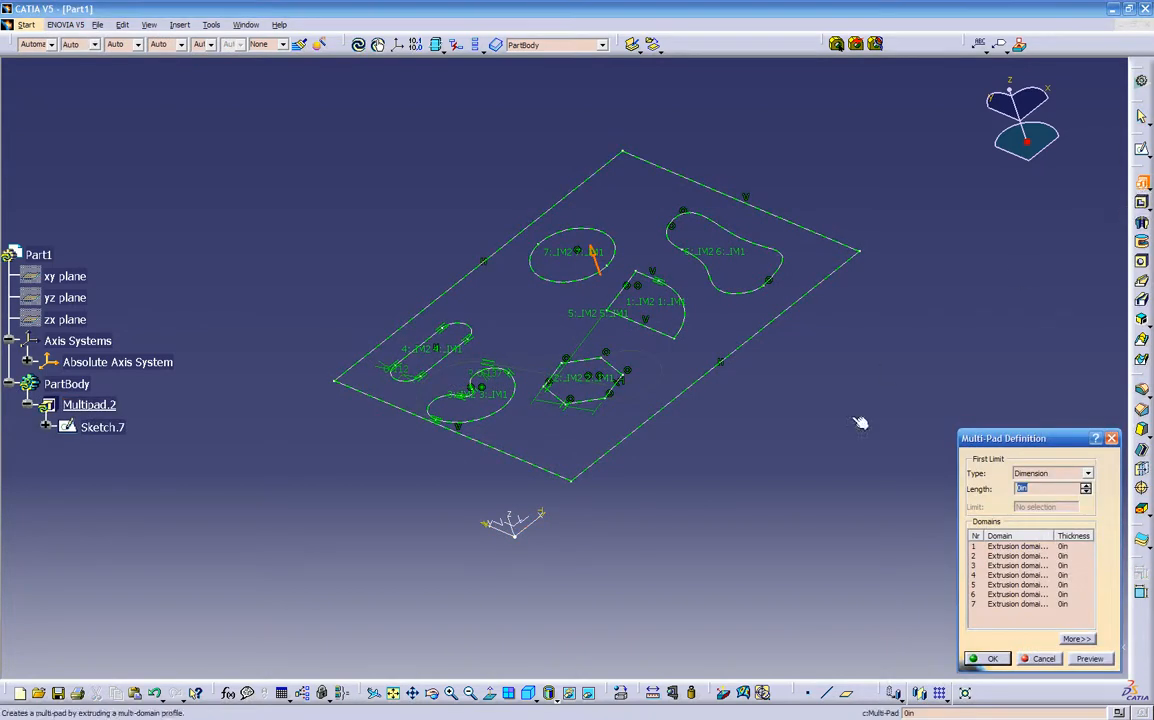
middle_click_drag(712, 526, 663, 533)
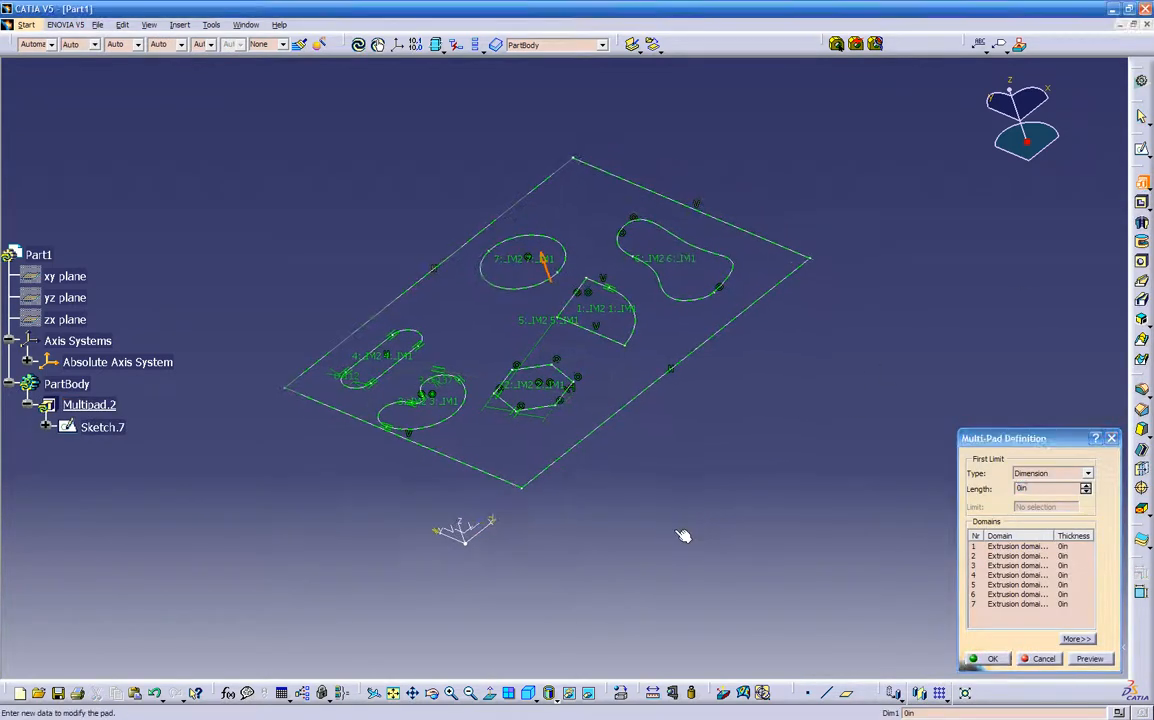
left_click(997, 556)
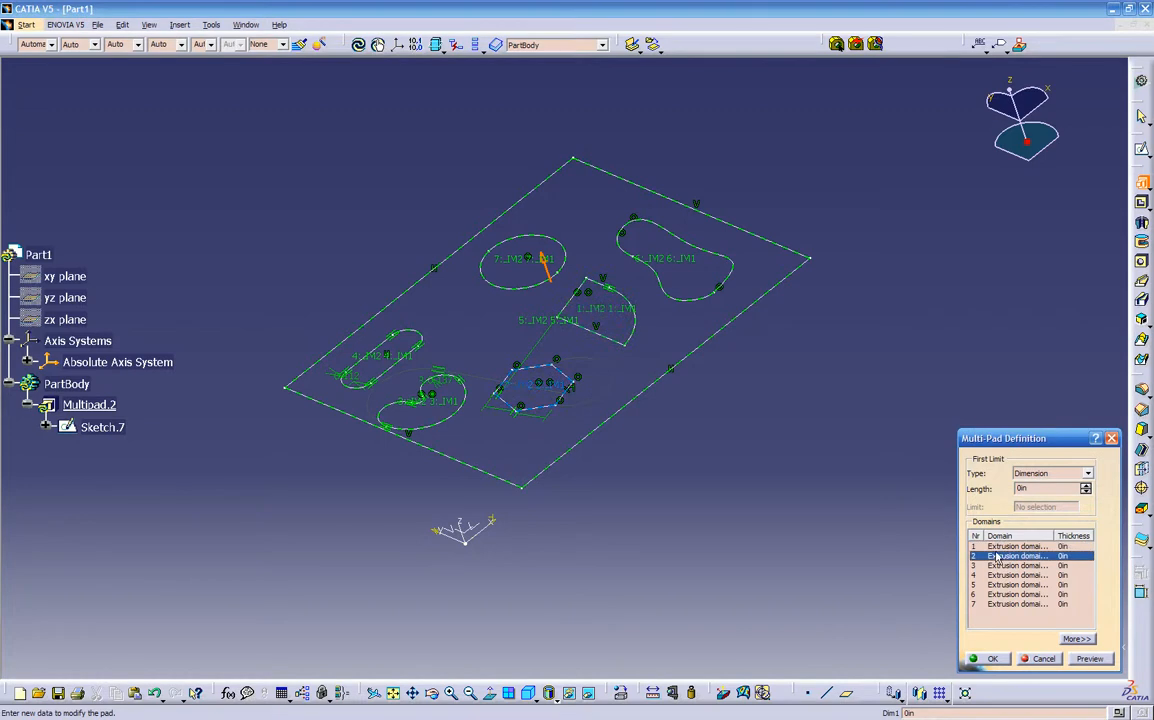
left_click(997, 566)
left_click(997, 576)
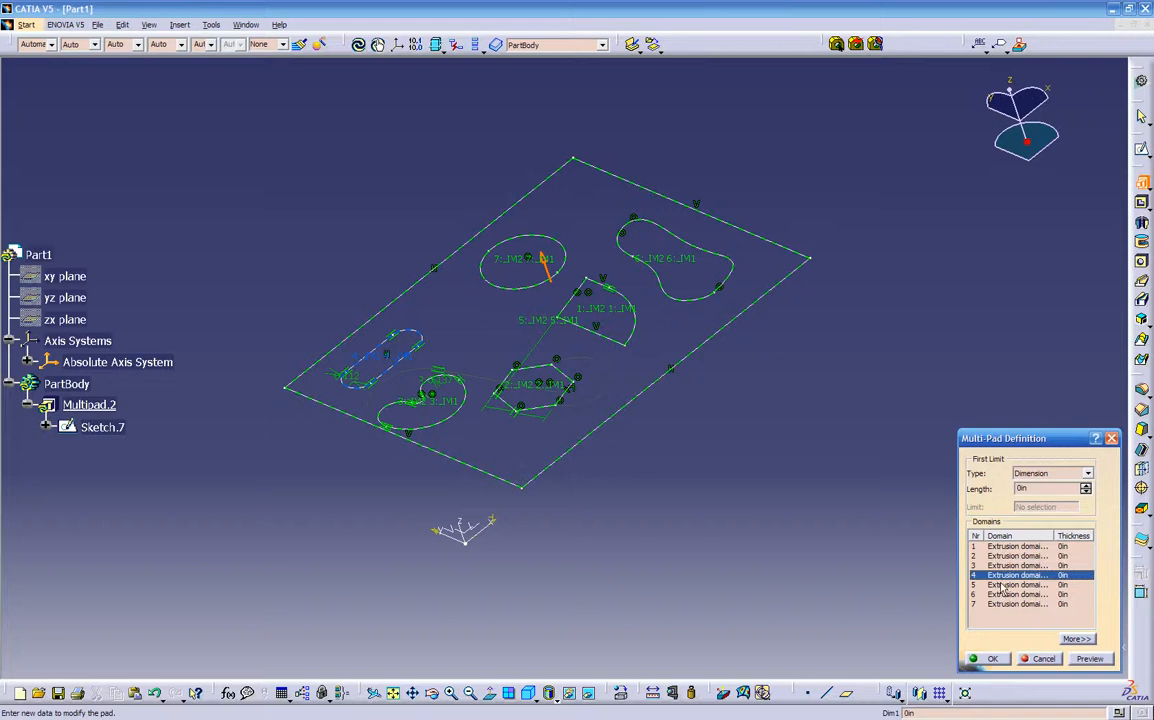
left_click(1001, 586)
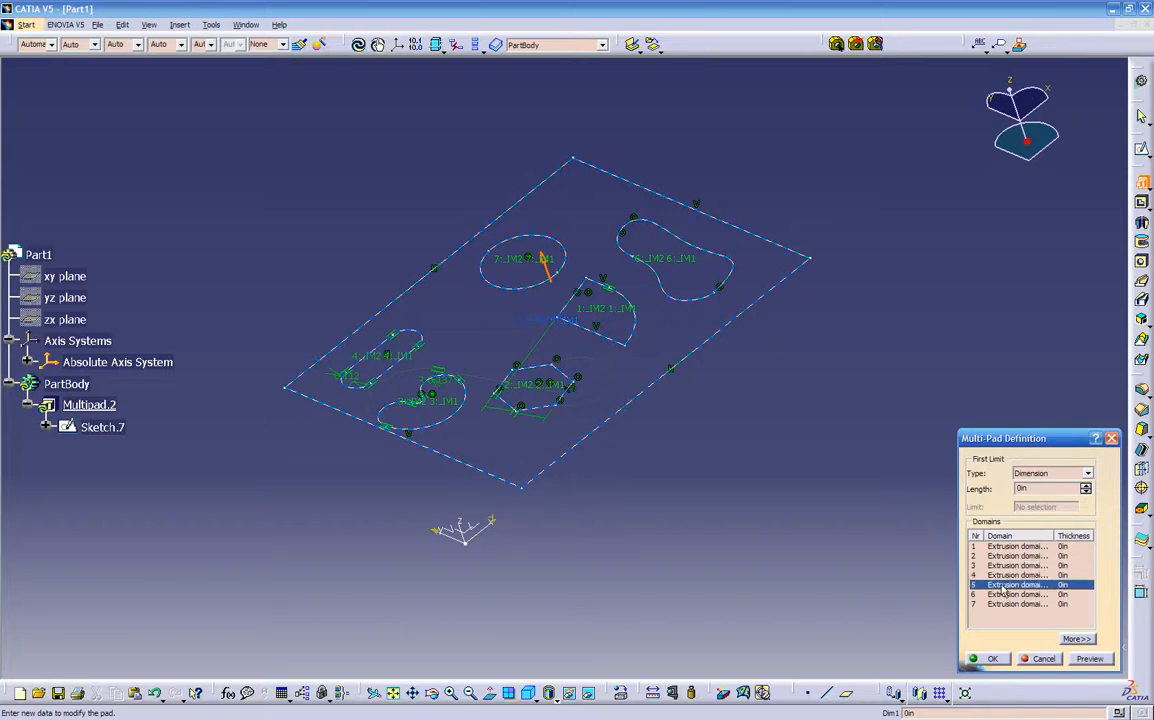
left_click(1001, 595)
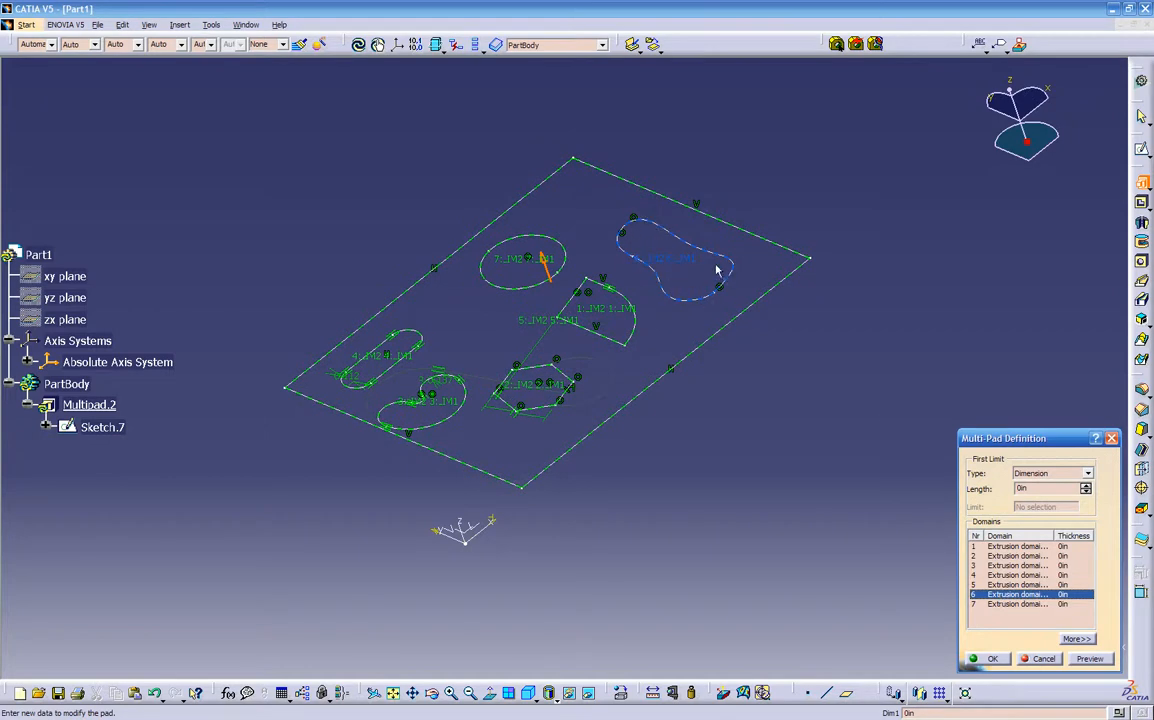
Step: Set the thickness of domain 1, the arc-sided profile, to 1 in
left_click(1027, 546)
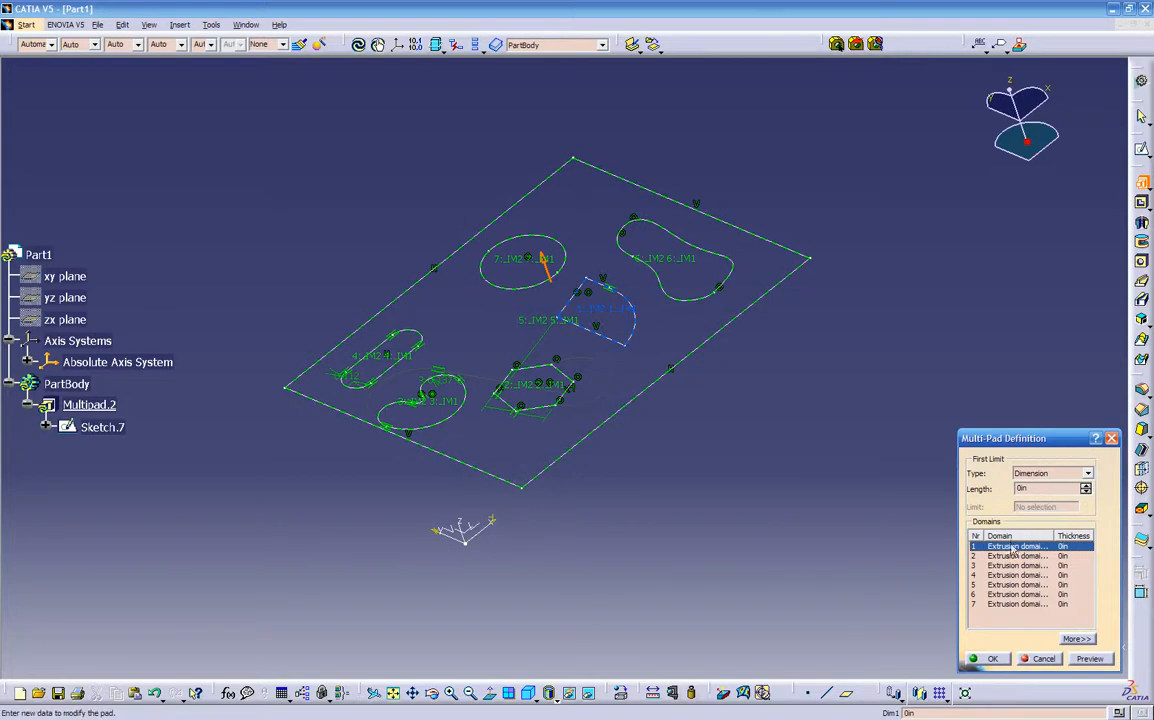
left_click(1085, 484)
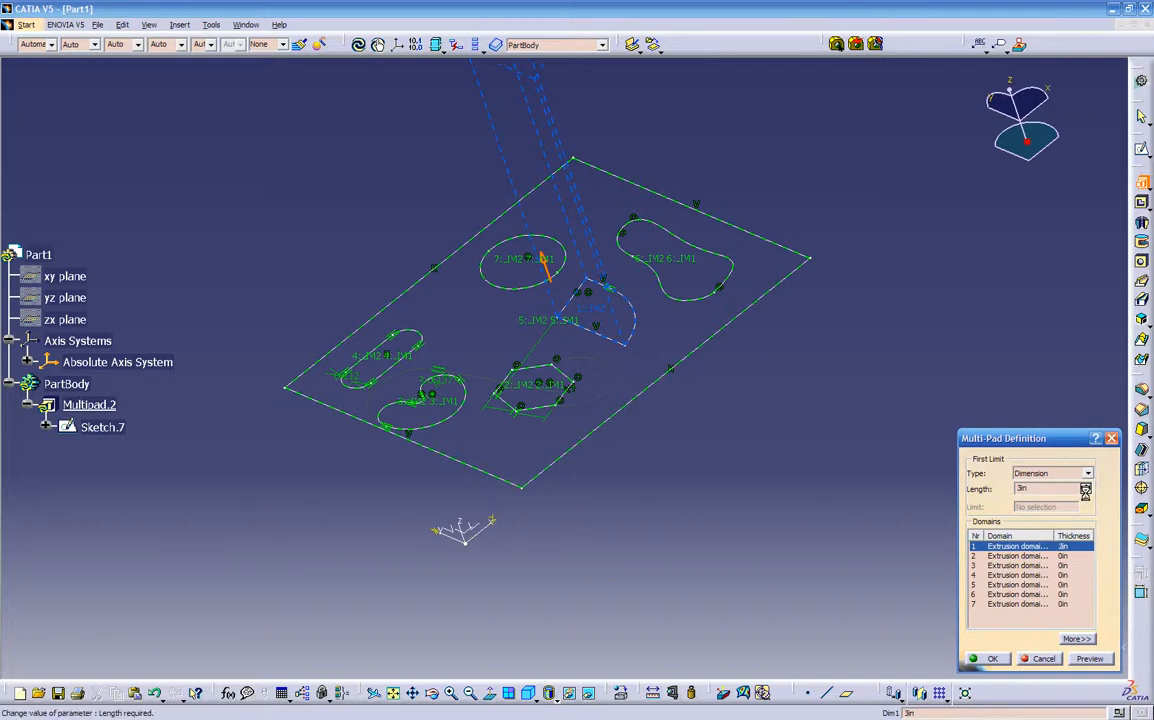
left_click(1086, 492)
Step: Select domains 2 and 3, the hexagon and the curved slot, together and set their thickness to 0.2 in
left_click(1022, 556)
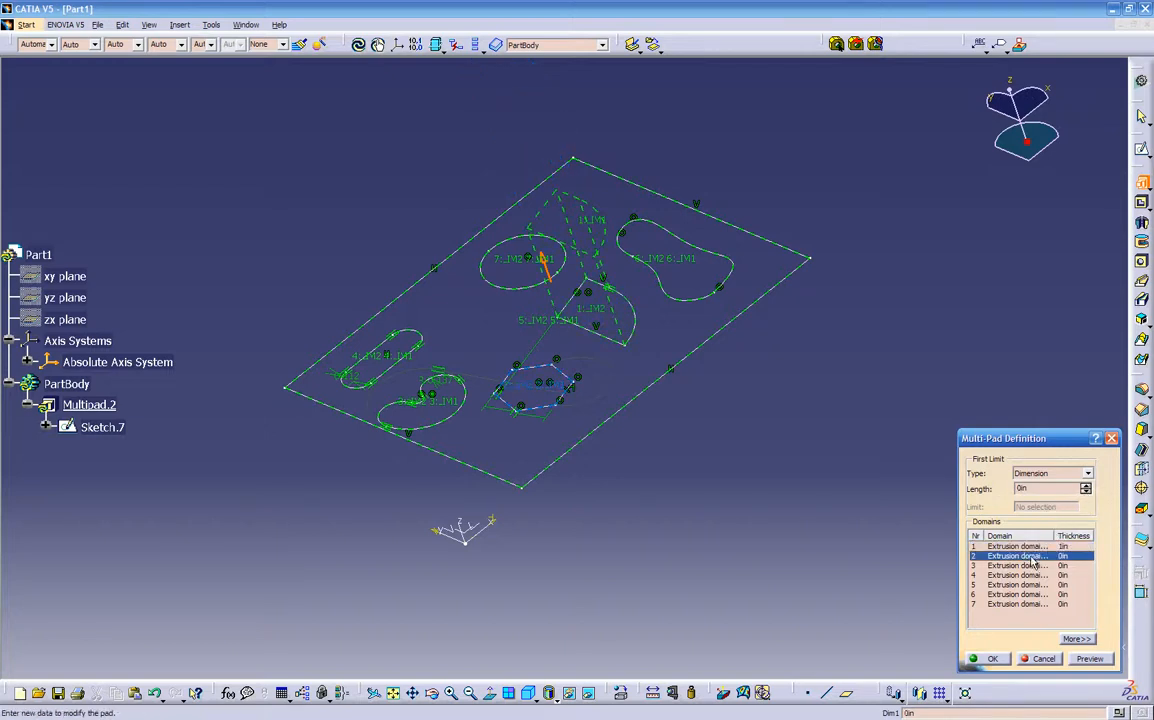
left_click(1024, 566)
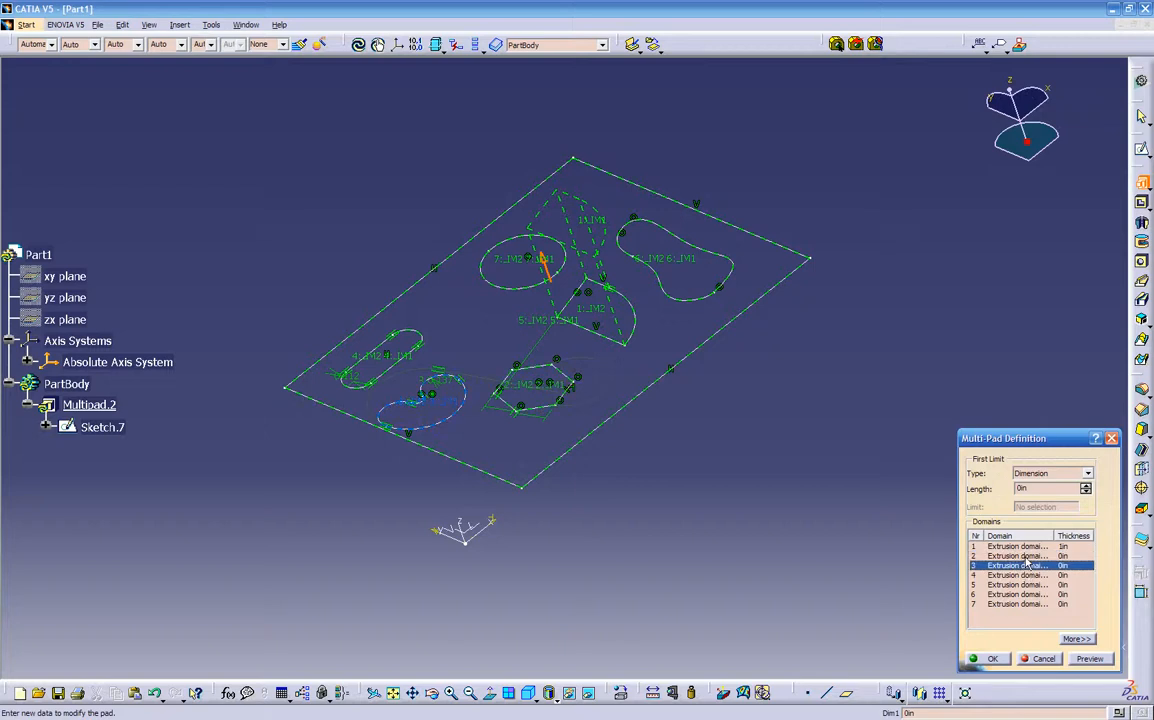
left_click(1026, 556, "ctrl")
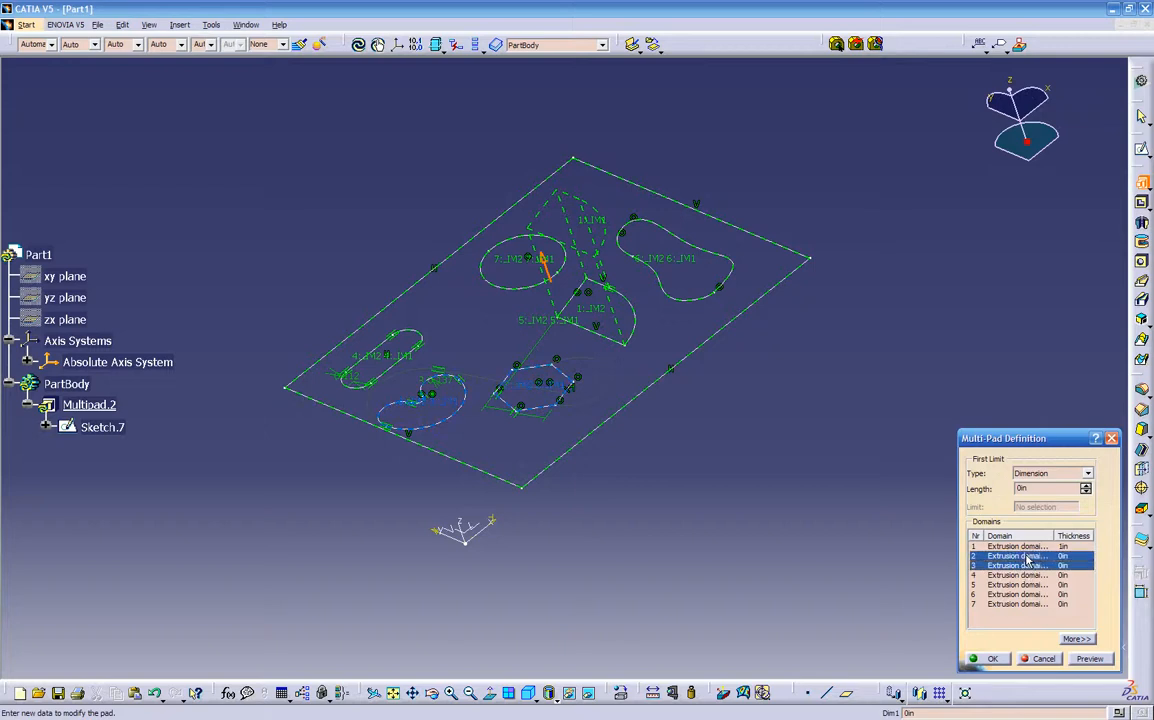
left_click_drag(1036, 490, 998, 497)
key("Return")
Step: Set the thickness of domain 4, the straight slot, to 0.1 in and of domain 5, the rectangle, to 0.5 in
left_click(1020, 576)
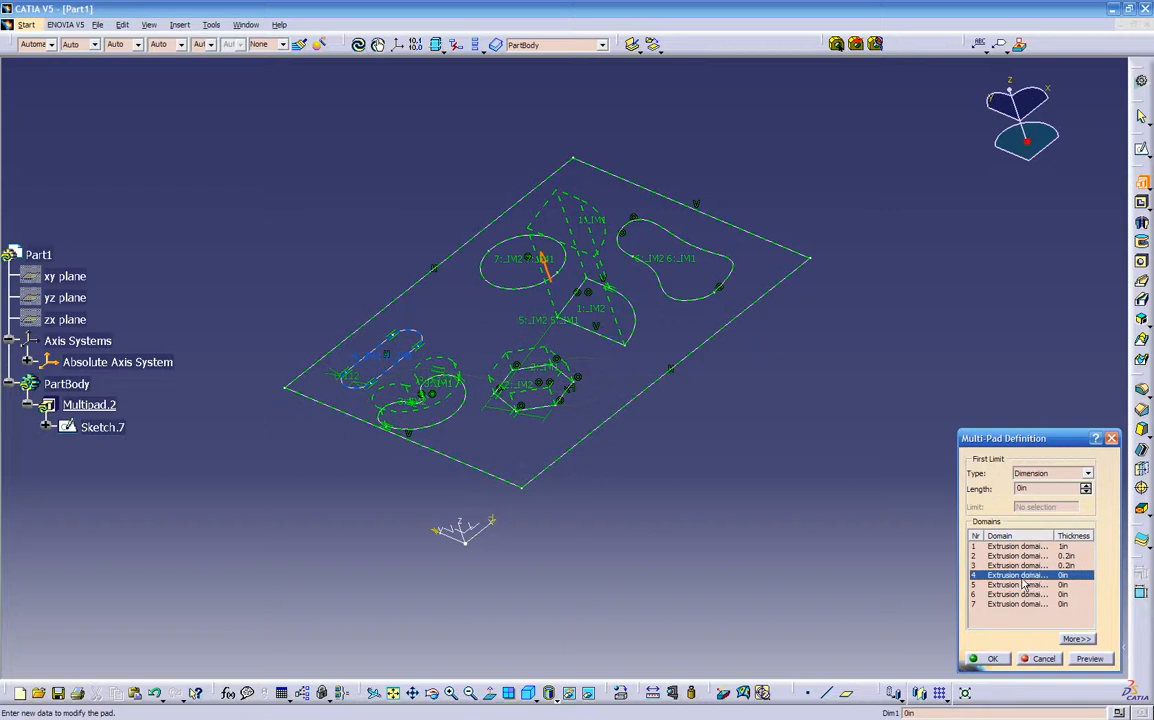
double_click(1025, 489)
key("Return")
left_click(999, 585)
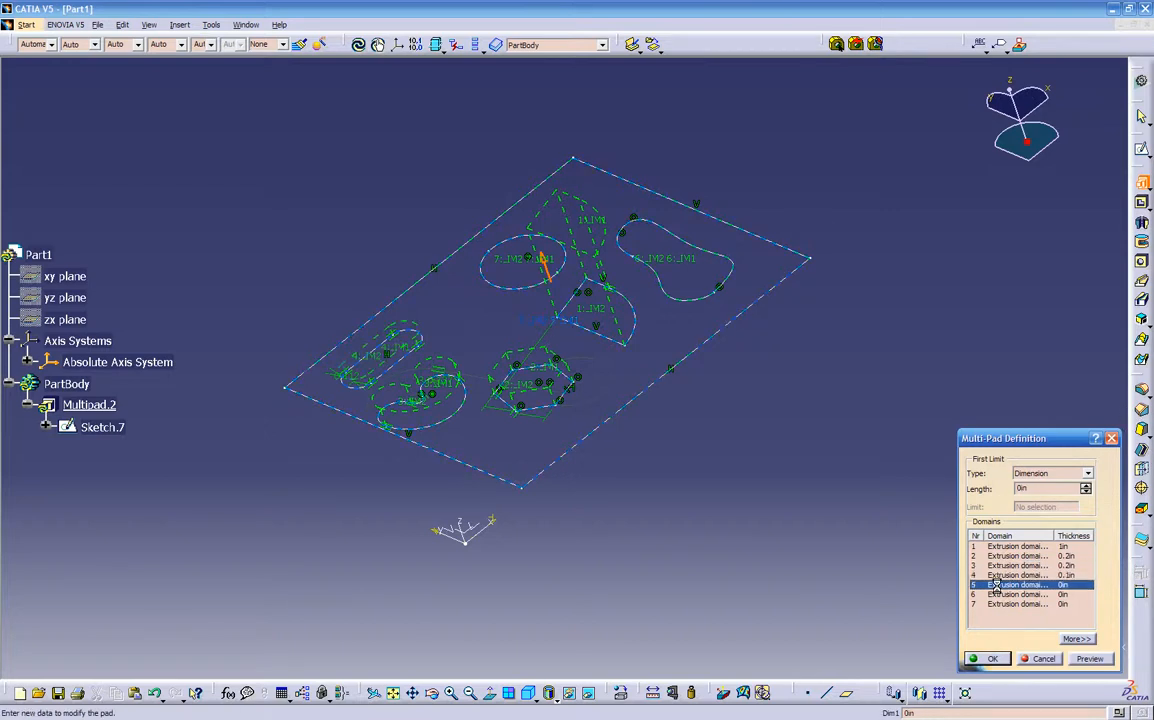
left_click_drag(1040, 489, 985, 492)
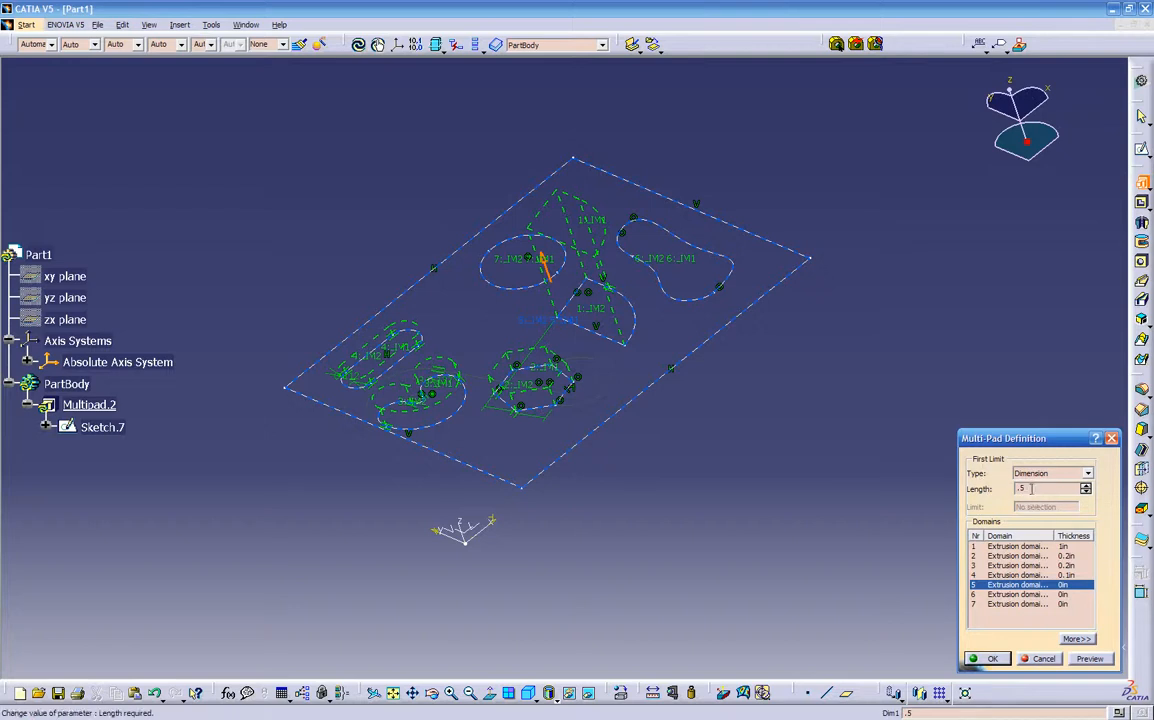
key("Return")
Step: Reverse the multi-pad's extrusion direction so it points to the opposite side of the sketch plane
middle_click_drag(644, 532, 611, 422)
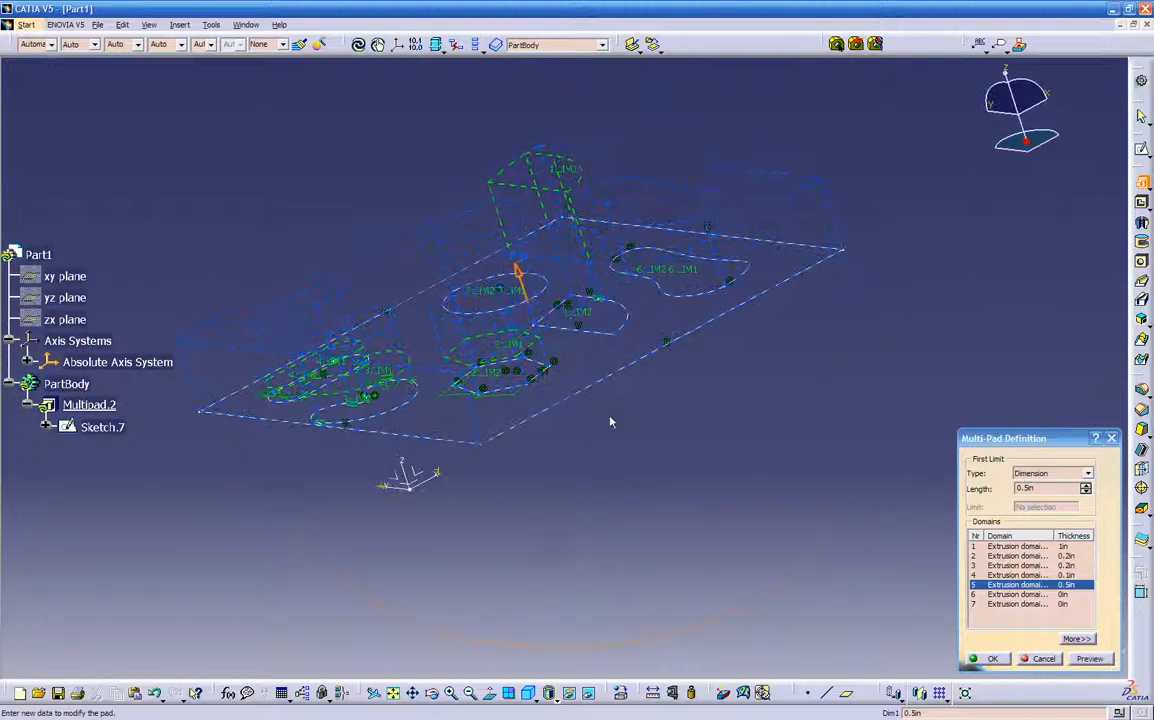
left_click(517, 276)
middle_click_drag(392, 478, 517, 340)
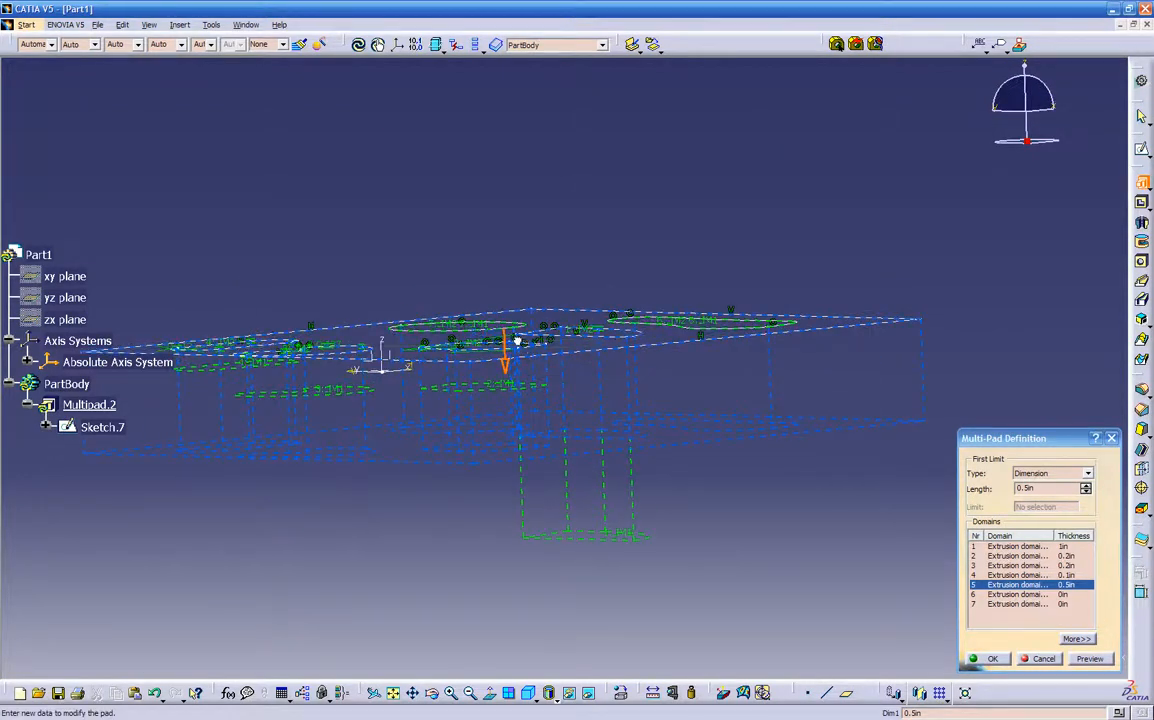
Step: Set the thickness of domain 6, the closed spline profile, to 0.2 in
left_click(1036, 595)
middle_click_drag(946, 570, 840, 528)
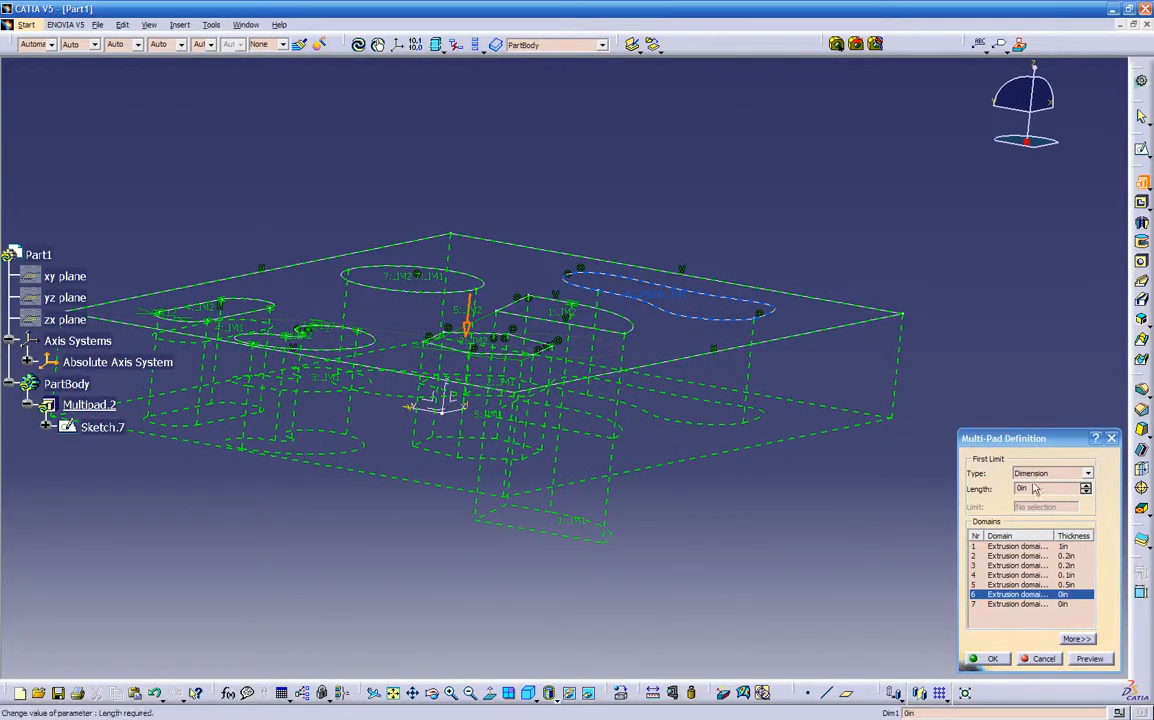
left_click_drag(1036, 490, 957, 493)
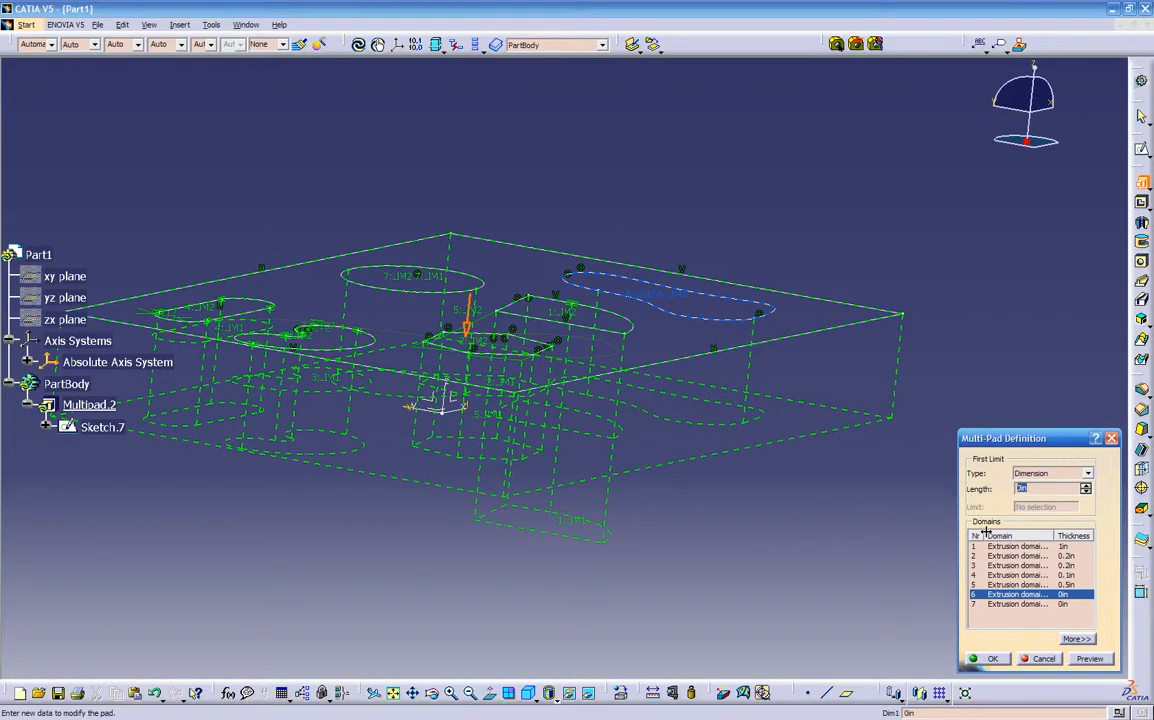
type("0.2")
key("Return")
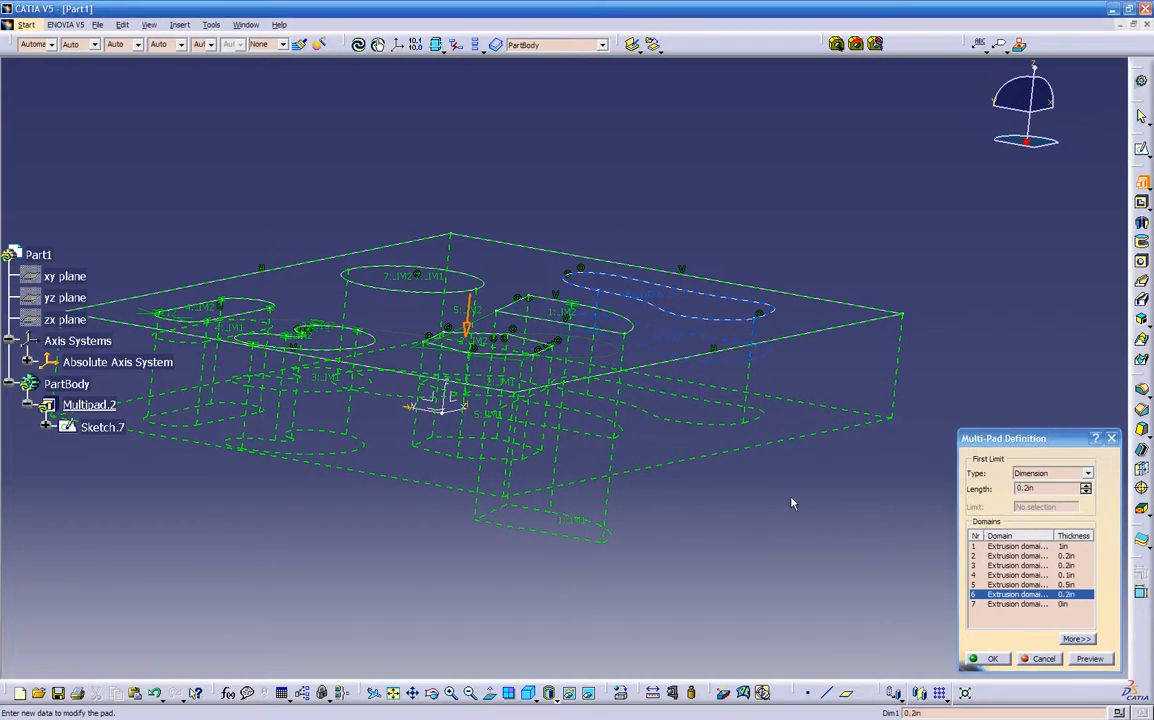
Step: Expand the multi-pad options, set the thickness of domain 7, the ellipse, to 0.2 in and create the multi-pad
left_click(1077, 638)
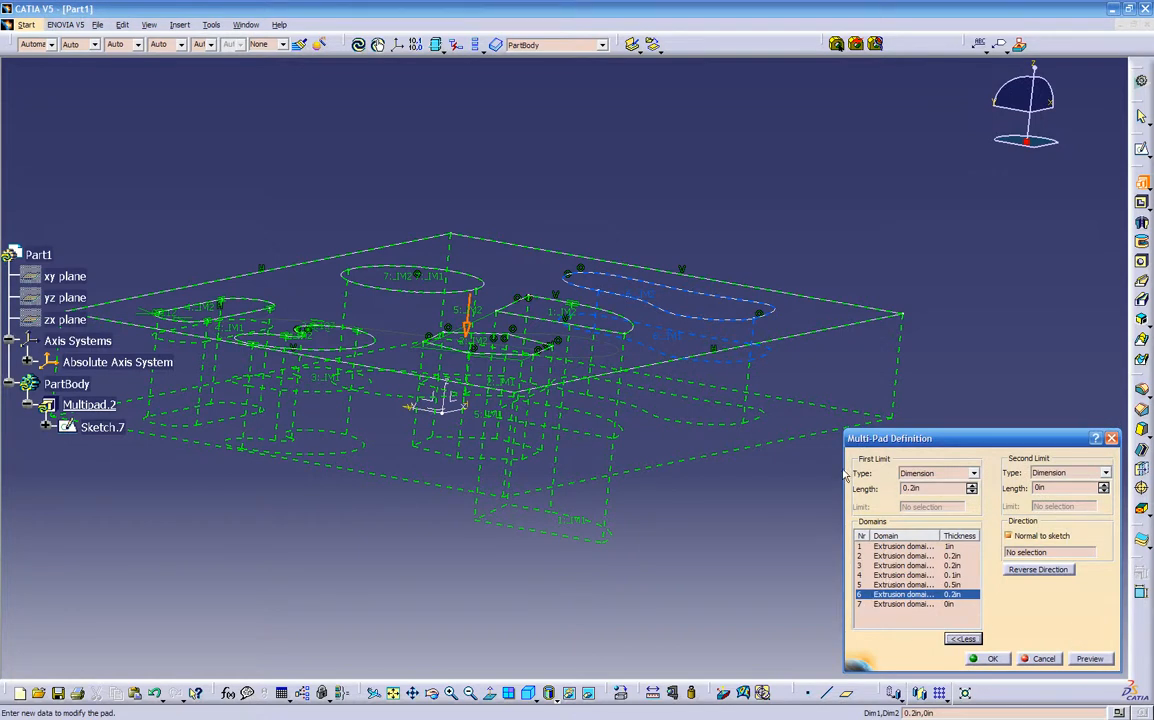
left_click(898, 604)
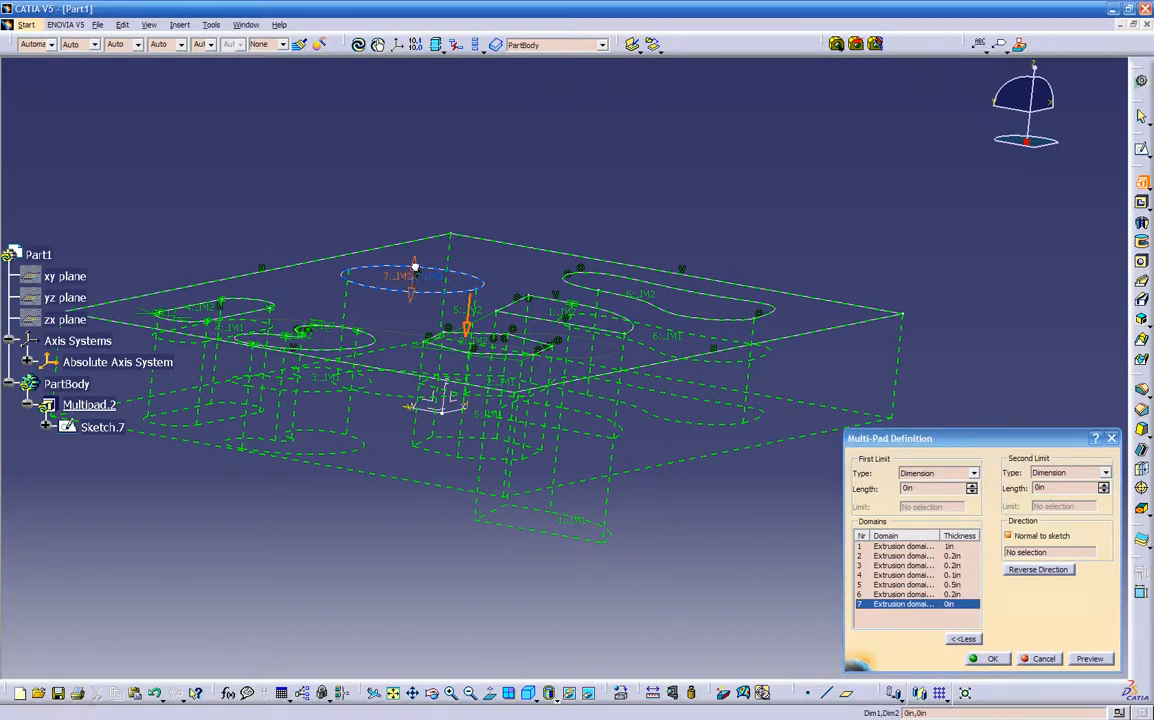
middle_click_drag(412, 298, 555, 285)
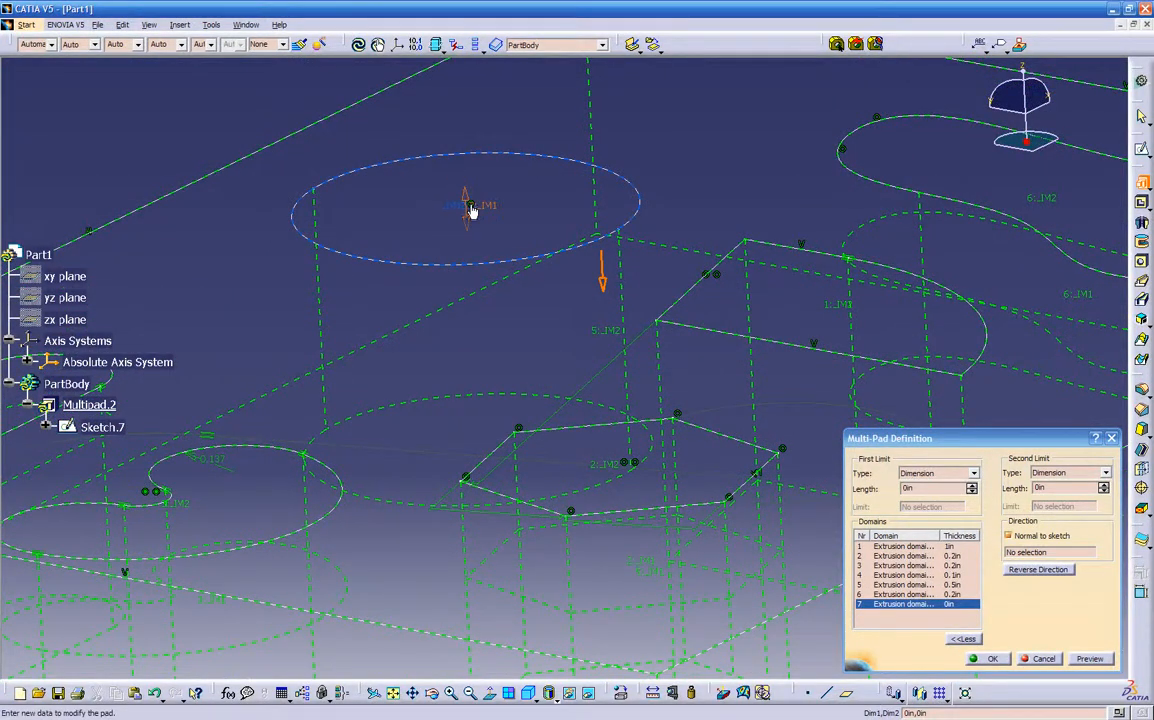
middle_click_drag(608, 288, 598, 341)
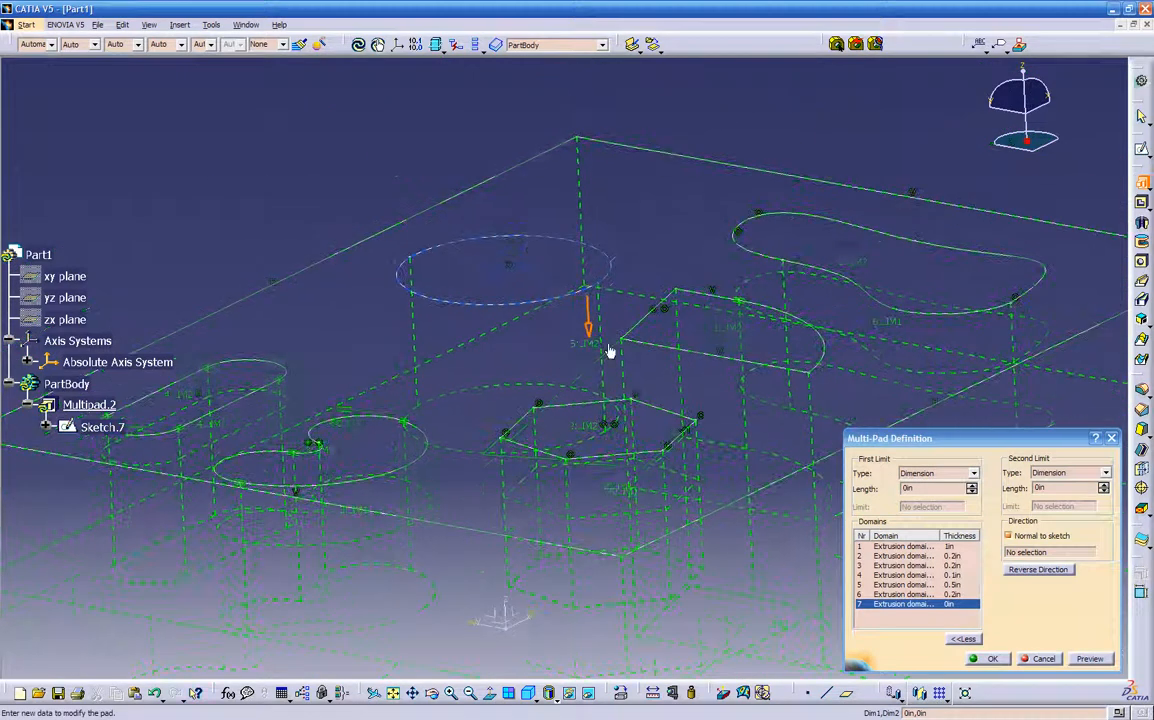
left_click_drag(922, 490, 862, 503)
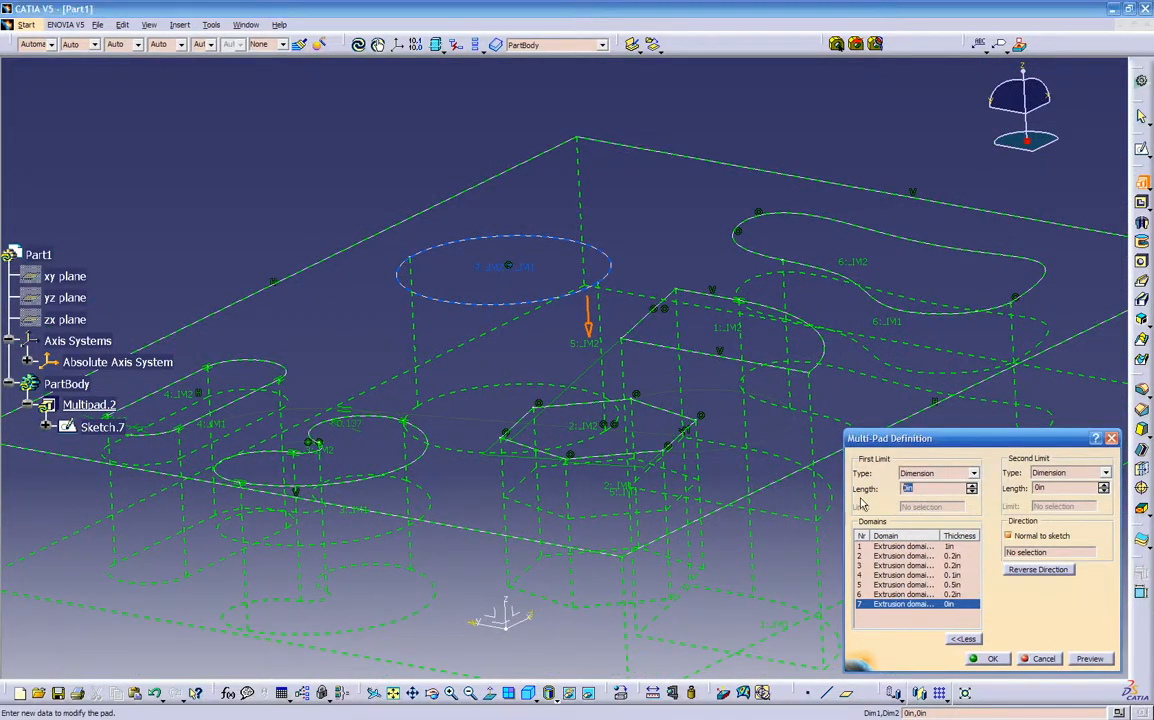
type(".2")
left_click(1084, 661)
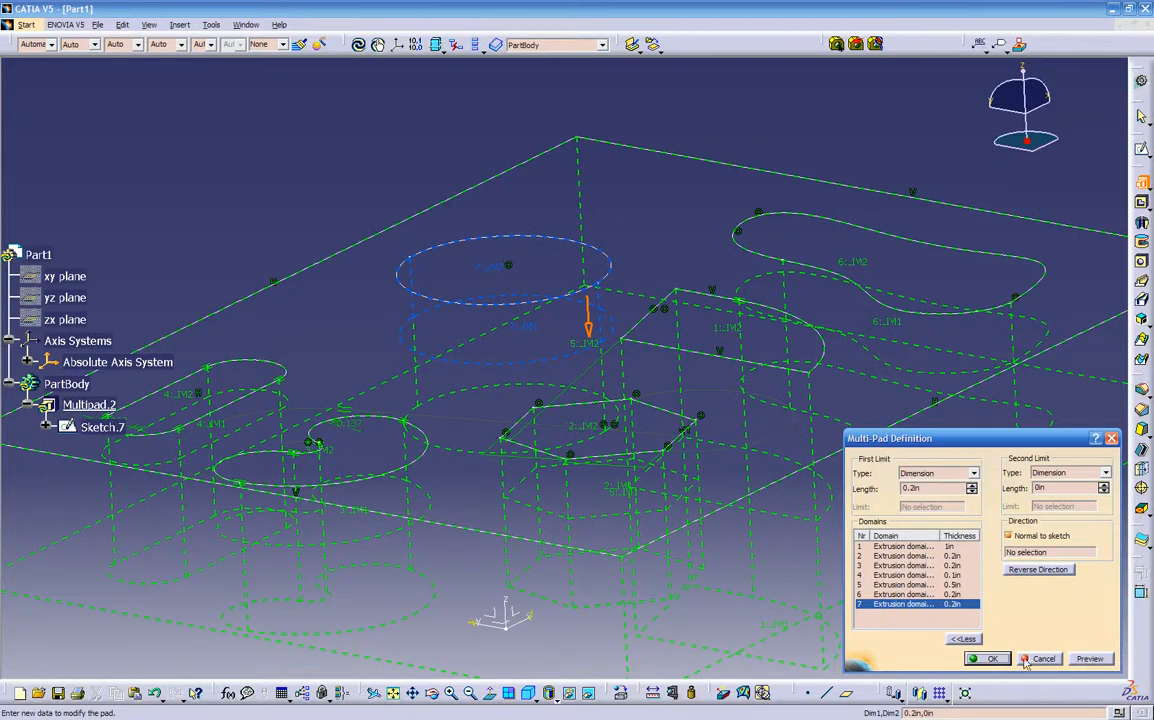
left_click(988, 659)
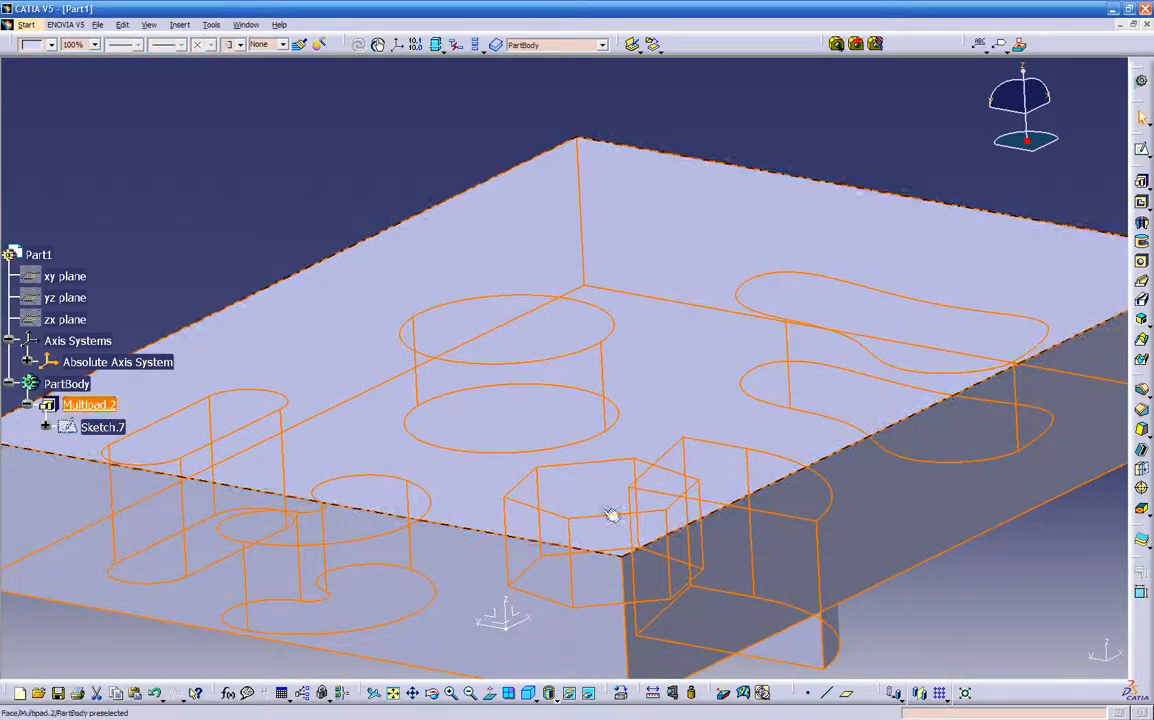
Step: Edit the multi-pad and set the thickness of domain 3, the curved slot, to 0.5 in
middle_click_drag(598, 471, 562, 484)
middle_click_drag(619, 324, 508, 491)
middle_click_drag(514, 557, 699, 450)
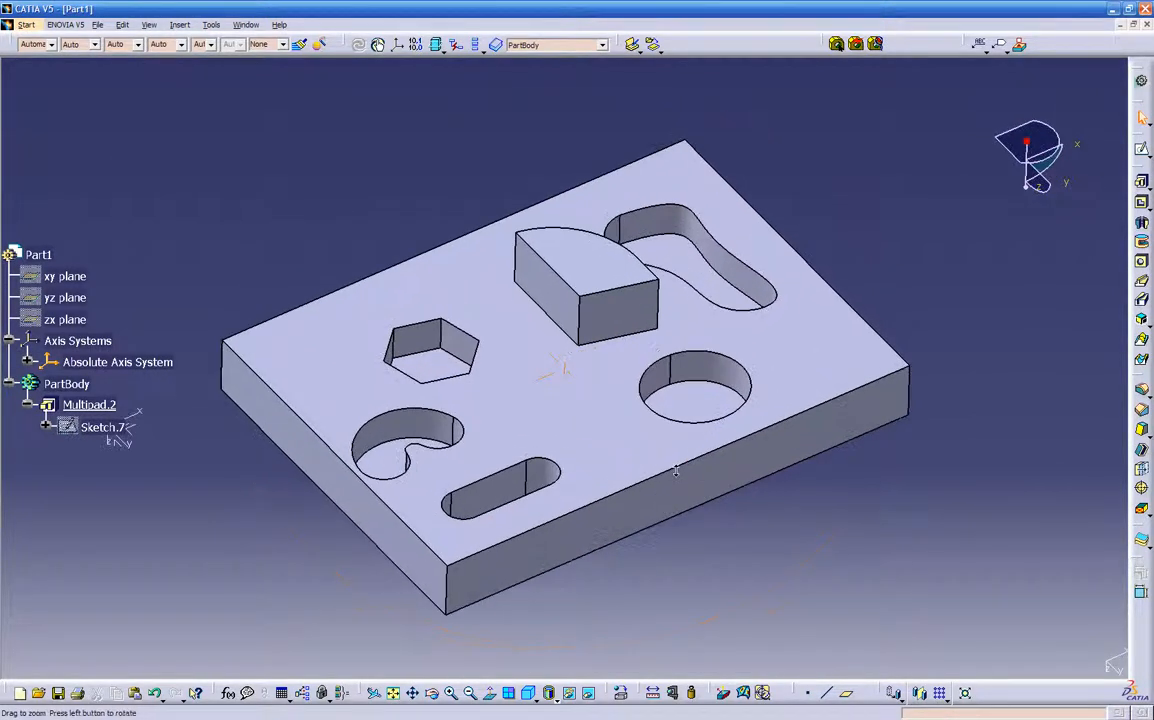
double_click(686, 395)
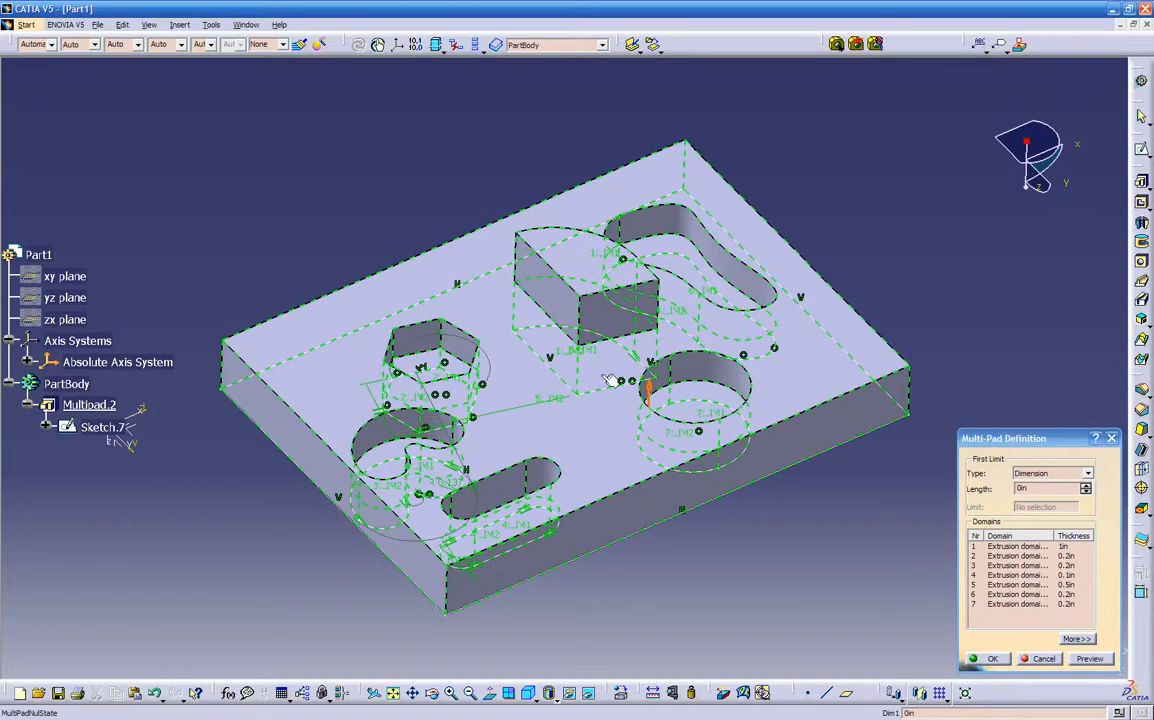
left_click(601, 260)
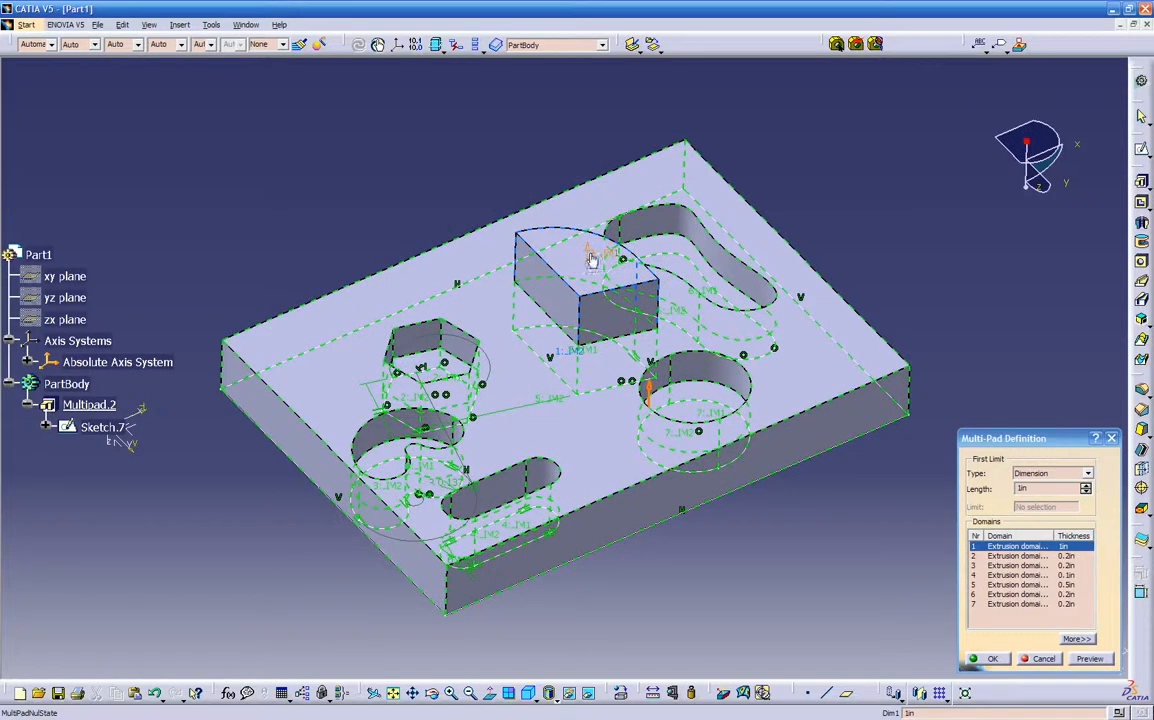
left_click(1022, 566)
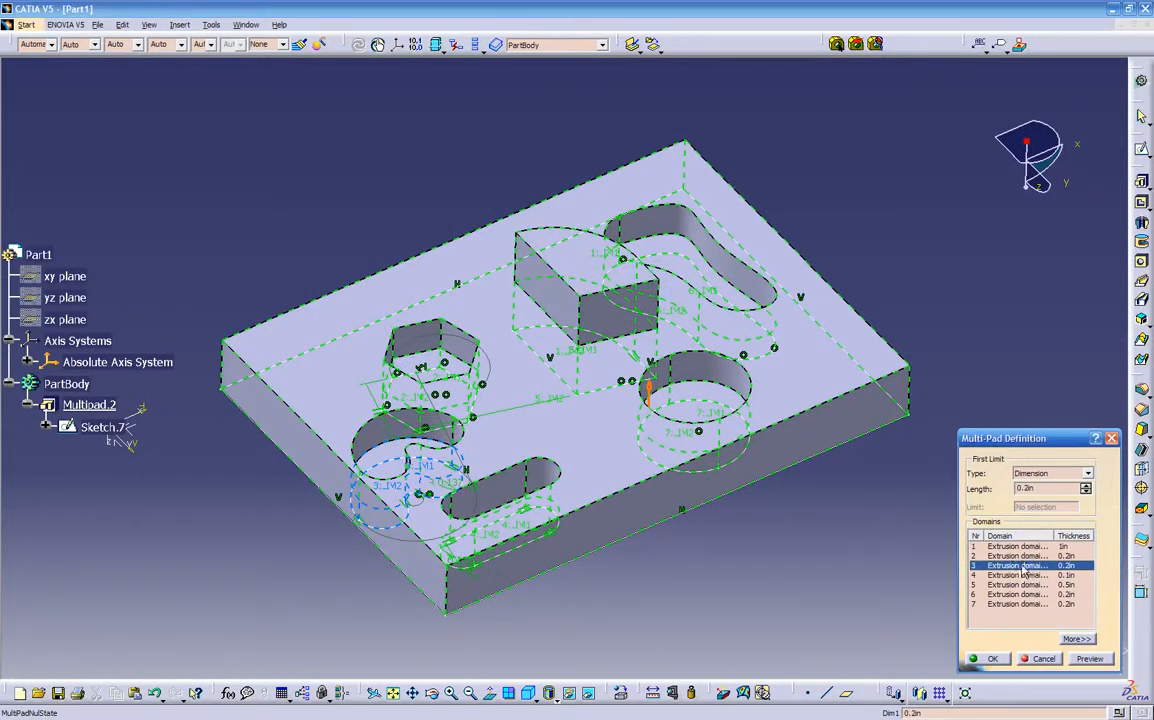
left_click_drag(1041, 489, 956, 497)
type(".5")
left_click(1089, 660)
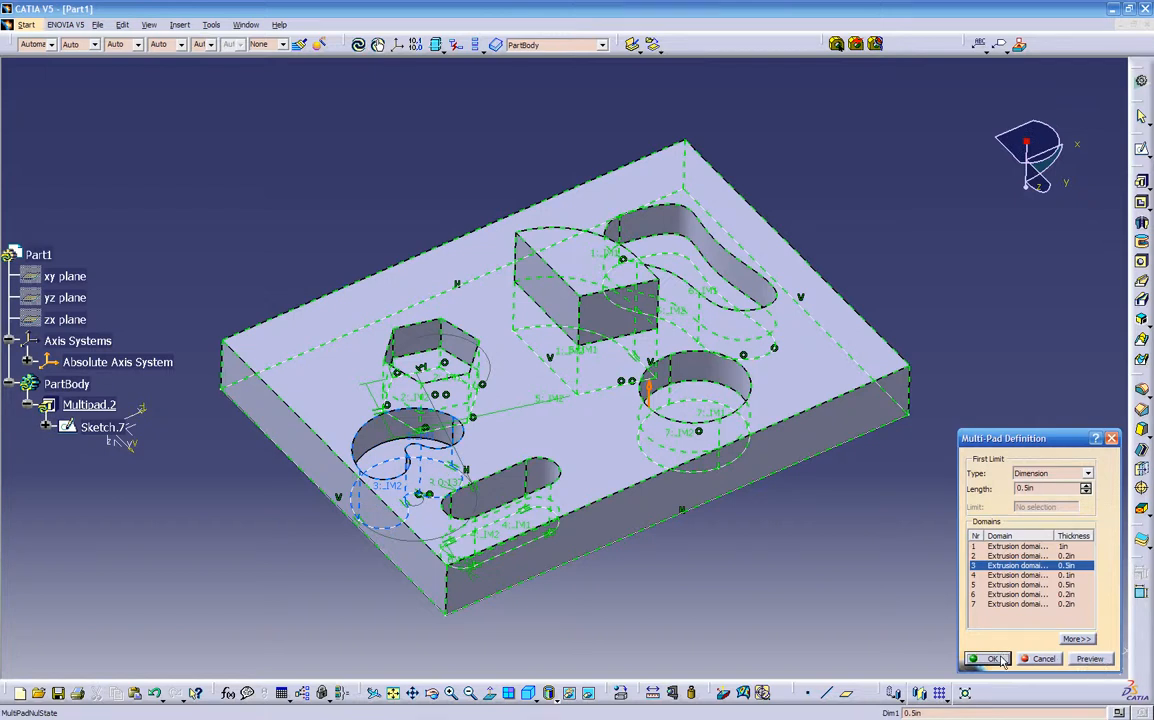
left_click(829, 571)
Step: Open the multi-pad's sketch, delete the closed profile made of two lines and an arc, and return to the part
middle_click_drag(829, 571, 440, 469)
middle_click_drag(203, 510, 286, 483)
mouse_move(624, 482)
middle_mouse_down()
mouse_move(667, 528)
mouse_move(662, 474)
mouse_move(560, 460)
middle_mouse_up()
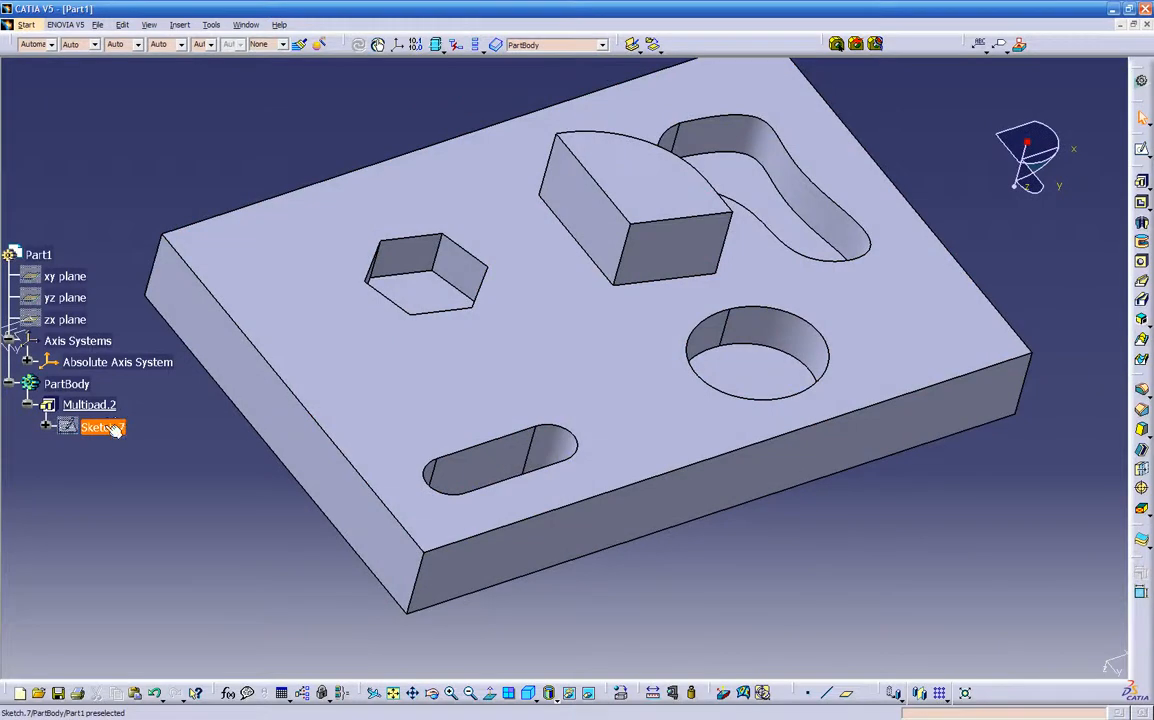
double_click(113, 428)
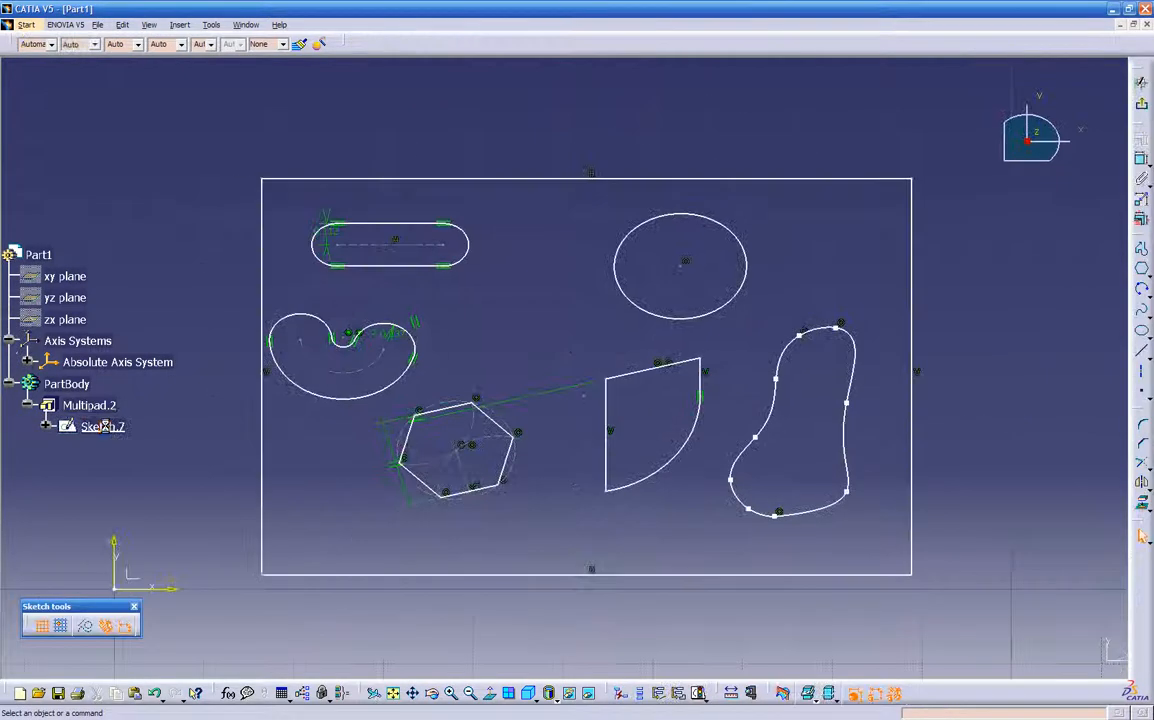
middle_click_drag(541, 443, 616, 430)
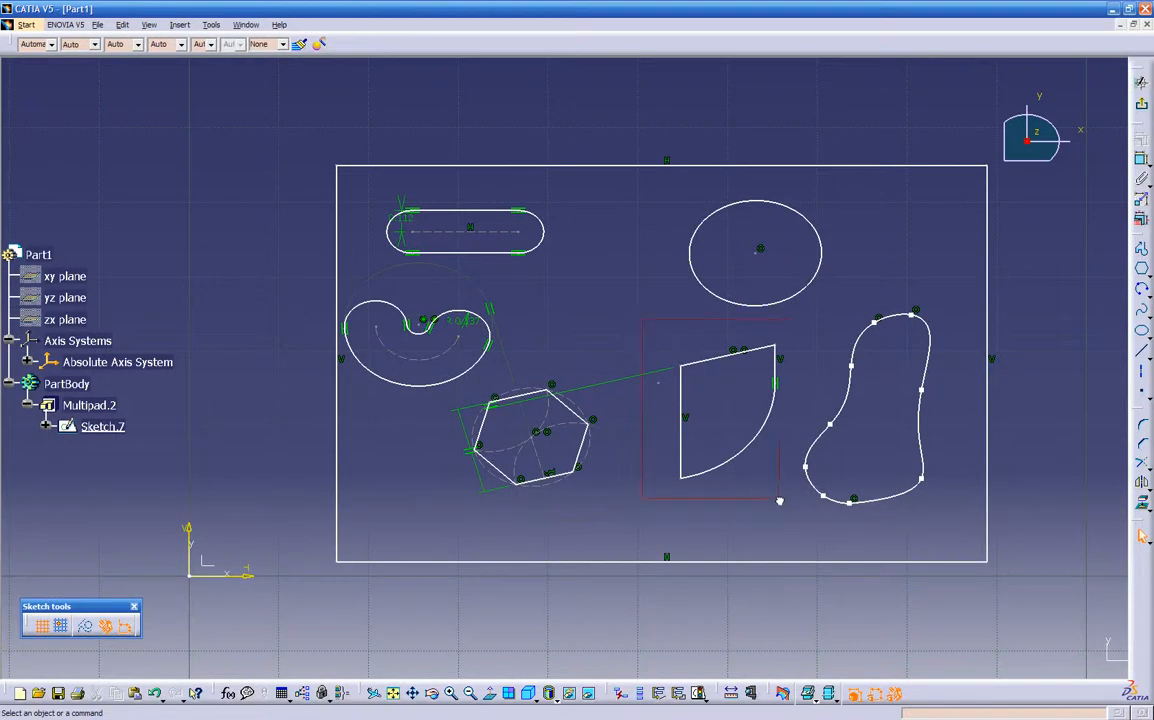
left_click_drag(793, 503, 792, 507)
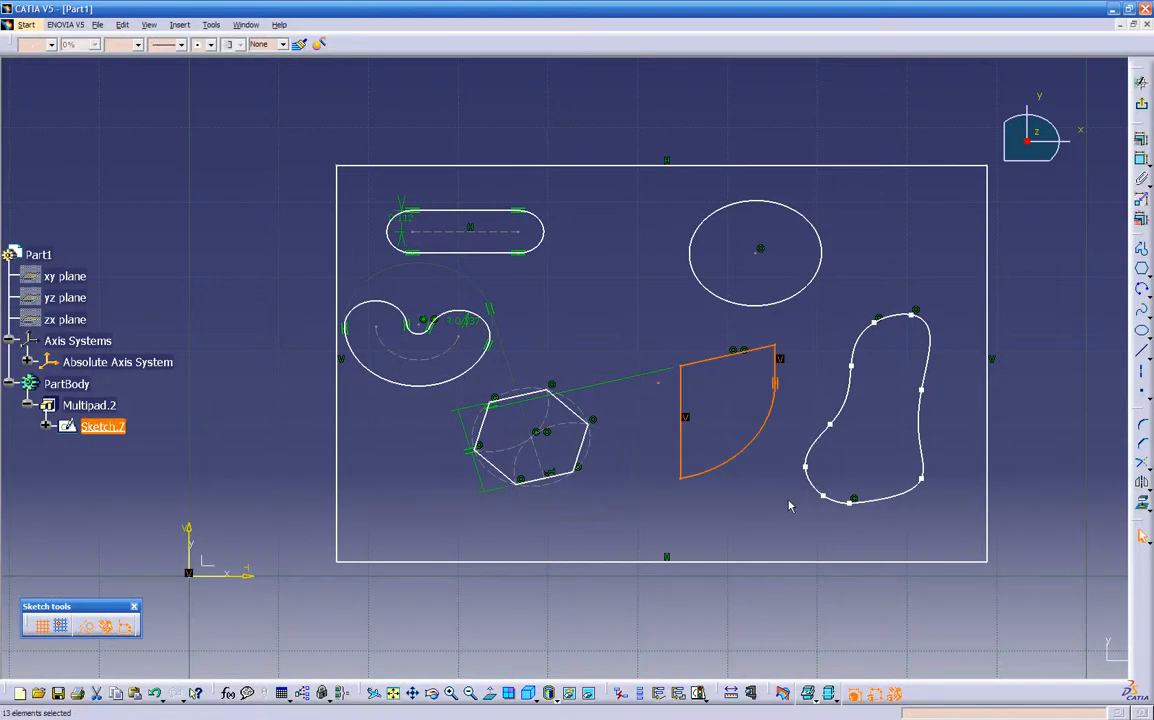
key("Delete")
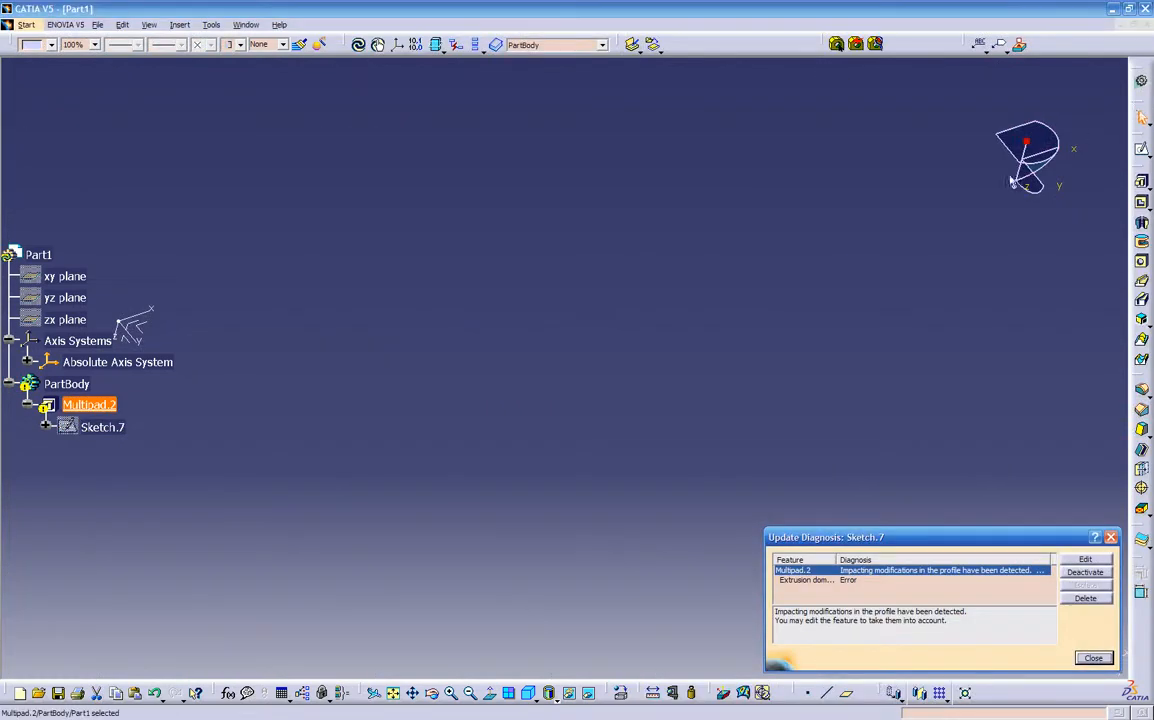
Step: Edit the multi-pad from the update diagnosis and accept its definition with the deleted profile's domain removed
middle_click_drag(538, 434, 549, 501)
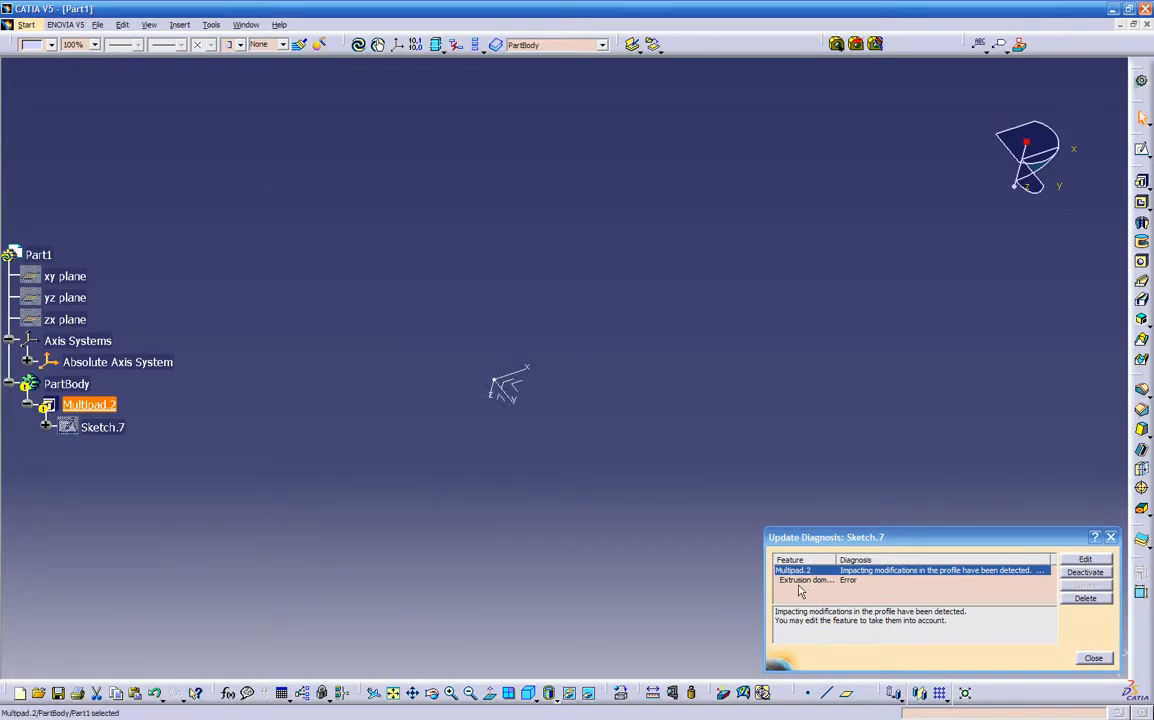
left_click(1084, 561)
left_click(576, 395)
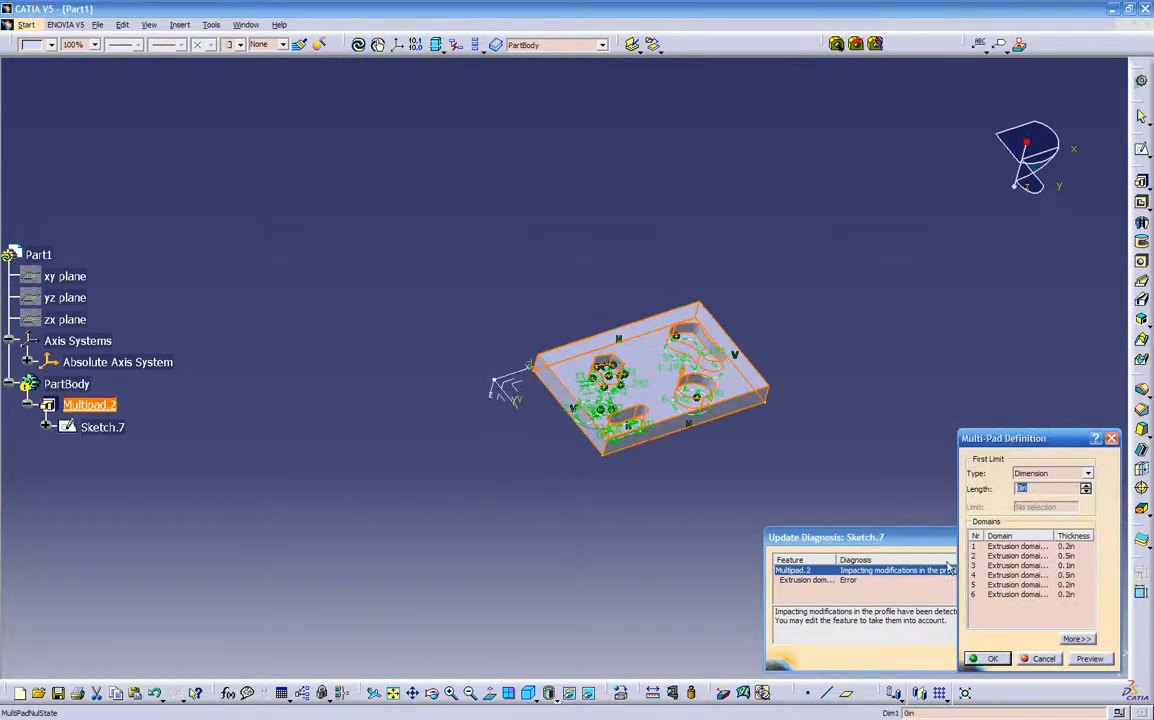
left_click(990, 659)
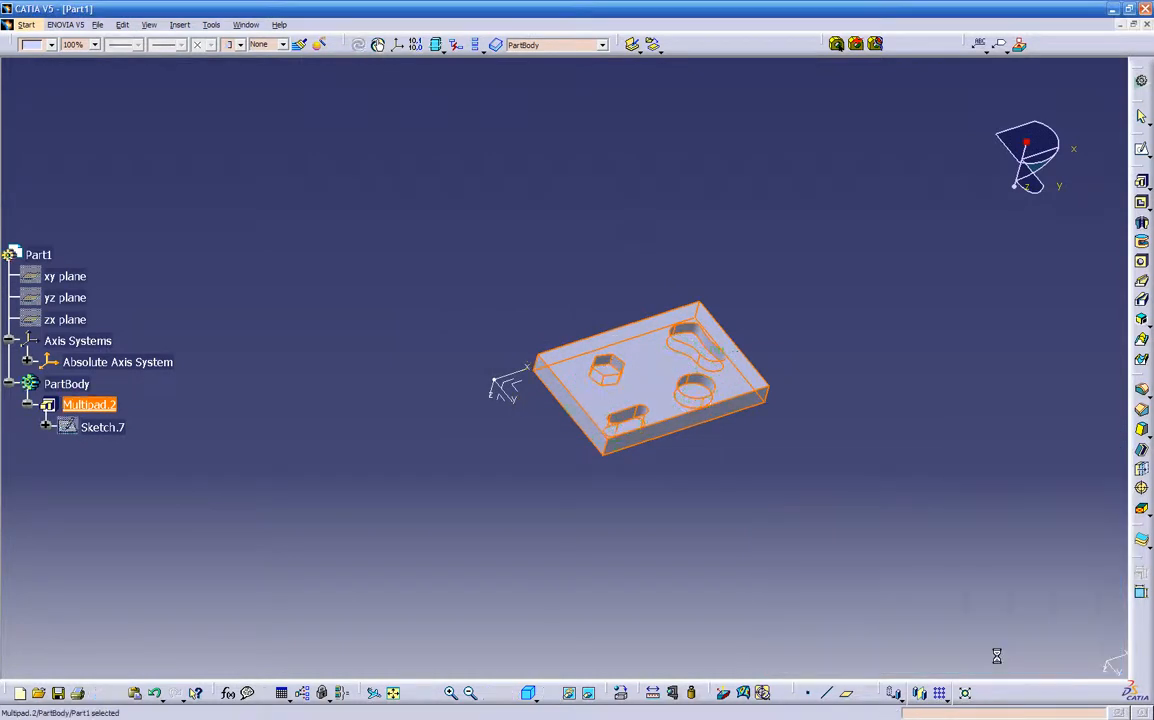
middle_click_drag(705, 554, 704, 405)
middle_click_drag(632, 407, 621, 481)
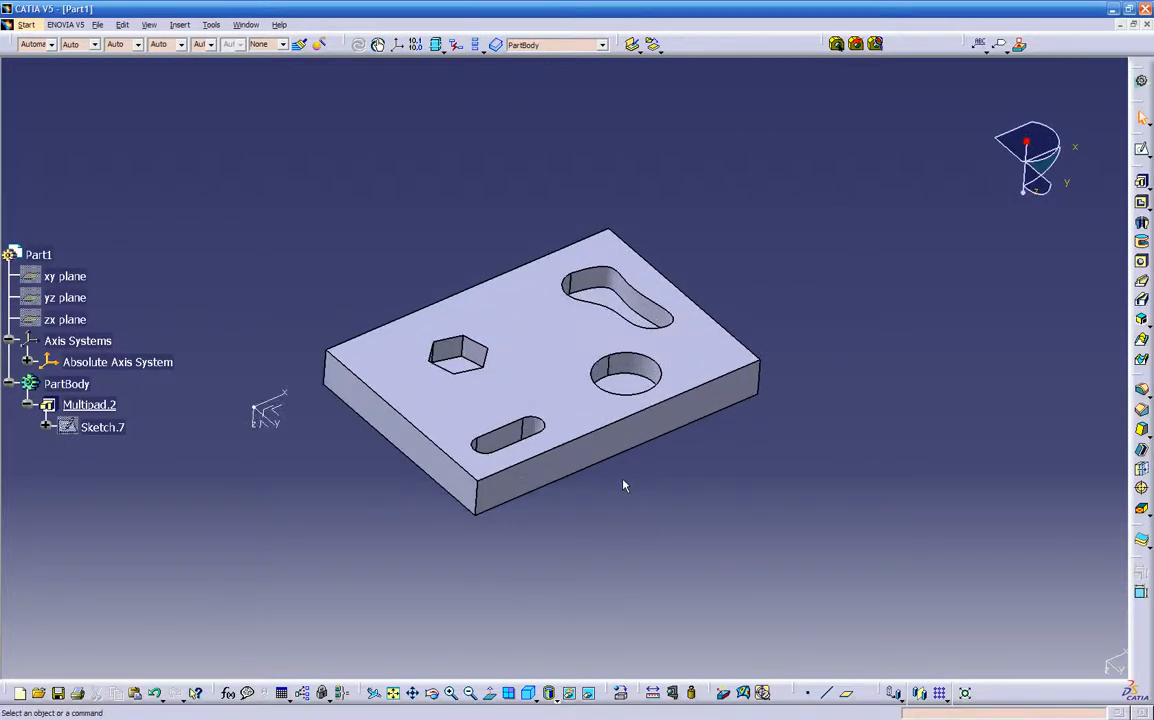
middle_click_drag(618, 477, 492, 402)
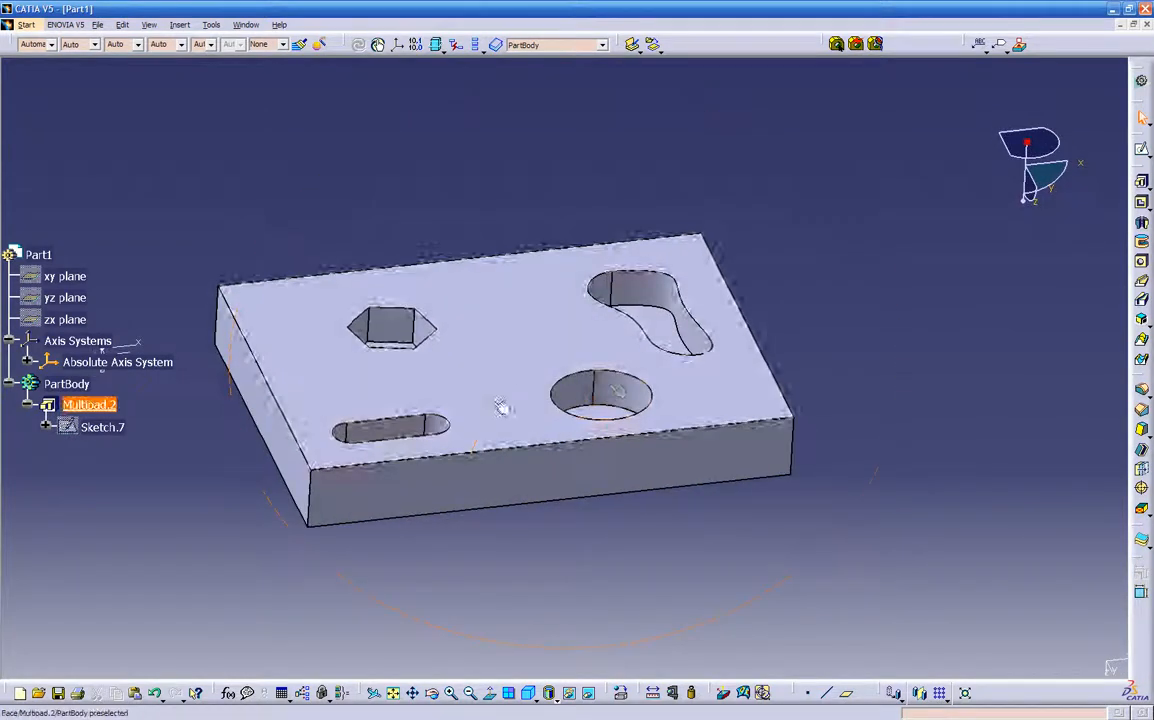
middle_click_drag(580, 455, 604, 533)
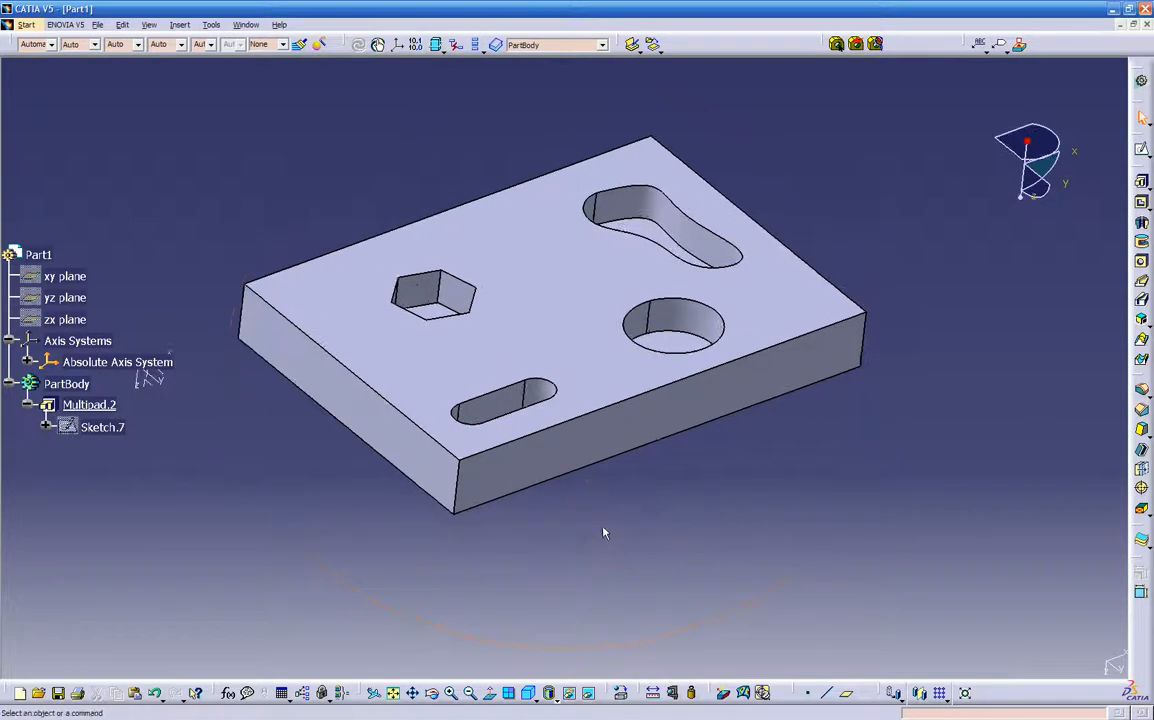